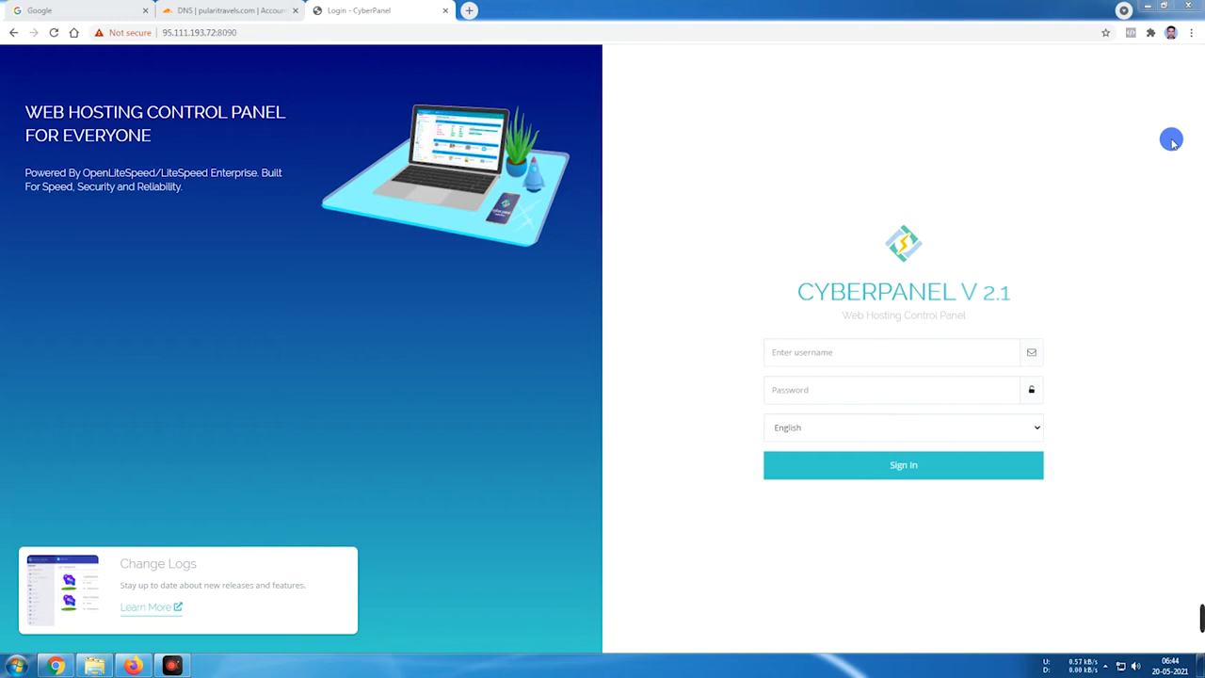
Switch to Firefox, accept the self-signed certificate risk for the CyberPanel page at 95.111.193.72:8090, and close that browser window
{"action": "left_click", "coordinate": [516, 30]}
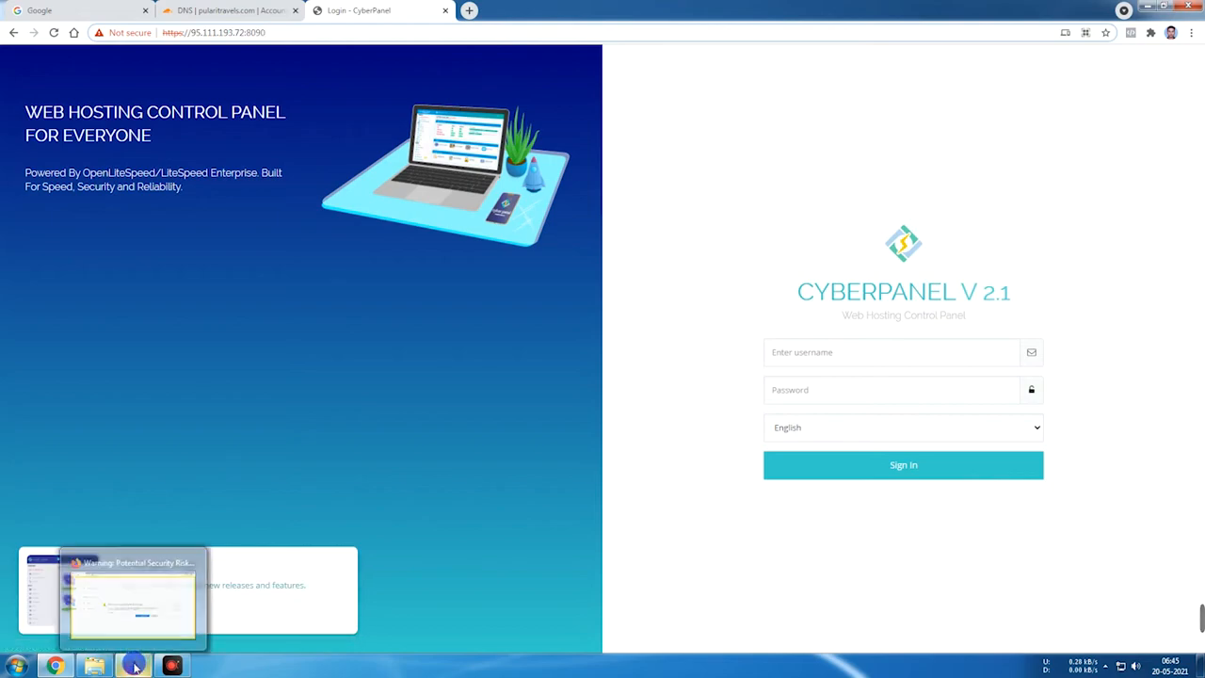
{"action": "left_click", "coordinate": [132, 607]}
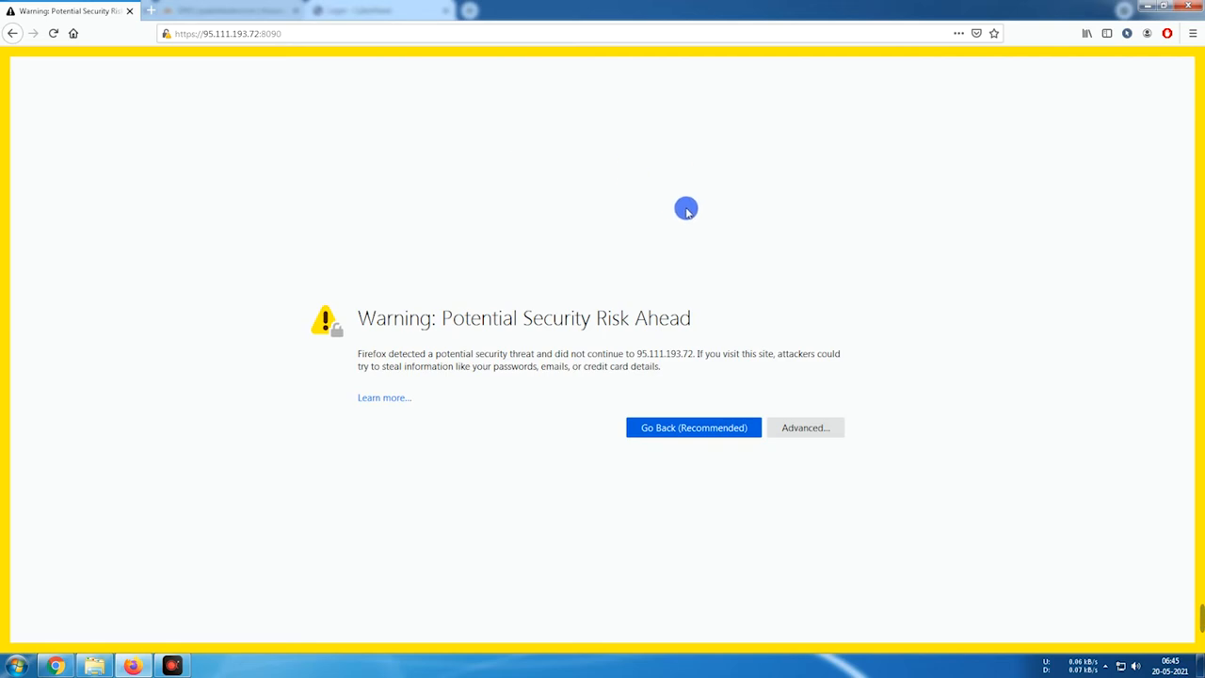
{"action": "left_click", "coordinate": [807, 428]}
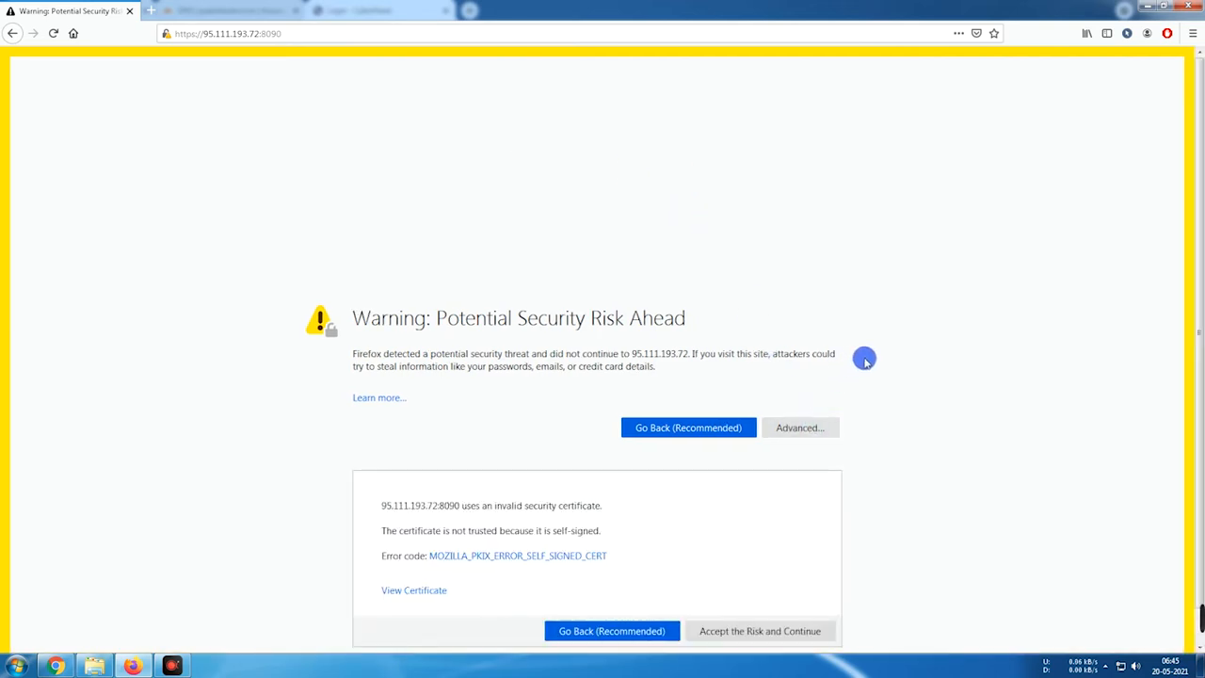
{"action": "scroll", "coordinate": [881, 356], "scroll_direction": "down", "scroll_amount": 1}
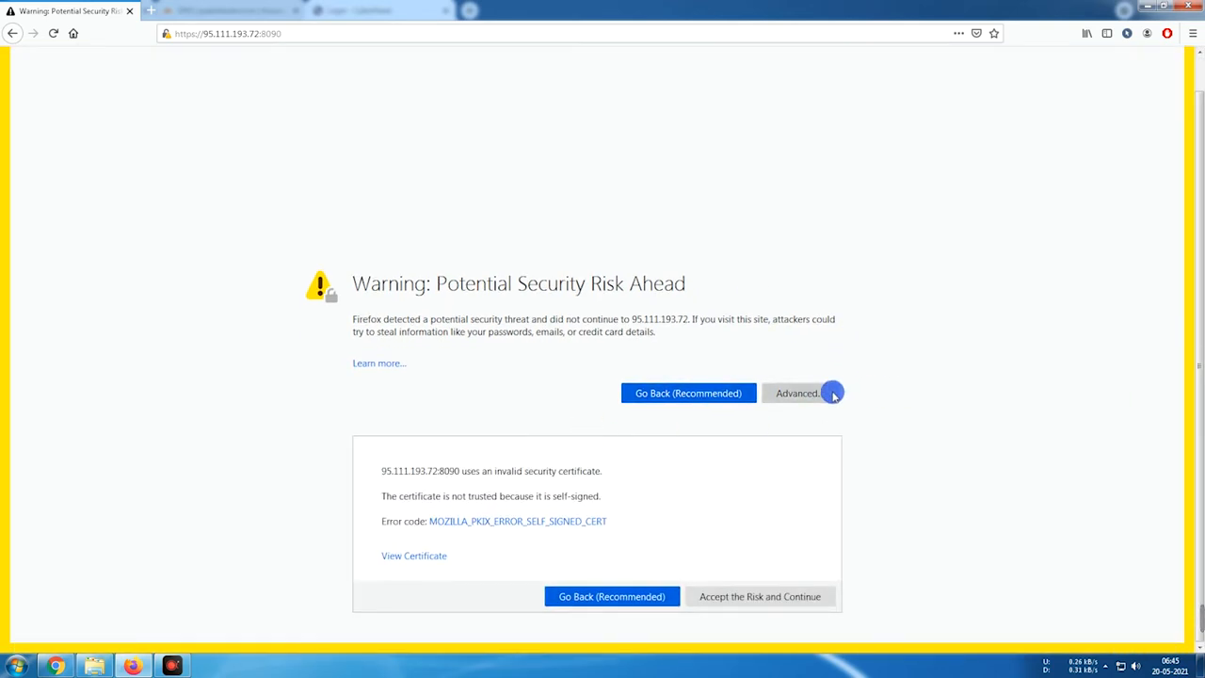
{"action": "left_click", "coordinate": [782, 597]}
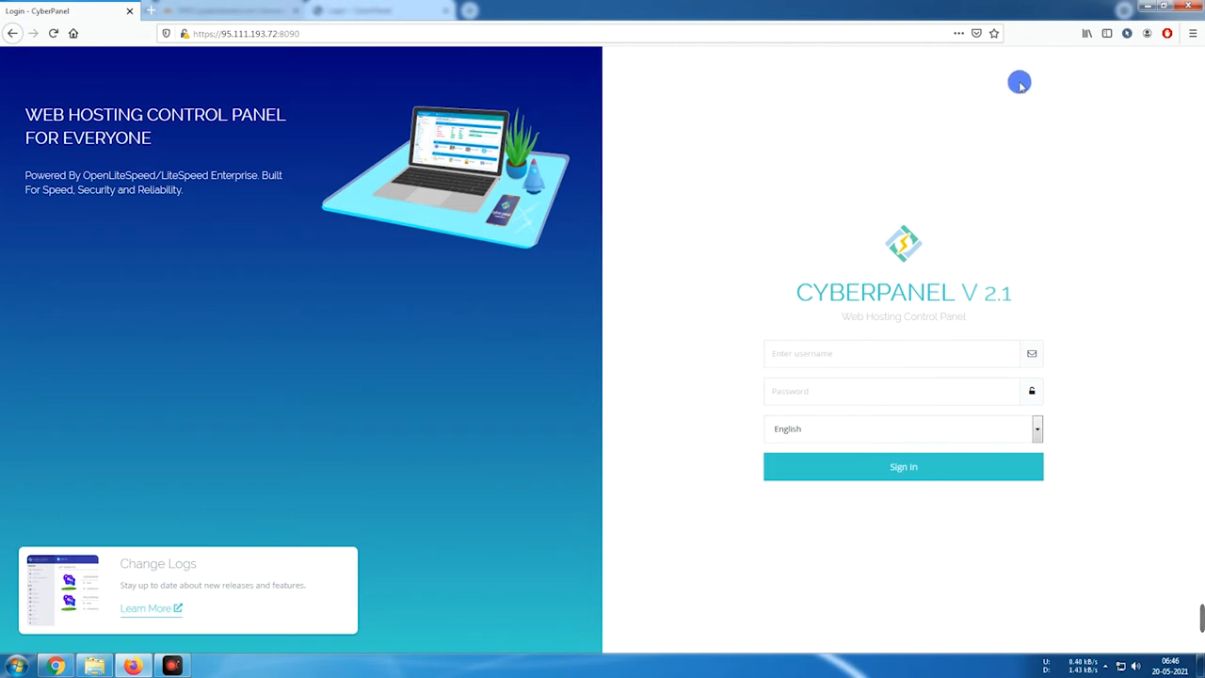
{"action": "left_click", "coordinate": [1189, 7]}
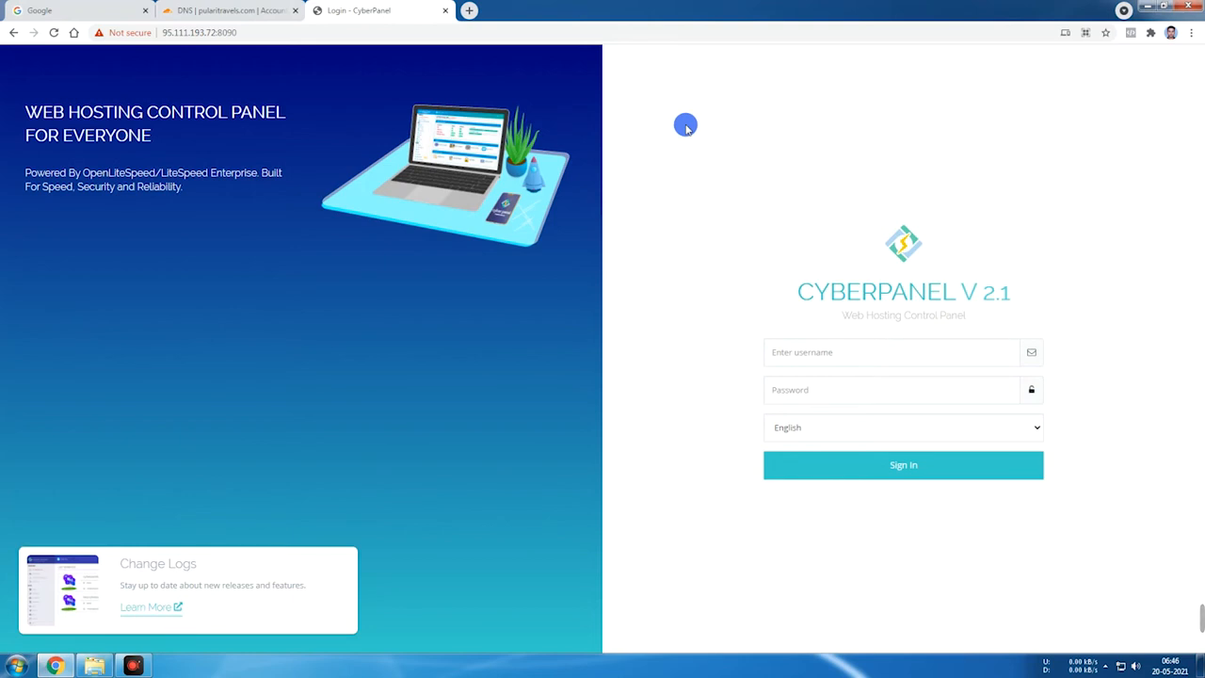
Sign in to CyberPanel with the username admin and the account password
{"action": "key", "text": "Tab"}
{"action": "type", "text": "admin"}
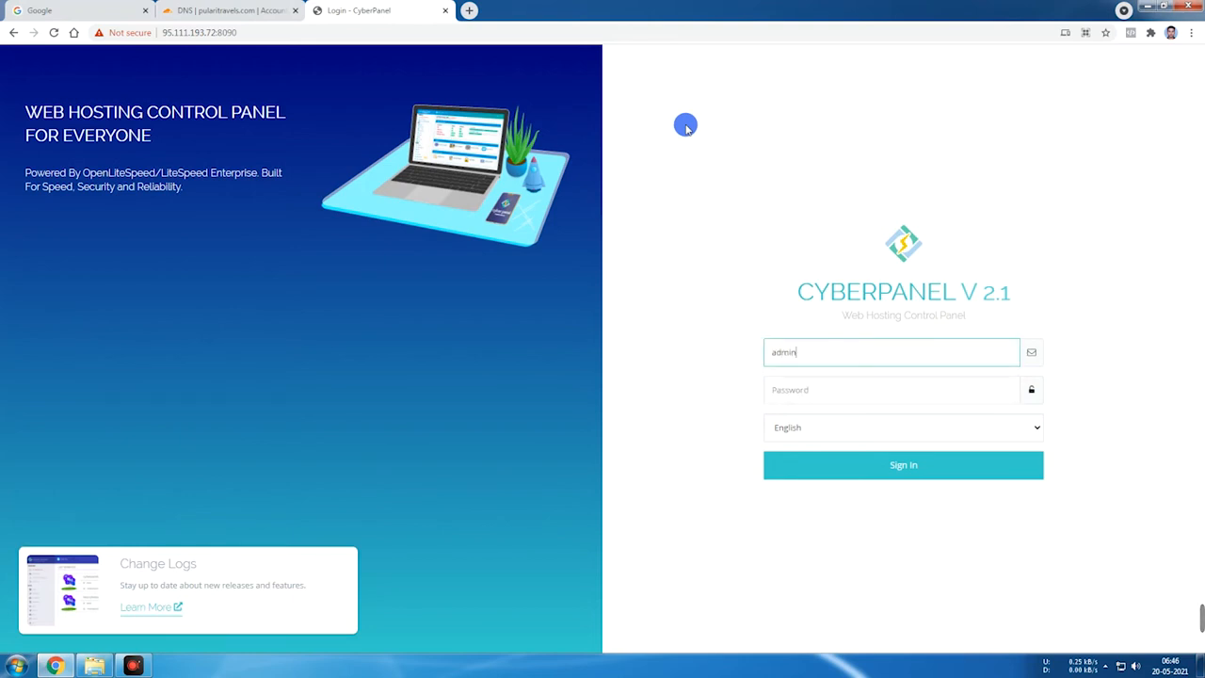
{"action": "key", "text": "Tab"}
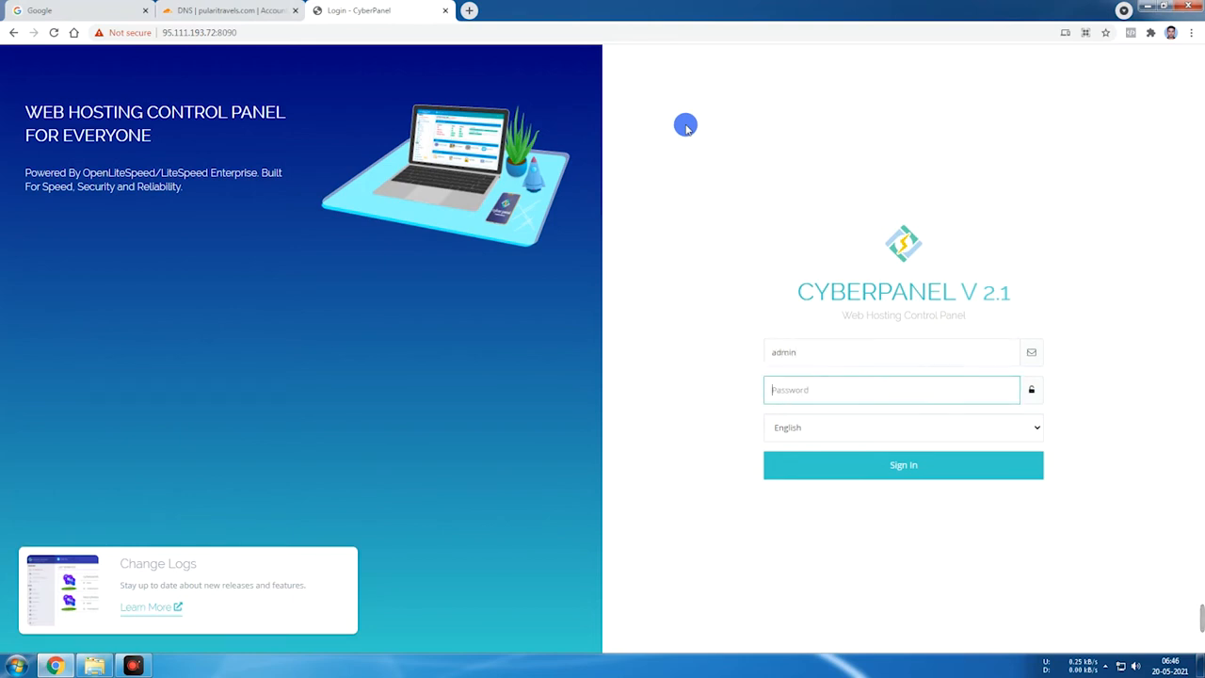
{"action": "type", "text": "•••••••"}
{"action": "key", "text": "Return"}
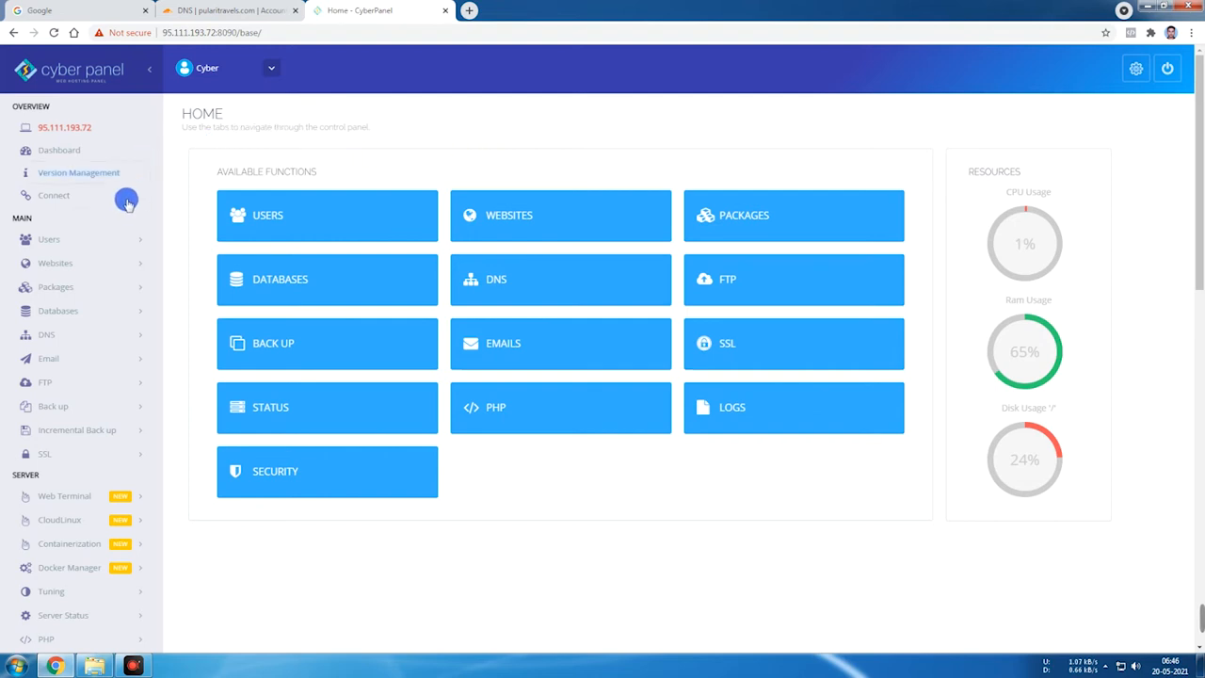
Load the admin account for modification and replace its first name and last name with the owner's own name
{"action": "left_click", "coordinate": [75, 242]}
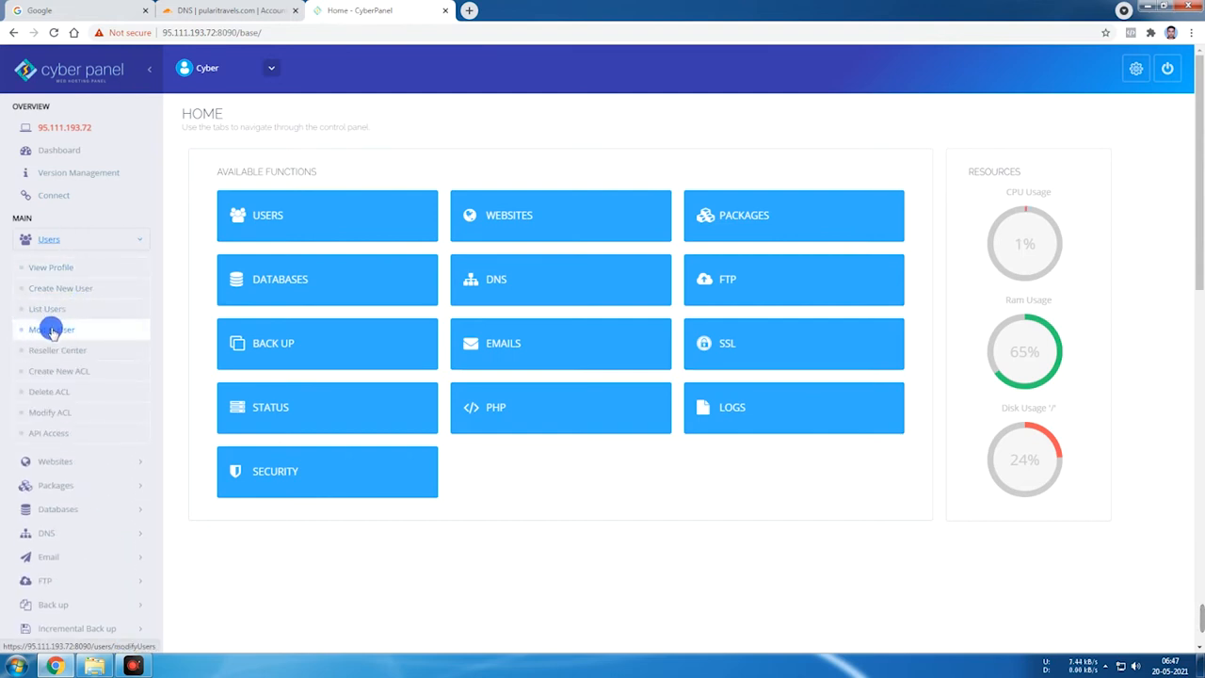
{"action": "left_click", "coordinate": [50, 331]}
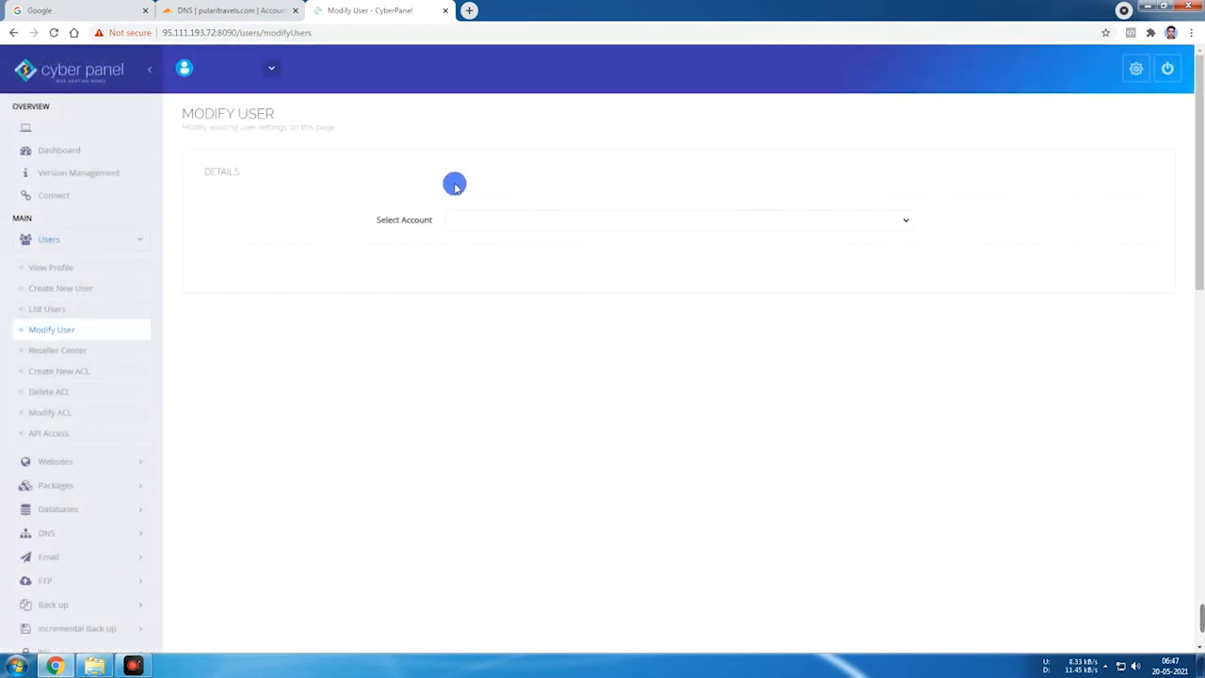
{"action": "left_click", "coordinate": [456, 219]}
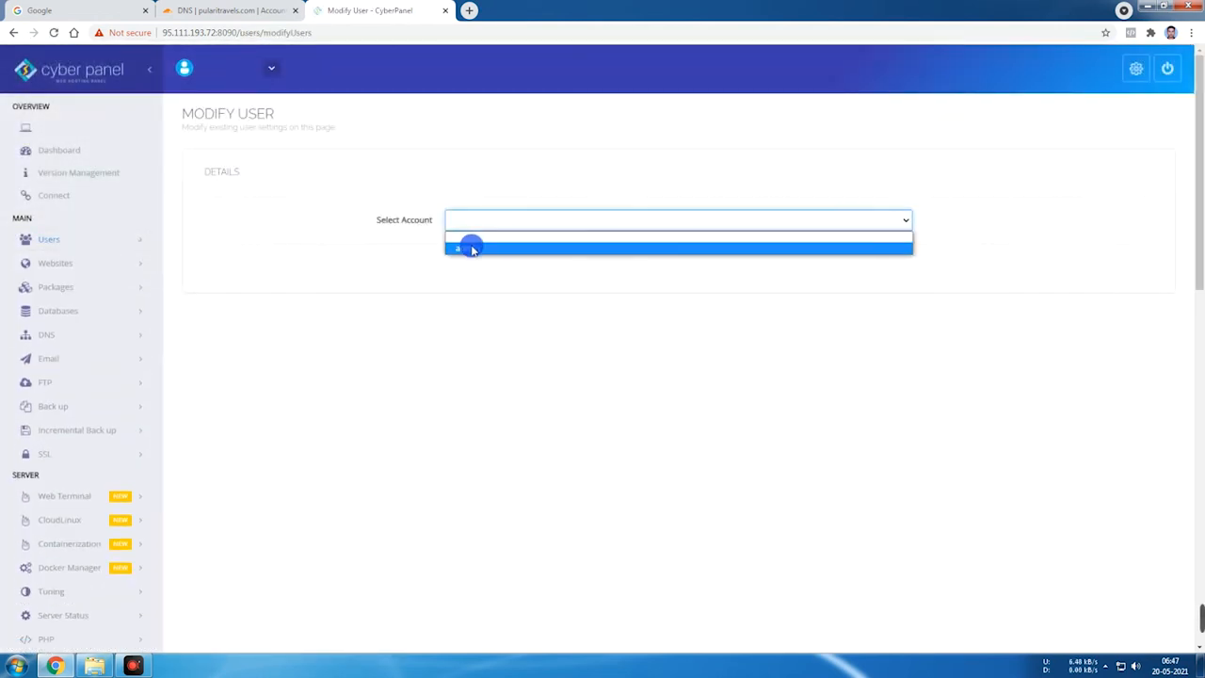
{"action": "left_click", "coordinate": [471, 243]}
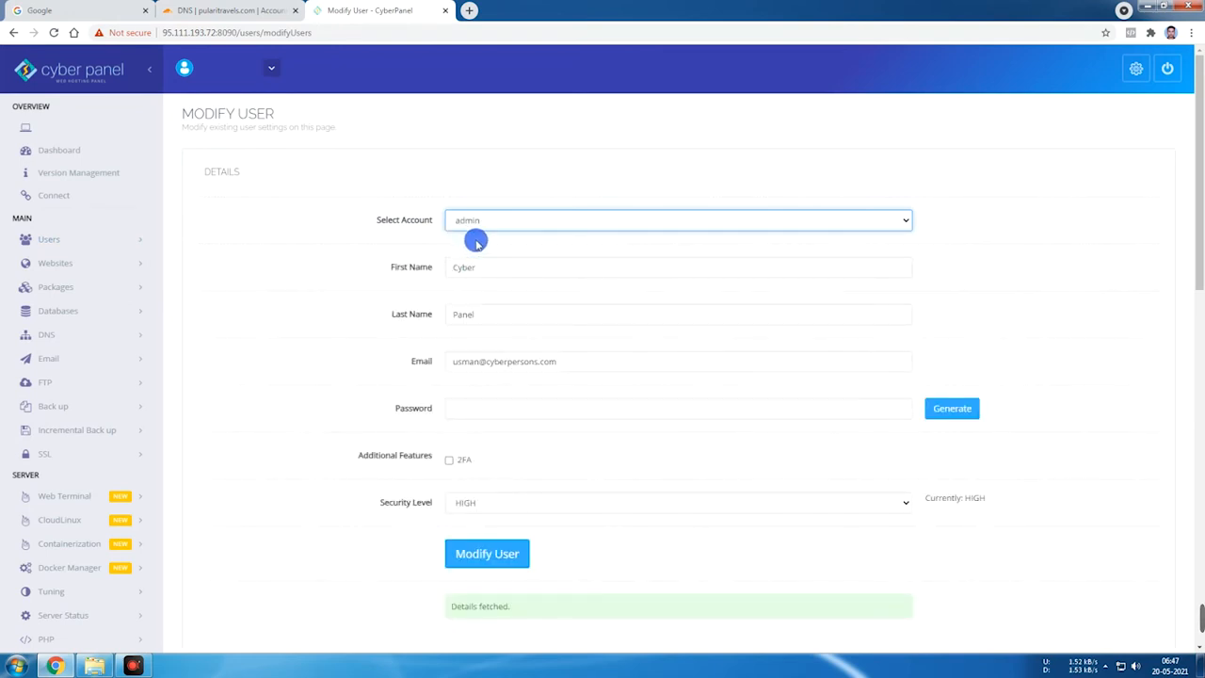
{"action": "left_click_drag", "start_coordinate": [499, 269], "coordinate": [409, 267]}
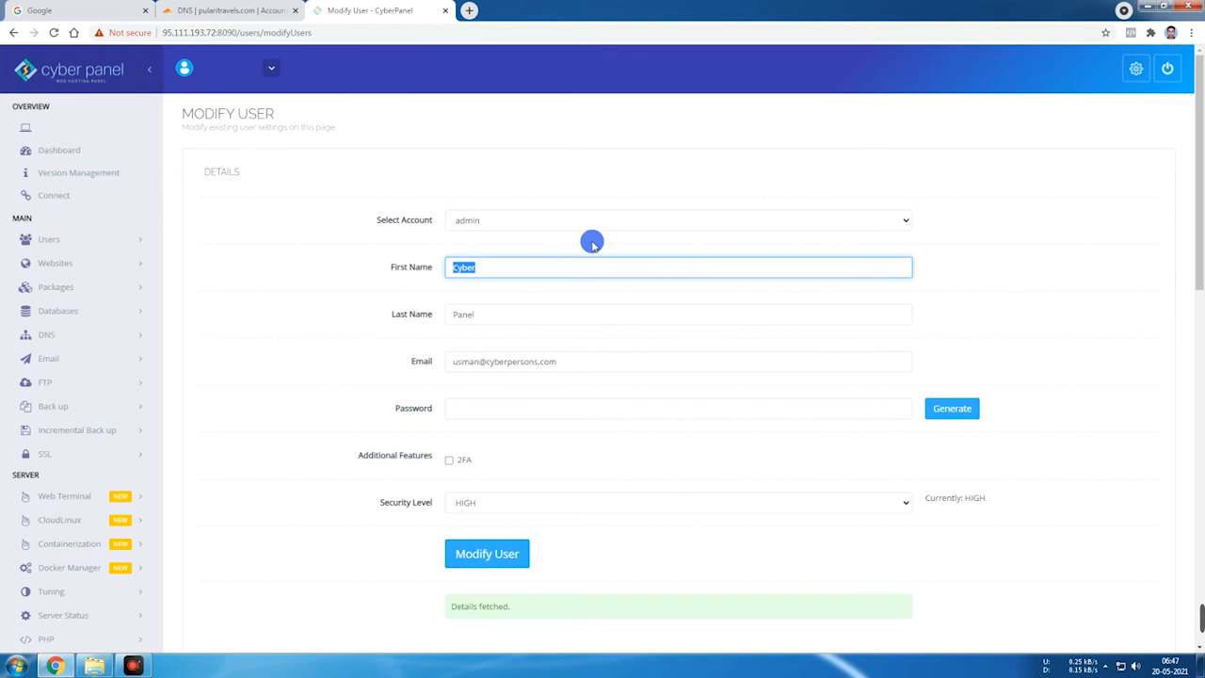
{"action": "type", "text": "Sibi"}
{"action": "key", "text": "Tab"}
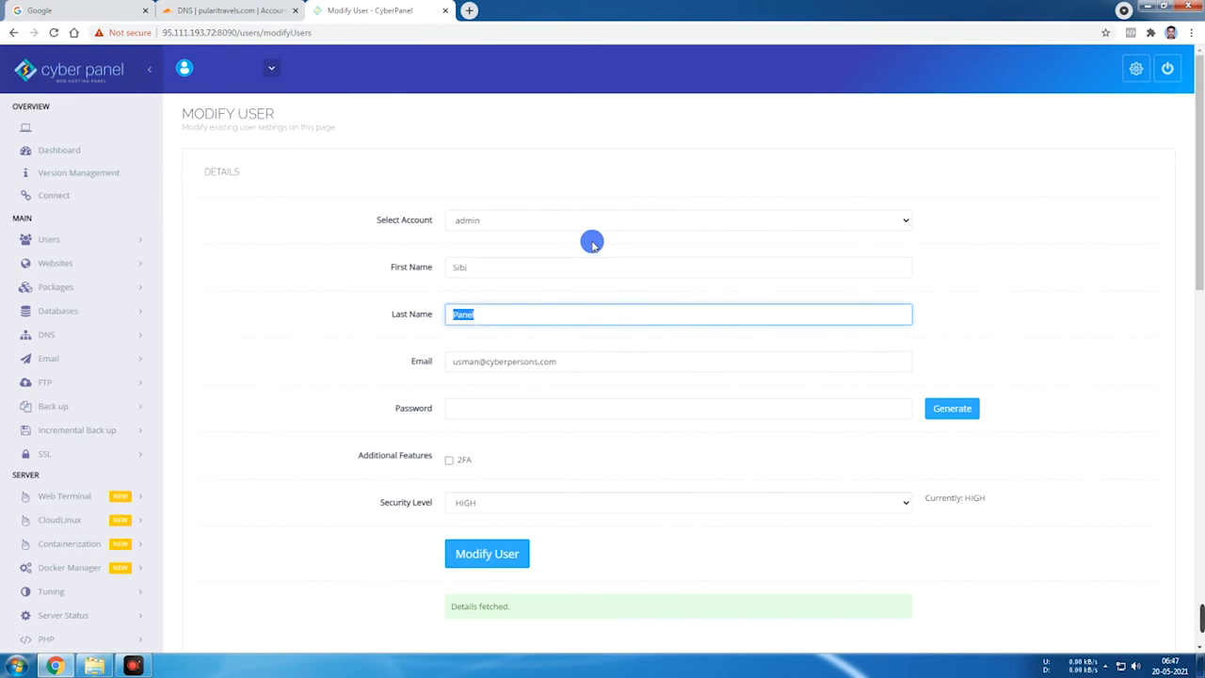
{"action": "type", "text": "Pa"}
{"action": "key", "text": "Tab"}
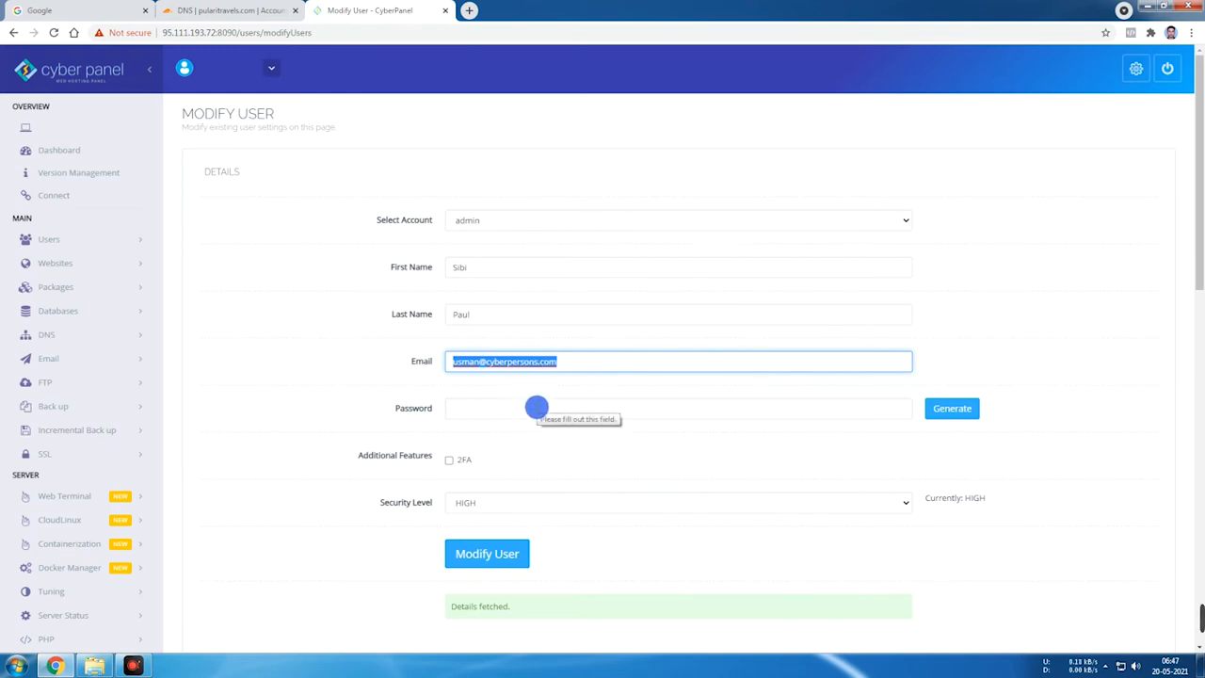
Enable the 2FA additional feature for the admin account
{"action": "left_click", "coordinate": [538, 408]}
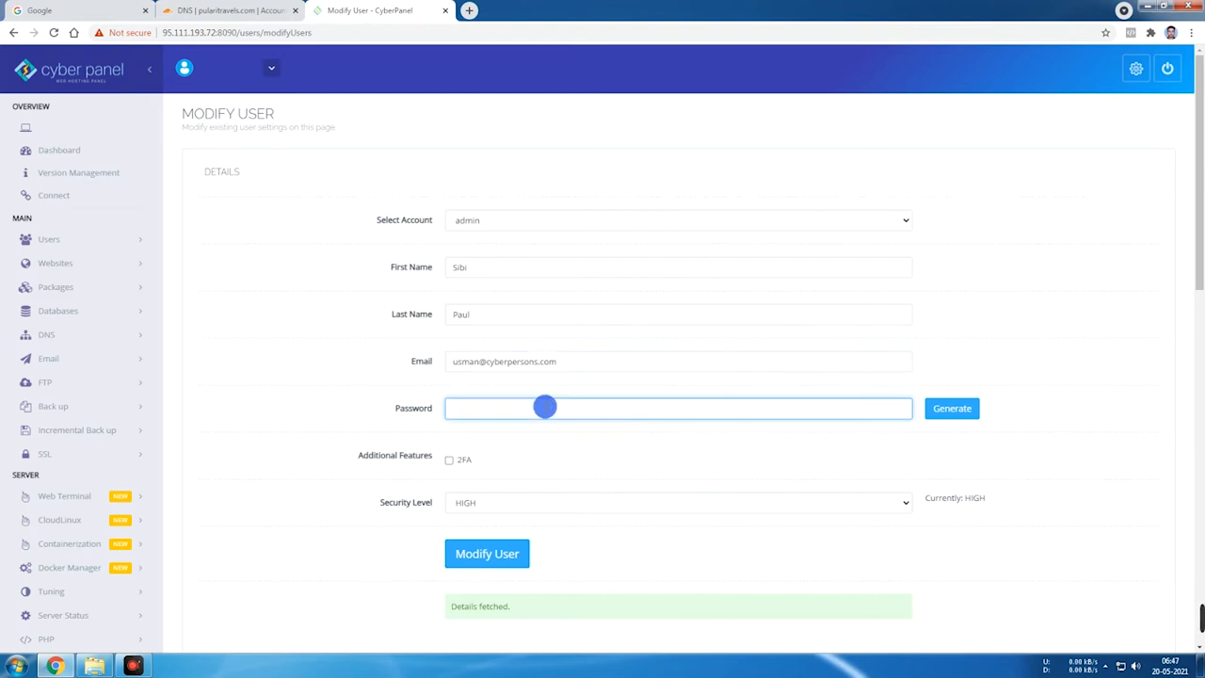
{"action": "scroll", "coordinate": [659, 391], "scroll_direction": "down", "scroll_amount": 1}
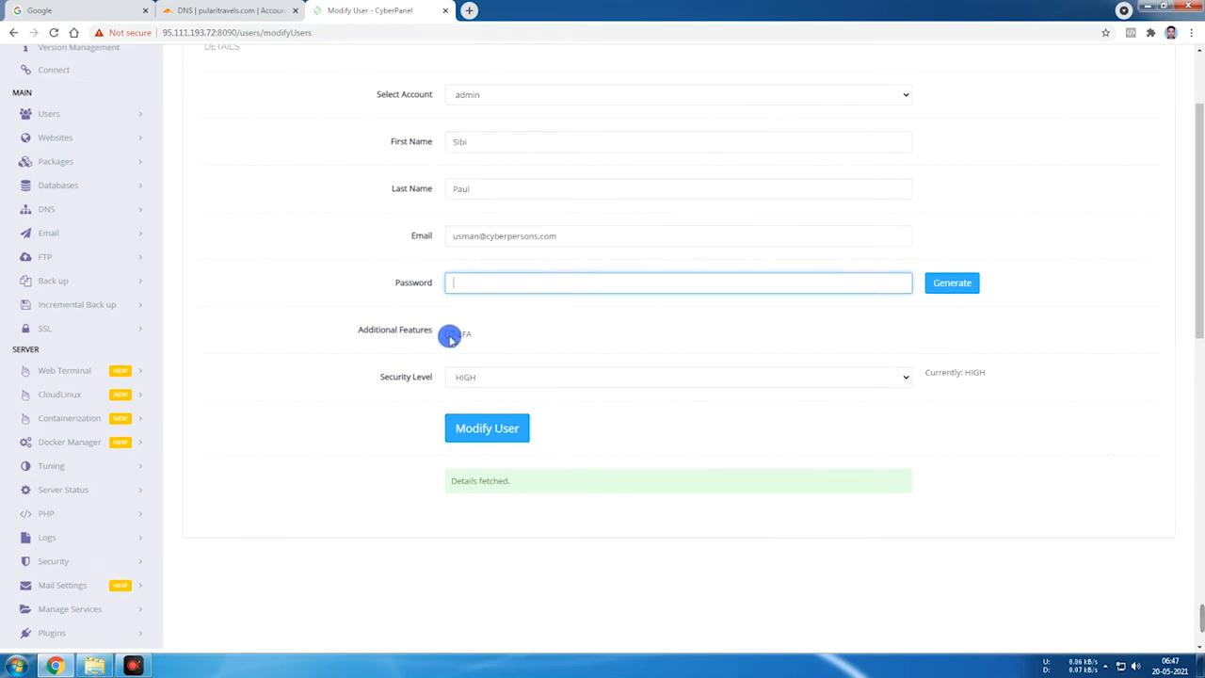
{"action": "left_click", "coordinate": [449, 335]}
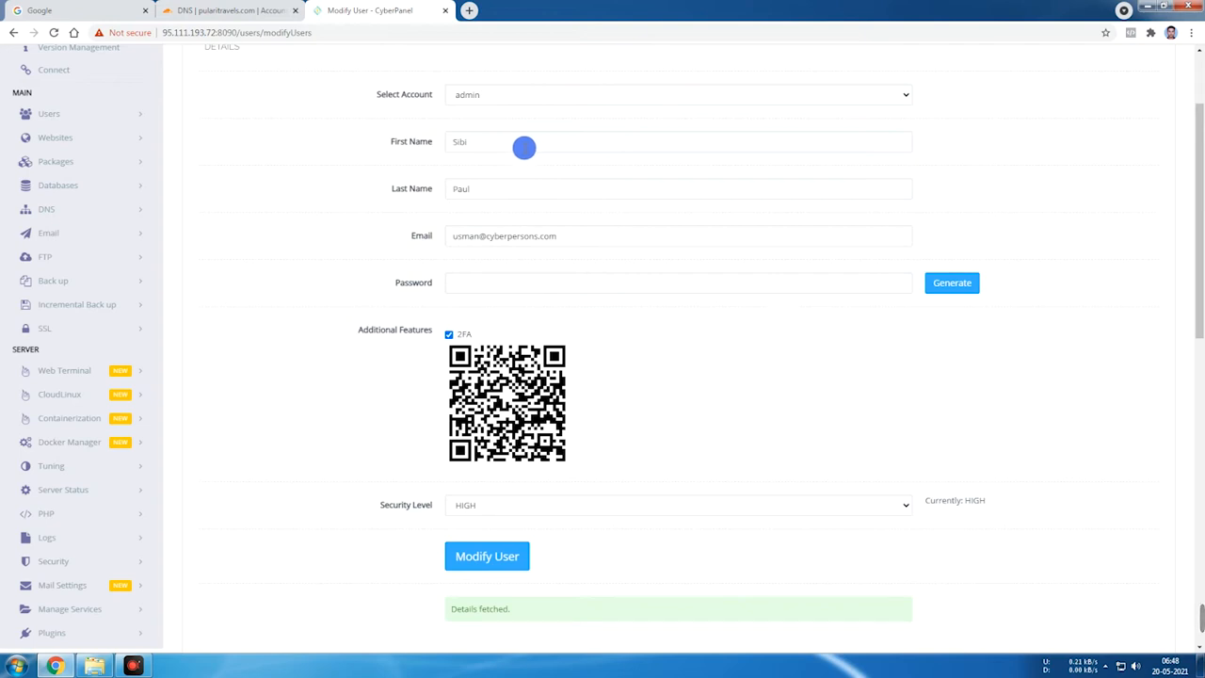
Review the email, password, 2FA and security level fields of the admin account form
{"action": "left_click", "coordinate": [512, 281]}
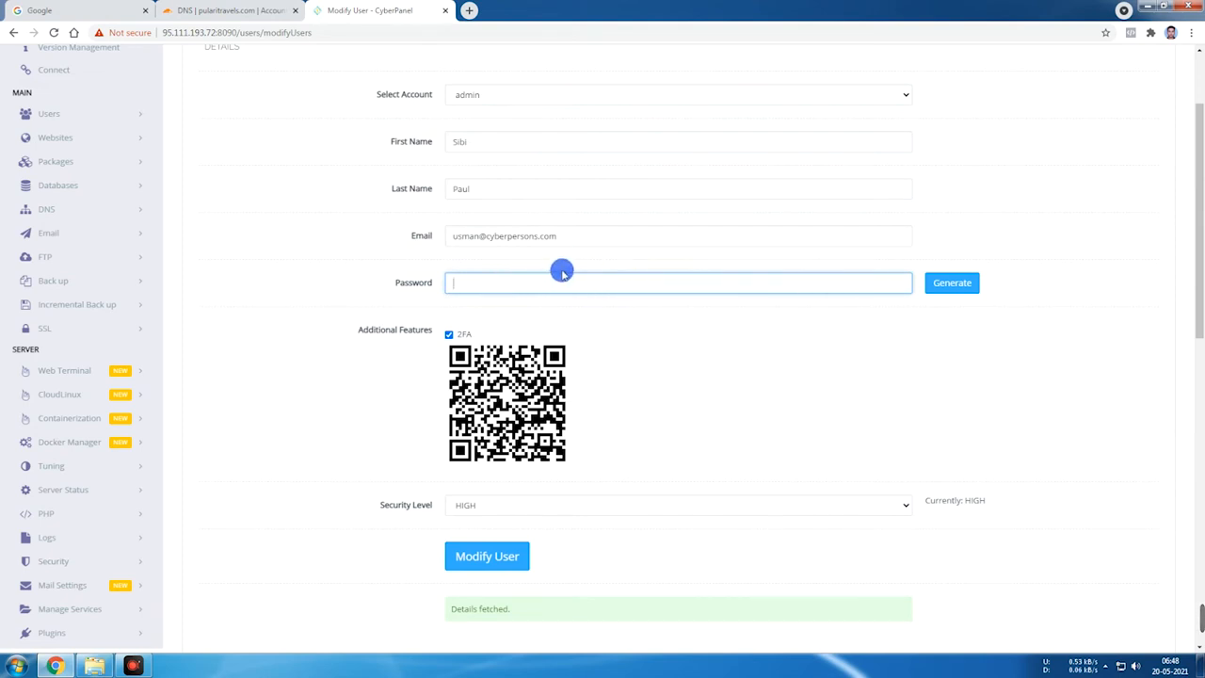
{"action": "left_click_drag", "start_coordinate": [565, 236], "coordinate": [452, 236]}
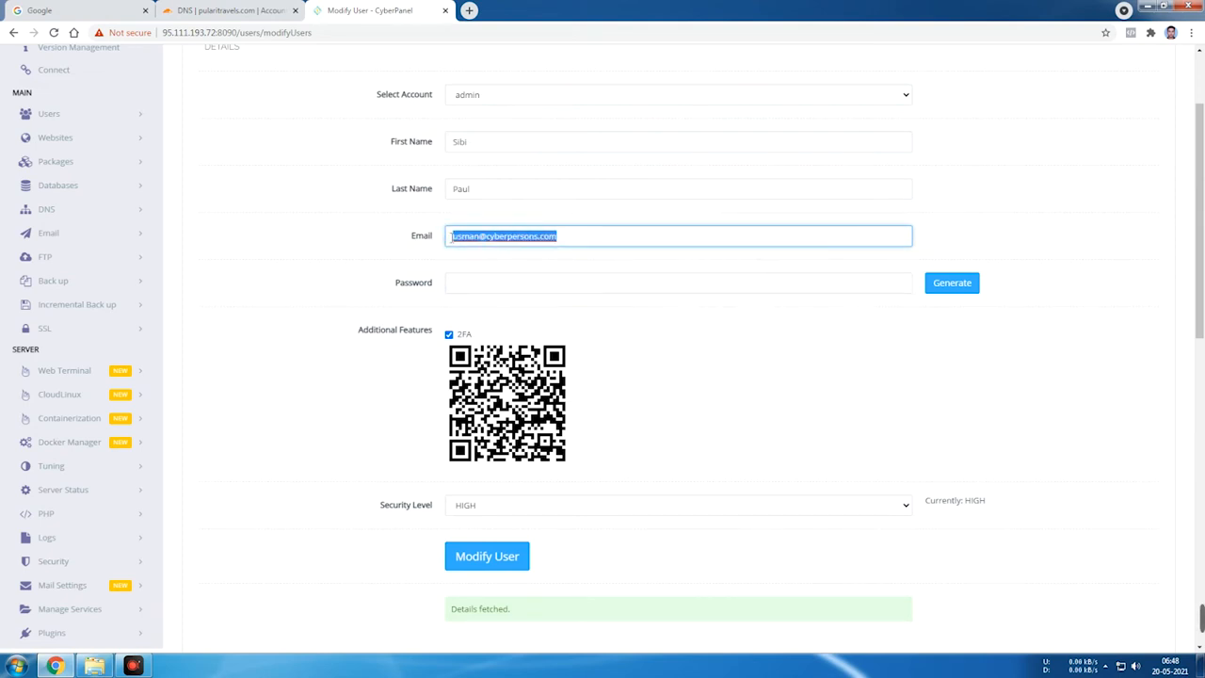
{"action": "left_click", "coordinate": [466, 283]}
{"action": "left_click_drag", "start_coordinate": [506, 278], "coordinate": [534, 280]}
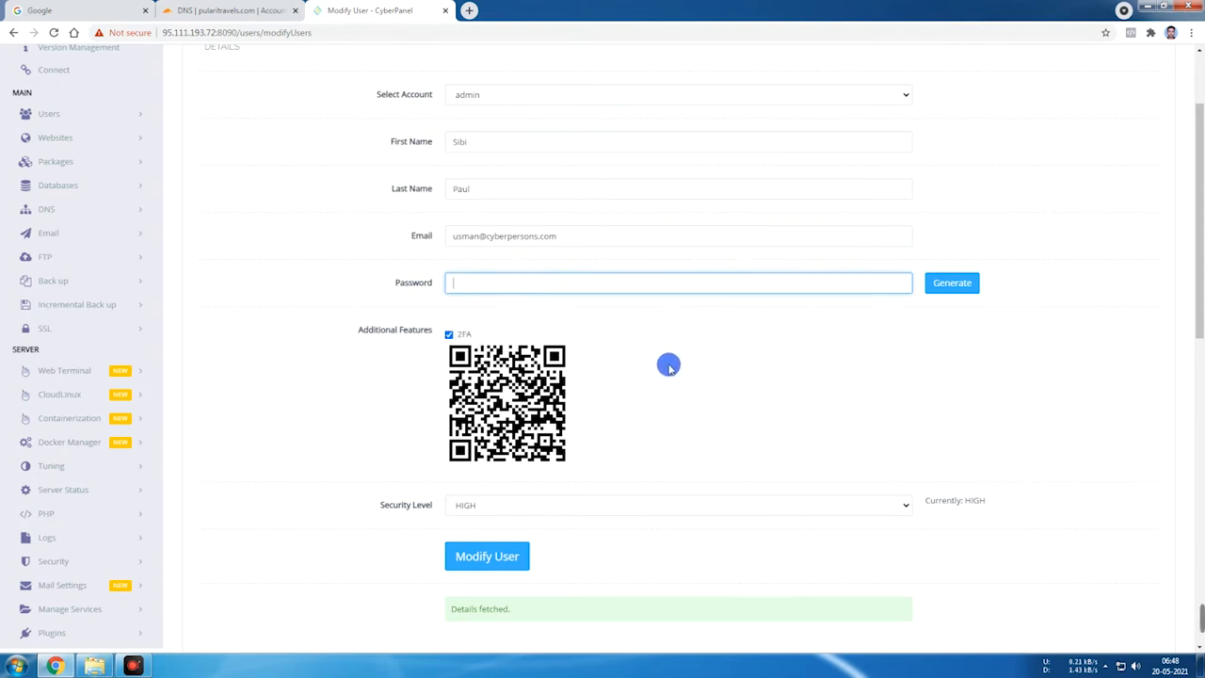
{"action": "scroll", "coordinate": [711, 400], "scroll_direction": "down", "scroll_amount": 2}
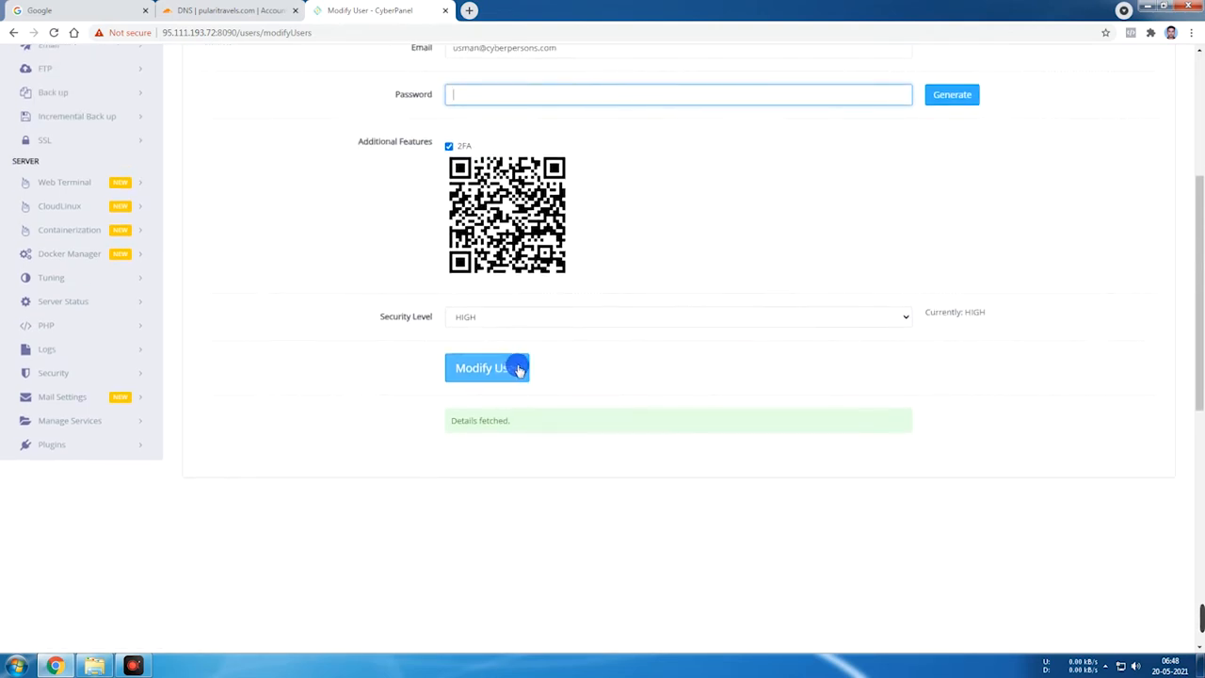
{"action": "scroll", "coordinate": [670, 360], "scroll_direction": "up", "scroll_amount": 3}
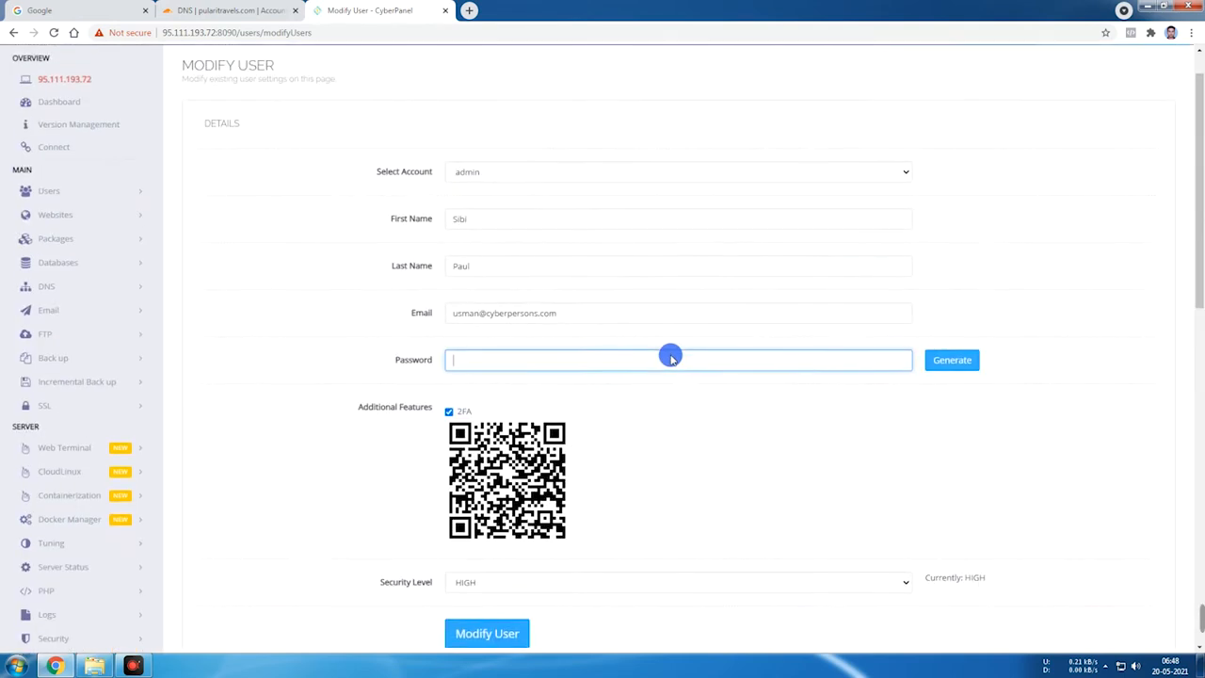
{"action": "scroll", "coordinate": [670, 359], "scroll_direction": "up", "scroll_amount": 1}
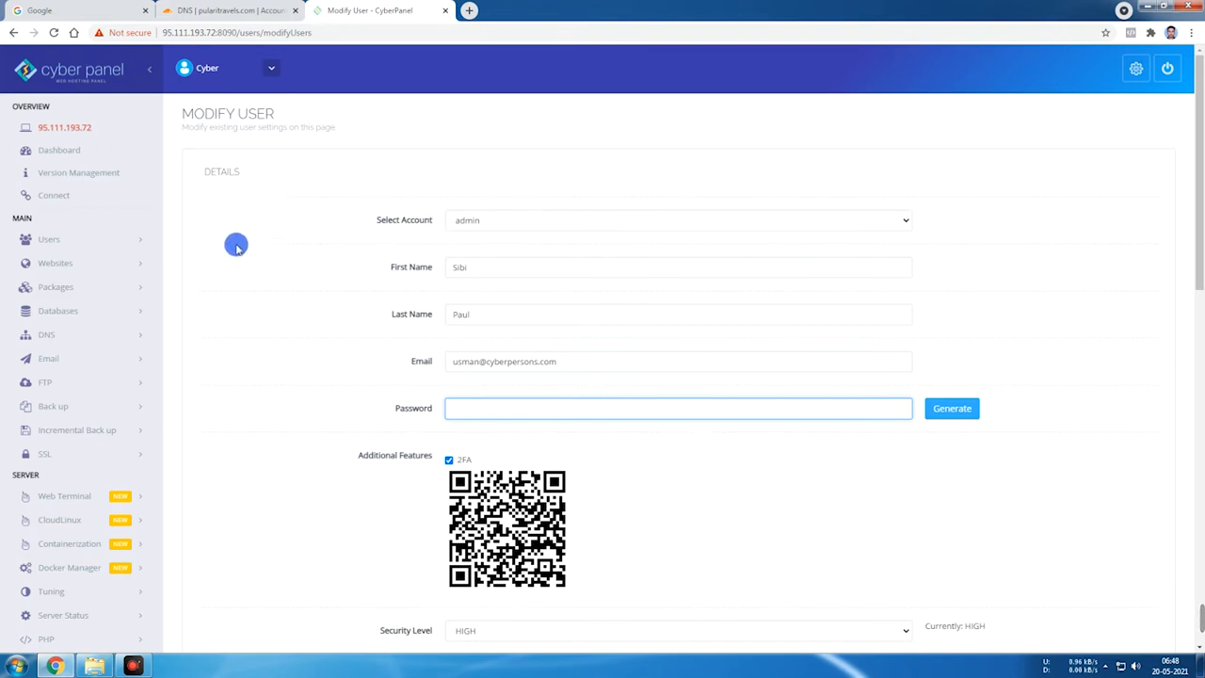
Return to the dashboard without saving the account changes and view the logged-in user's profile details
{"action": "left_click", "coordinate": [77, 154]}
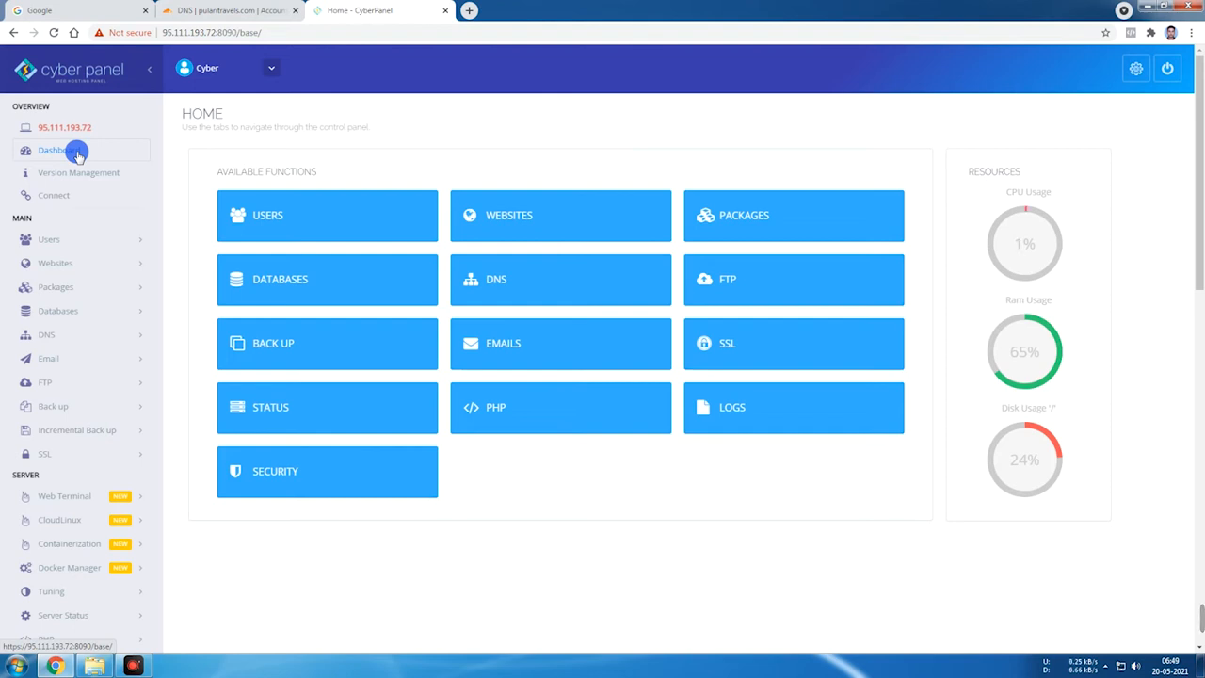
{"action": "left_click", "coordinate": [86, 244]}
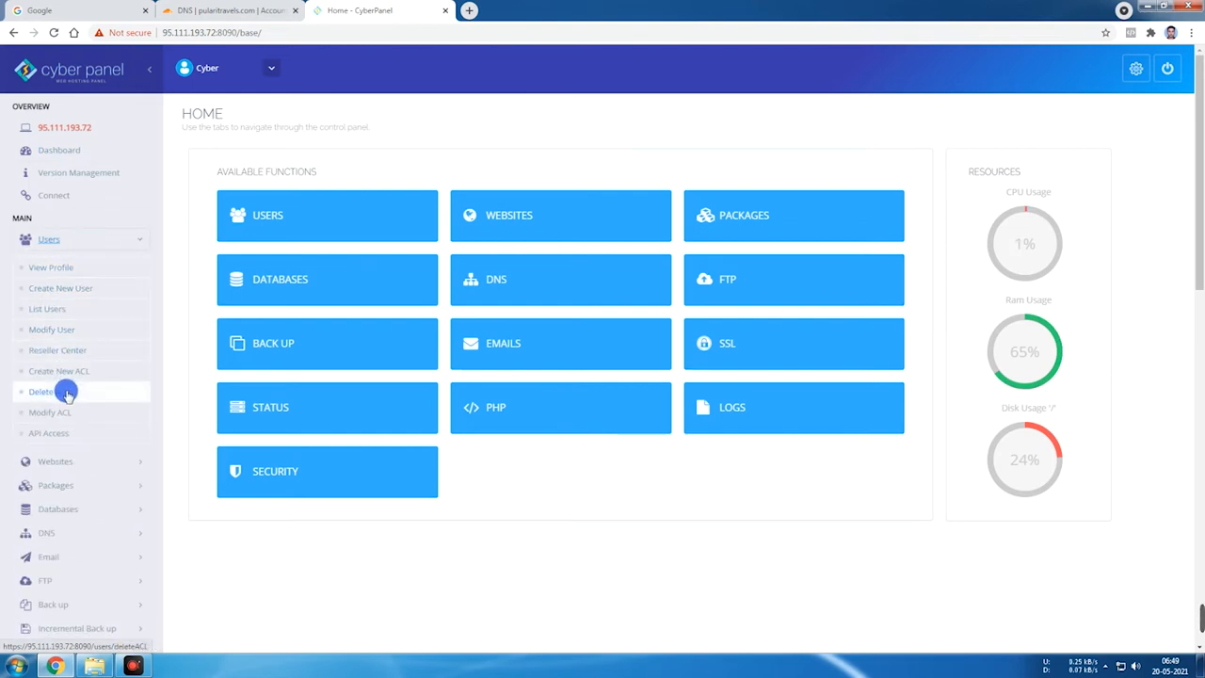
{"action": "left_click", "coordinate": [62, 269]}
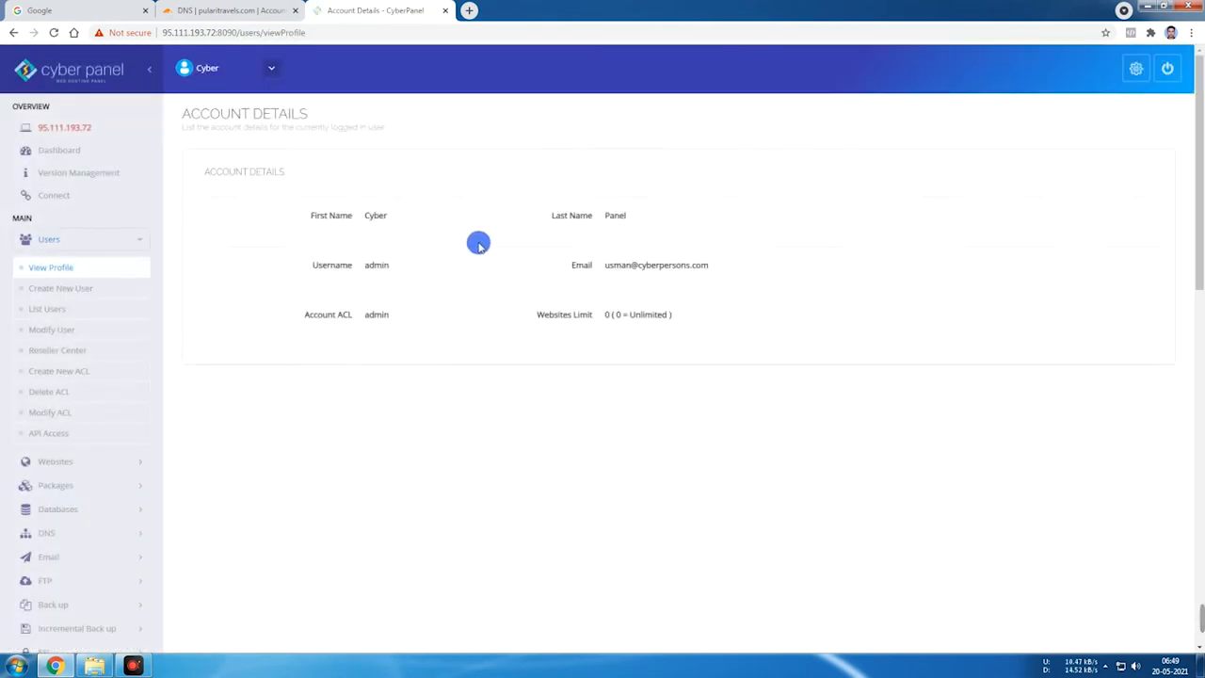
Bring up the form for creating a new user and examine its fields and the available ACL options
{"action": "left_click", "coordinate": [80, 288]}
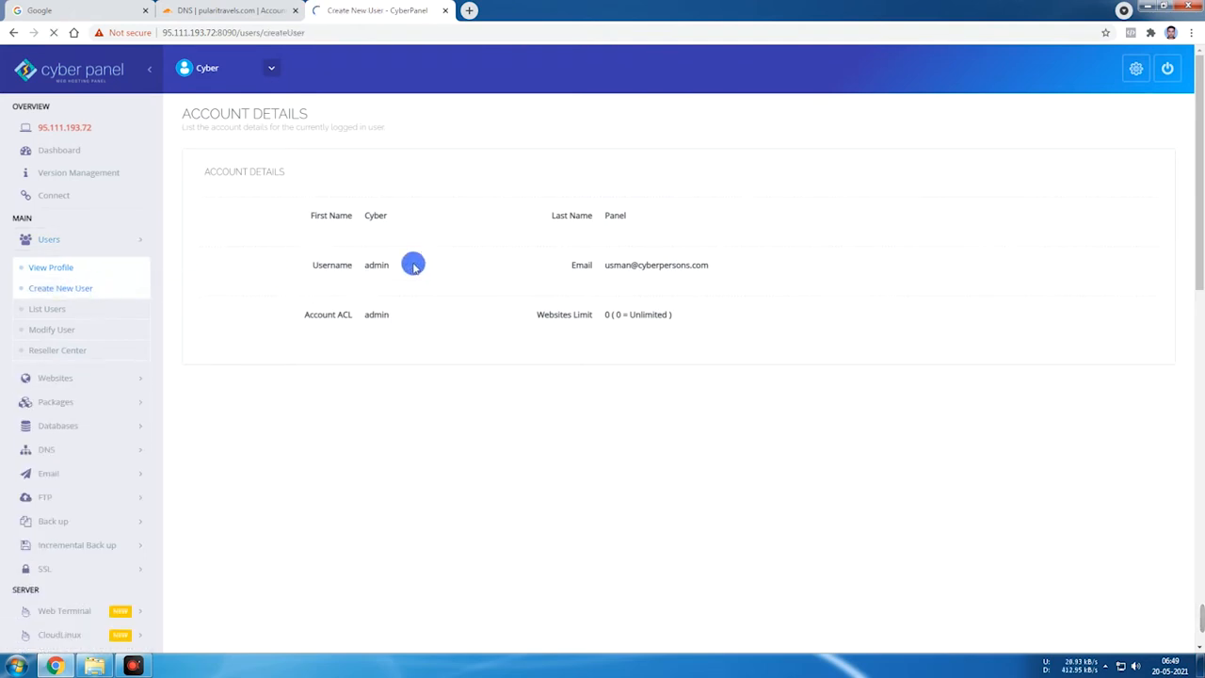
{"action": "scroll", "coordinate": [465, 250], "scroll_direction": "down", "scroll_amount": 2}
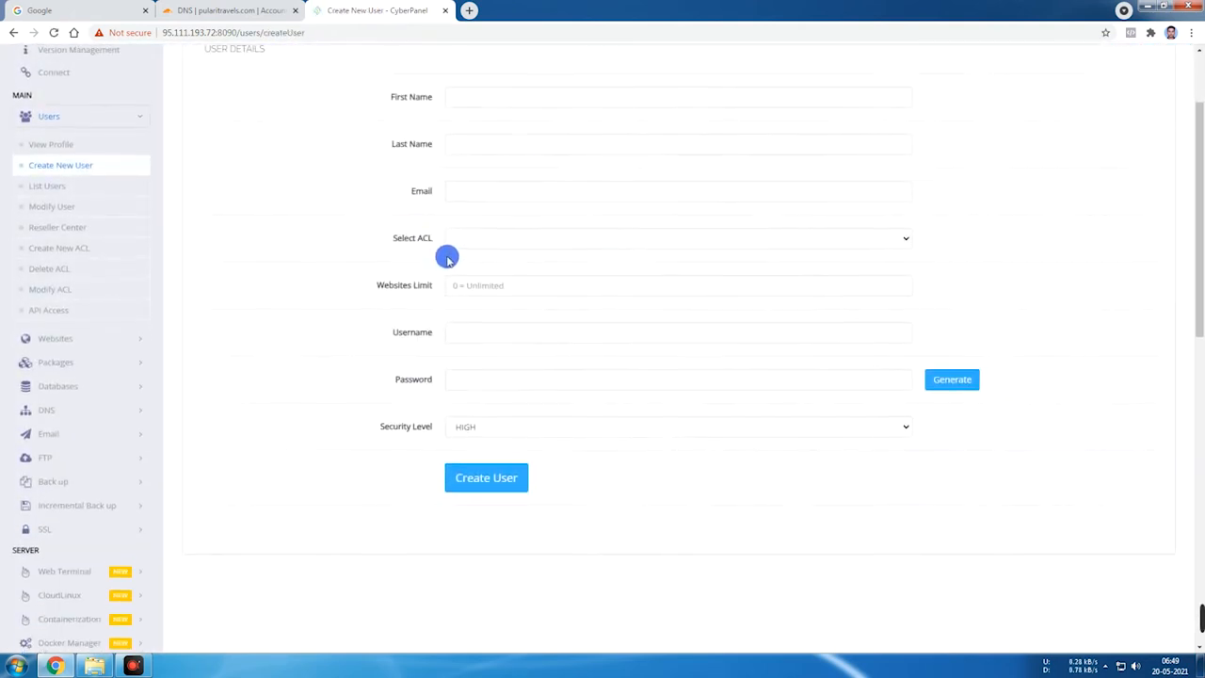
{"action": "scroll", "coordinate": [448, 260], "scroll_direction": "down", "scroll_amount": 1}
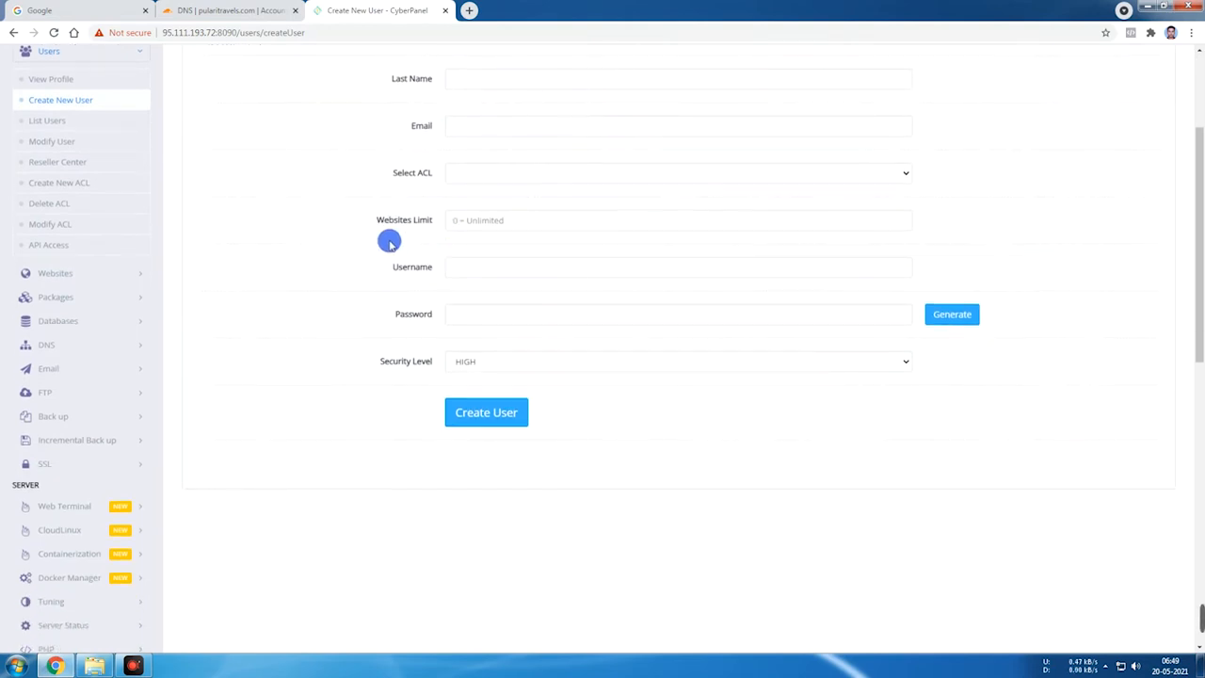
{"action": "left_click", "coordinate": [489, 169]}
{"action": "left_click", "coordinate": [996, 213]}
{"action": "left_click", "coordinate": [544, 169]}
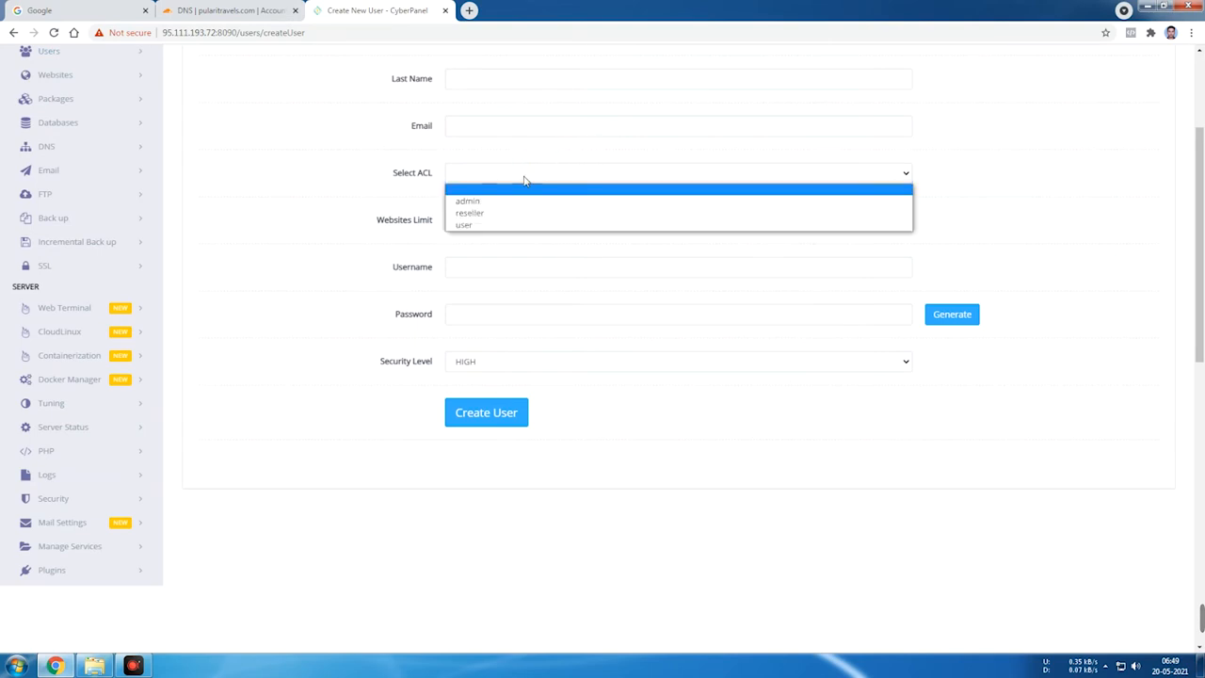
{"action": "left_click", "coordinate": [1024, 207]}
{"action": "scroll", "coordinate": [960, 222], "scroll_direction": "up", "scroll_amount": 2}
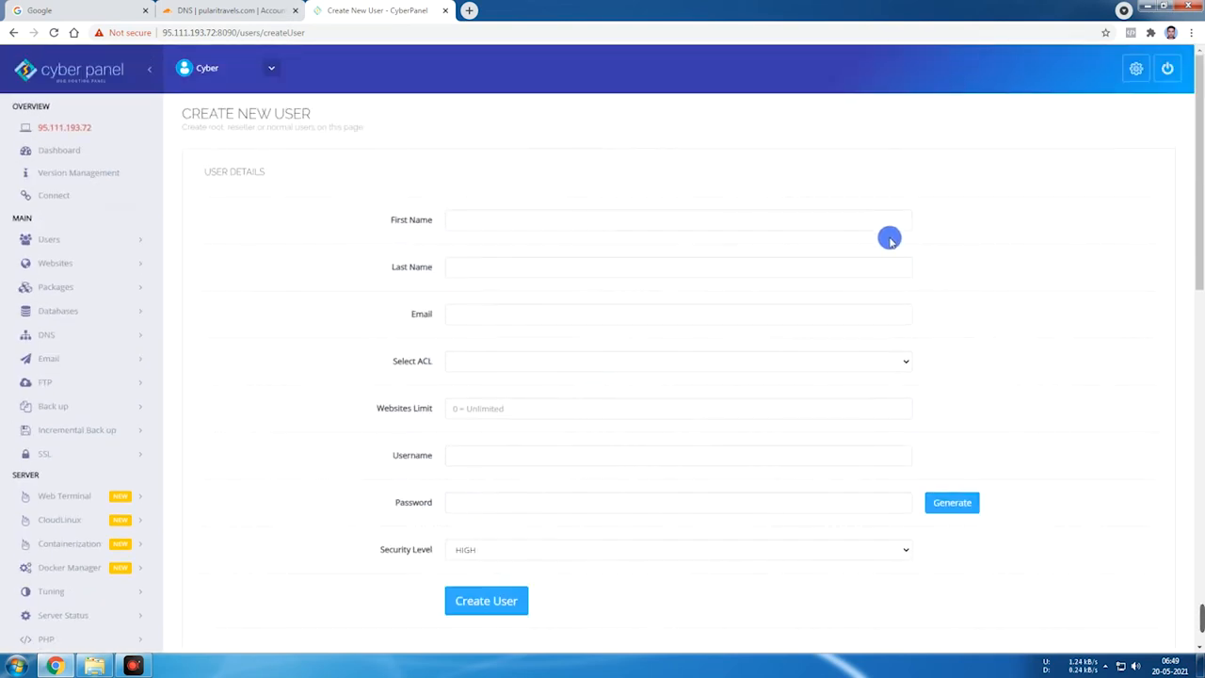
{"action": "left_click", "coordinate": [563, 365]}
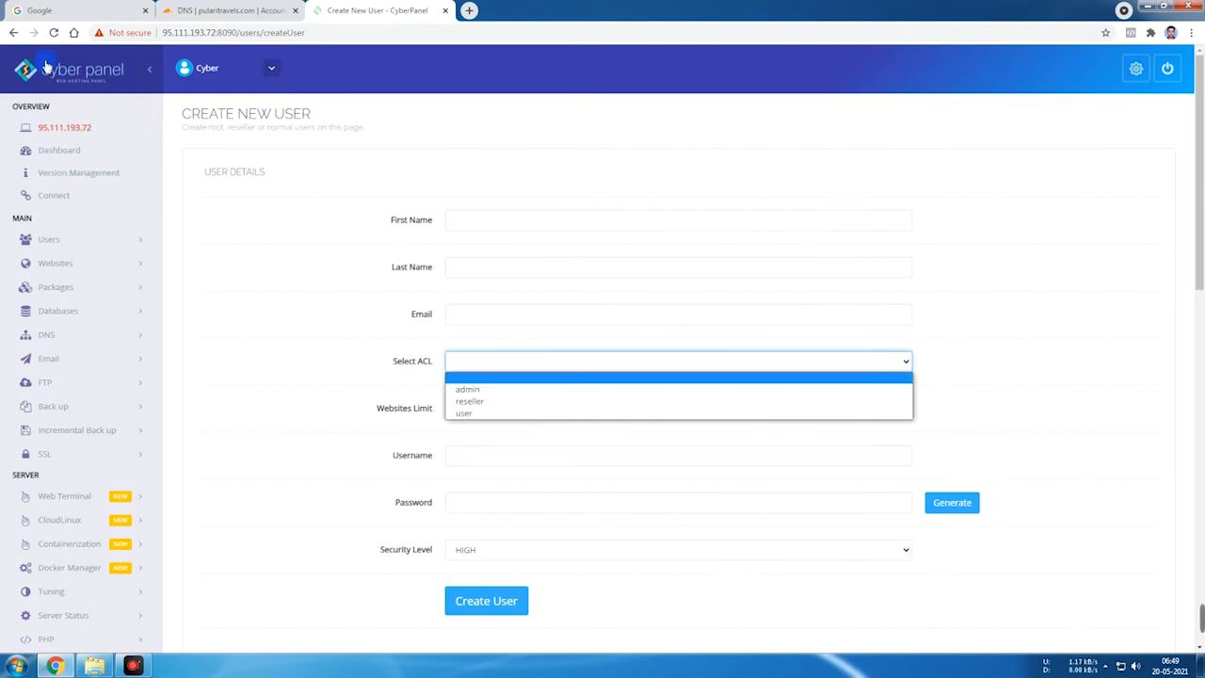
{"action": "left_click", "coordinate": [998, 192]}
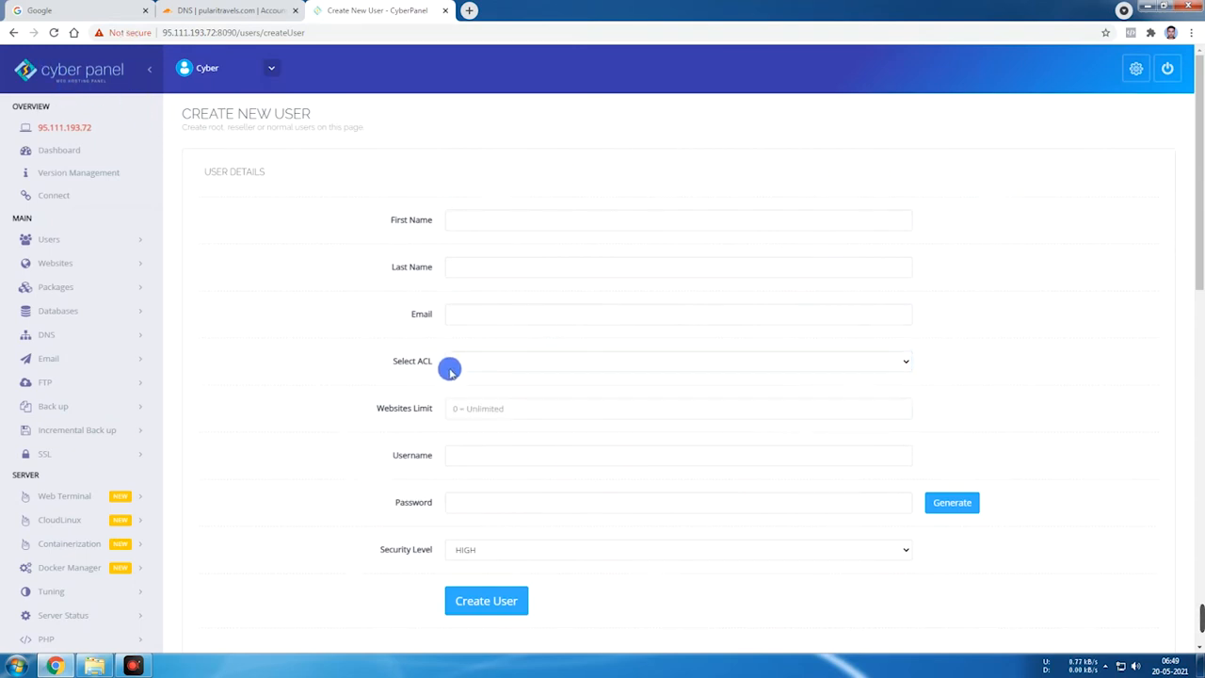
Check the new user form's ACL choices, and view the API access options for the admin user without saving
{"action": "left_click", "coordinate": [479, 360]}
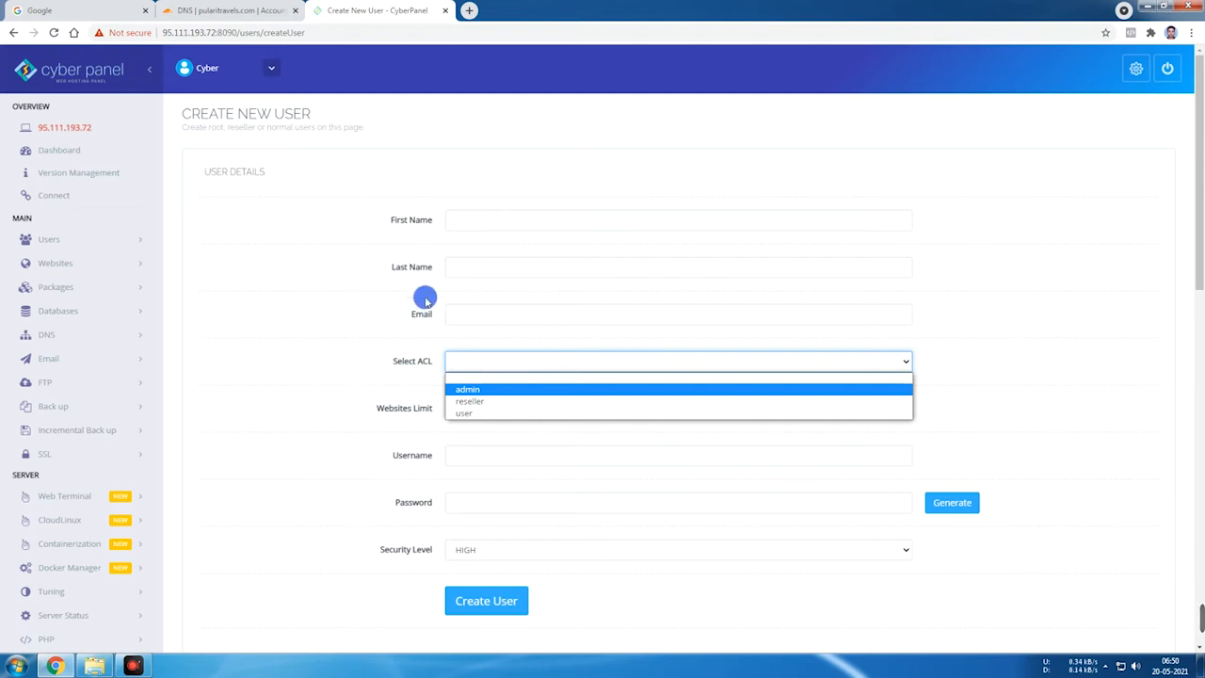
{"action": "left_click", "coordinate": [116, 235]}
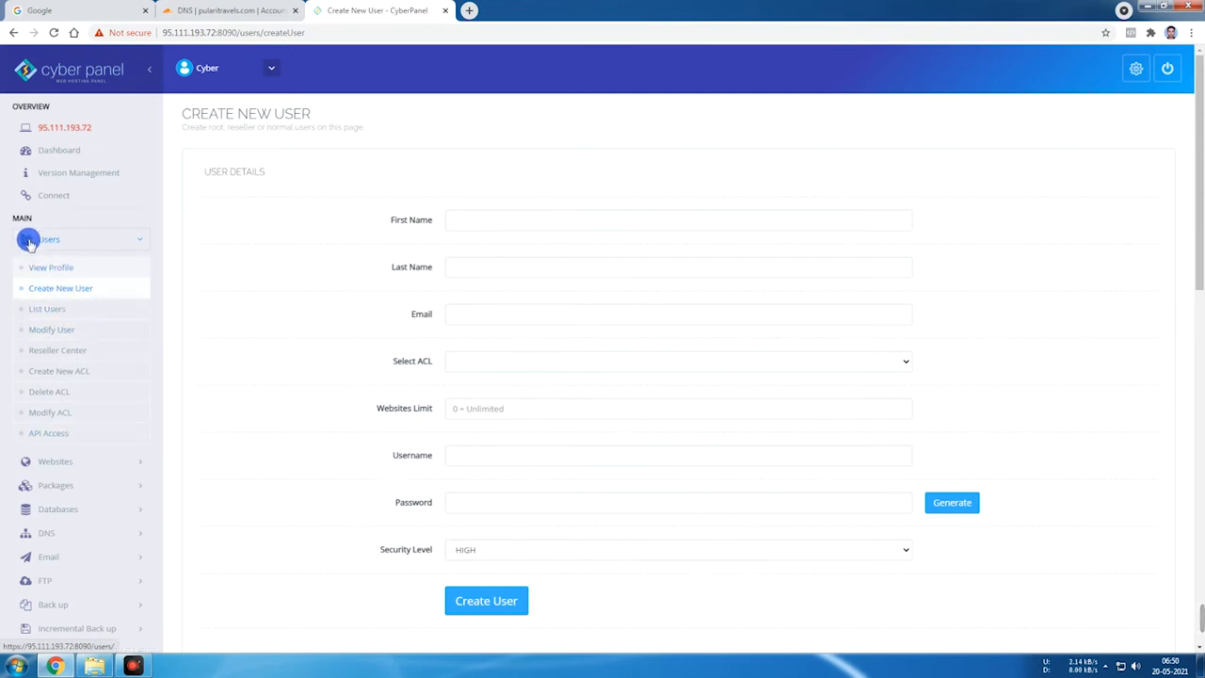
{"action": "left_click", "coordinate": [55, 434]}
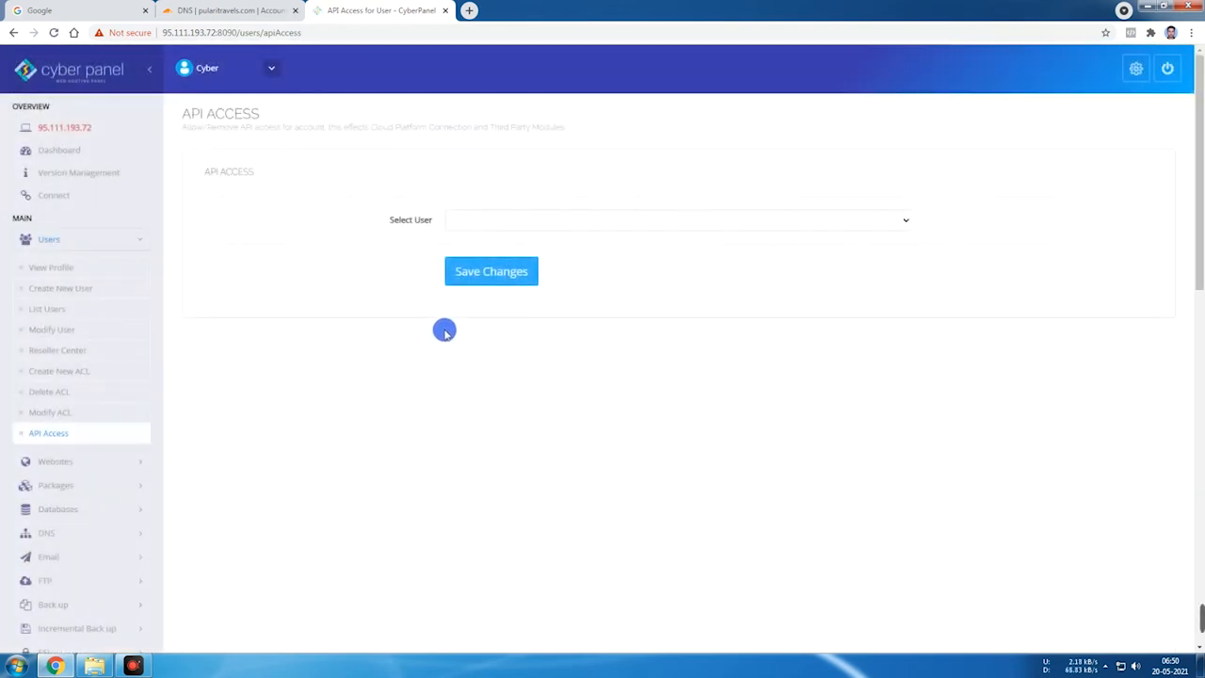
{"action": "left_click", "coordinate": [461, 221]}
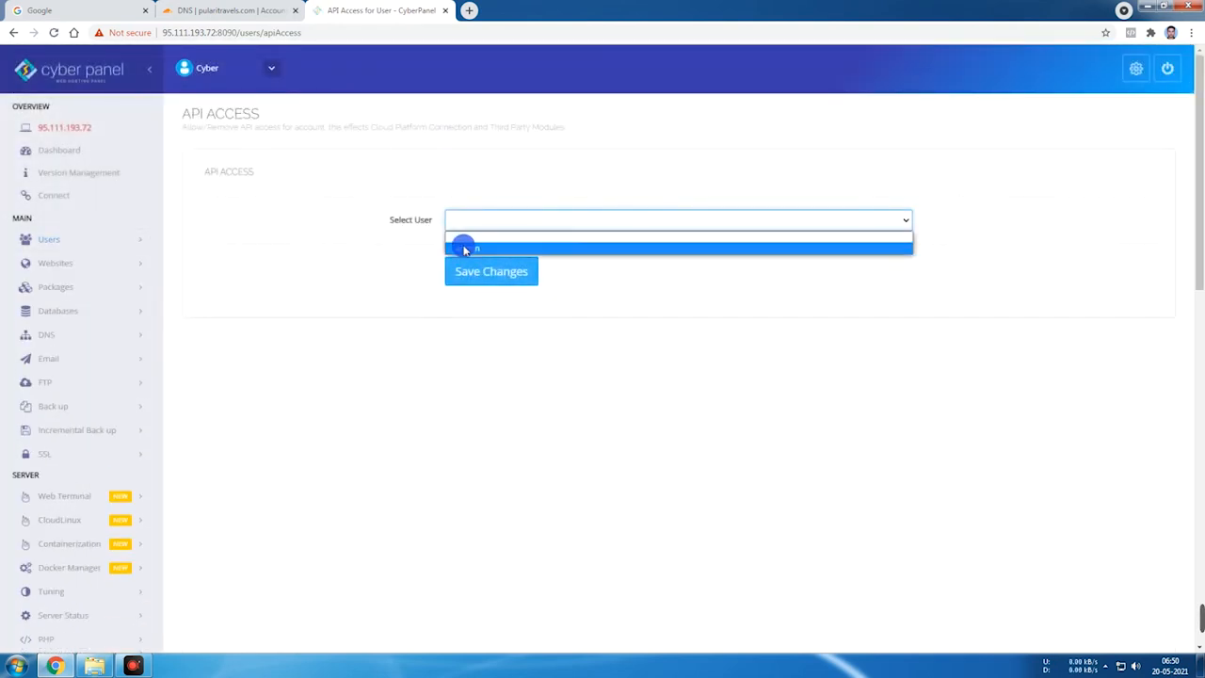
{"action": "left_click", "coordinate": [465, 249]}
{"action": "left_click", "coordinate": [468, 268]}
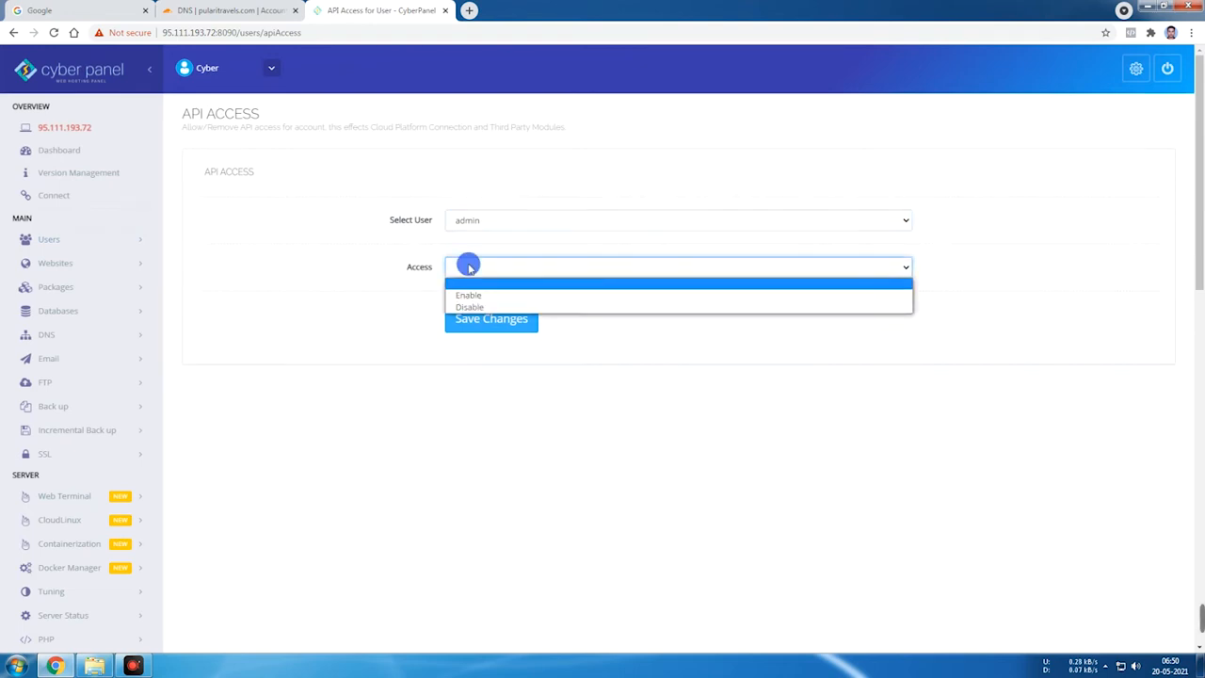
{"action": "left_click", "coordinate": [368, 248]}
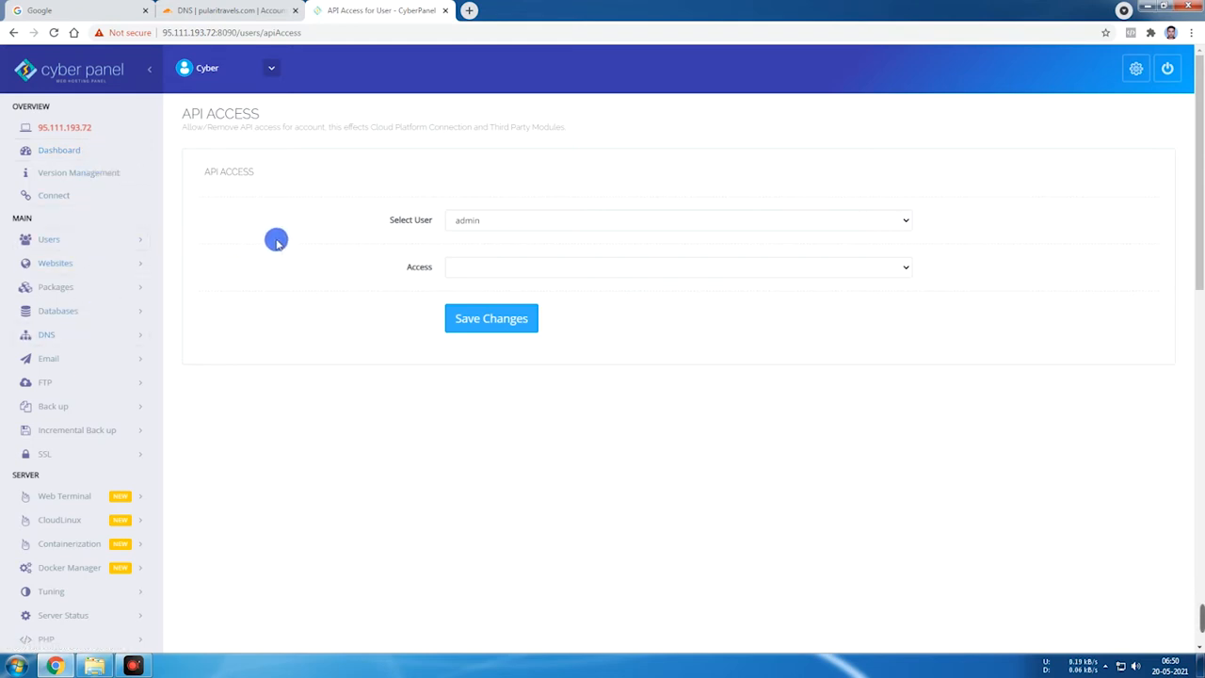
Bring up the page for modifying an ACL and check which ACLs can be selected
{"action": "left_click", "coordinate": [127, 239]}
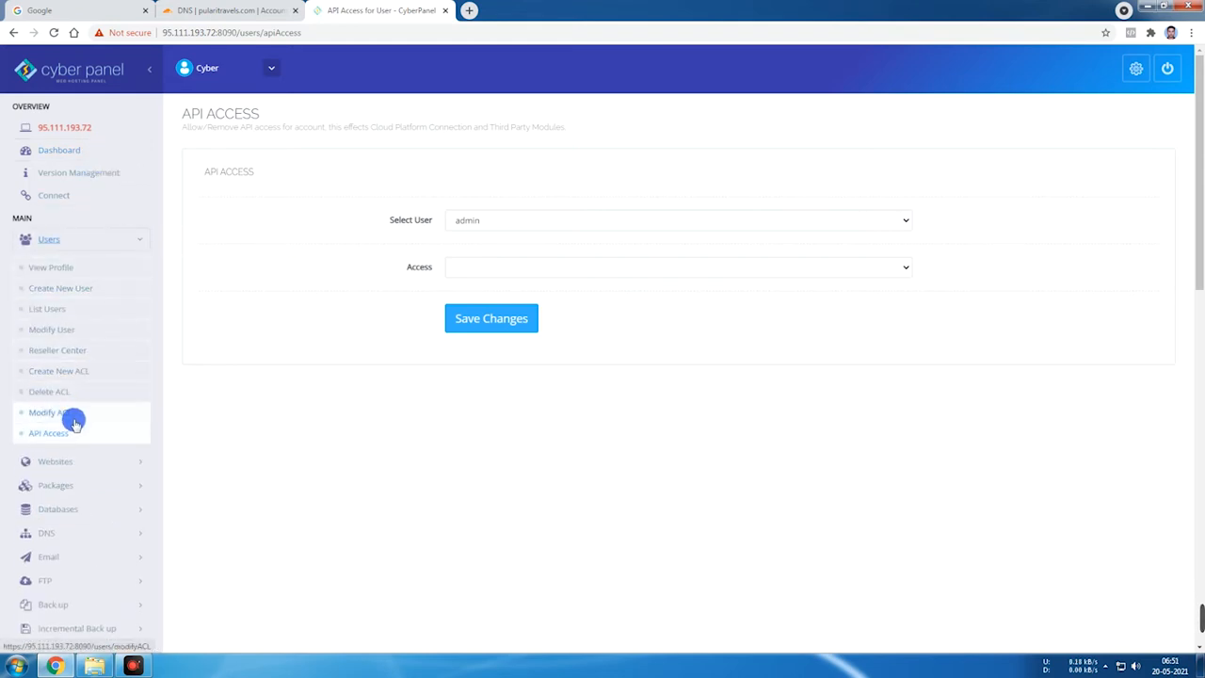
{"action": "left_click", "coordinate": [66, 414]}
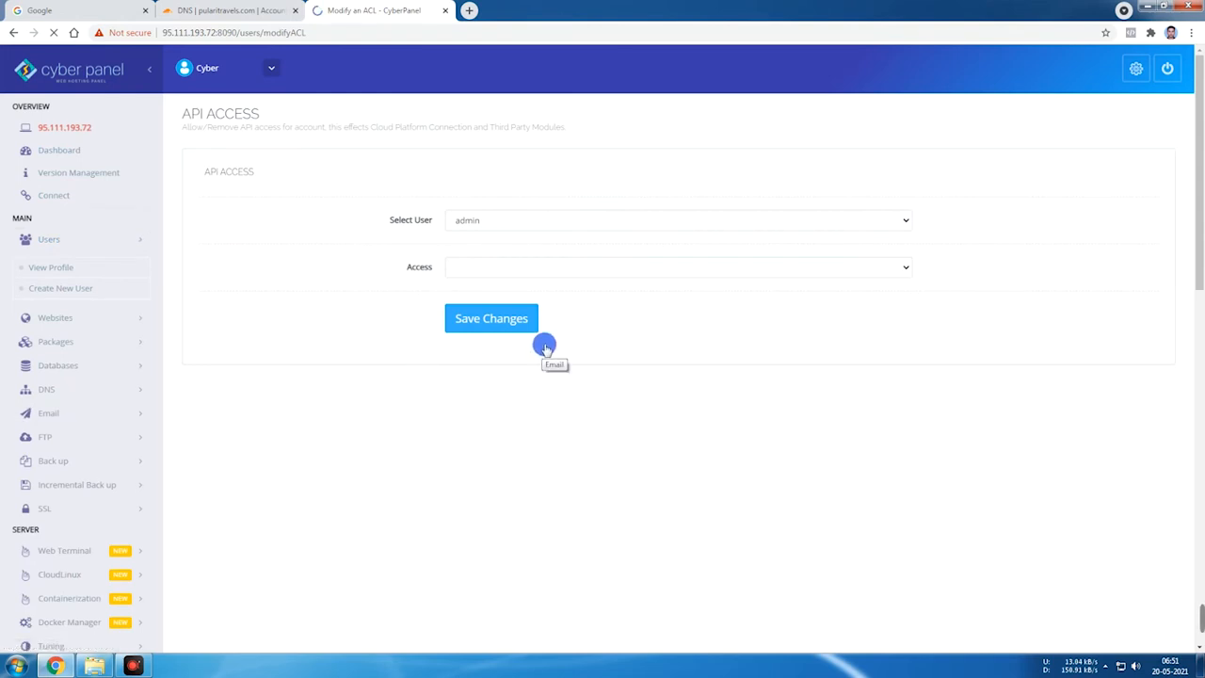
{"action": "left_click", "coordinate": [500, 223]}
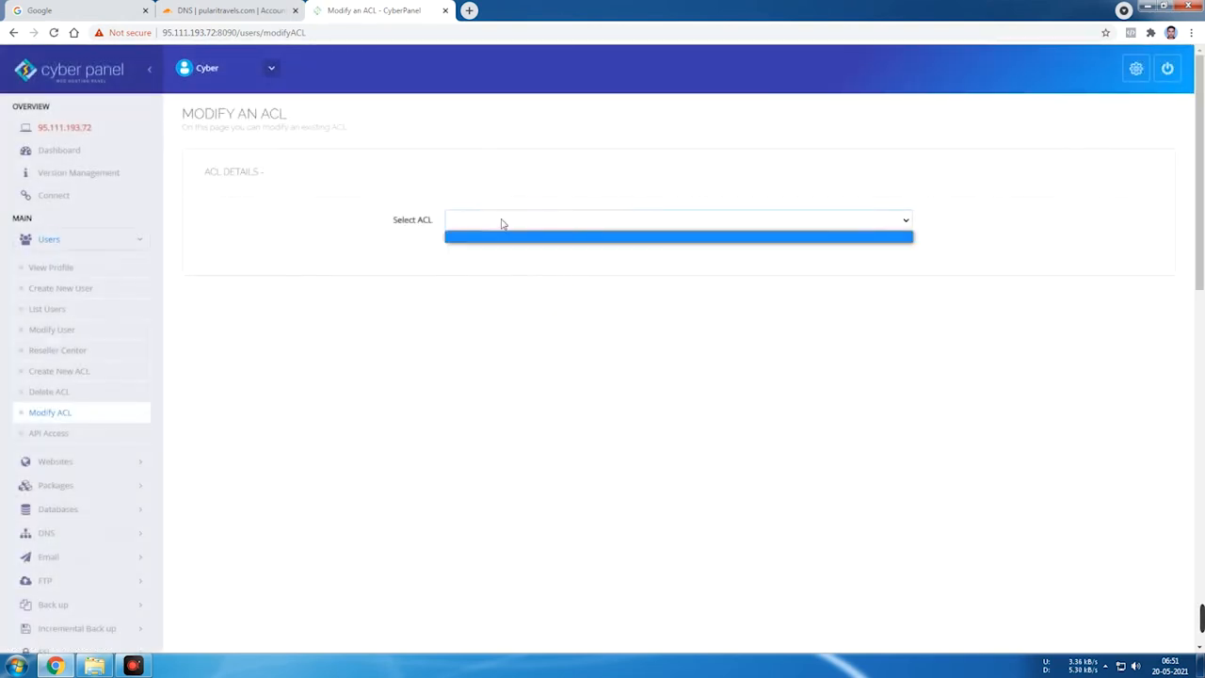
{"action": "left_click", "coordinate": [380, 190]}
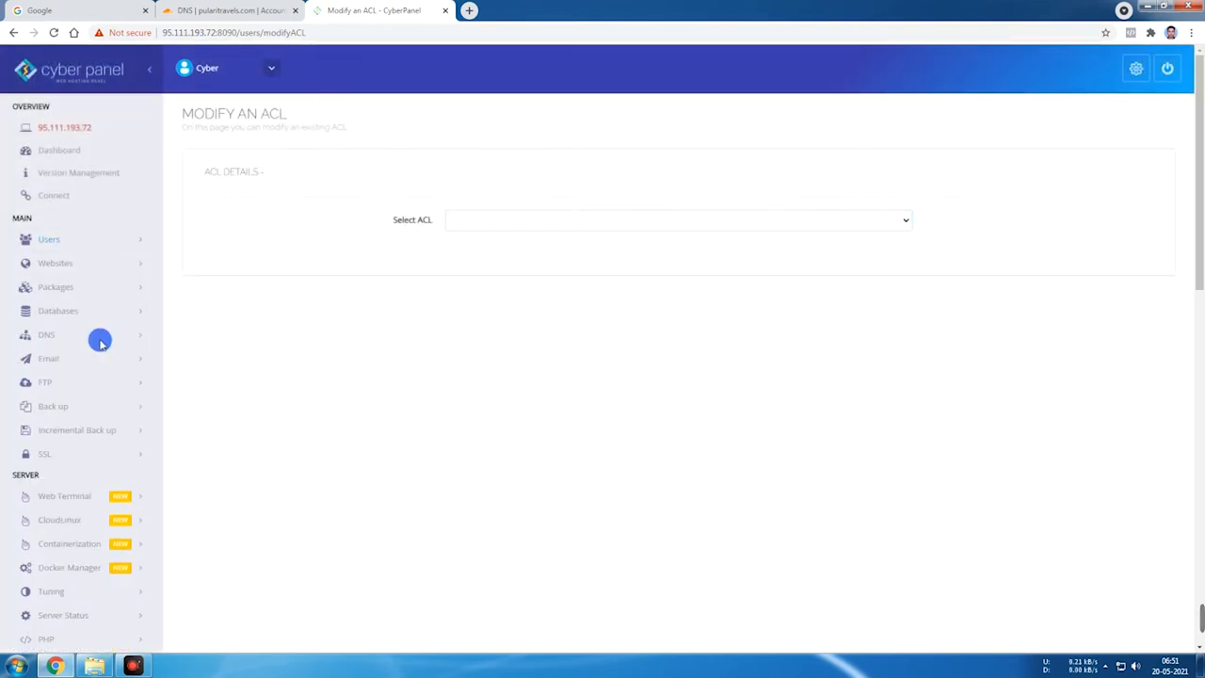
Load the Default package on the package modification page to view its resource limits
{"action": "left_click", "coordinate": [119, 287]}
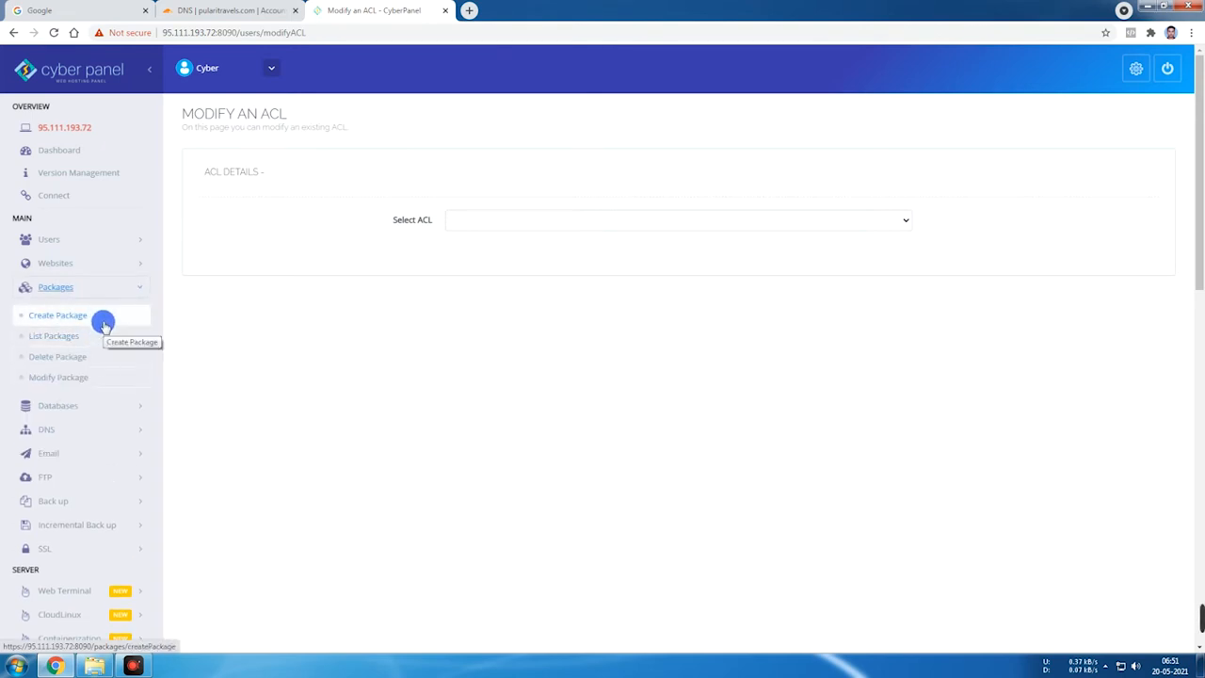
{"action": "left_click", "coordinate": [75, 378]}
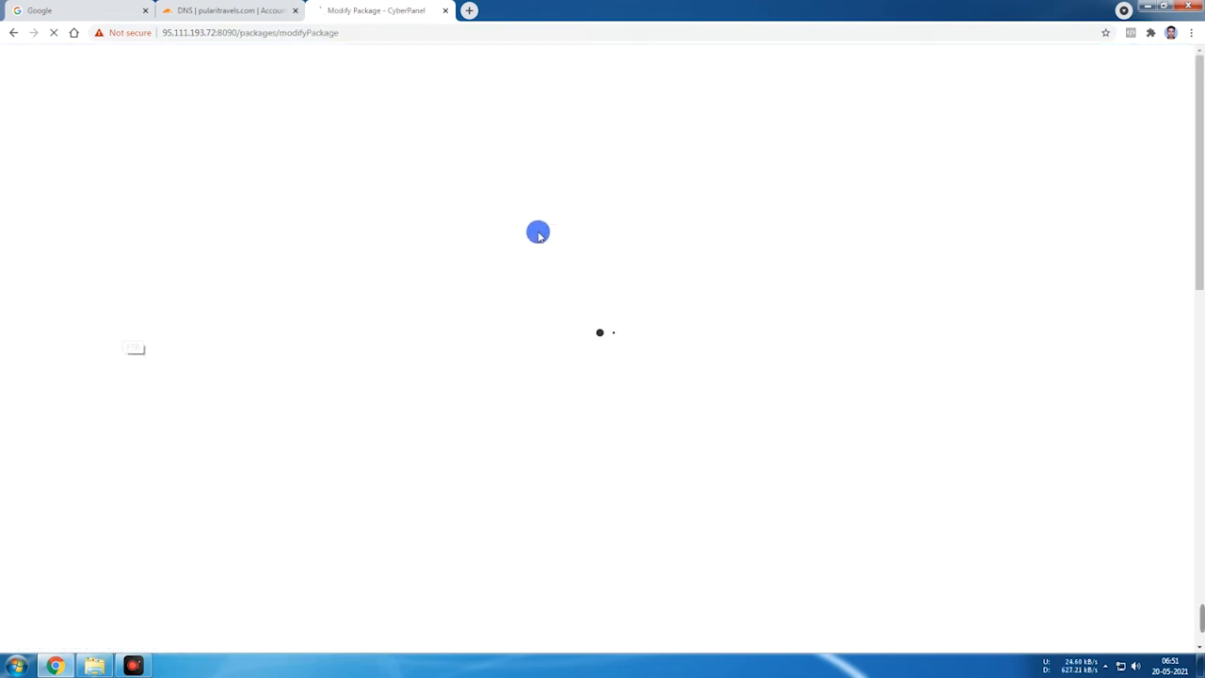
{"action": "left_click", "coordinate": [509, 222]}
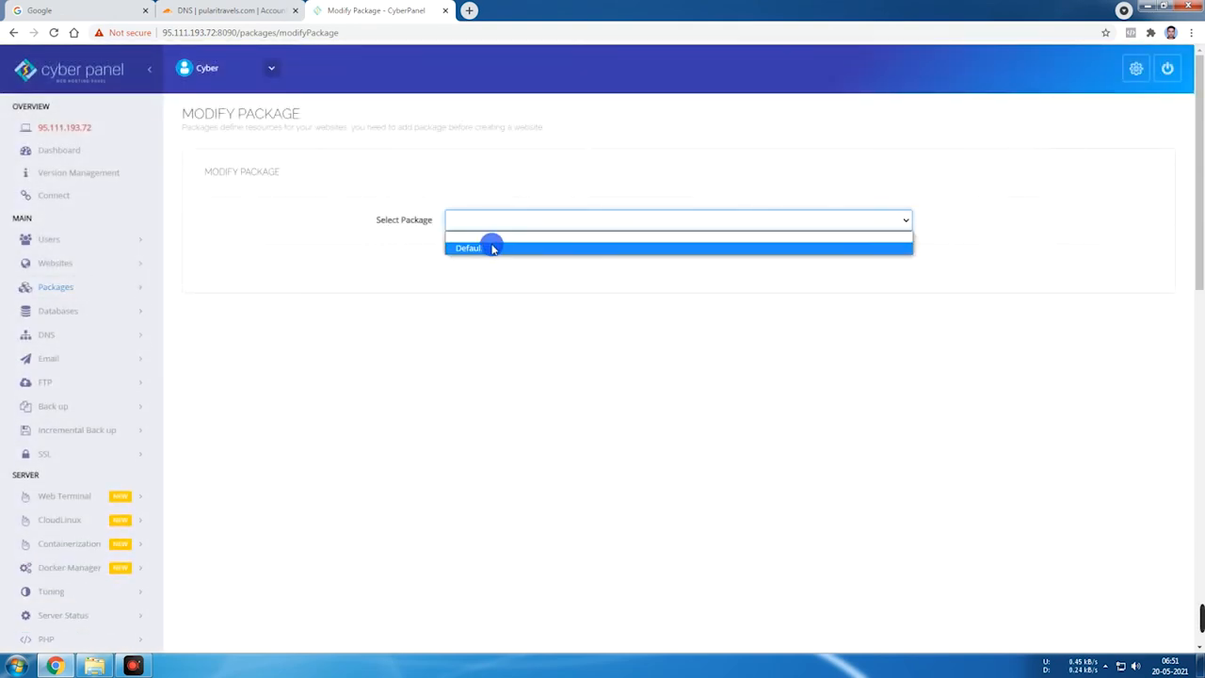
{"action": "left_click", "coordinate": [492, 248]}
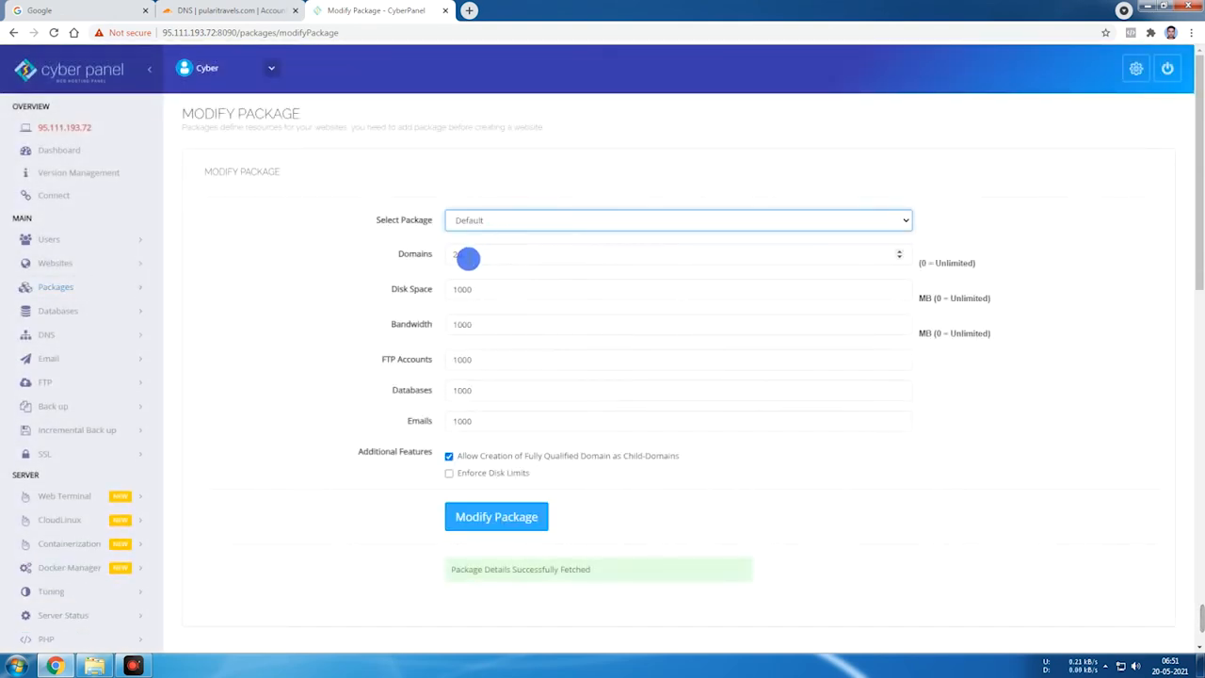
Enter 20 as the Default package's domain limit and check its bandwidth limit without saving
{"action": "left_click_drag", "start_coordinate": [468, 258], "coordinate": [436, 259]}
{"action": "left_click", "coordinate": [472, 254]}
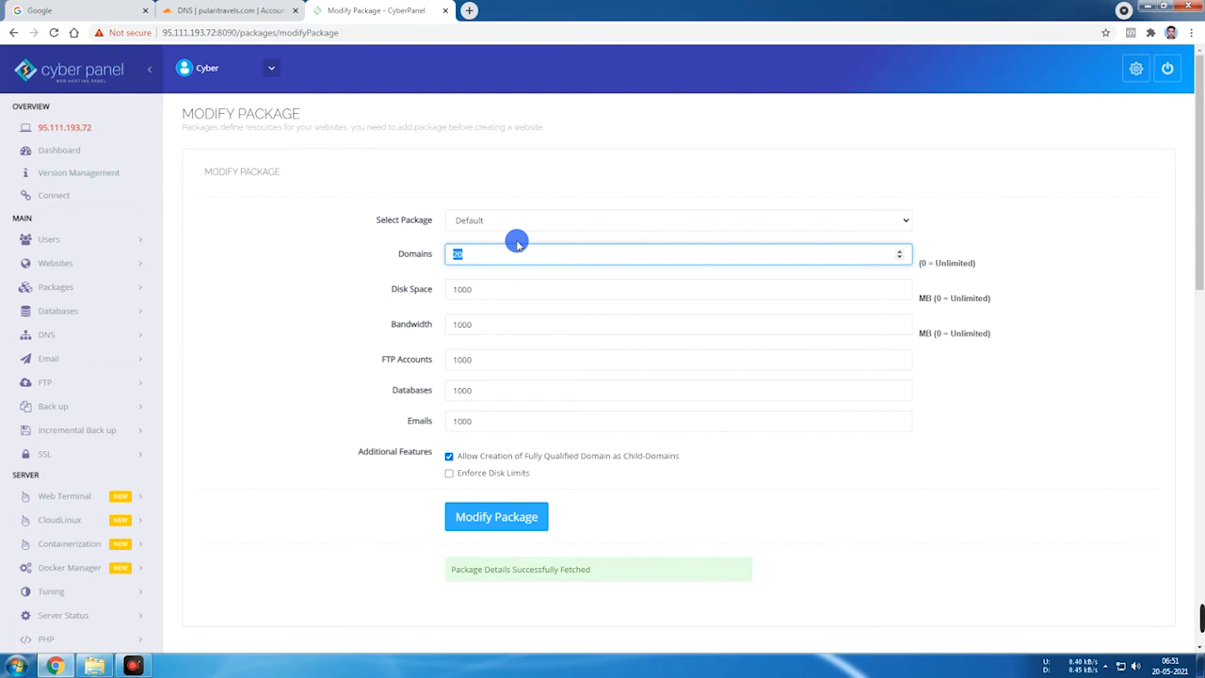
{"action": "left_click_drag", "start_coordinate": [517, 252], "coordinate": [457, 256]}
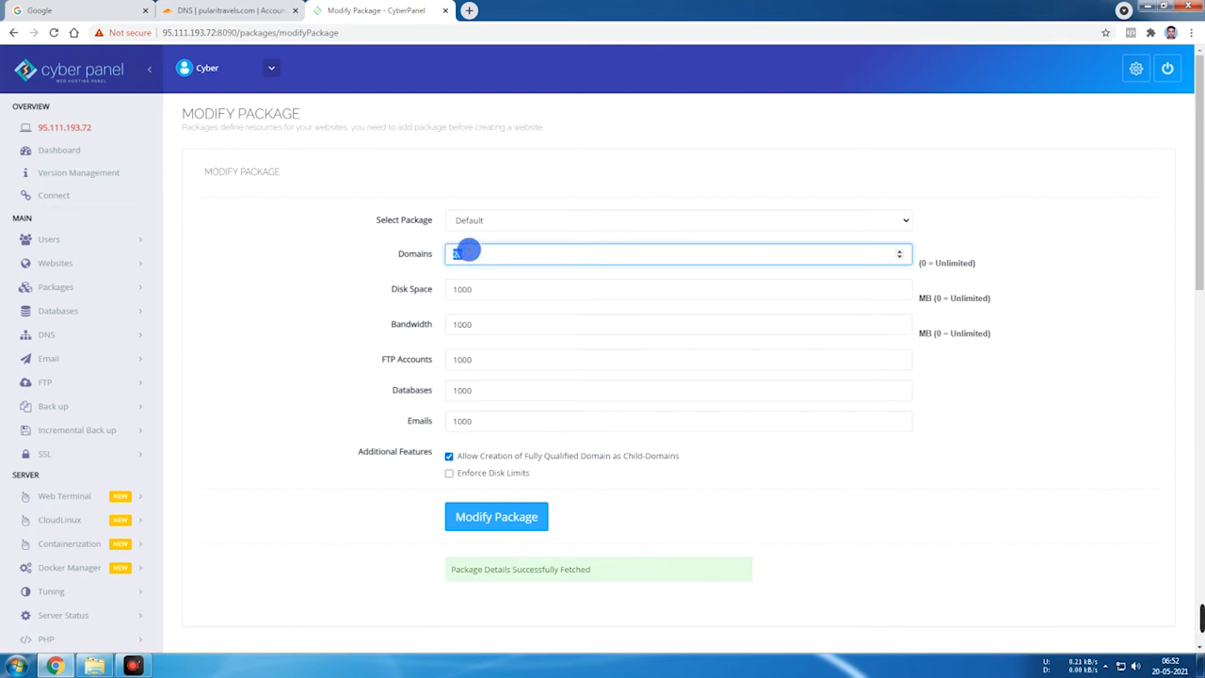
{"action": "type", "text": "20"}
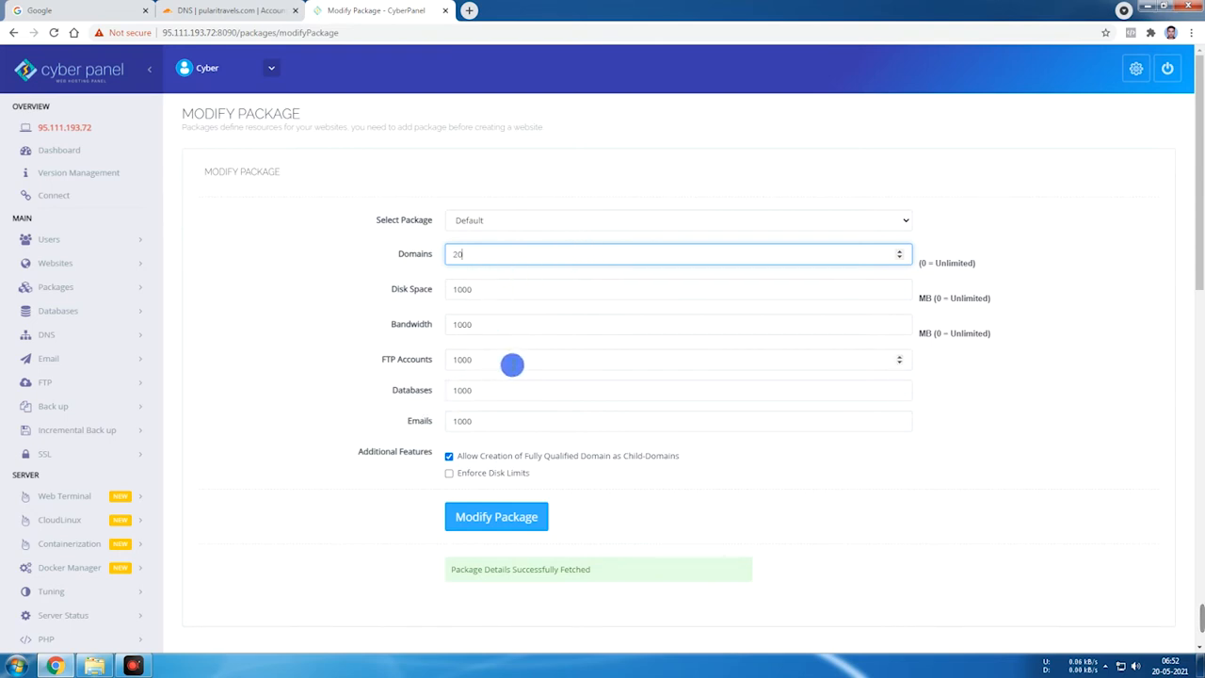
{"action": "left_click", "coordinate": [515, 324]}
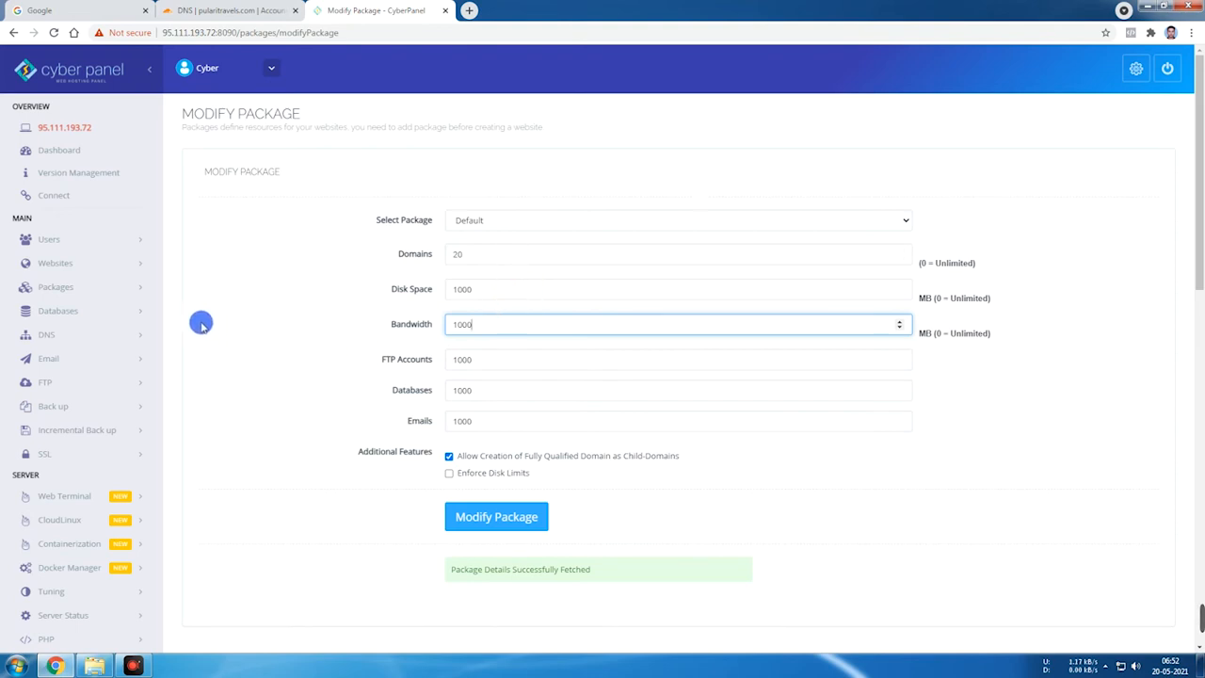
Launch phpMyAdmin from the database features, look over its home page and close it
{"action": "scroll", "coordinate": [174, 310], "scroll_direction": "down", "scroll_amount": 1}
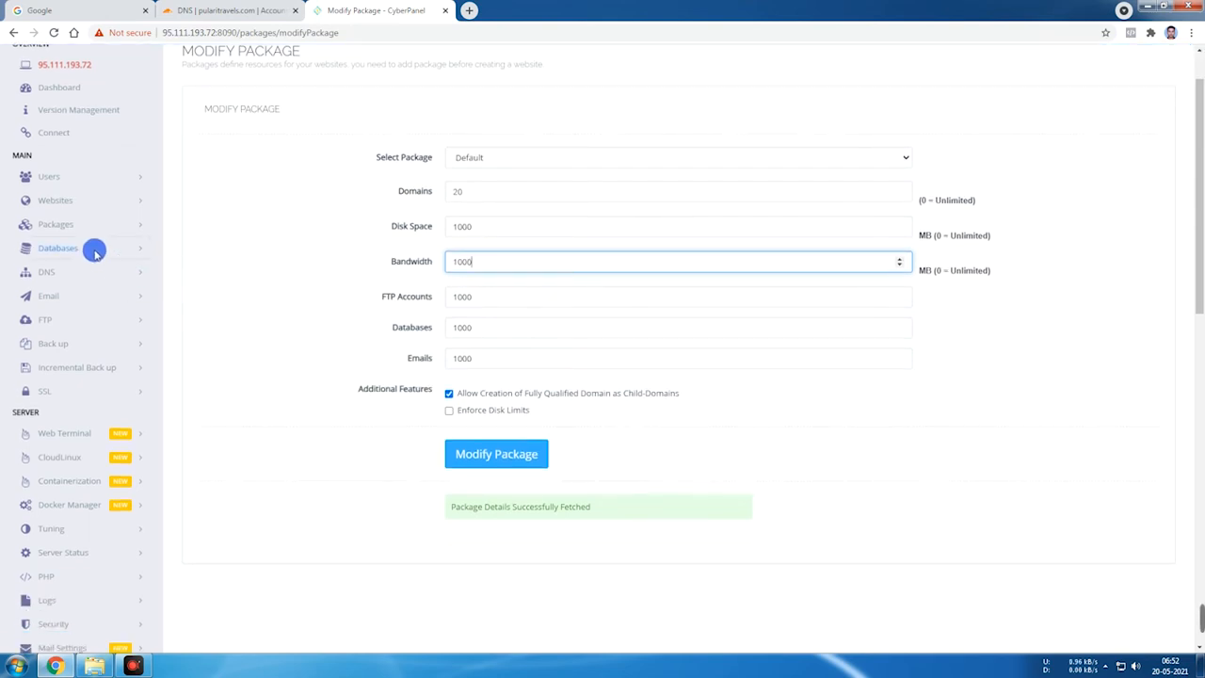
{"action": "left_click", "coordinate": [103, 247]}
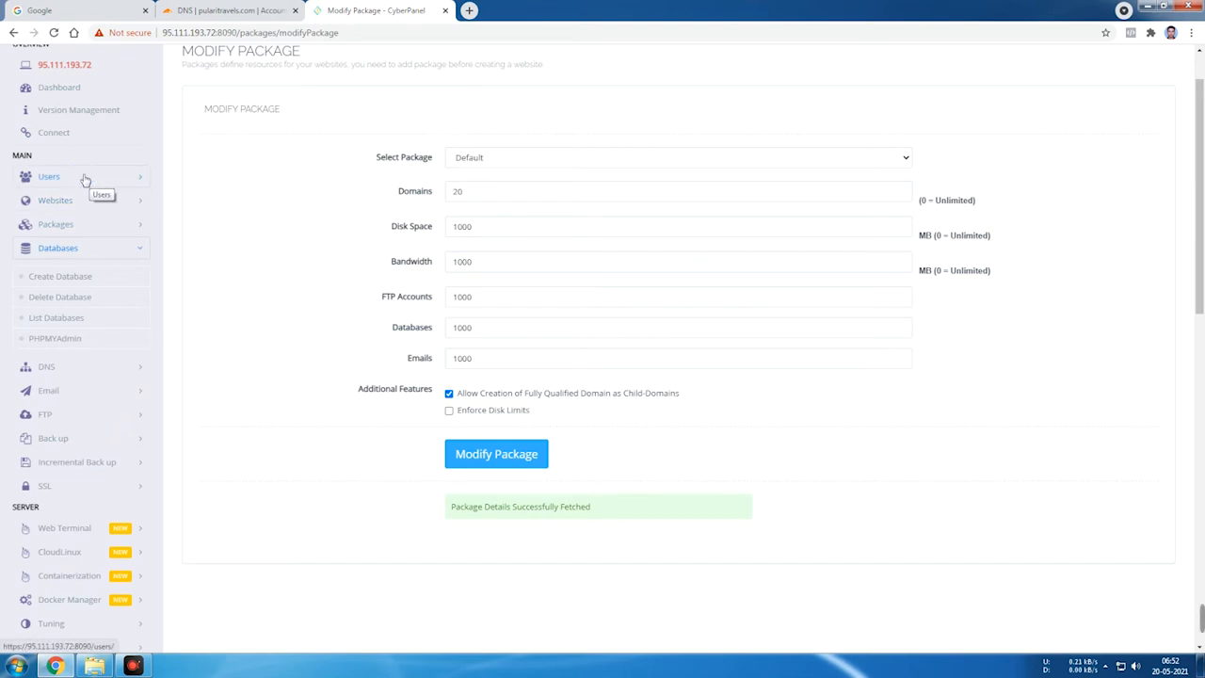
{"action": "left_click", "coordinate": [89, 177]}
{"action": "left_click", "coordinate": [95, 425]}
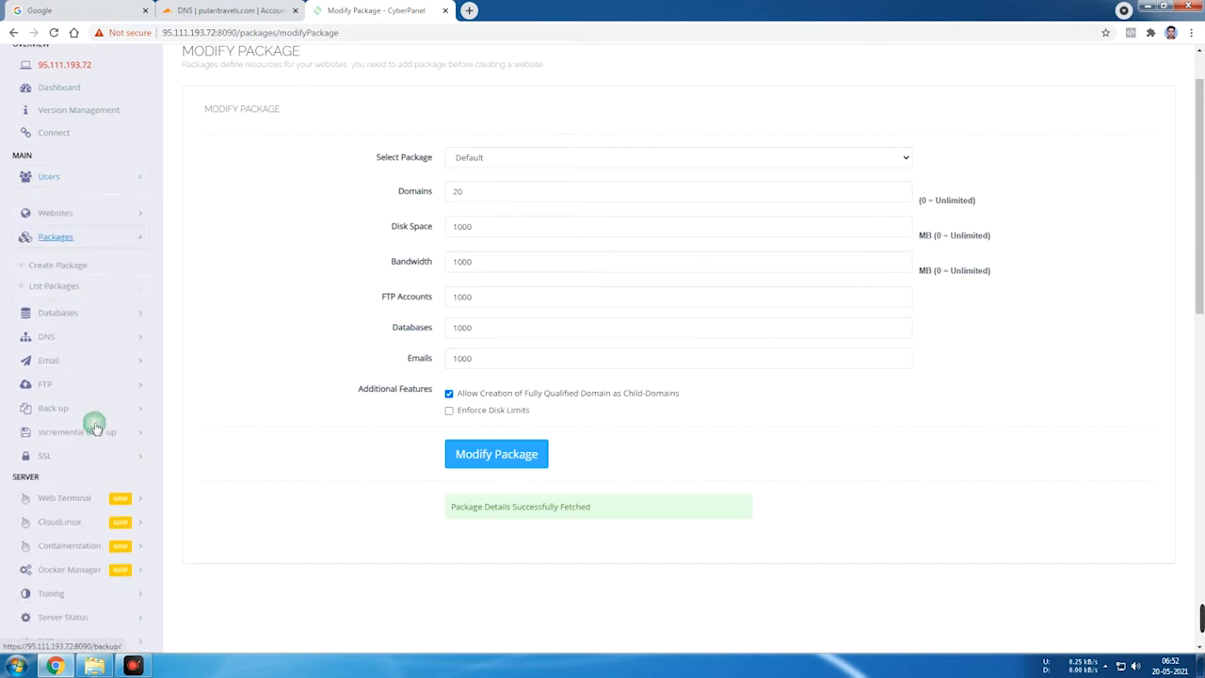
{"action": "left_click", "coordinate": [112, 345]}
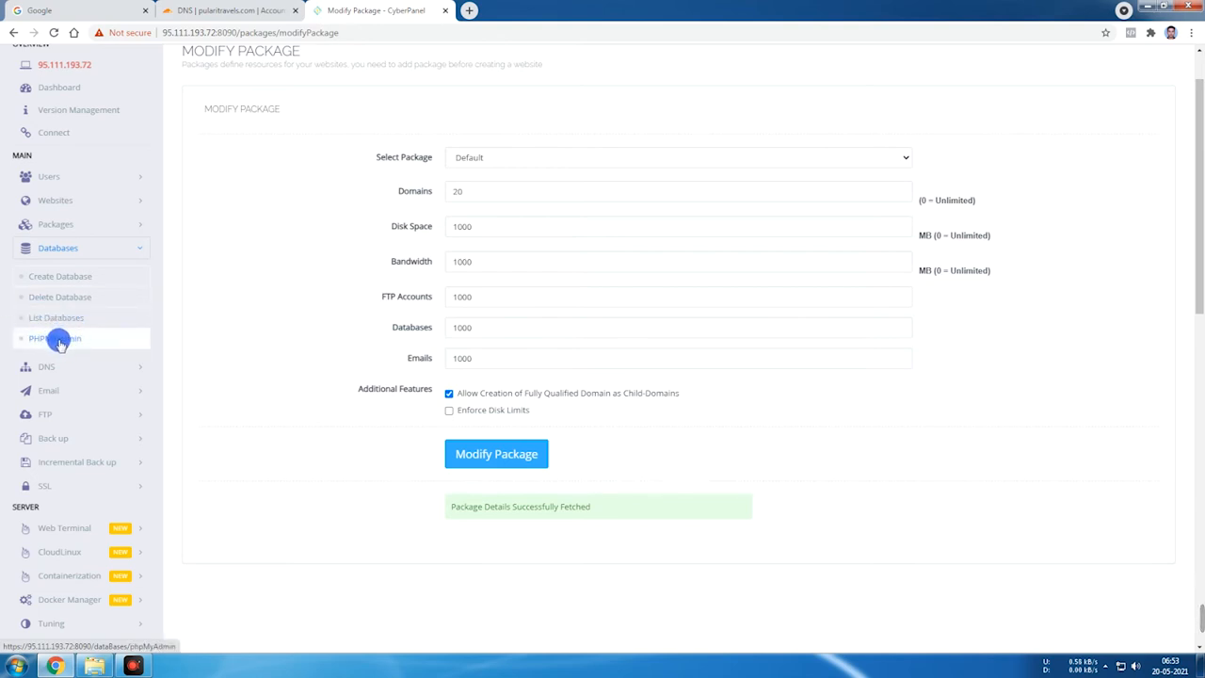
{"action": "left_click", "coordinate": [60, 341]}
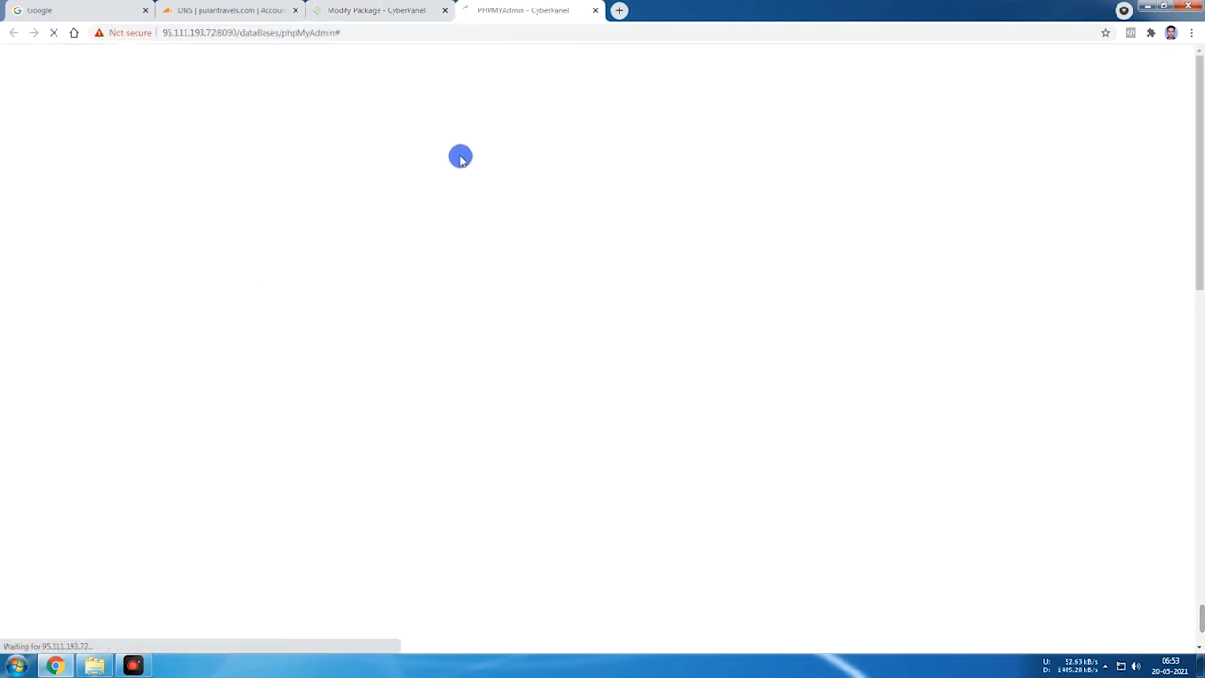
{"action": "left_click", "coordinate": [249, 205]}
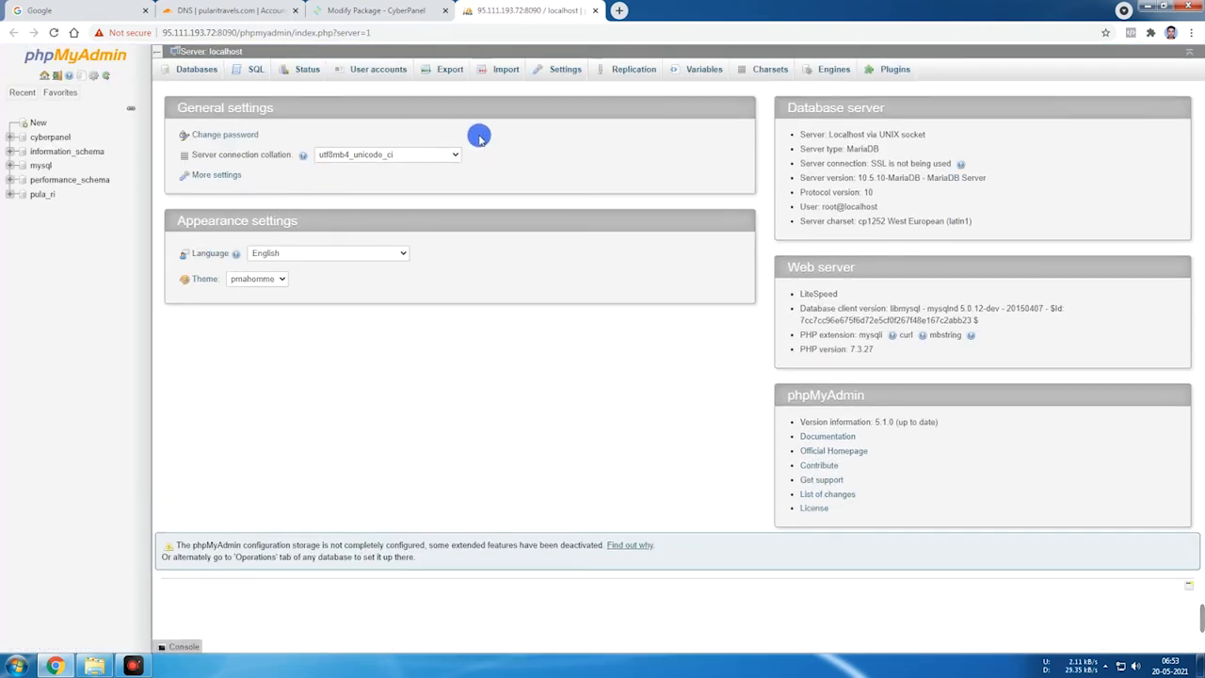
{"action": "left_click", "coordinate": [595, 10]}
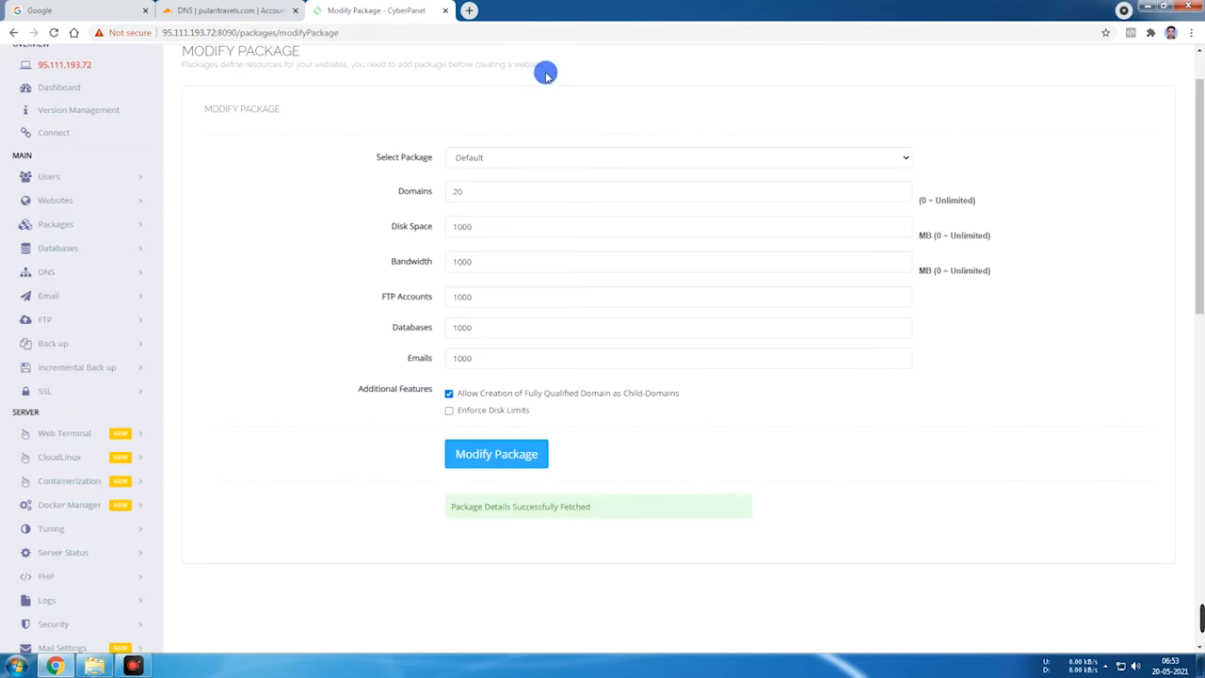
List the databases belonging to the domain pularitravels.com
{"action": "left_click", "coordinate": [101, 250]}
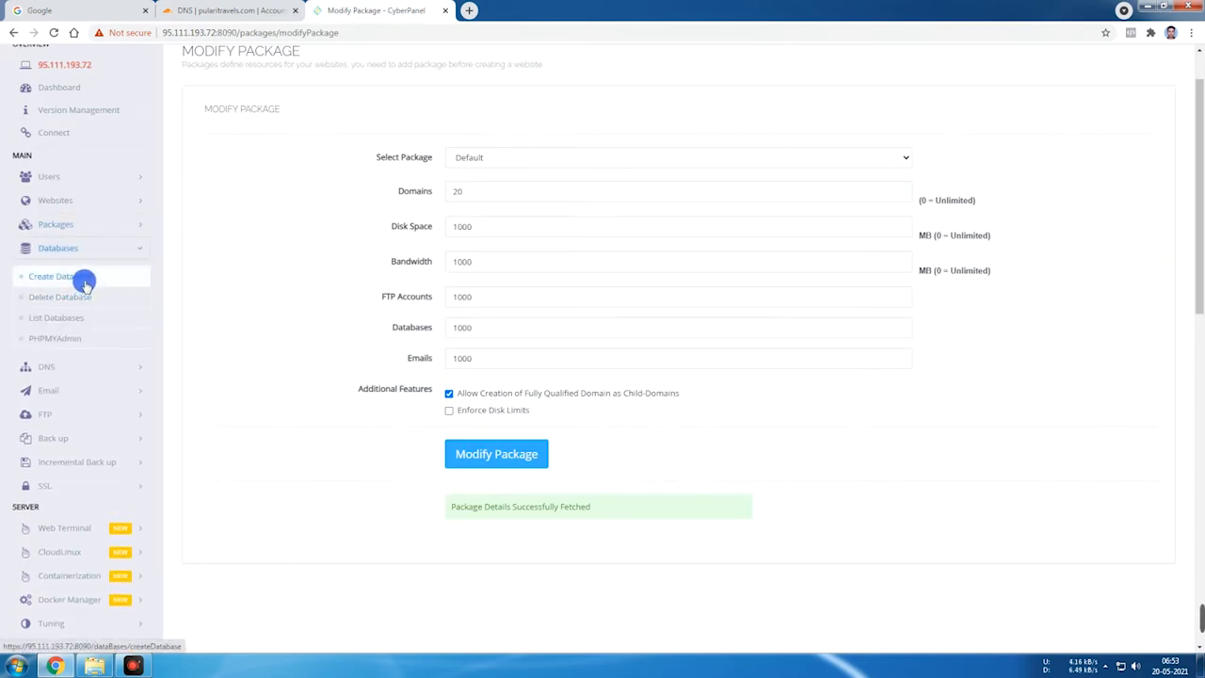
{"action": "left_click", "coordinate": [58, 318]}
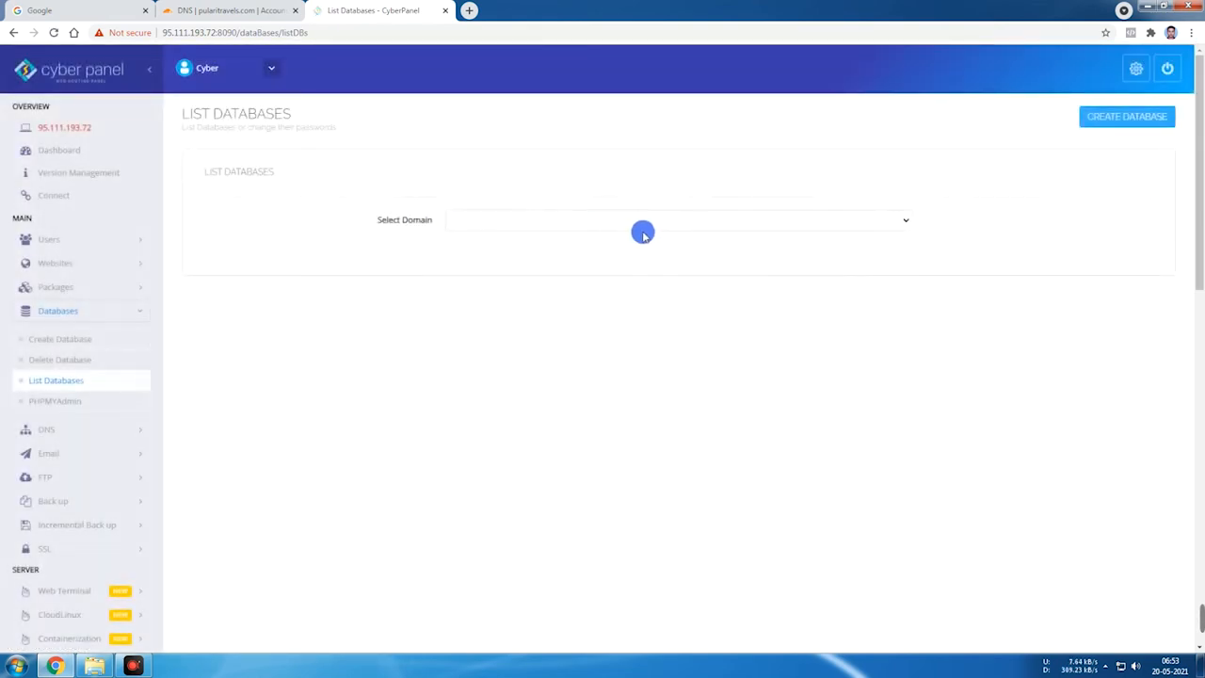
{"action": "left_click", "coordinate": [642, 230]}
{"action": "left_click", "coordinate": [485, 249]}
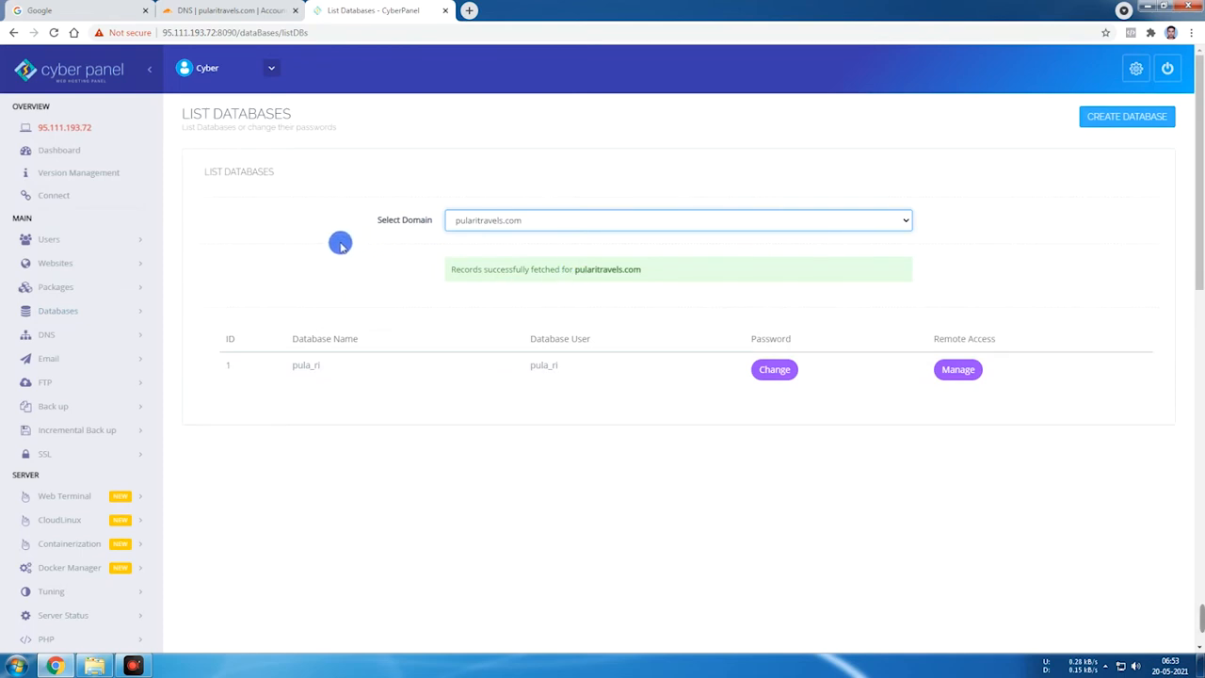
Launch phpMyAdmin in a separate browser tab and return to the database list
{"action": "left_click", "coordinate": [111, 313]}
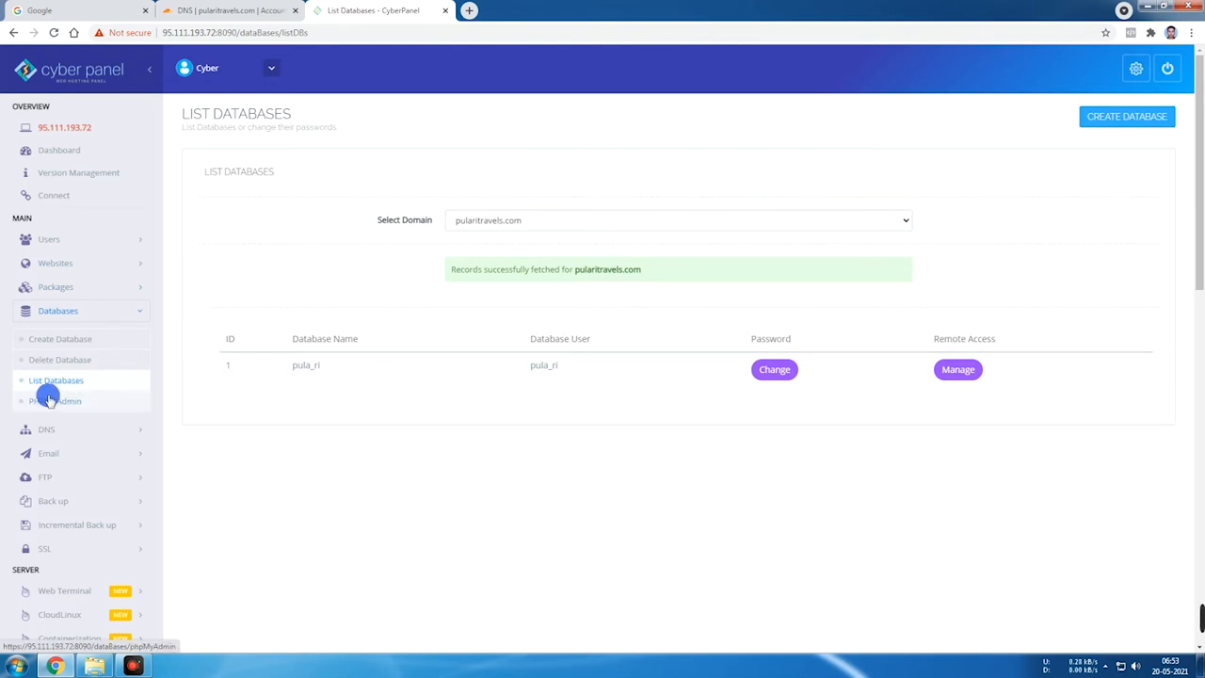
{"action": "left_click", "coordinate": [52, 402]}
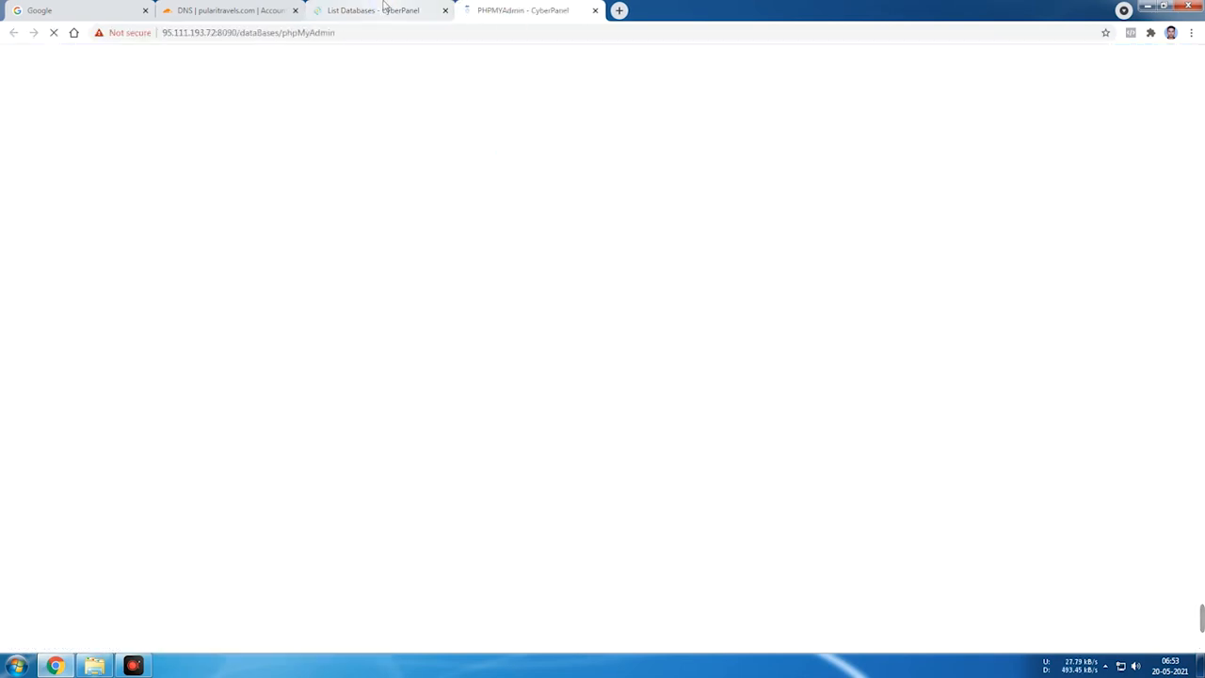
{"action": "left_click", "coordinate": [385, 7]}
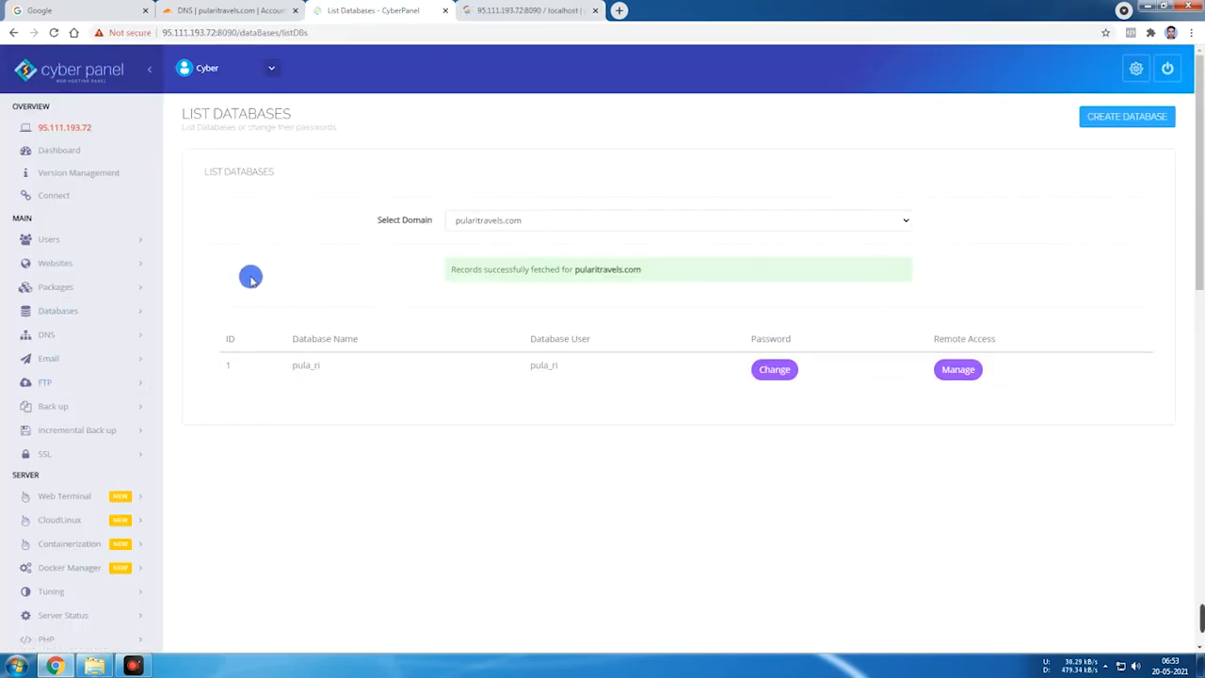
Look through the available DNS features and switch to Cloudflare to view the DNS records of pularitravels.com
{"action": "left_click", "coordinate": [132, 337]}
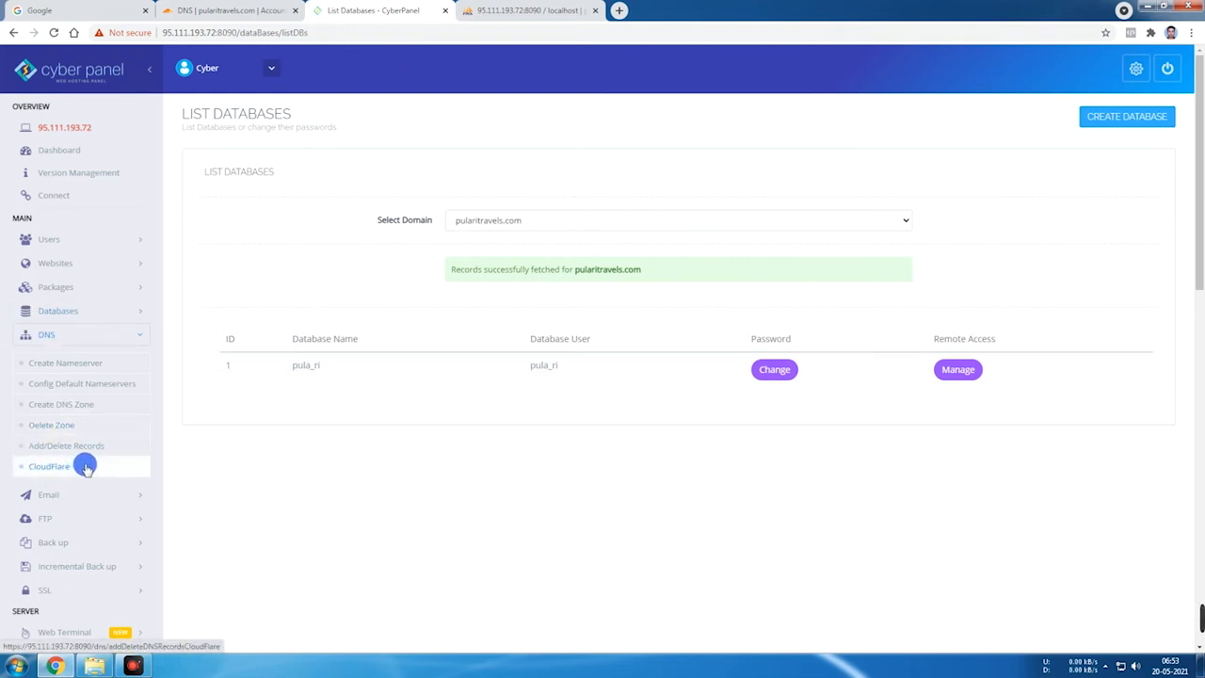
{"action": "left_click", "coordinate": [243, 7]}
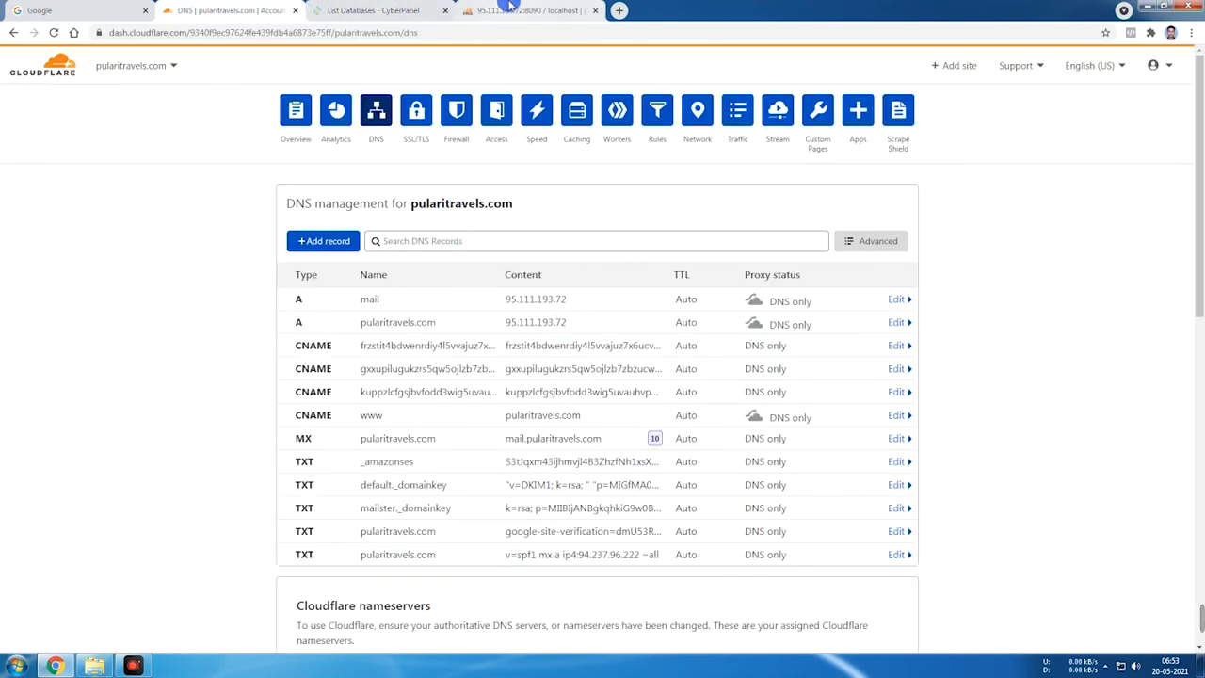
{"action": "left_click", "coordinate": [508, 7]}
{"action": "left_click", "coordinate": [367, 10]}
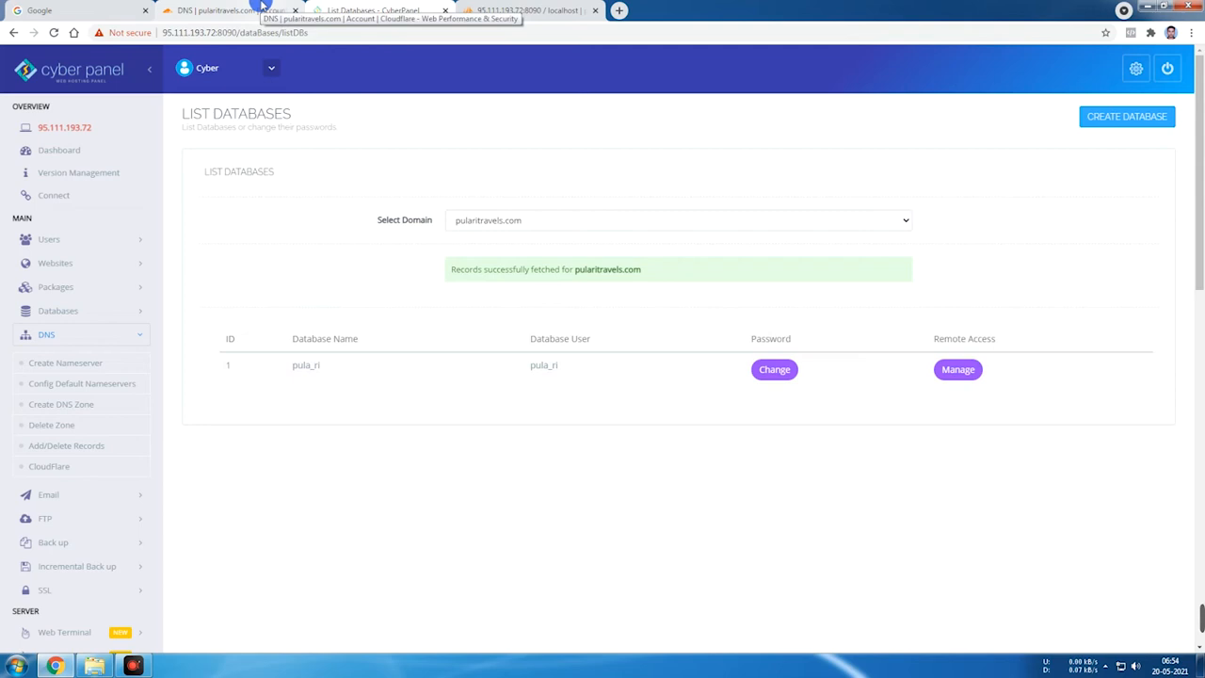
{"action": "left_click", "coordinate": [266, 7]}
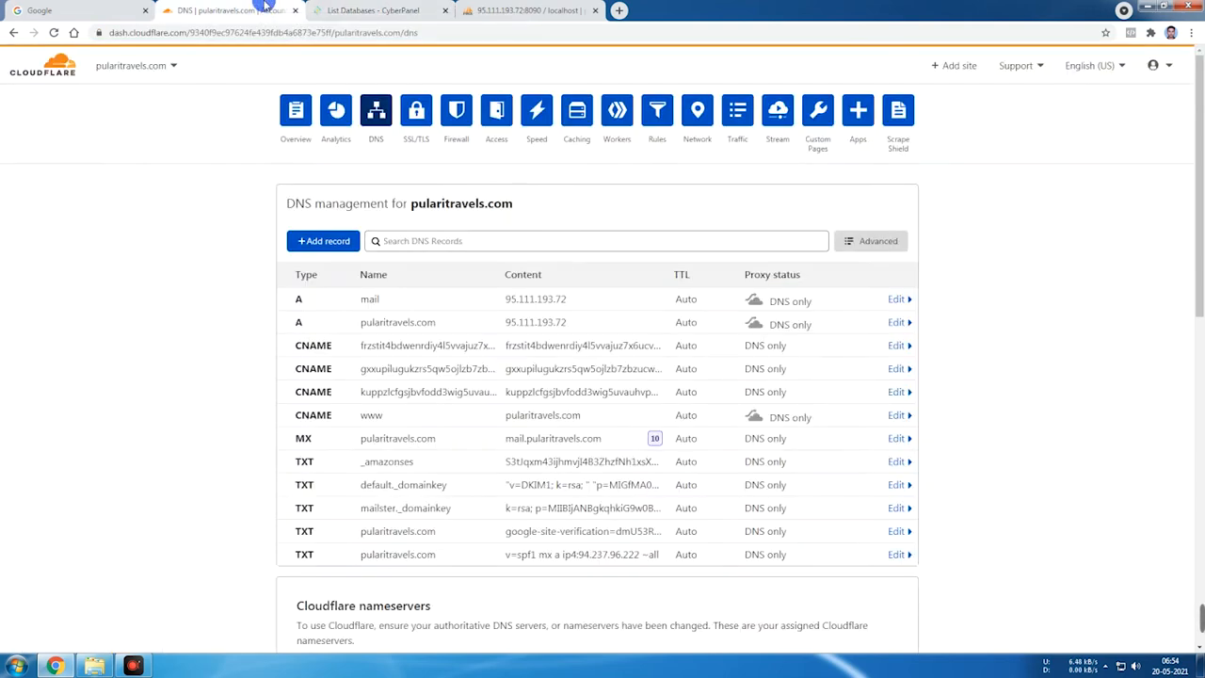
Look over the Cloudflare DNS records, switch to CyberPanel and load the DNS records of pularitravels.com for adding or deleting
{"action": "scroll", "coordinate": [237, 367], "scroll_direction": "down", "scroll_amount": 2}
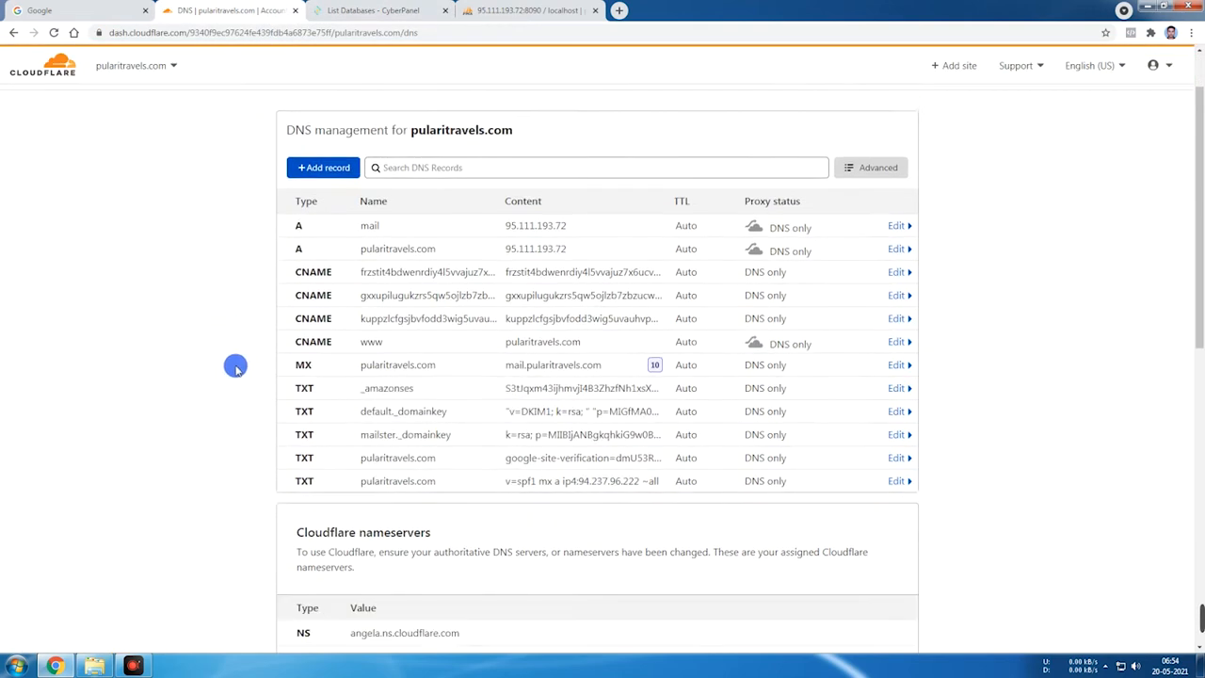
{"action": "scroll", "coordinate": [243, 362], "scroll_direction": "up", "scroll_amount": 2}
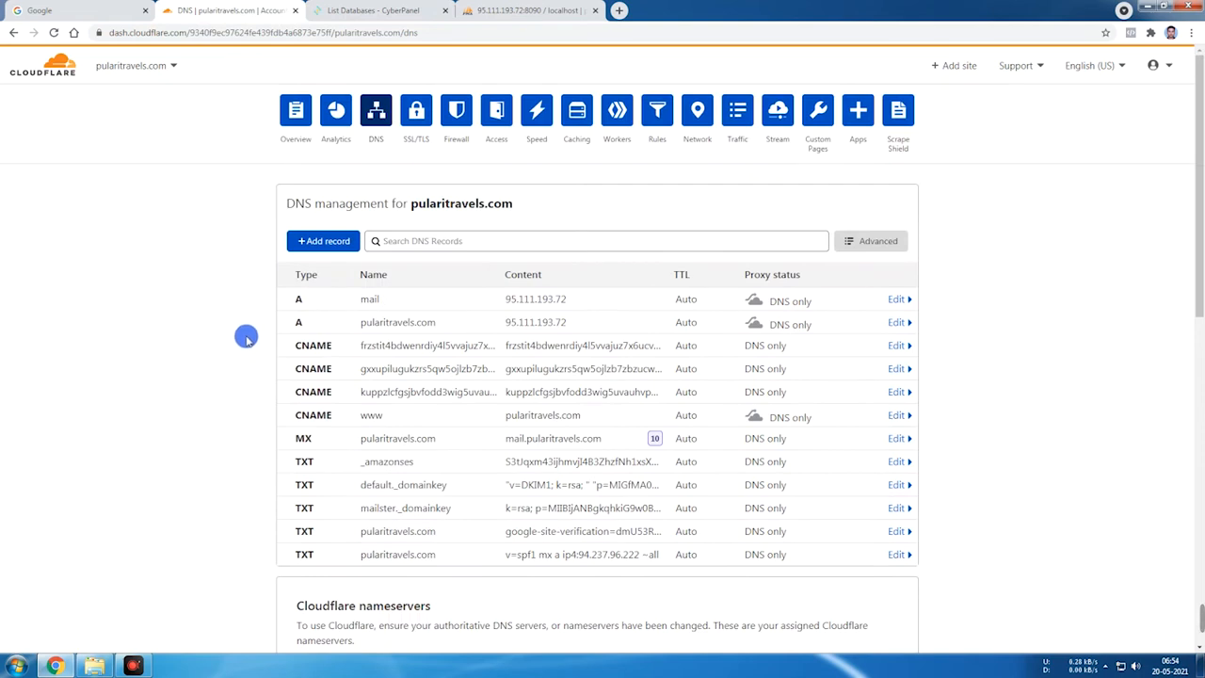
{"action": "left_click", "coordinate": [417, 8]}
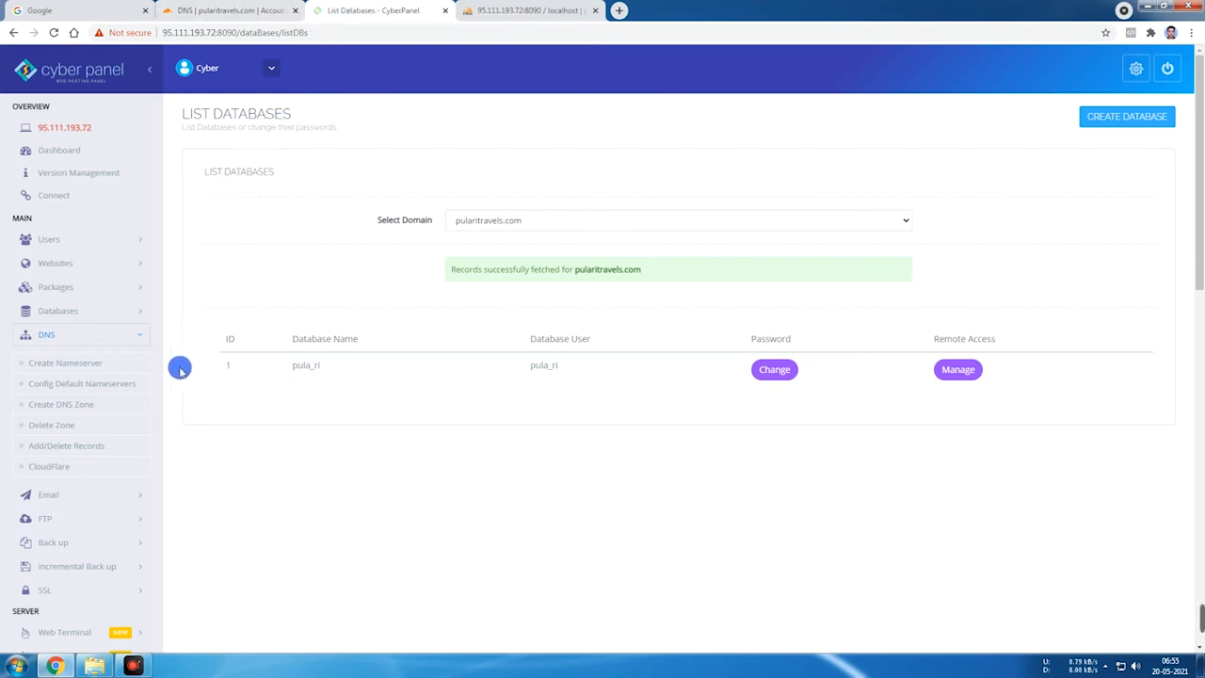
{"action": "left_click", "coordinate": [67, 450]}
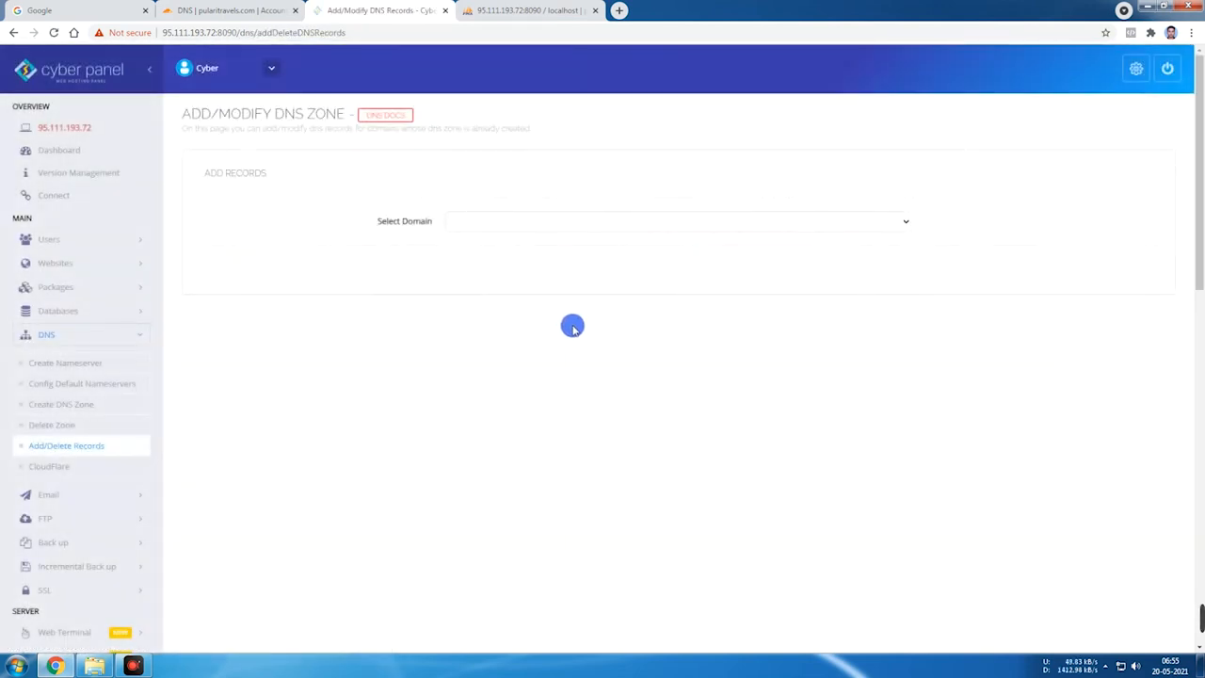
{"action": "left_click", "coordinate": [520, 221]}
{"action": "left_click", "coordinate": [488, 251]}
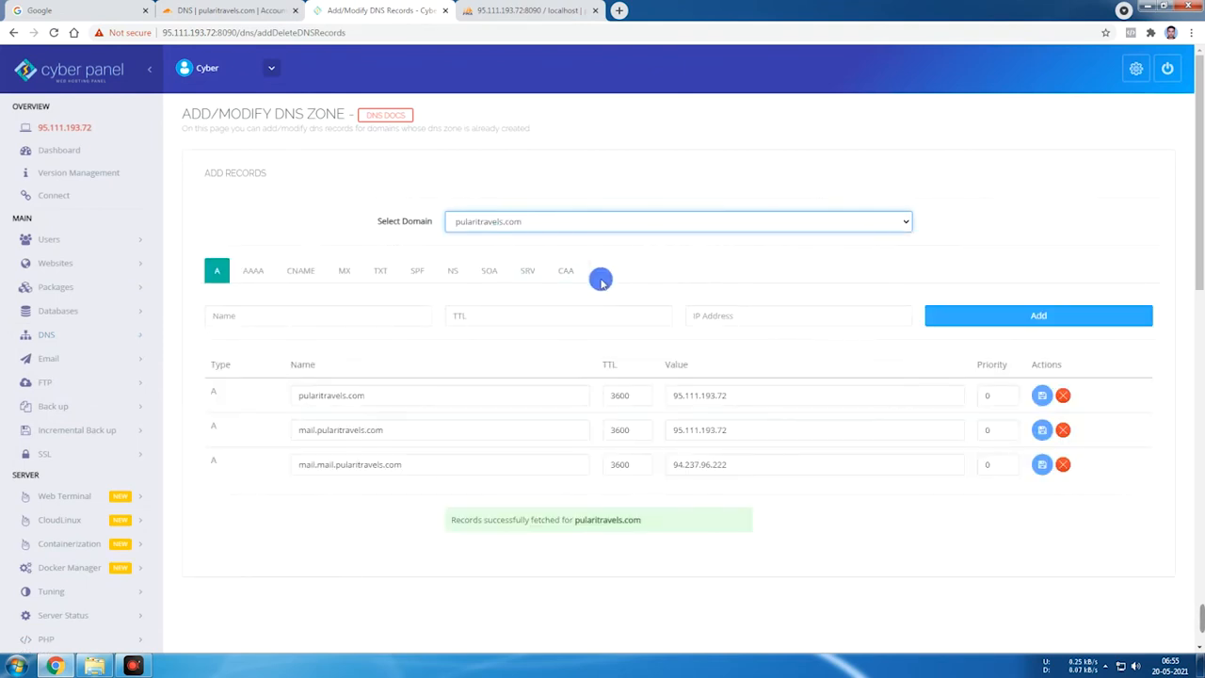
View the SPF, SRV and TXT record types for pularitravels.com and look through the full TXT list
{"action": "left_click", "coordinate": [417, 271]}
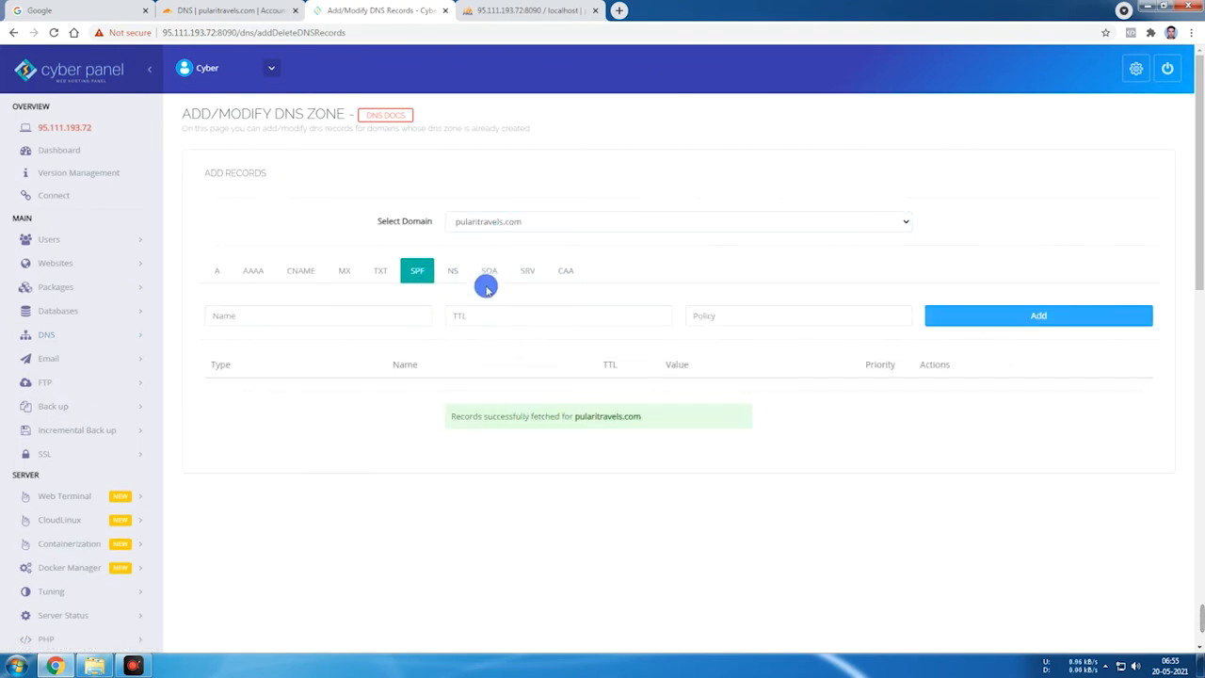
{"action": "left_click", "coordinate": [528, 270]}
{"action": "left_click", "coordinate": [377, 269]}
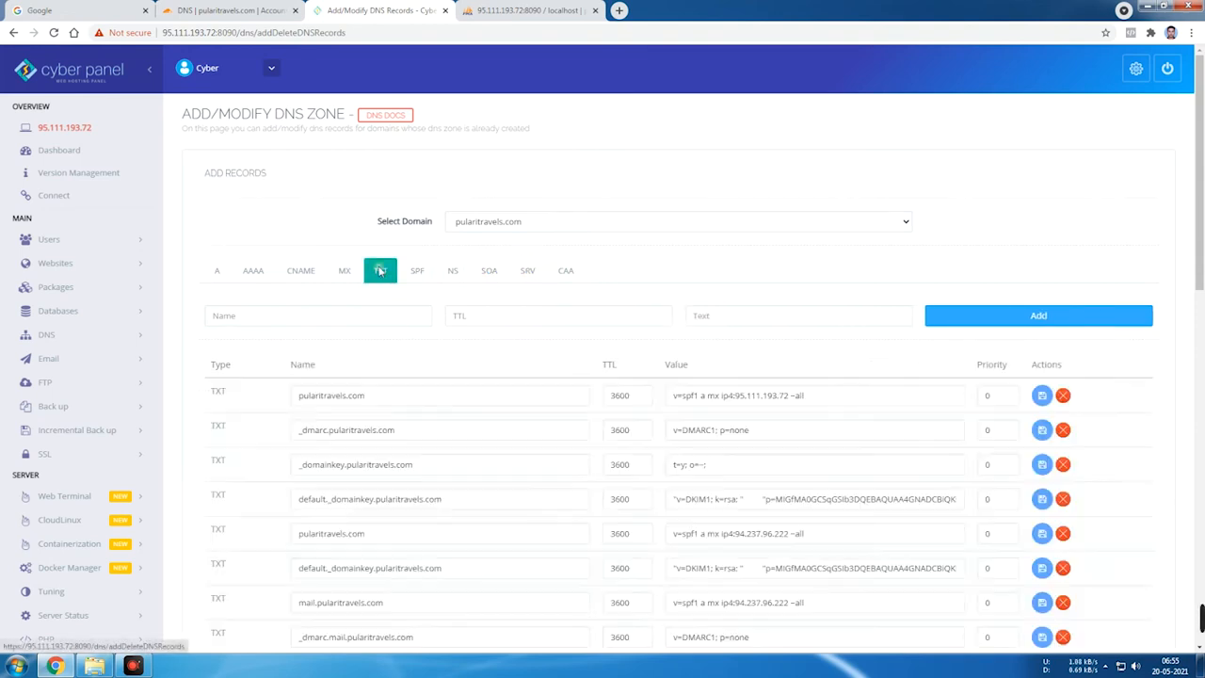
{"action": "scroll", "coordinate": [523, 356], "scroll_direction": "down", "scroll_amount": 3}
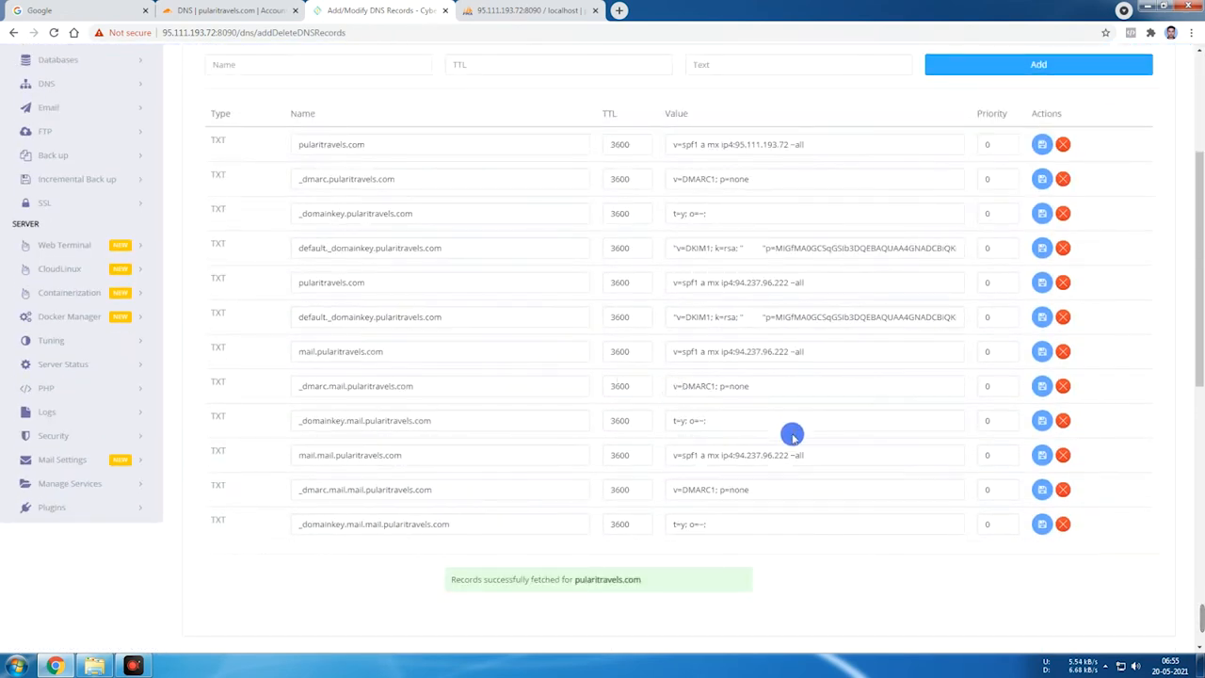
Examine the SPF, DMARC and DKIM values in the TXT records by highlighting them one at a time
{"action": "left_click", "coordinate": [826, 459]}
{"action": "left_click_drag", "start_coordinate": [826, 458], "coordinate": [659, 461]}
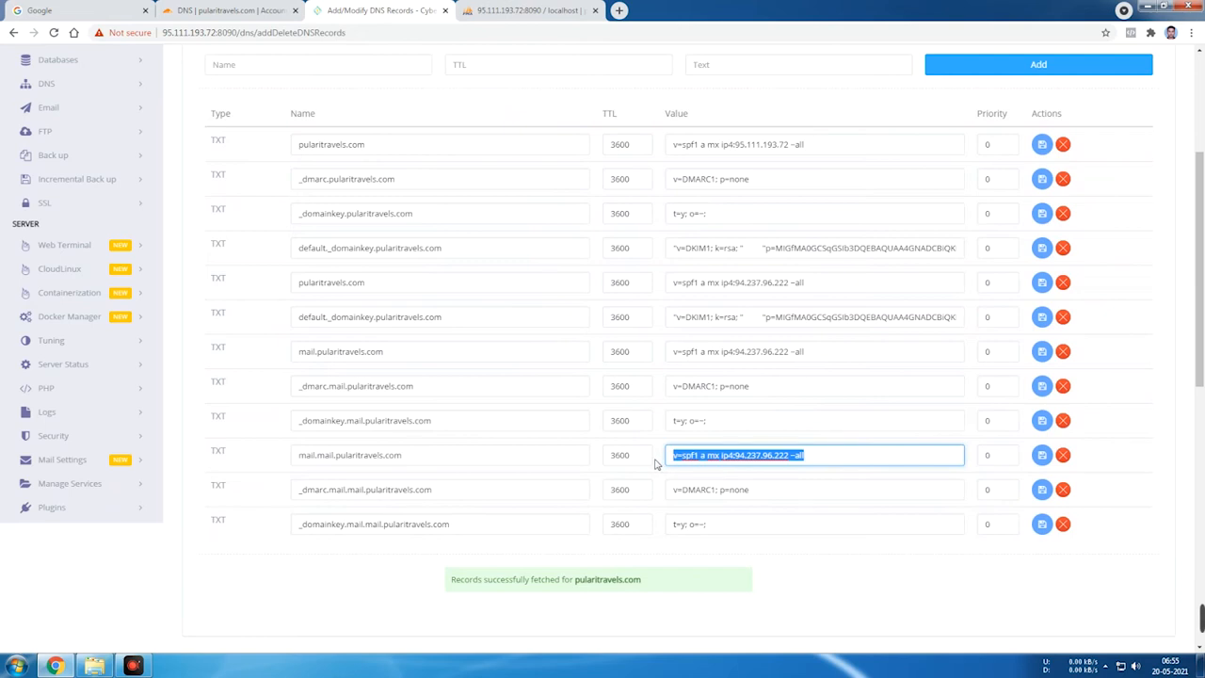
{"action": "left_click_drag", "start_coordinate": [767, 486], "coordinate": [640, 497]}
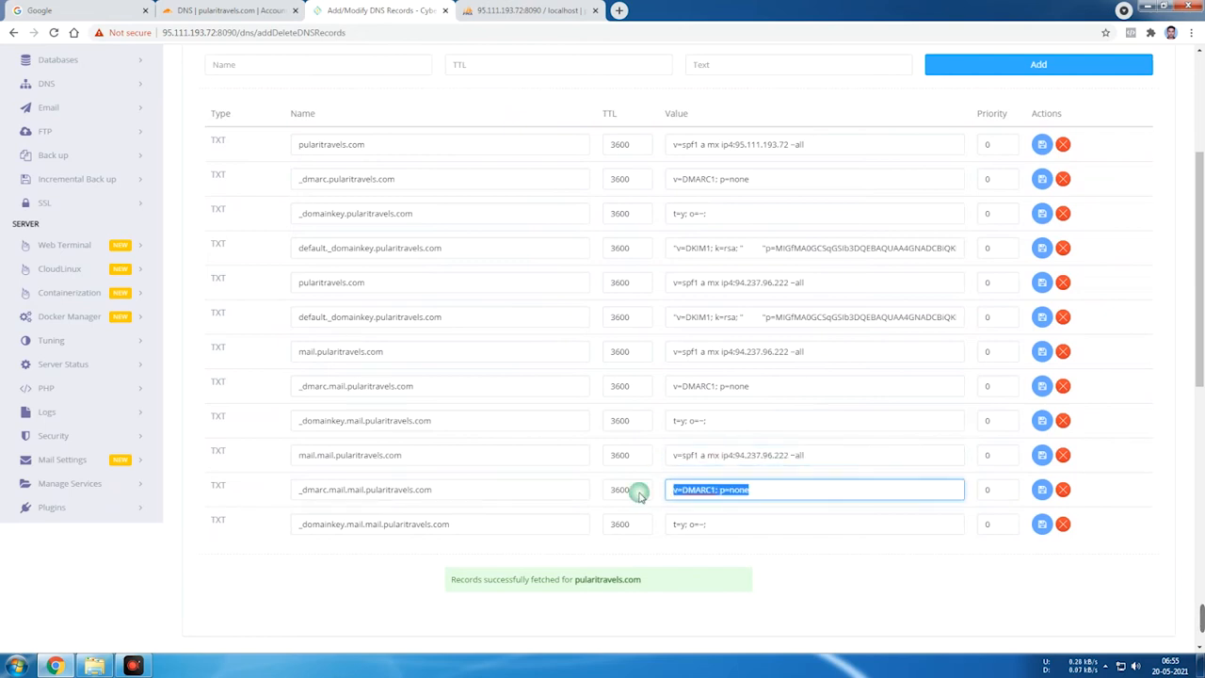
{"action": "left_click_drag", "start_coordinate": [674, 317], "coordinate": [918, 317]}
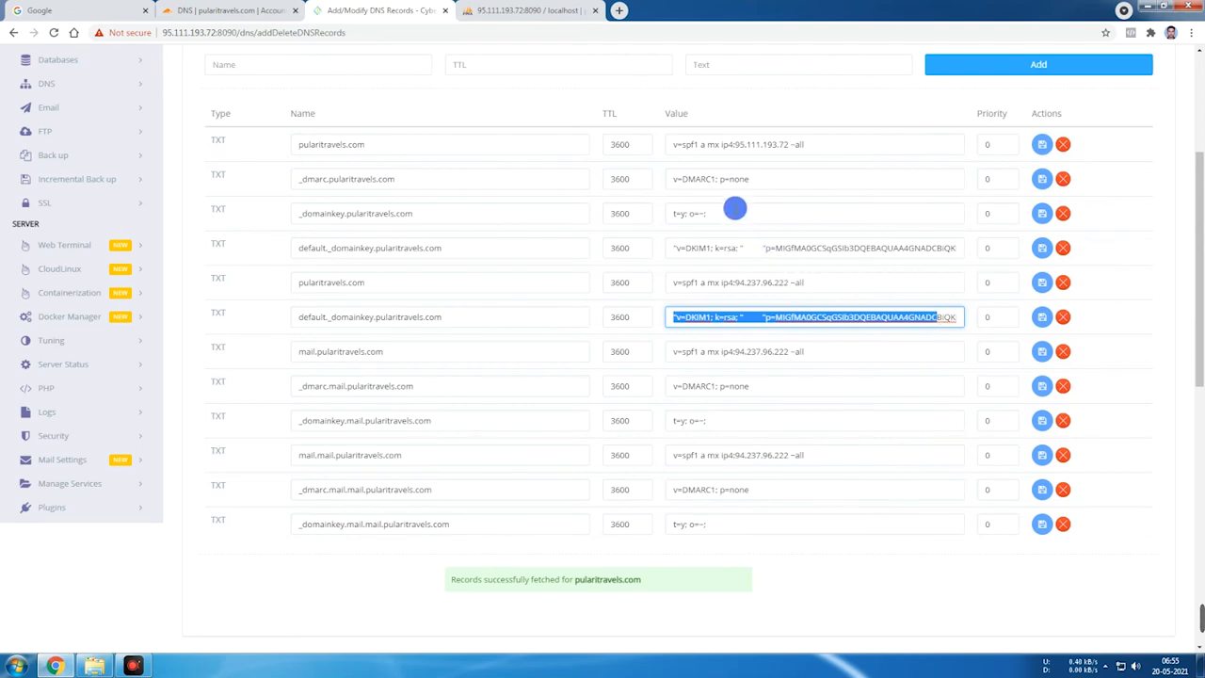
{"action": "left_click", "coordinate": [698, 248]}
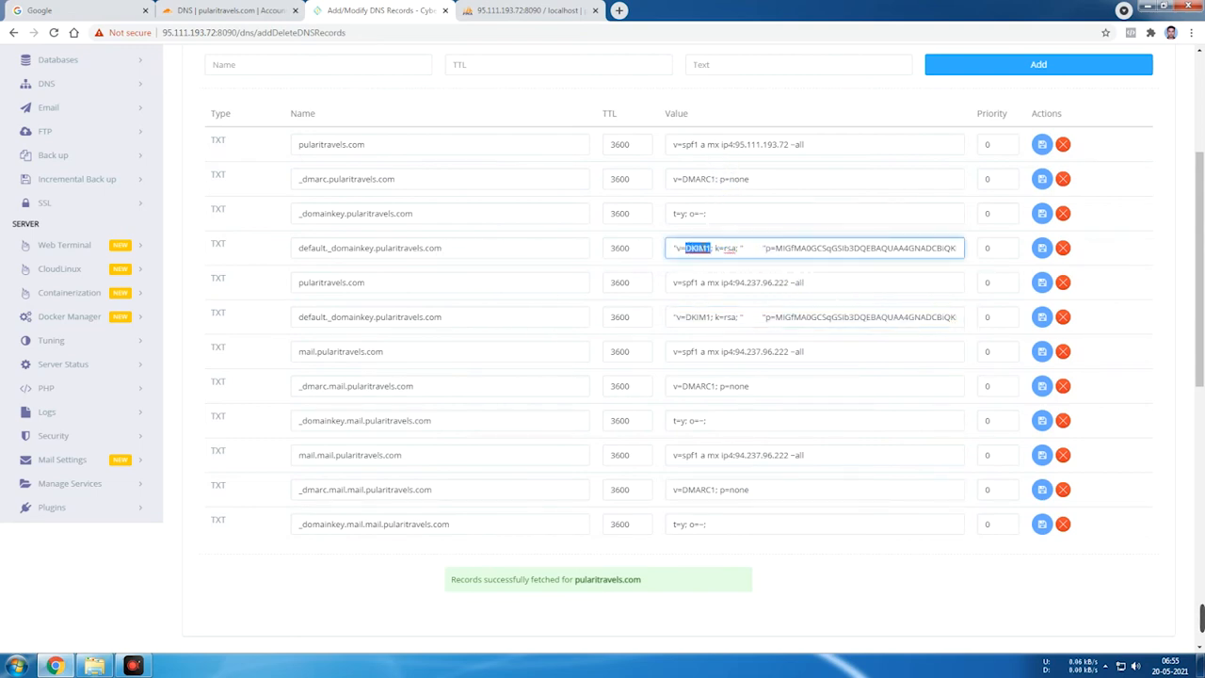
{"action": "triple_click", "coordinate": [698, 248]}
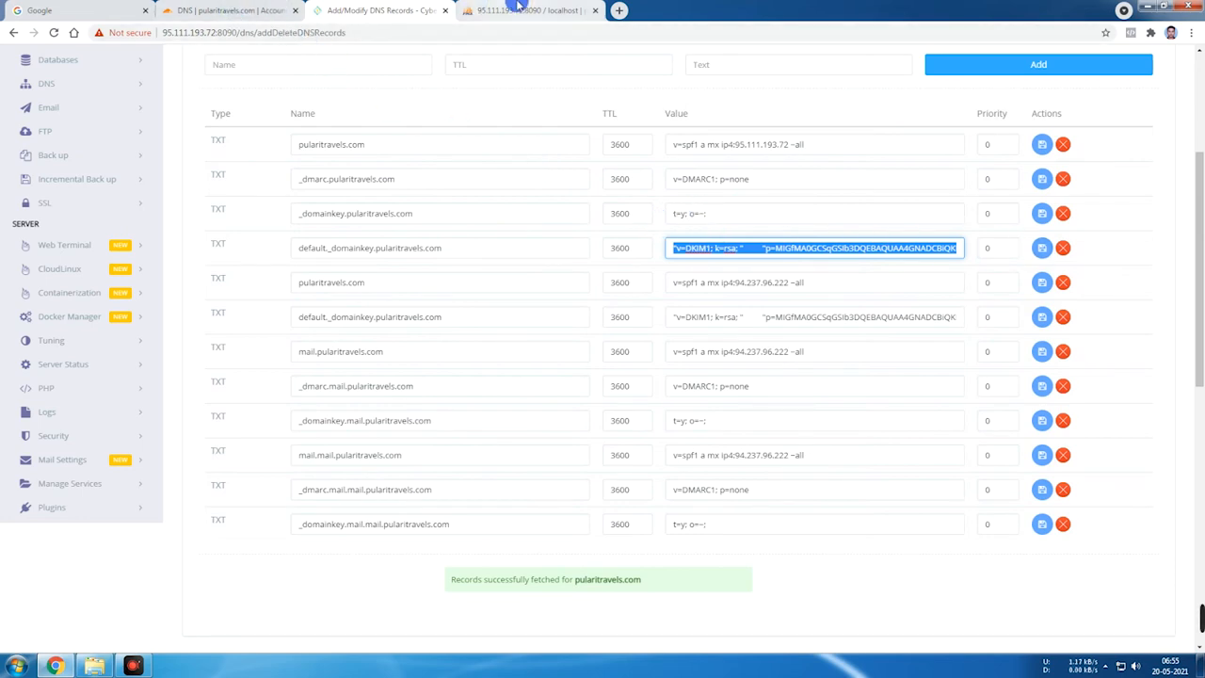
Open the CloudFlare DNS integration page and examine its email, API token and local record sync fields
{"action": "scroll", "coordinate": [370, 266], "scroll_direction": "up", "scroll_amount": 1}
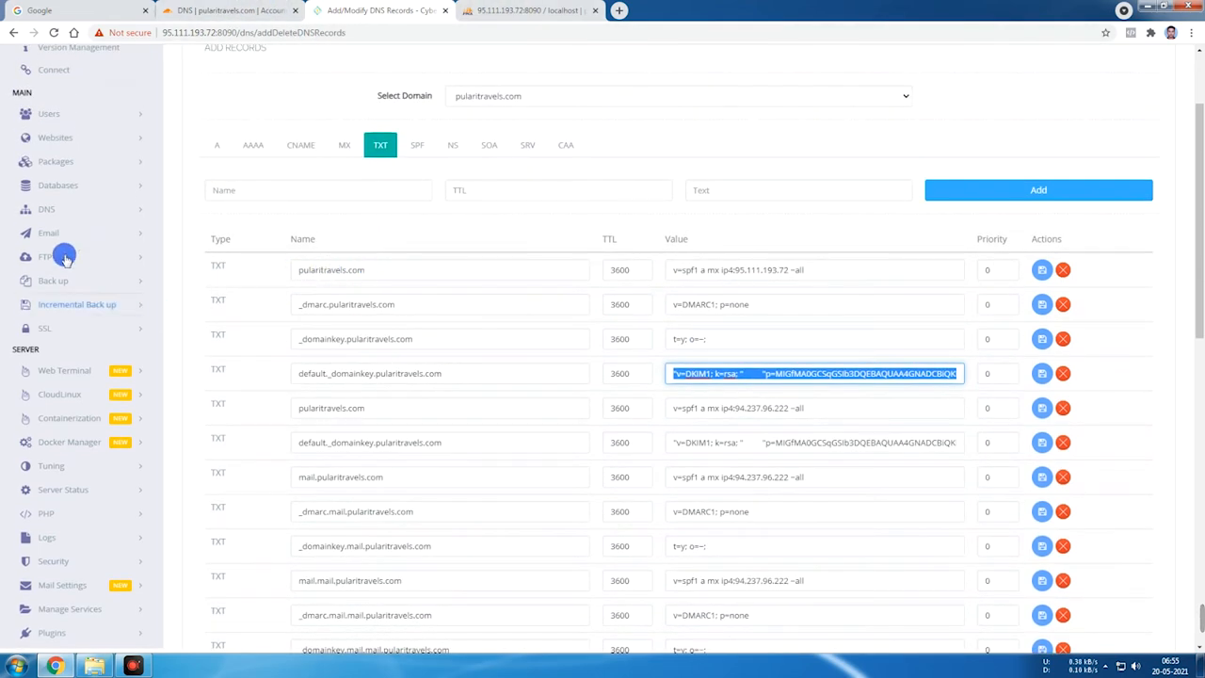
{"action": "left_click", "coordinate": [84, 216]}
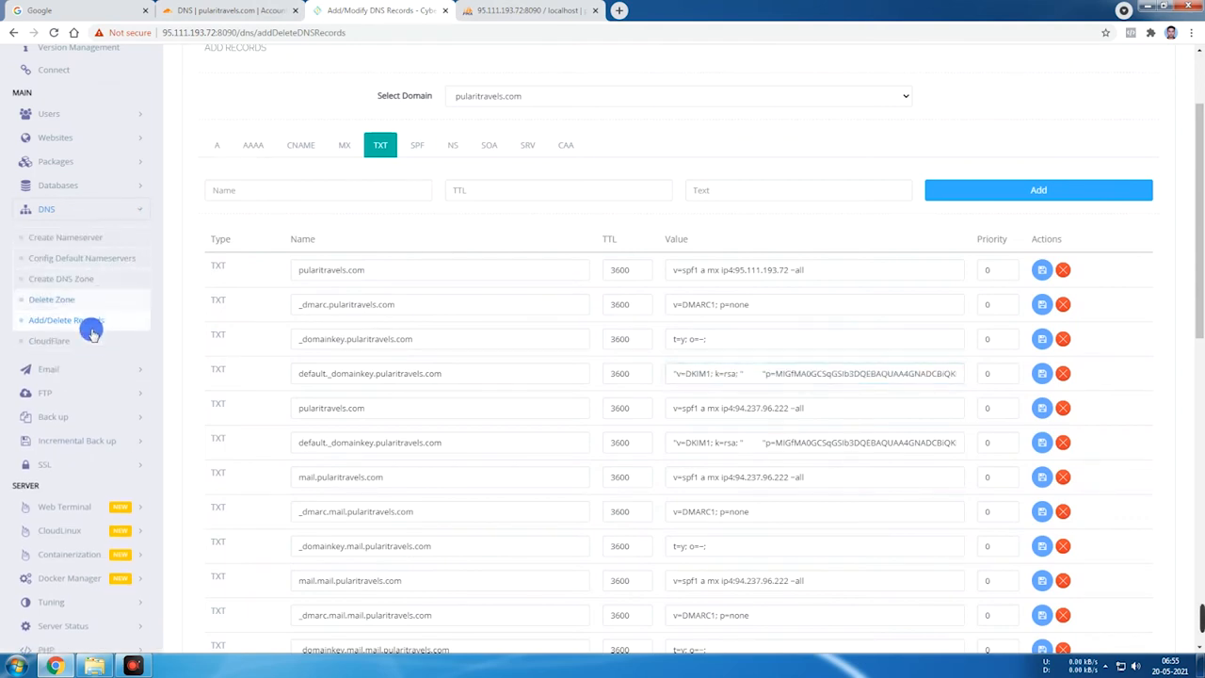
{"action": "left_click", "coordinate": [55, 343]}
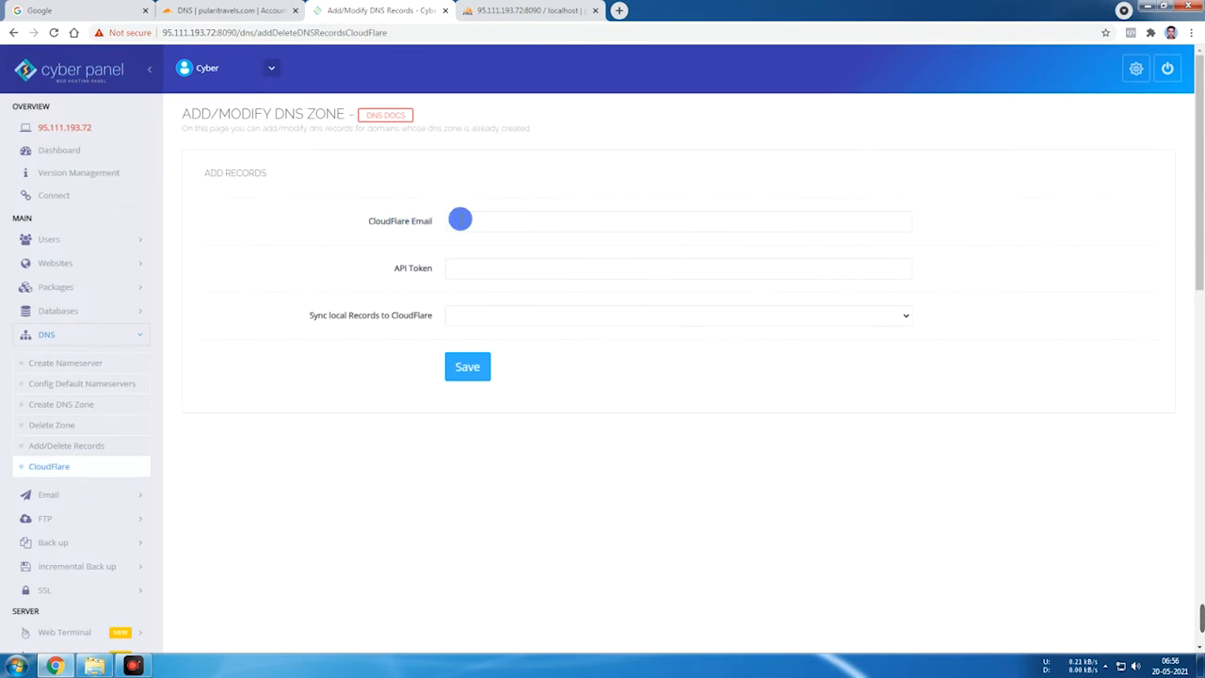
{"action": "left_click", "coordinate": [459, 221]}
{"action": "left_click", "coordinate": [452, 267]}
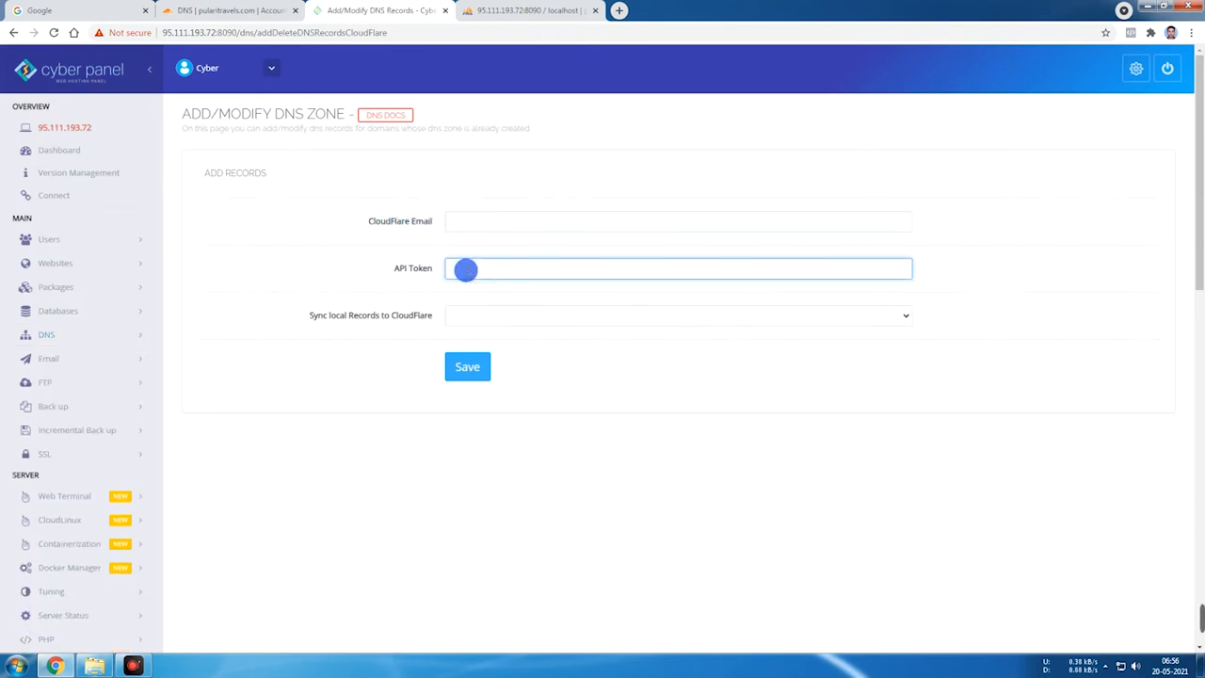
{"action": "left_click", "coordinate": [499, 323]}
{"action": "left_click", "coordinate": [971, 295]}
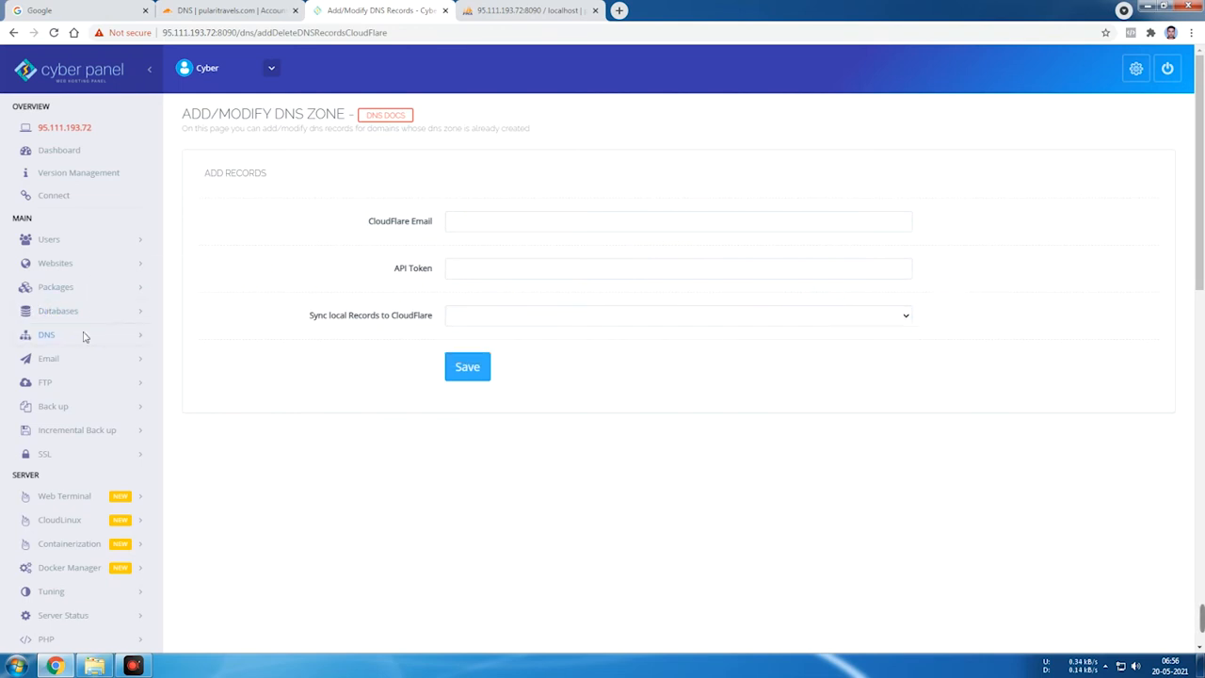
Switch to Cloudflare to glance at the domain's DNS records, return to CyberPanel and collapse the DNS features
{"action": "left_click", "coordinate": [49, 337]}
{"action": "left_click", "coordinate": [235, 11]}
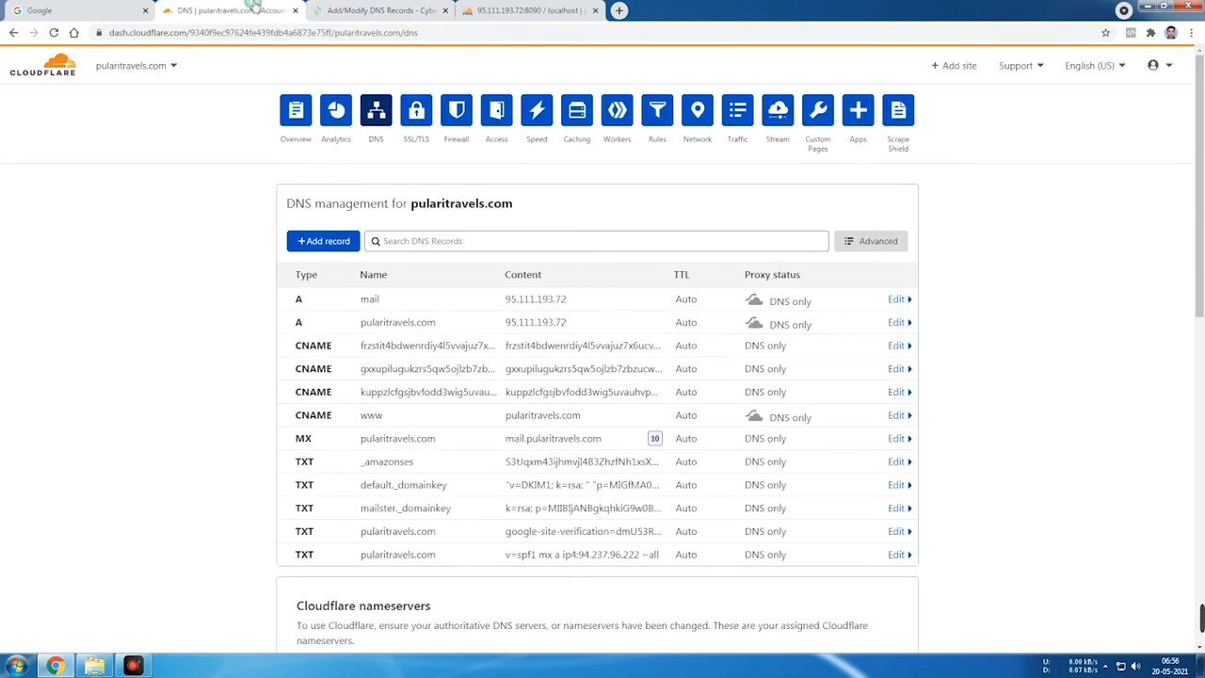
{"action": "left_click", "coordinate": [396, 9]}
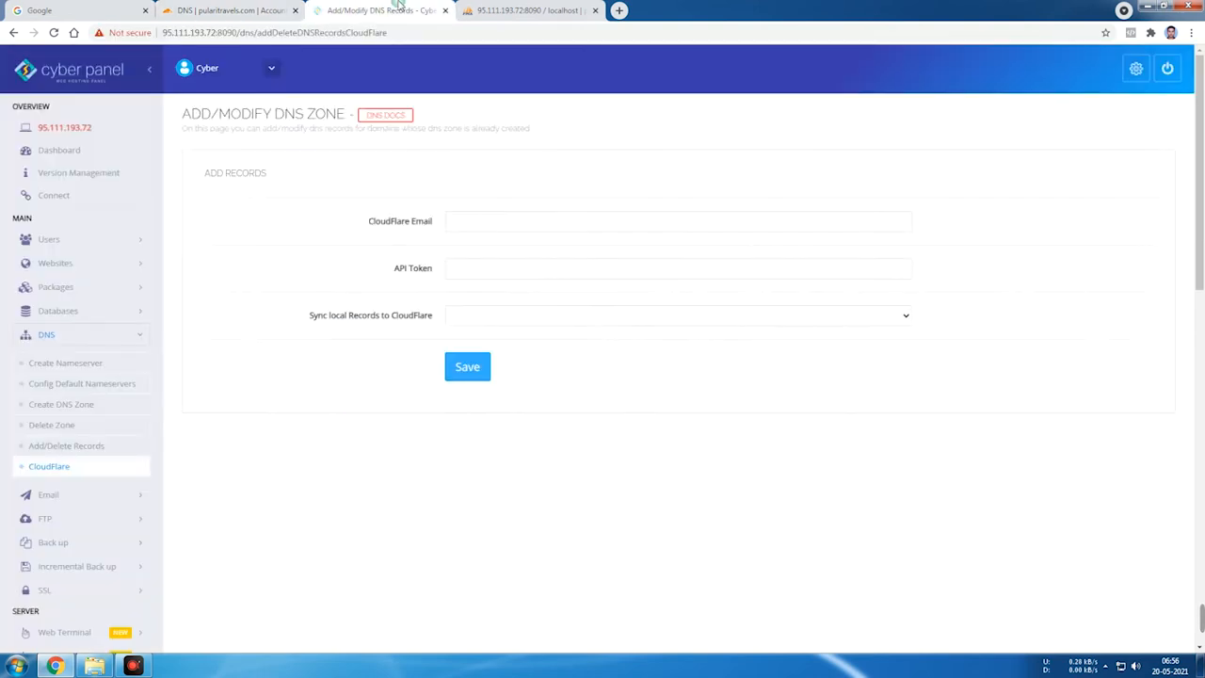
{"action": "left_click", "coordinate": [133, 337]}
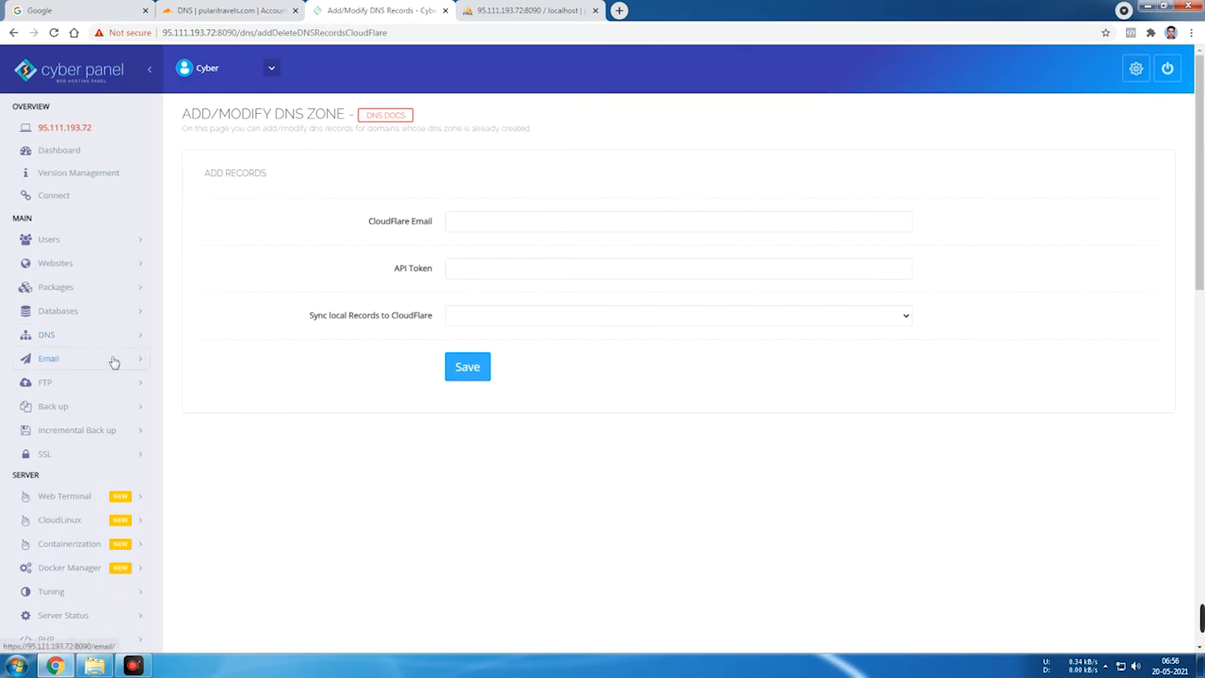
Look through the email features and open the email account creation form for pularitravels.com to examine its user name and password fields
{"action": "left_click", "coordinate": [114, 358]}
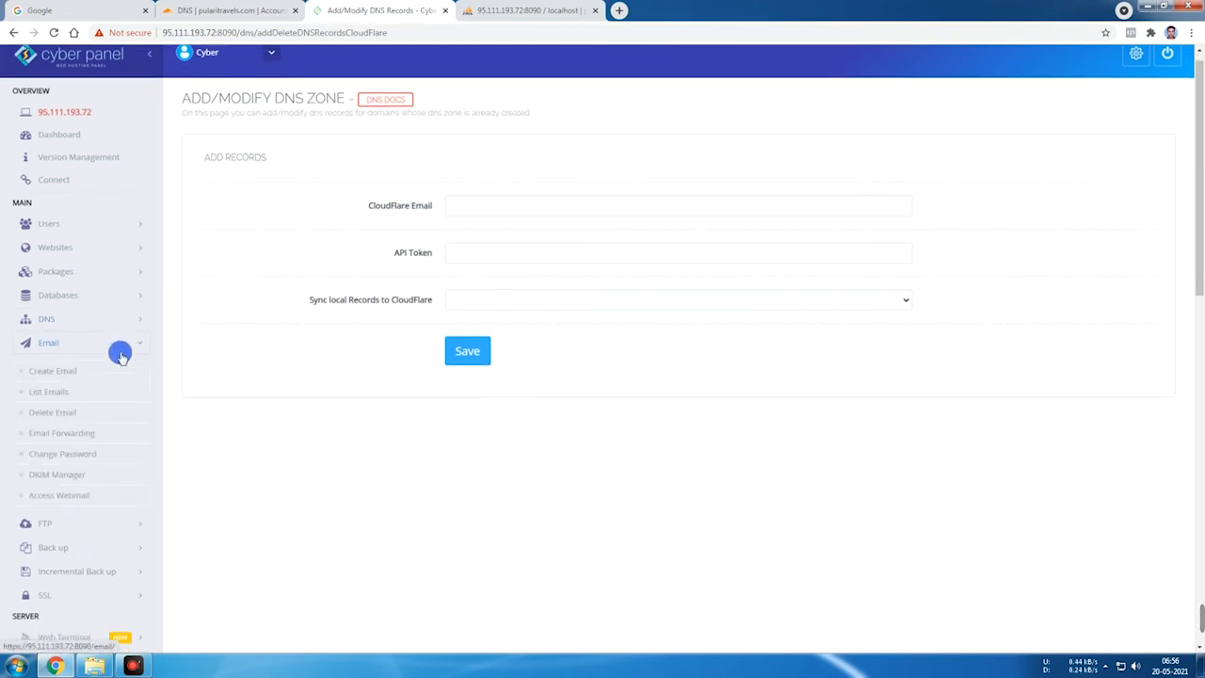
{"action": "scroll", "coordinate": [119, 354], "scroll_direction": "down", "scroll_amount": 2}
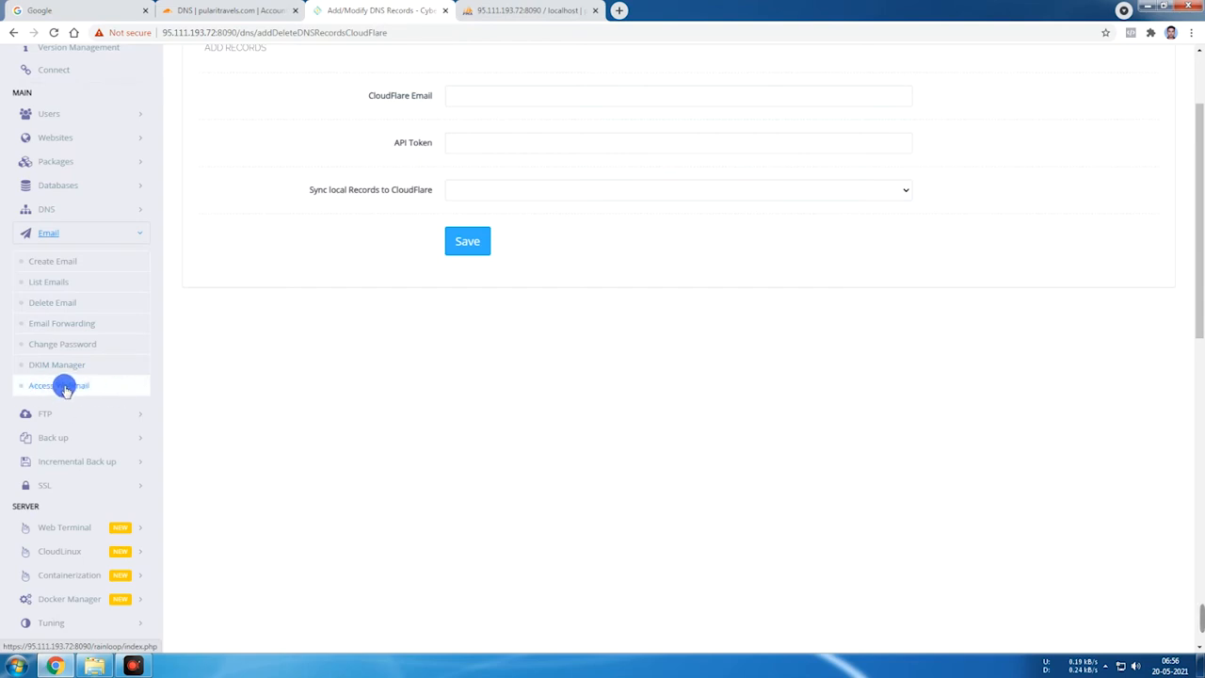
{"action": "left_click", "coordinate": [52, 270]}
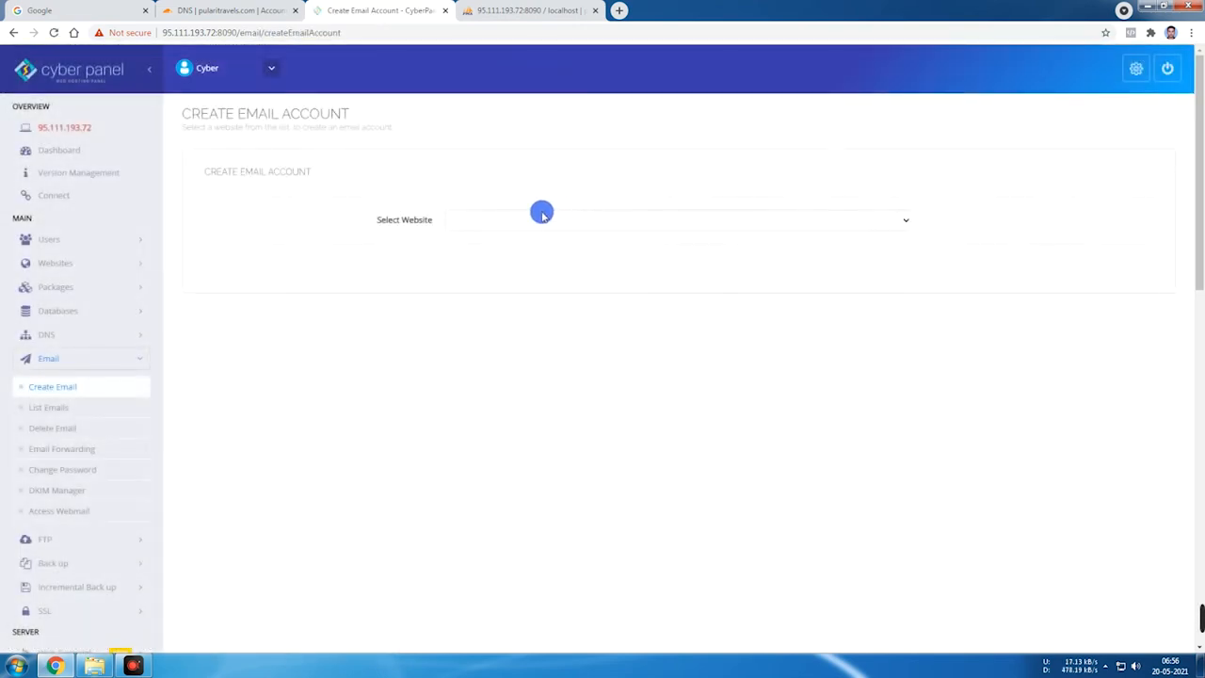
{"action": "left_click", "coordinate": [491, 224]}
{"action": "left_click", "coordinate": [494, 248]}
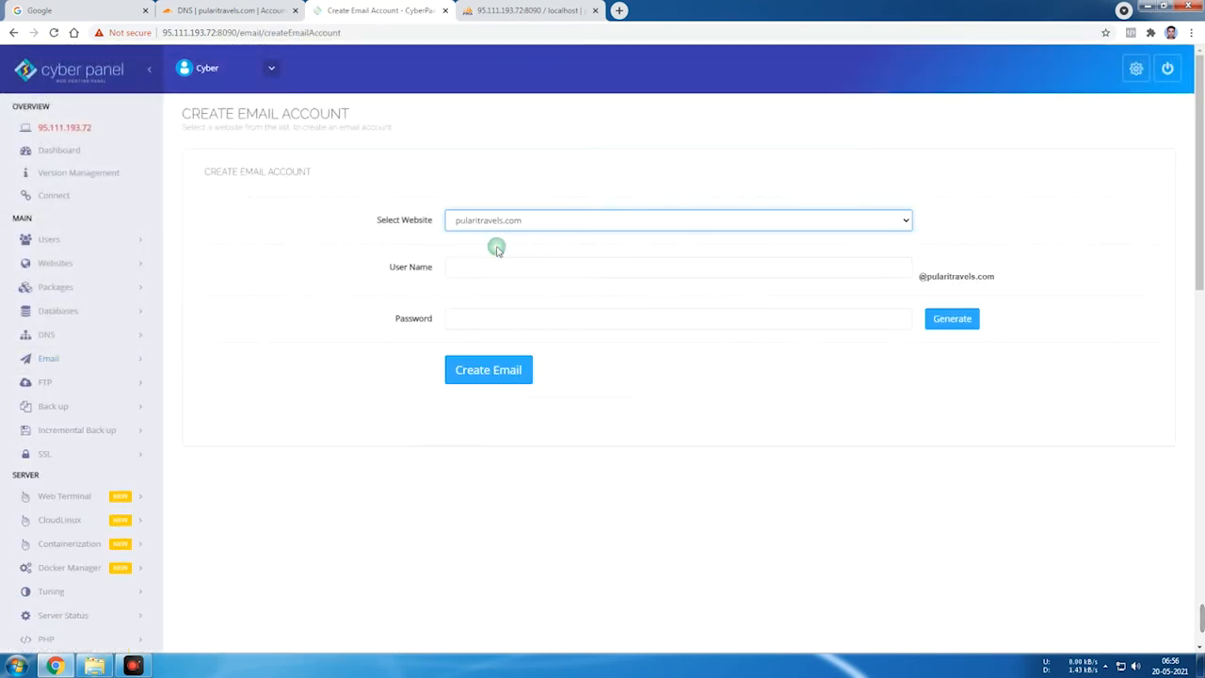
{"action": "left_click", "coordinate": [525, 271]}
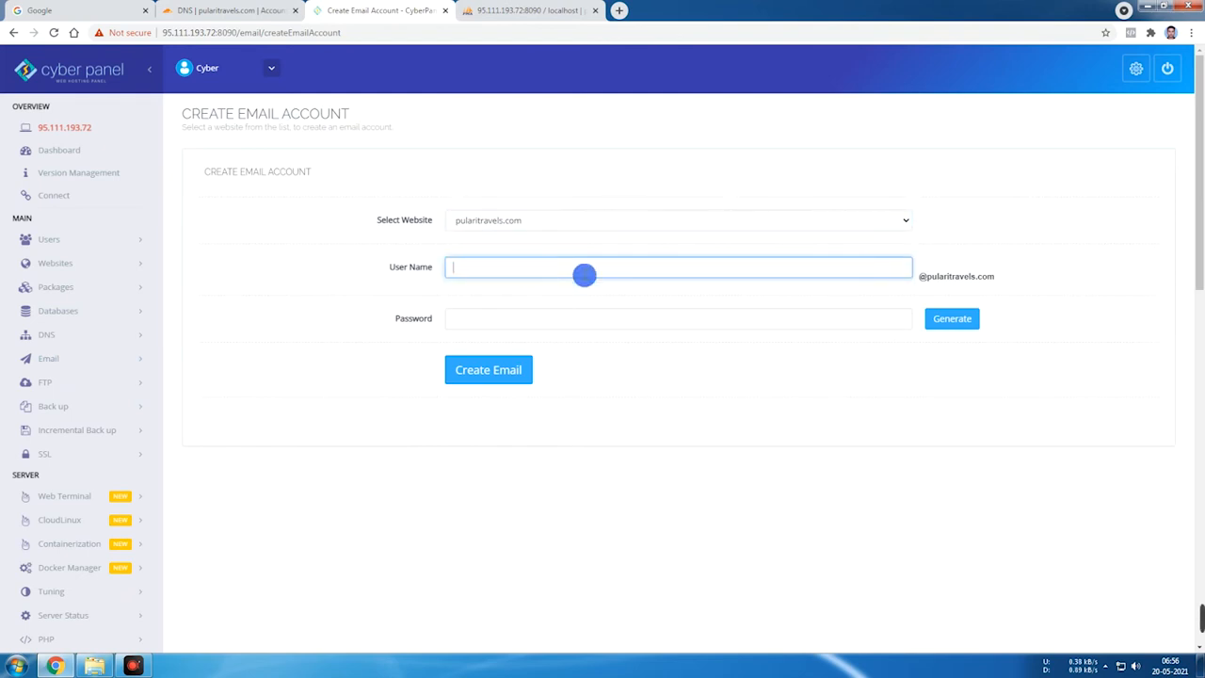
{"action": "left_click", "coordinate": [702, 320]}
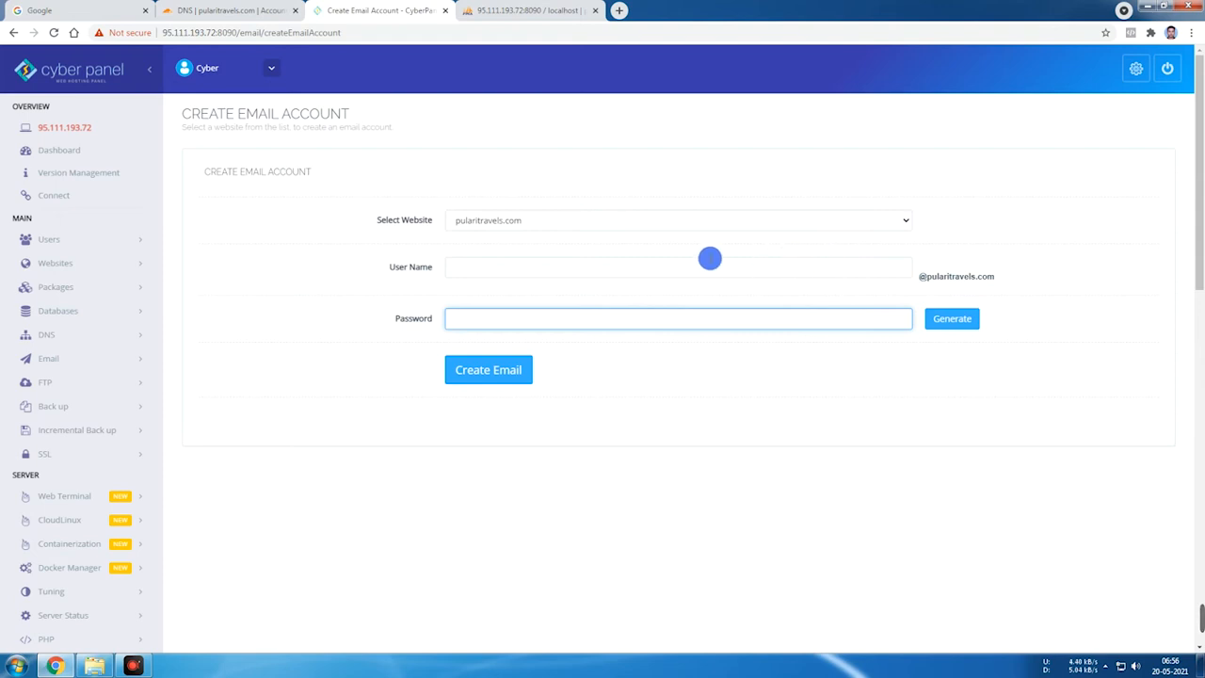
Launch RainLoop webmail from the email features, examine its email and password login fields, and return to CyberPanel
{"action": "left_click", "coordinate": [121, 361]}
{"action": "scroll", "coordinate": [122, 352], "scroll_direction": "down", "scroll_amount": 1}
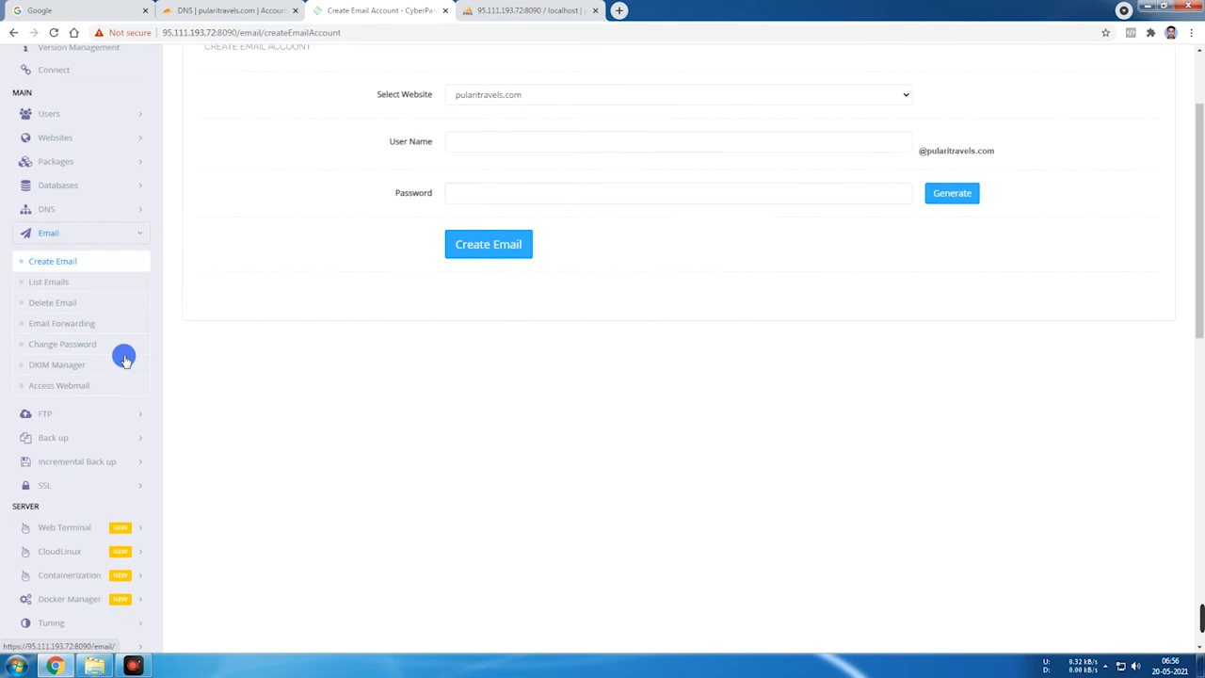
{"action": "left_click", "coordinate": [53, 390]}
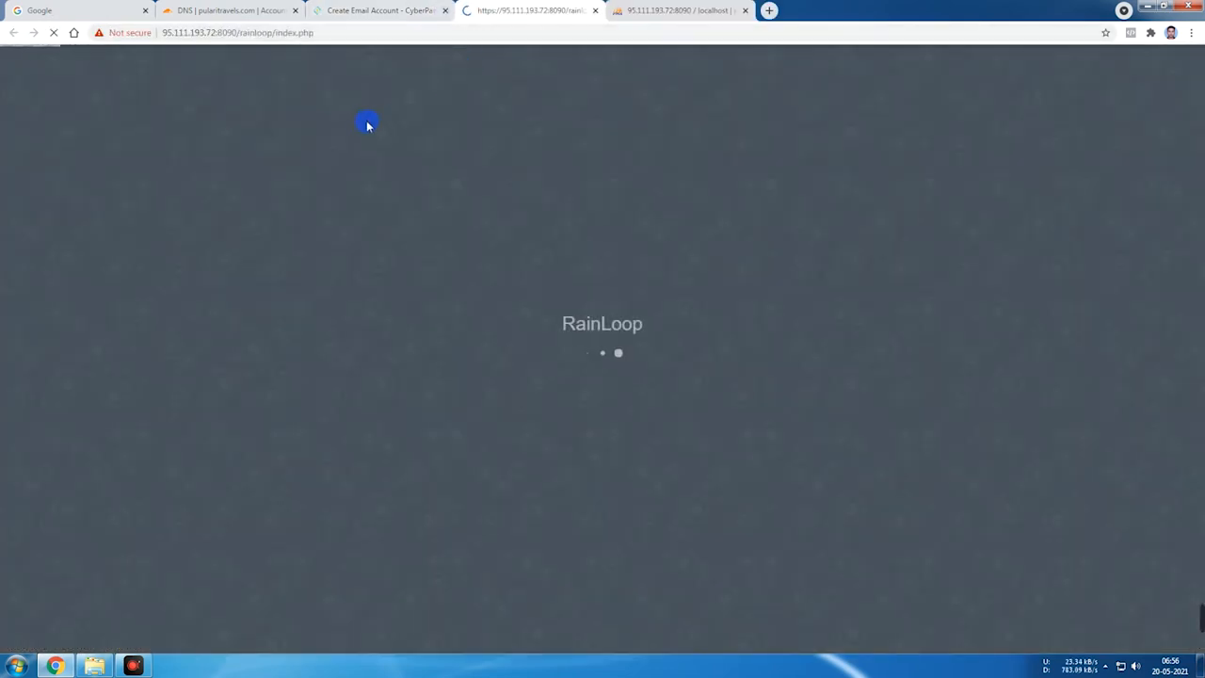
{"action": "left_click", "coordinate": [597, 272]}
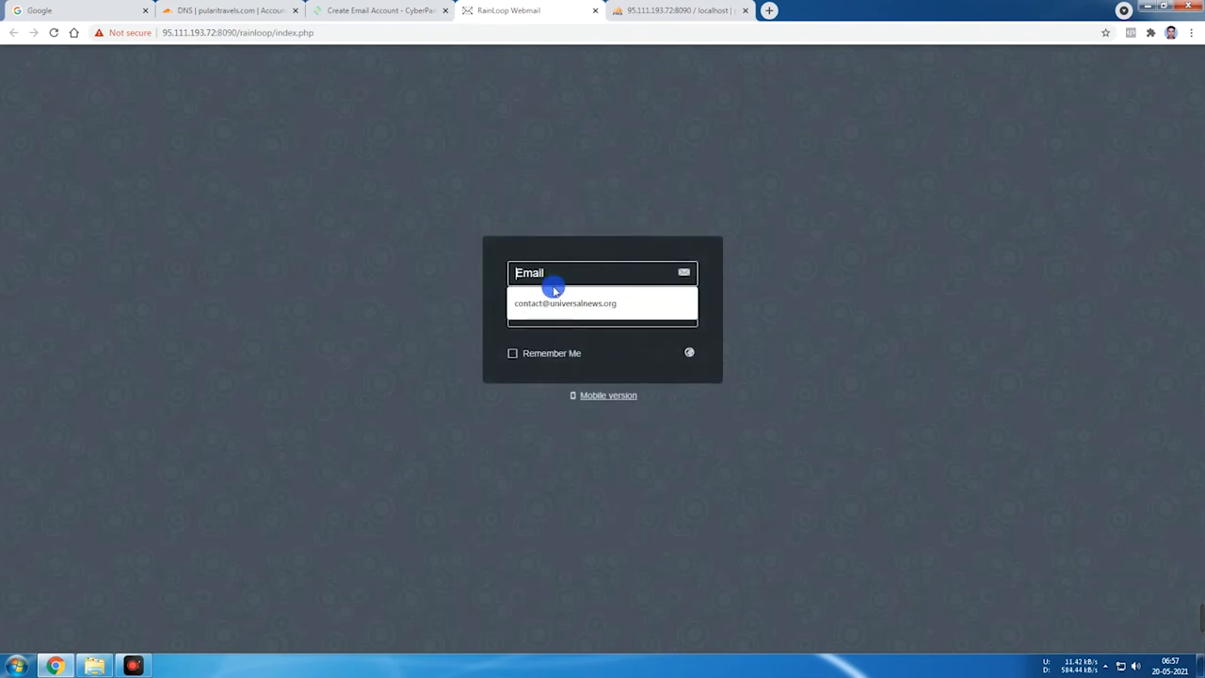
{"action": "left_click", "coordinate": [383, 242]}
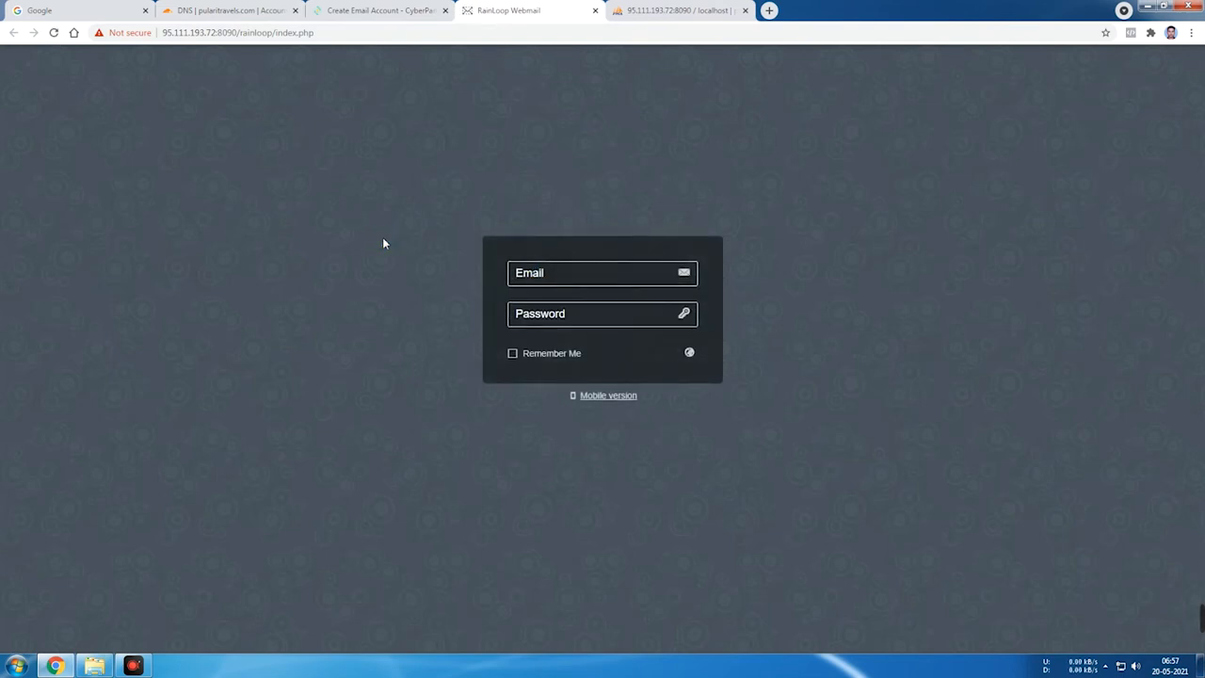
{"action": "left_click", "coordinate": [602, 314]}
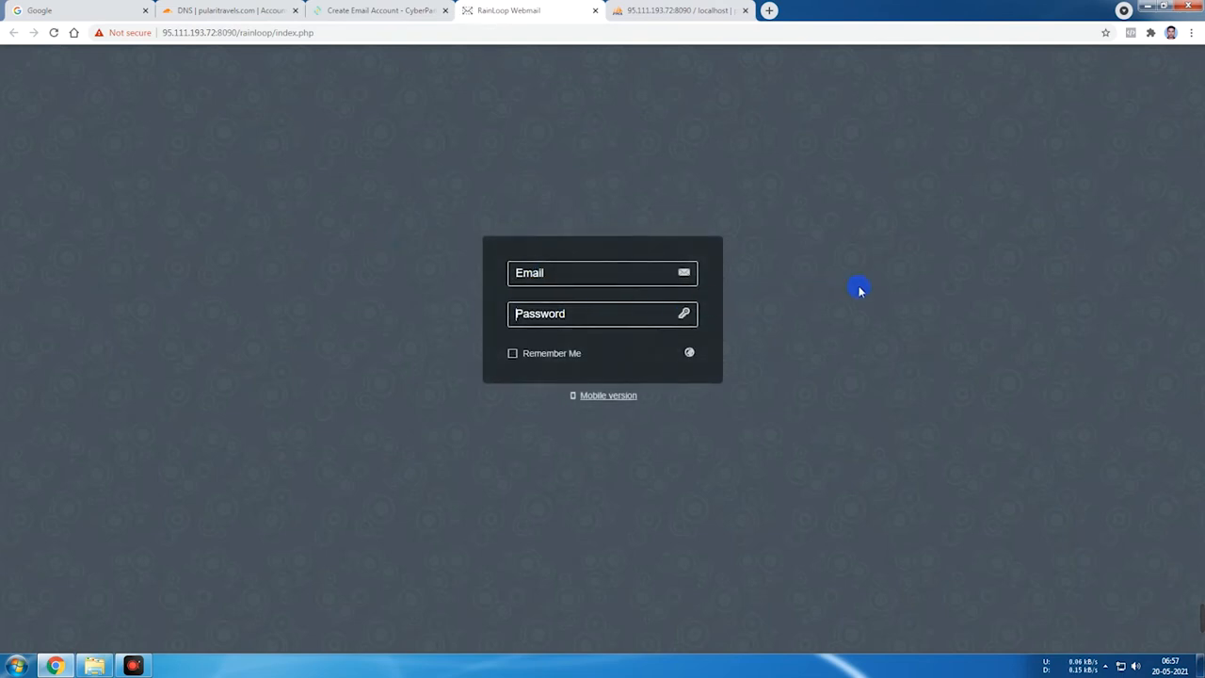
{"action": "left_click", "coordinate": [381, 9]}
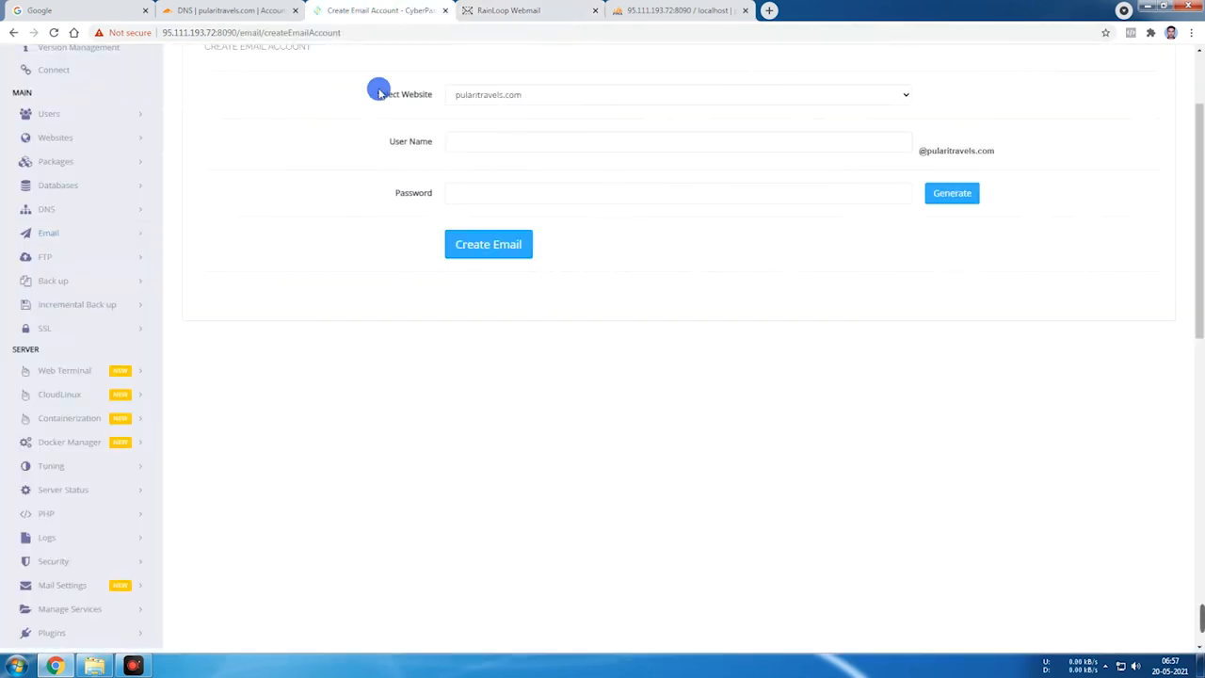
Open the DKIM Manager from the email features and fetch the DKIM keys for pularitravels.com
{"action": "left_click", "coordinate": [127, 210]}
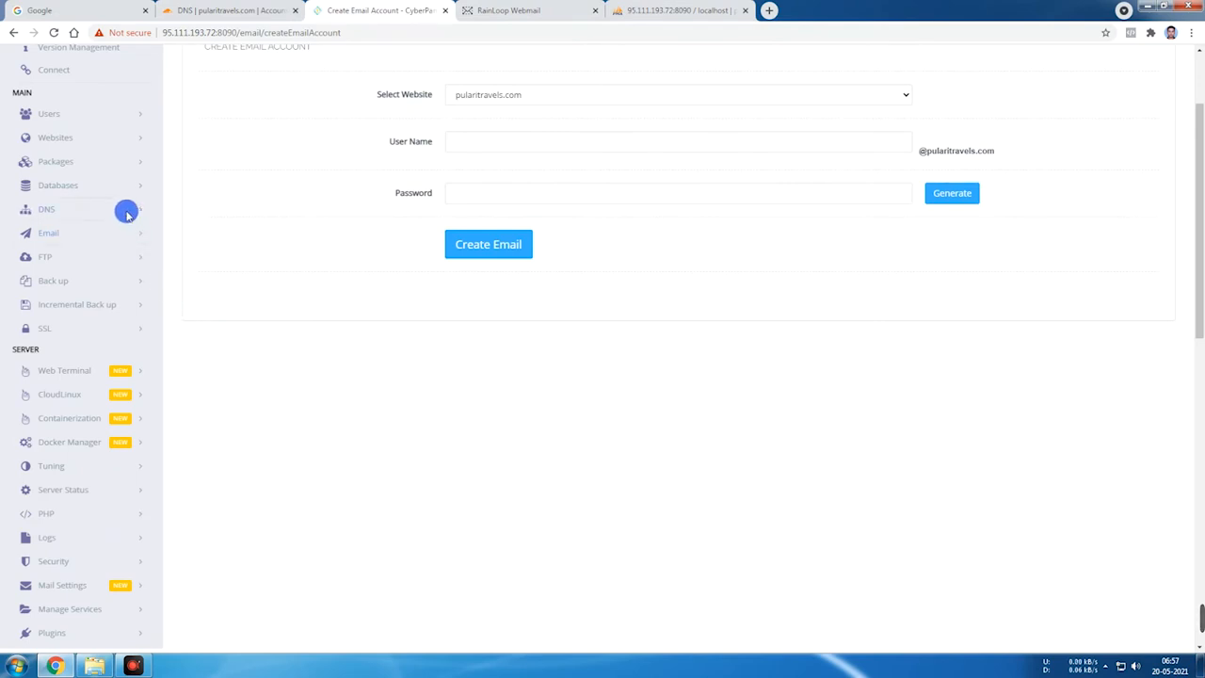
{"action": "left_click", "coordinate": [102, 235]}
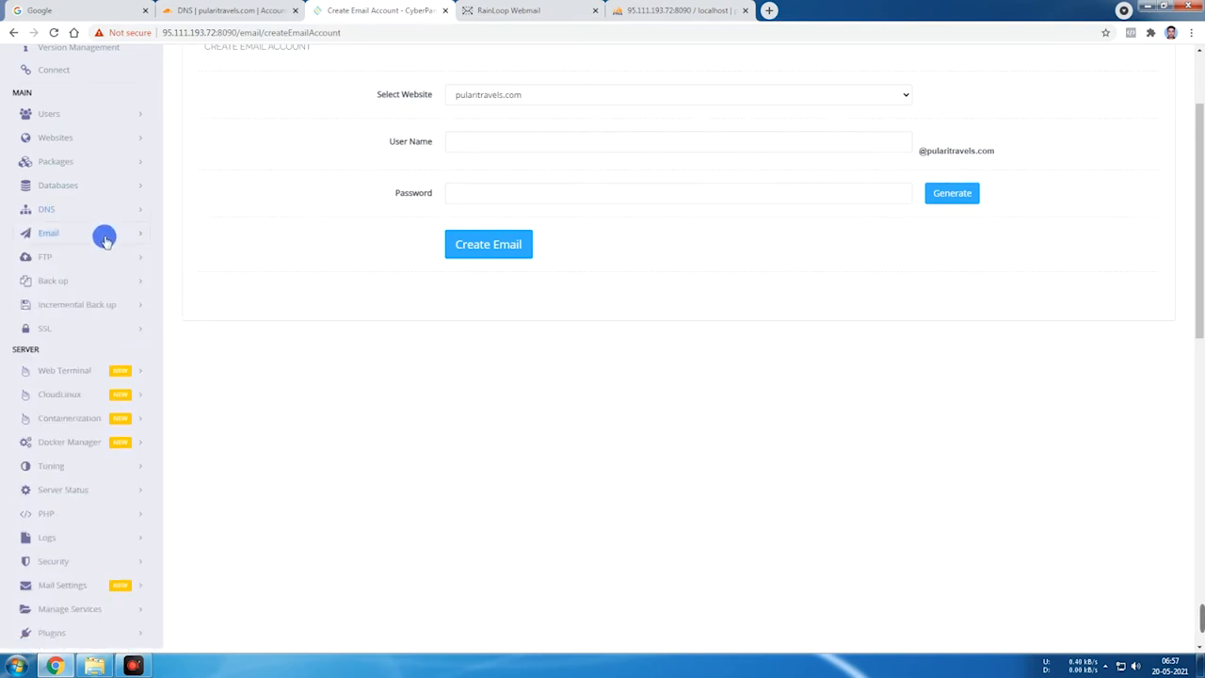
{"action": "left_click", "coordinate": [134, 273]}
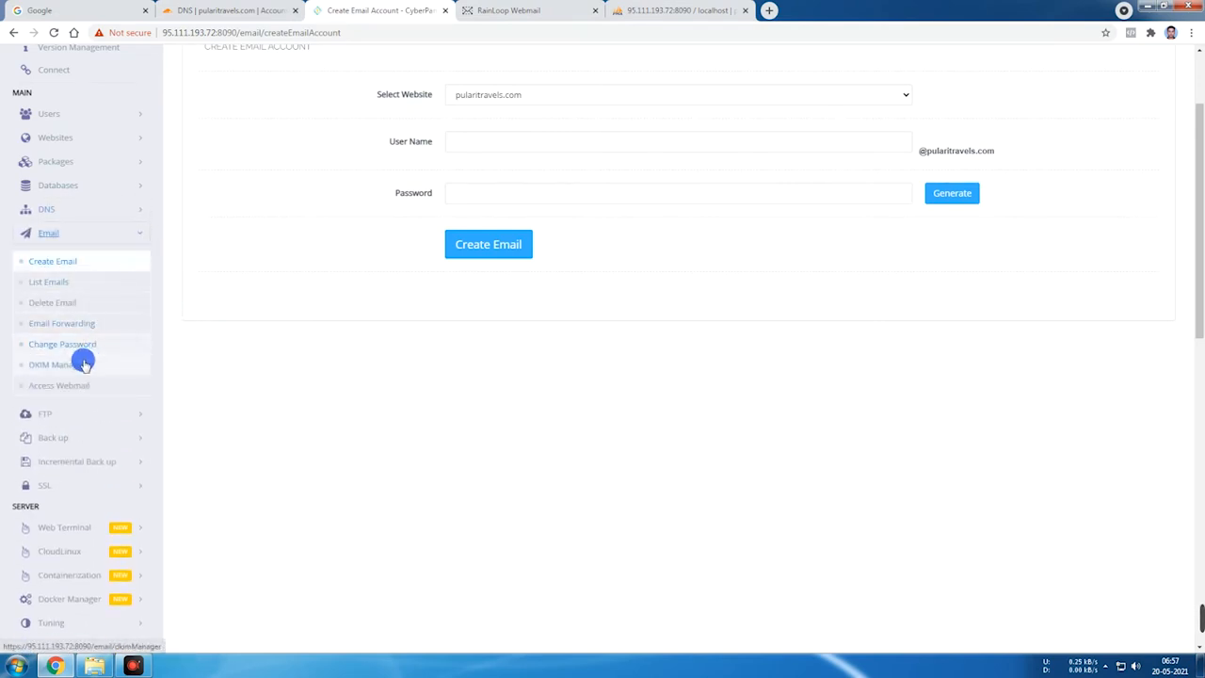
{"action": "left_click", "coordinate": [49, 366]}
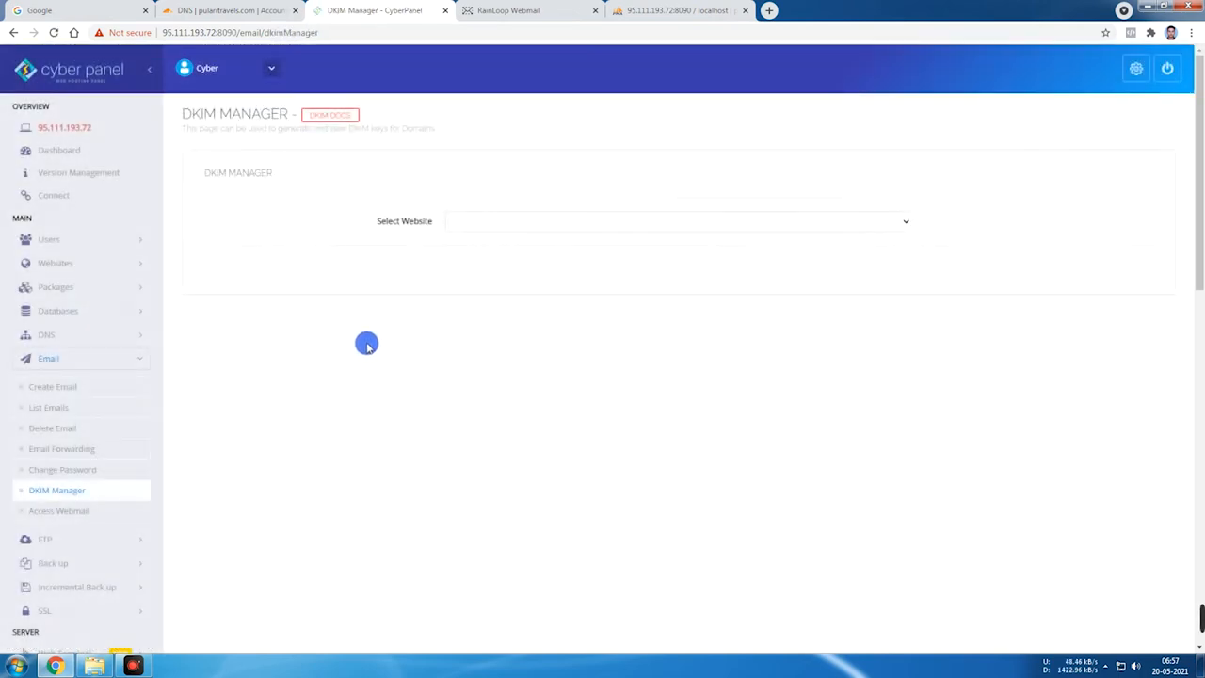
{"action": "left_click", "coordinate": [470, 225]}
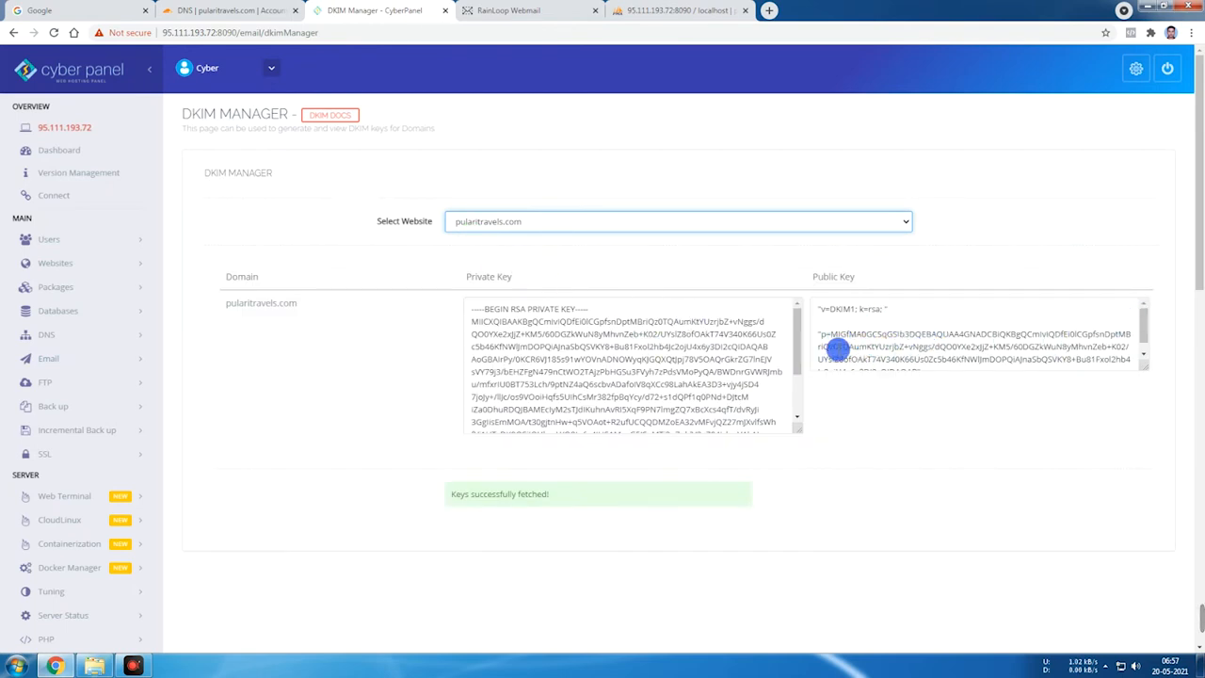
Glance at the DNS features and highlight the key text in the DKIM public key field
{"action": "left_click", "coordinate": [113, 337]}
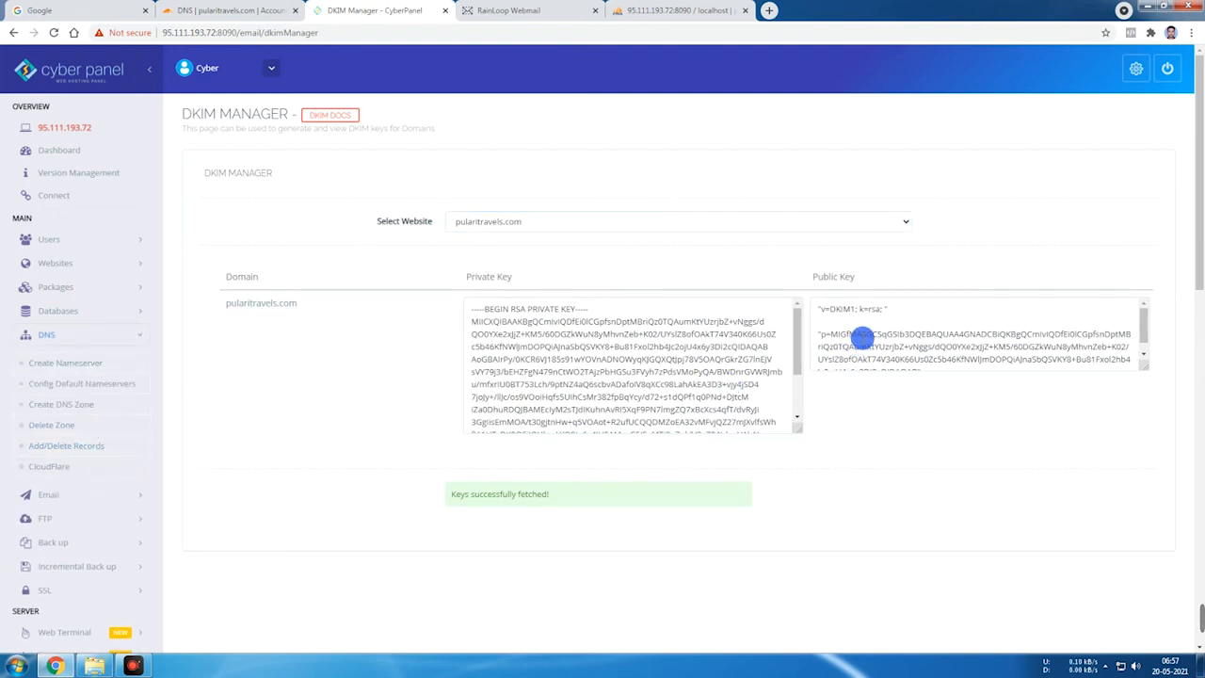
{"action": "left_click_drag", "start_coordinate": [831, 335], "coordinate": [904, 347]}
{"action": "triple_click", "coordinate": [864, 346]}
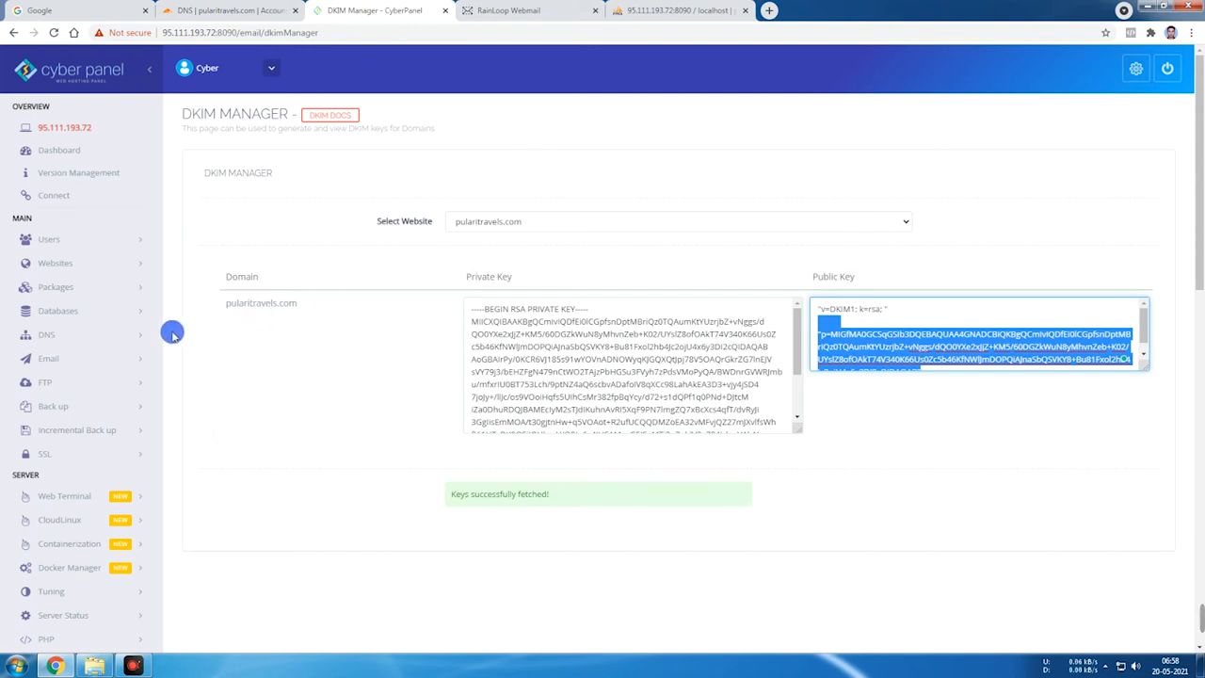
Open the FTP account creation form for pularitravels.com and examine its user name, password and relative path fields
{"action": "left_click", "coordinate": [115, 383]}
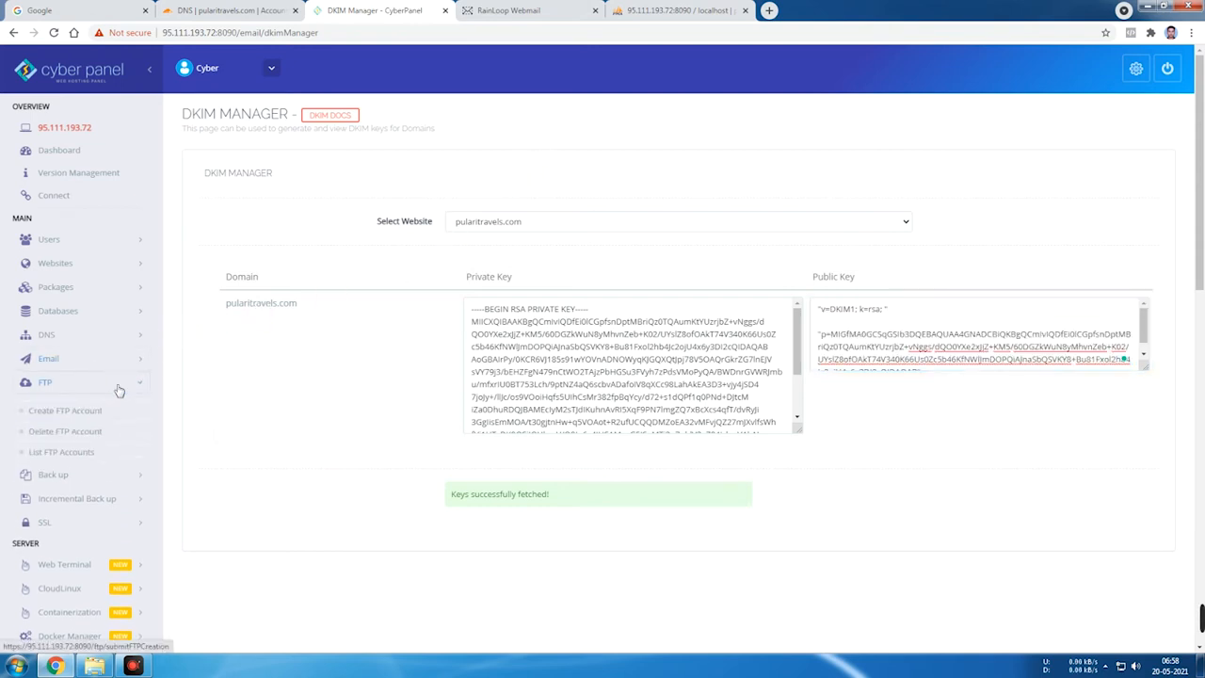
{"action": "scroll", "coordinate": [131, 355], "scroll_direction": "down", "scroll_amount": 1}
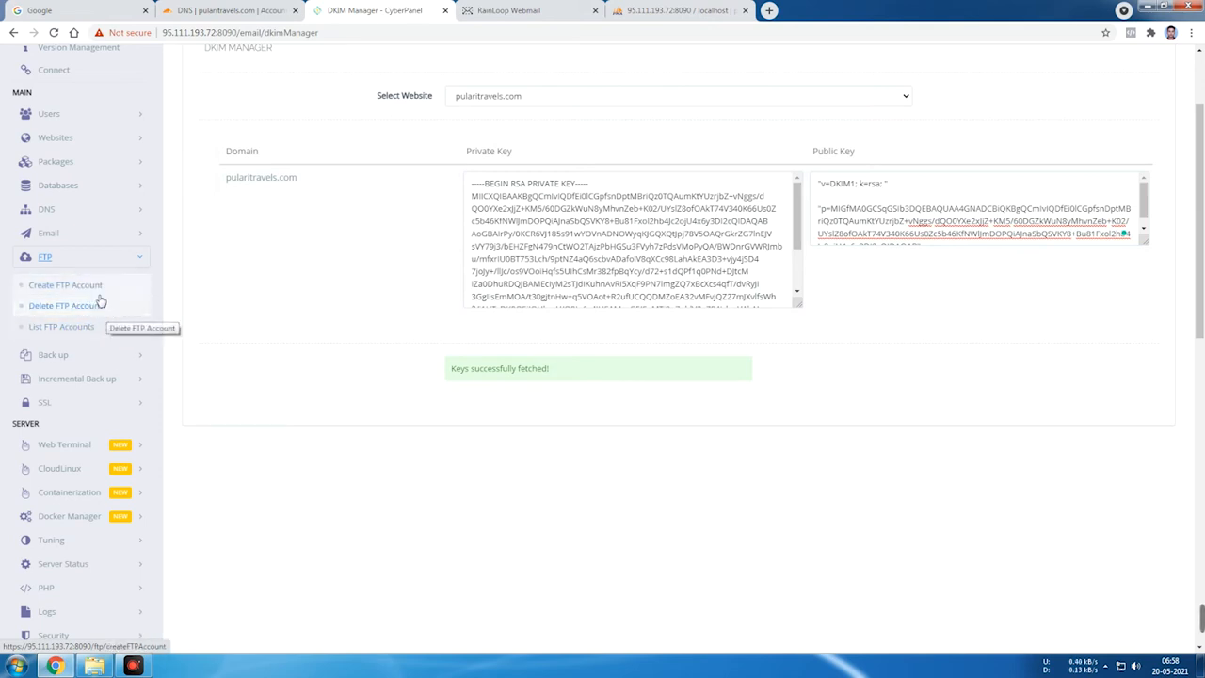
{"action": "left_click", "coordinate": [104, 284]}
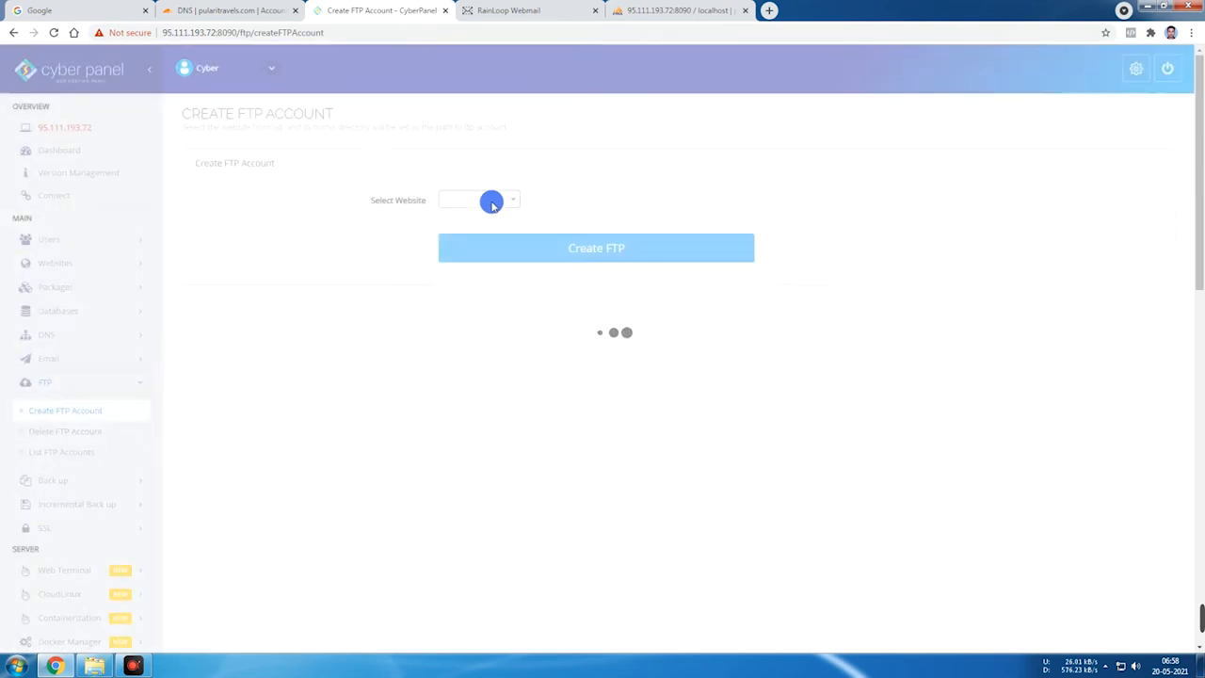
{"action": "left_click", "coordinate": [485, 199]}
{"action": "left_click", "coordinate": [485, 247]}
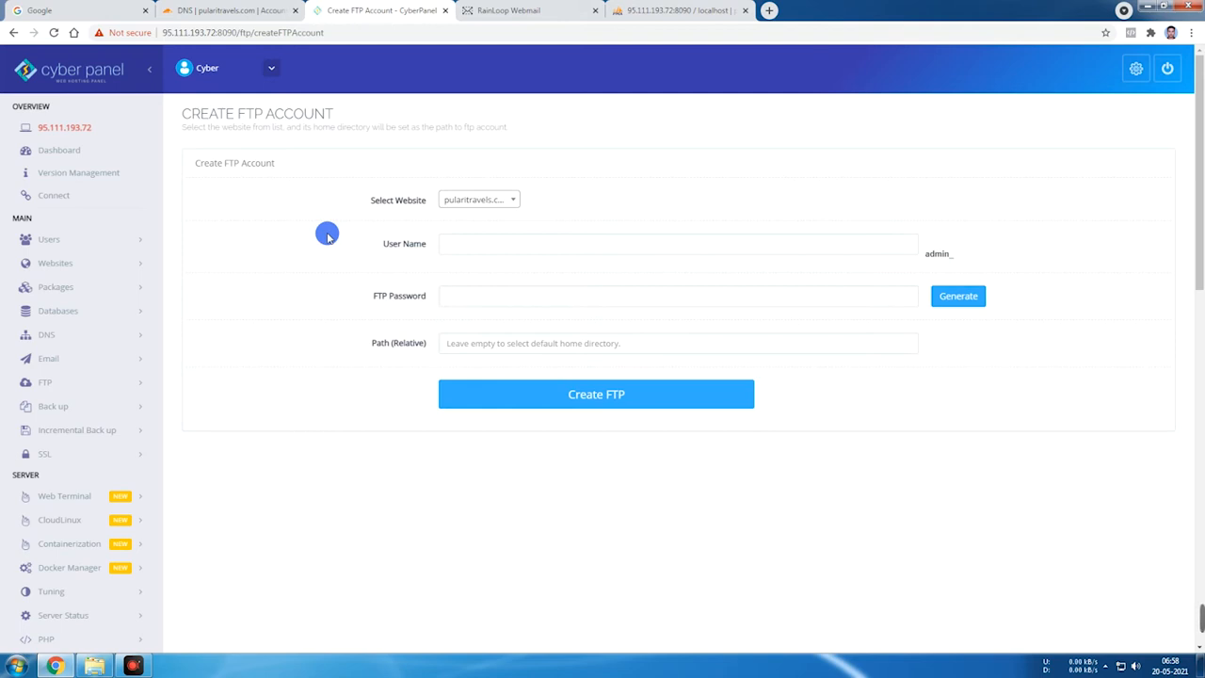
Look through the backup features and open the page for restoring a website from a backup
{"action": "scroll", "coordinate": [162, 381], "scroll_direction": "down", "scroll_amount": 1}
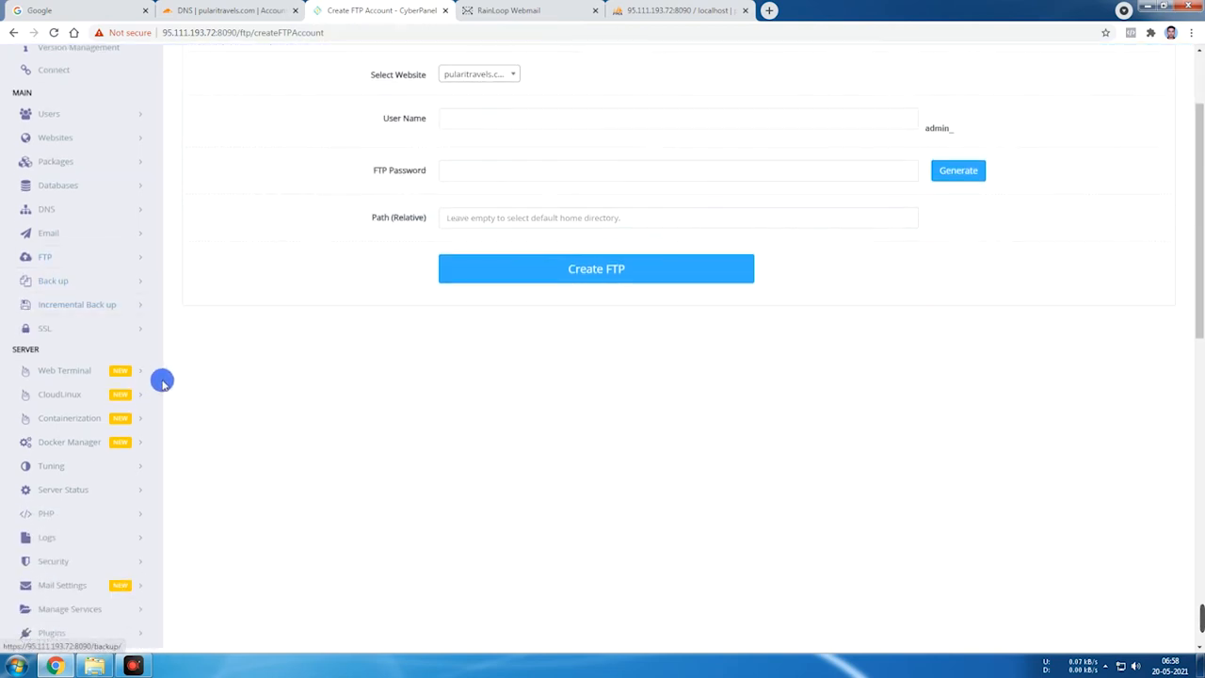
{"action": "left_click", "coordinate": [127, 283]}
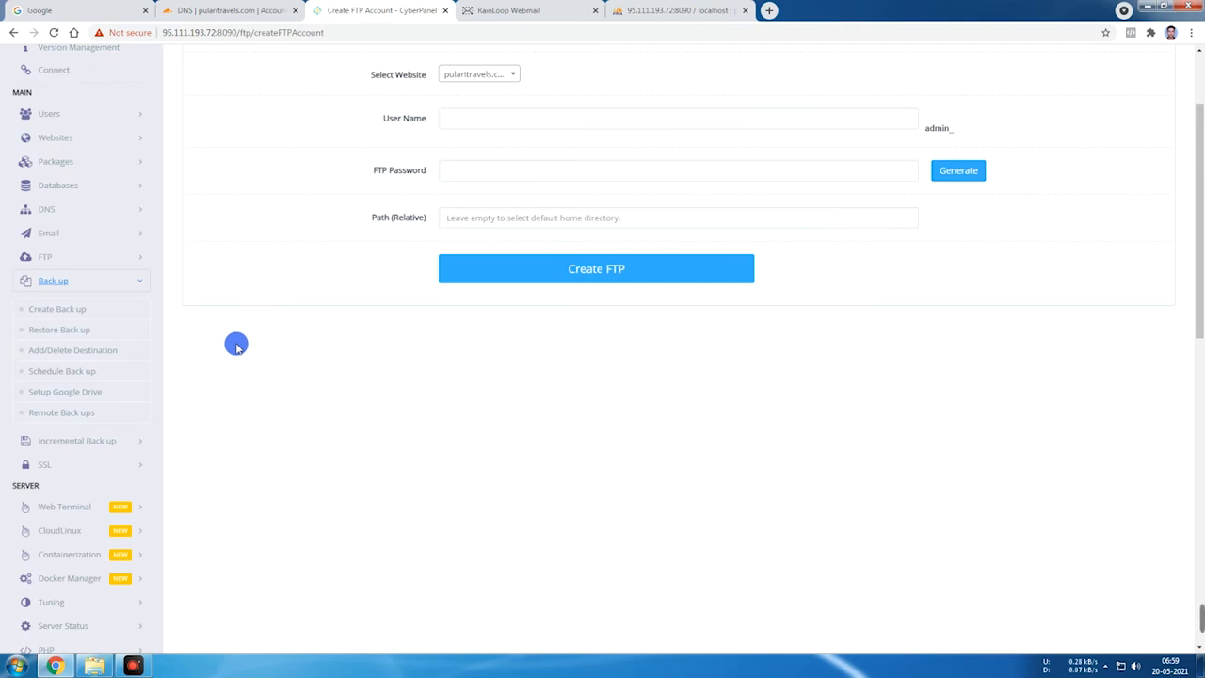
{"action": "left_click", "coordinate": [60, 332]}
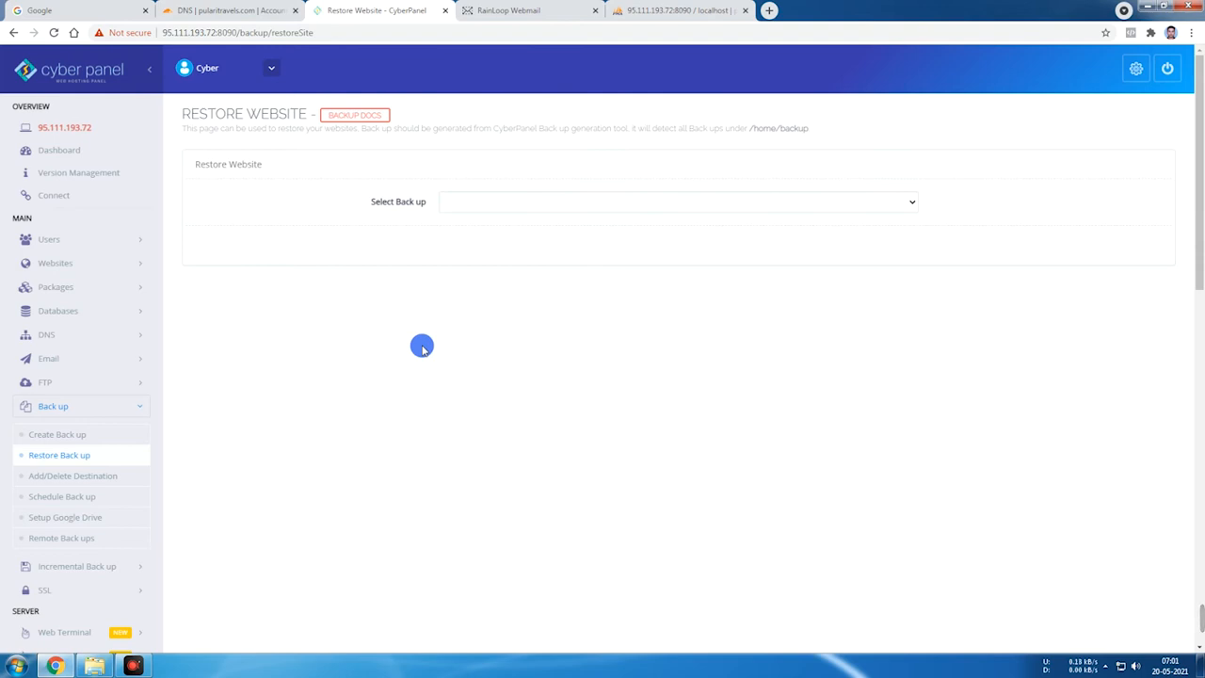
Open the Remote Backups page and examine its IP address and password fields
{"action": "left_click", "coordinate": [68, 543]}
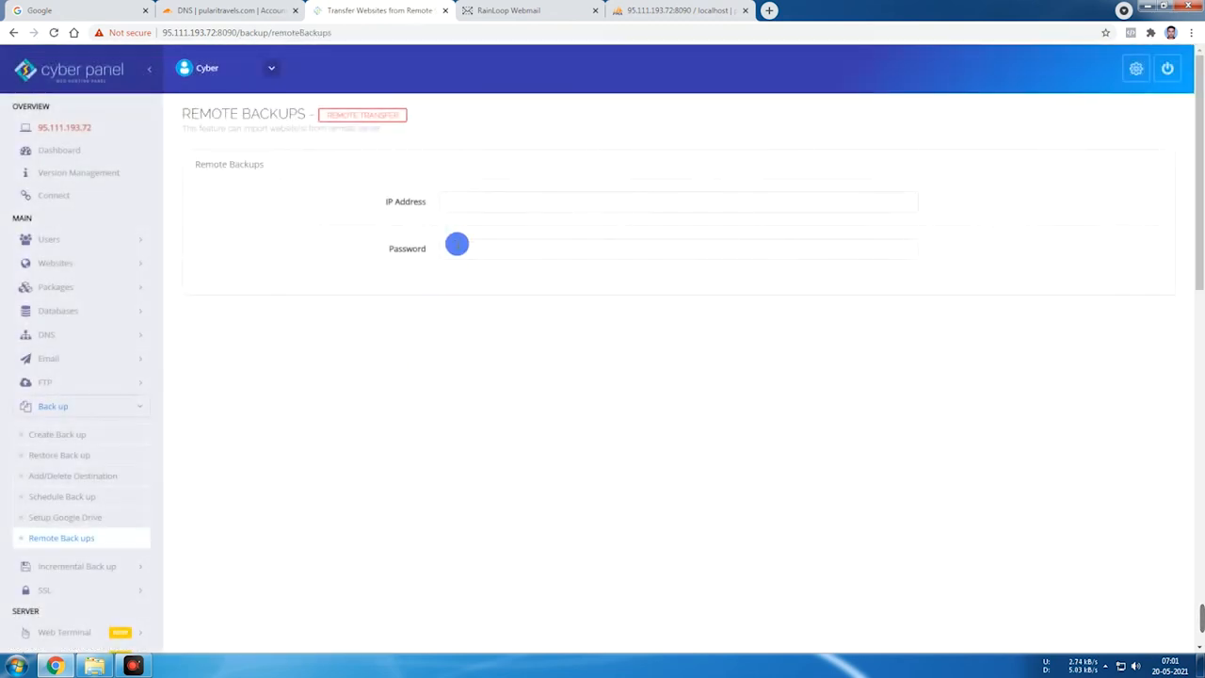
{"action": "left_click", "coordinate": [462, 202]}
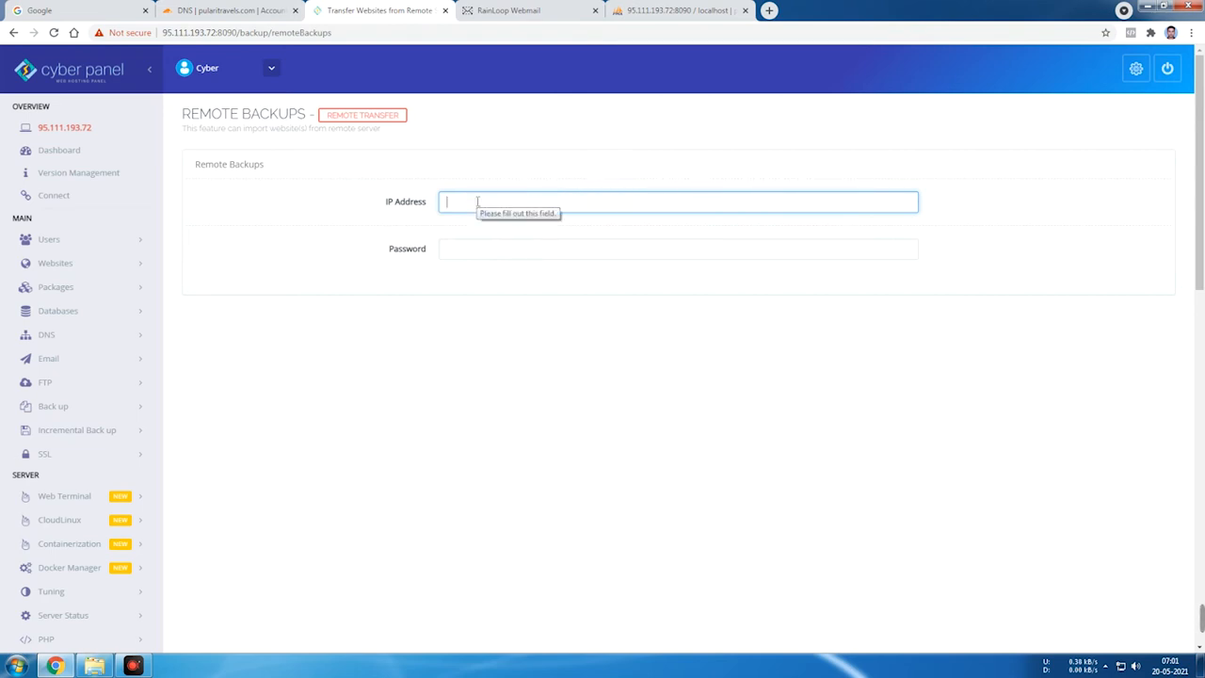
{"action": "left_click", "coordinate": [468, 248]}
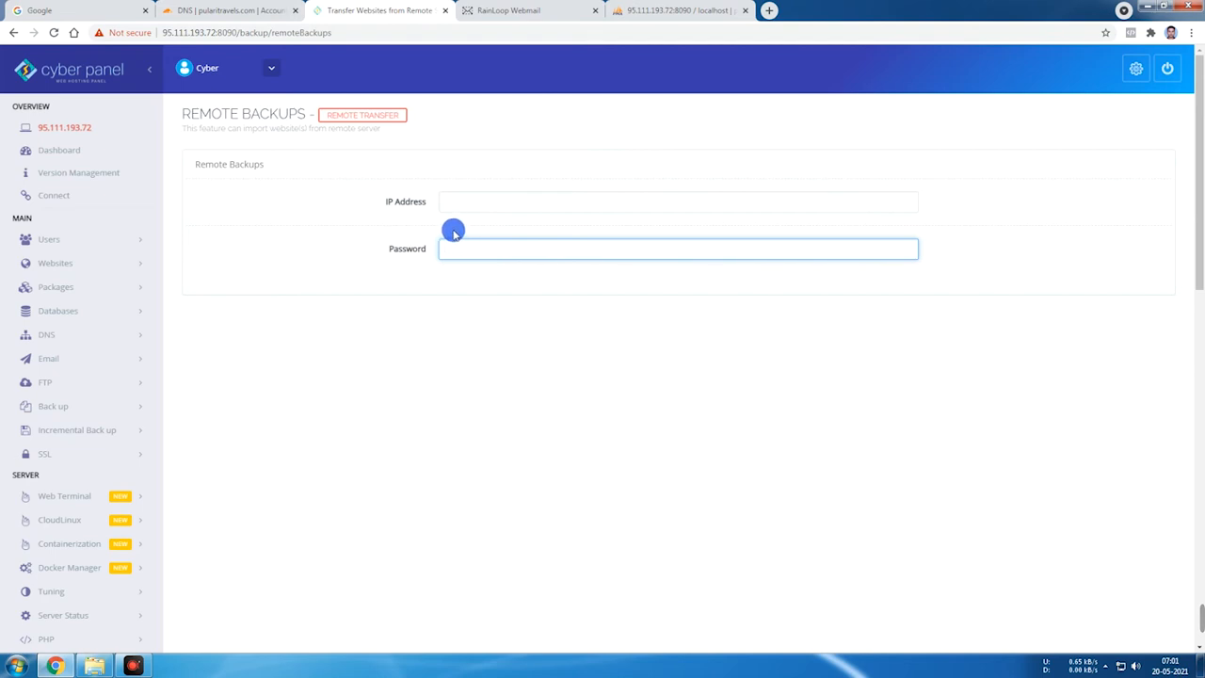
{"action": "scroll", "coordinate": [452, 272], "scroll_direction": "down", "scroll_amount": 3}
{"action": "scroll", "coordinate": [459, 273], "scroll_direction": "up", "scroll_amount": 3}
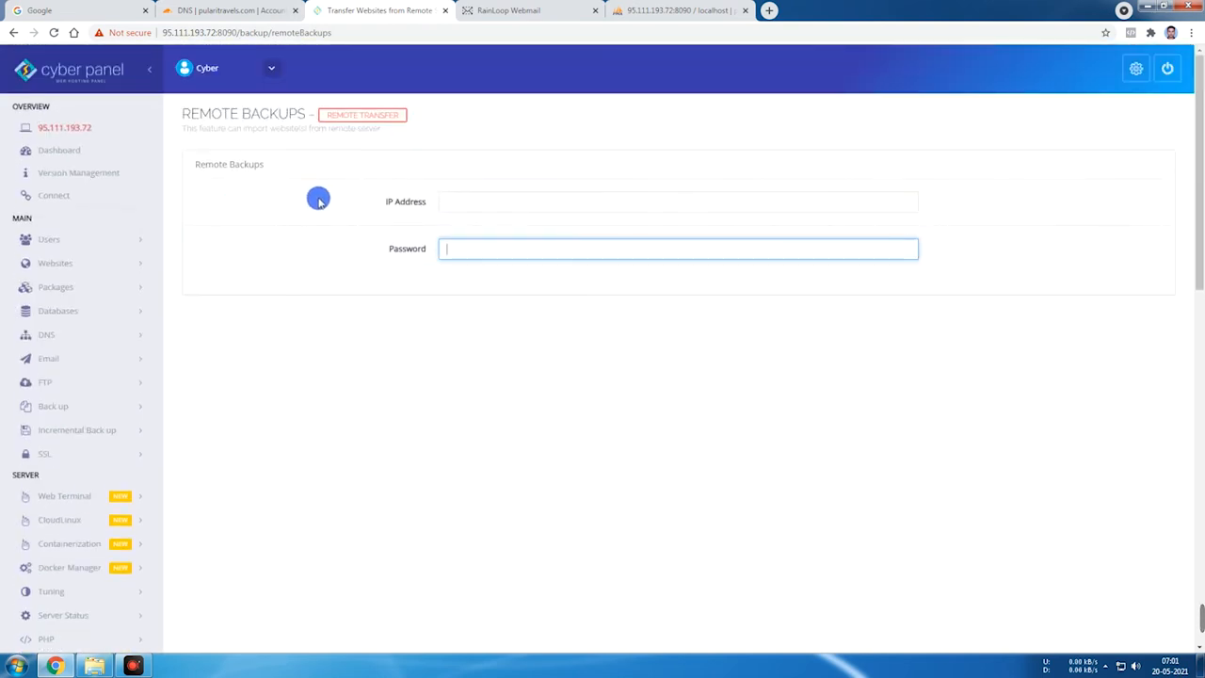
Open the API access settings from the user features and choose Enable for the admin user without saving
{"action": "left_click", "coordinate": [119, 241]}
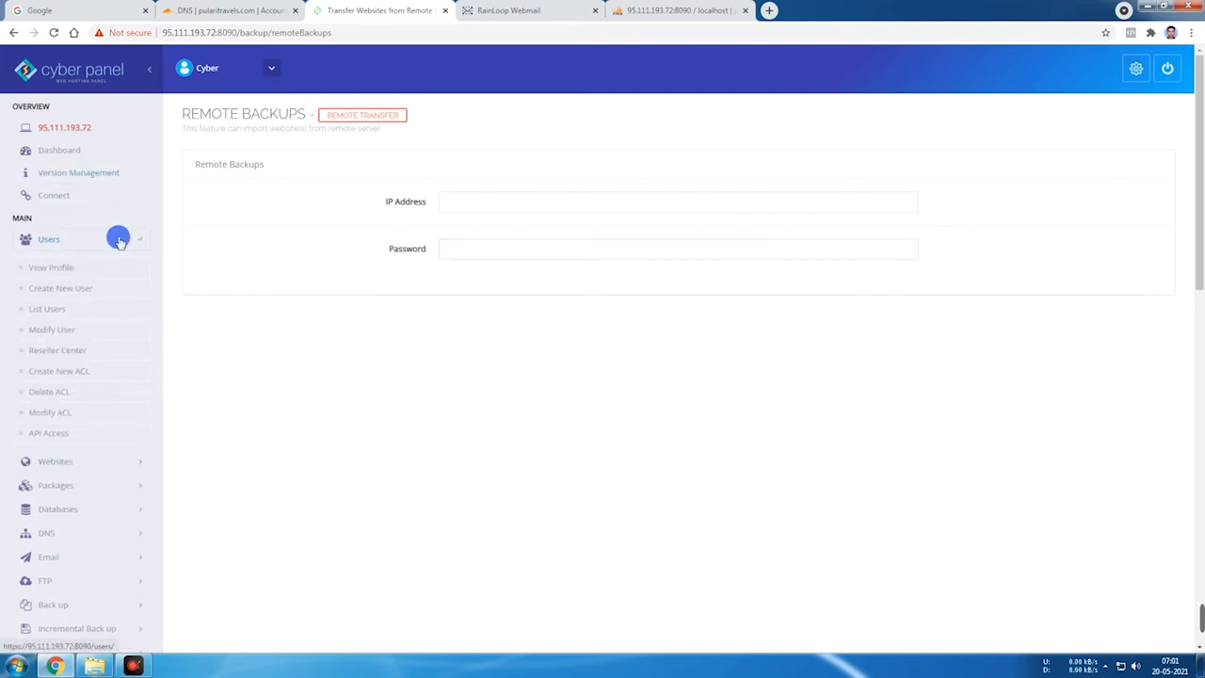
{"action": "left_click", "coordinate": [45, 434]}
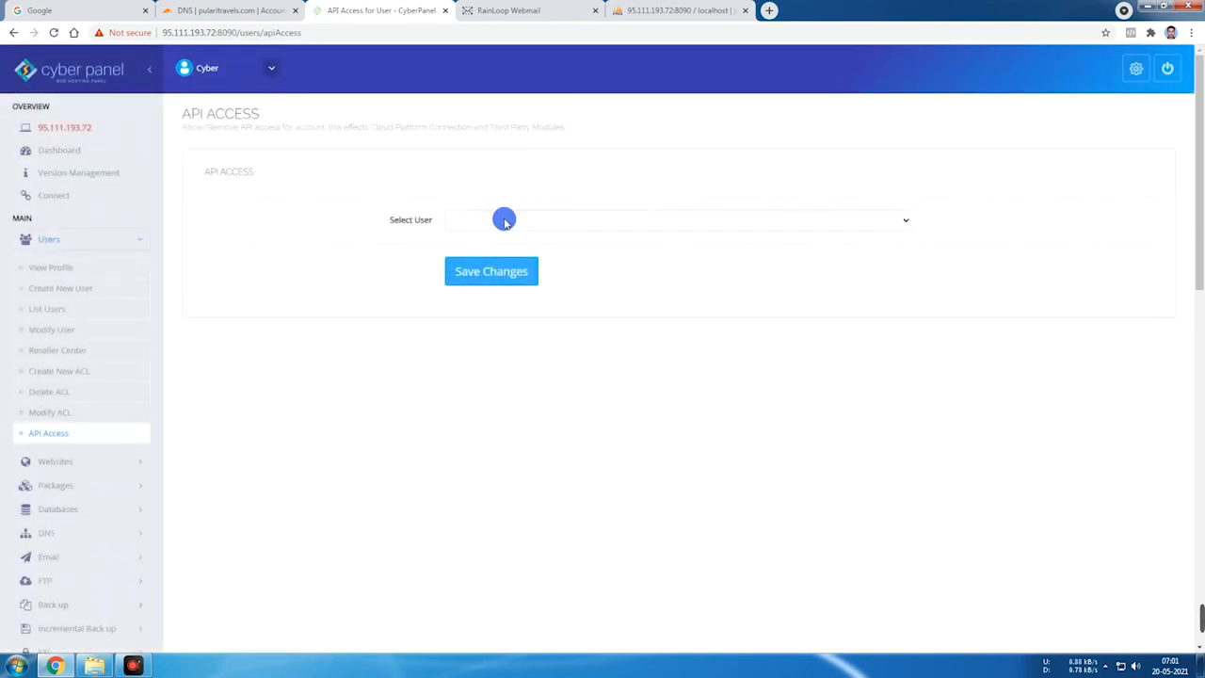
{"action": "left_click", "coordinate": [480, 224]}
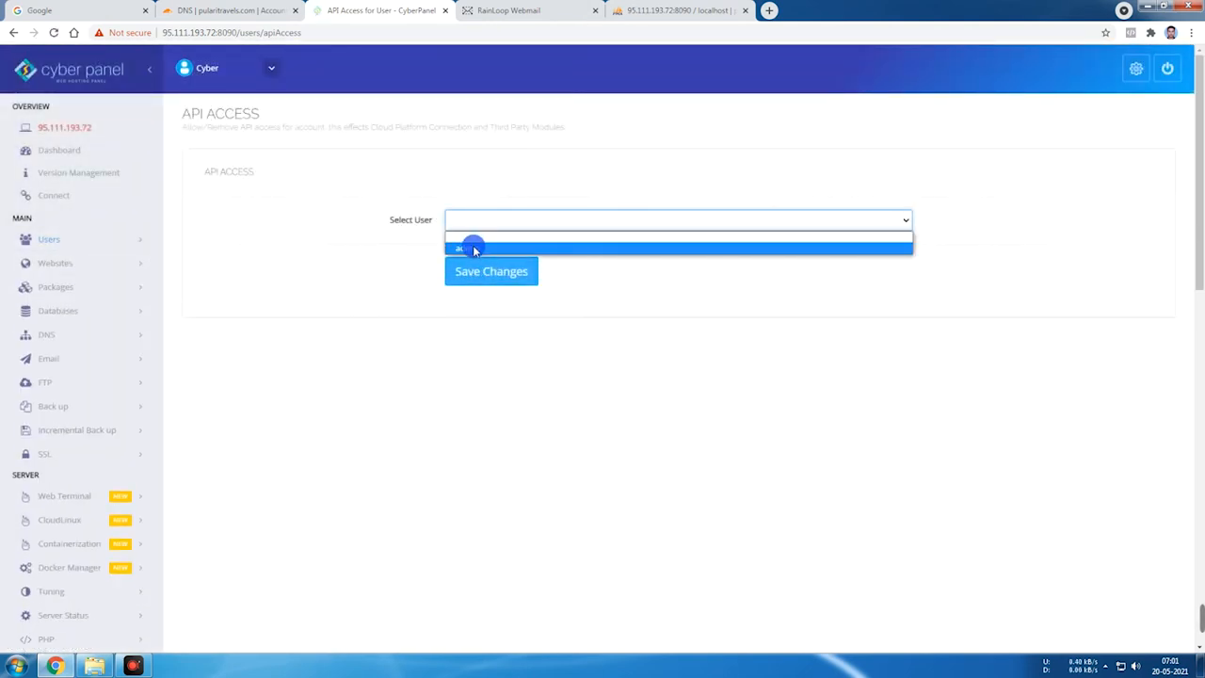
{"action": "left_click", "coordinate": [473, 247]}
{"action": "left_click", "coordinate": [468, 266]}
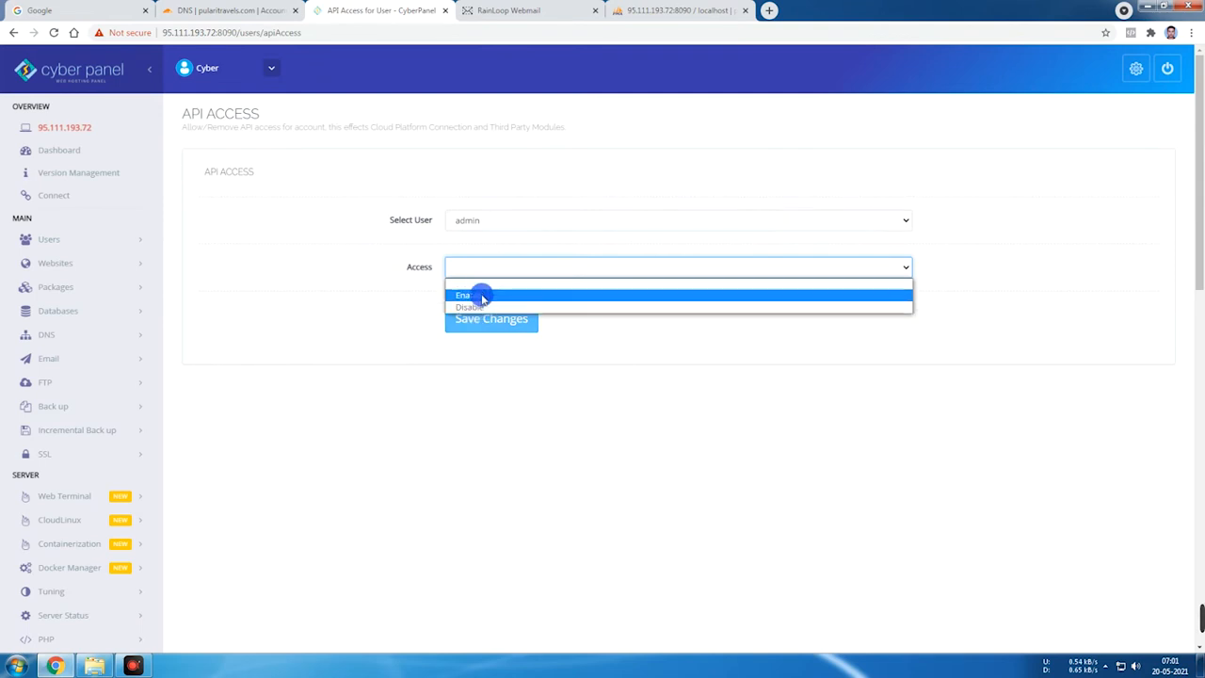
{"action": "left_click", "coordinate": [478, 296]}
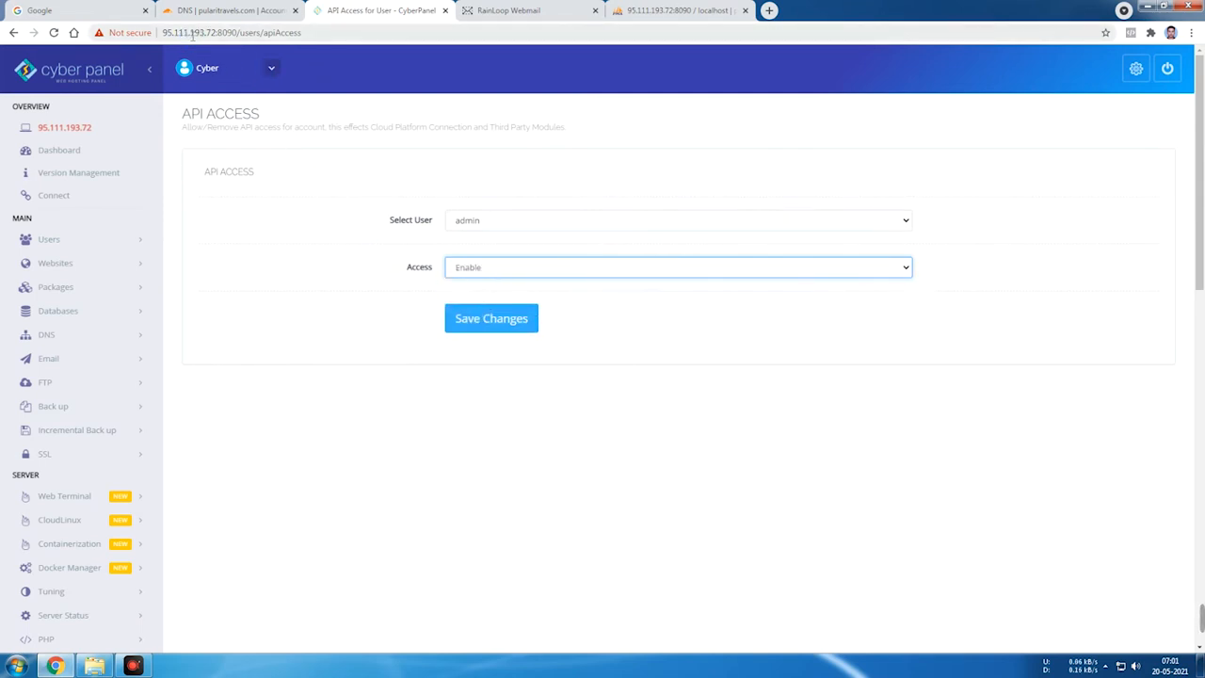
Copy the server IP 95.111.193.72 from the page address into the Remote Backups IP address field and enter the server password
{"action": "double_click", "coordinate": [226, 33]}
{"action": "right_click", "coordinate": [226, 33]}
{"action": "left_click", "coordinate": [252, 97]}
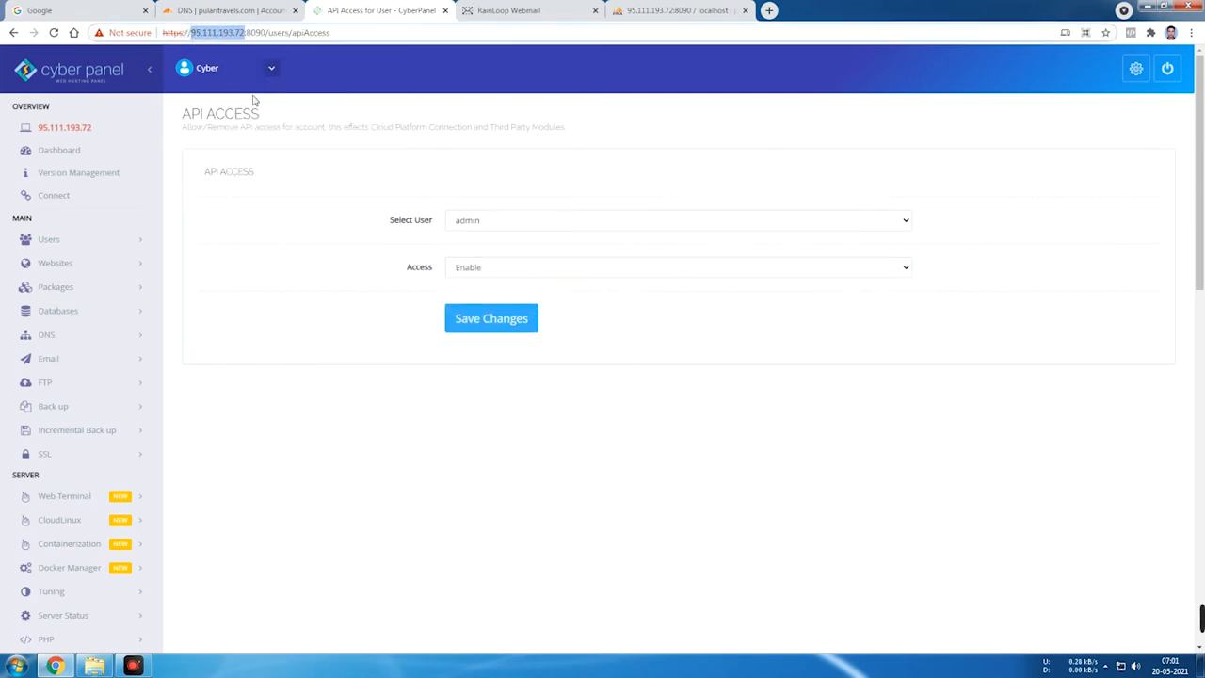
{"action": "left_click", "coordinate": [106, 405]}
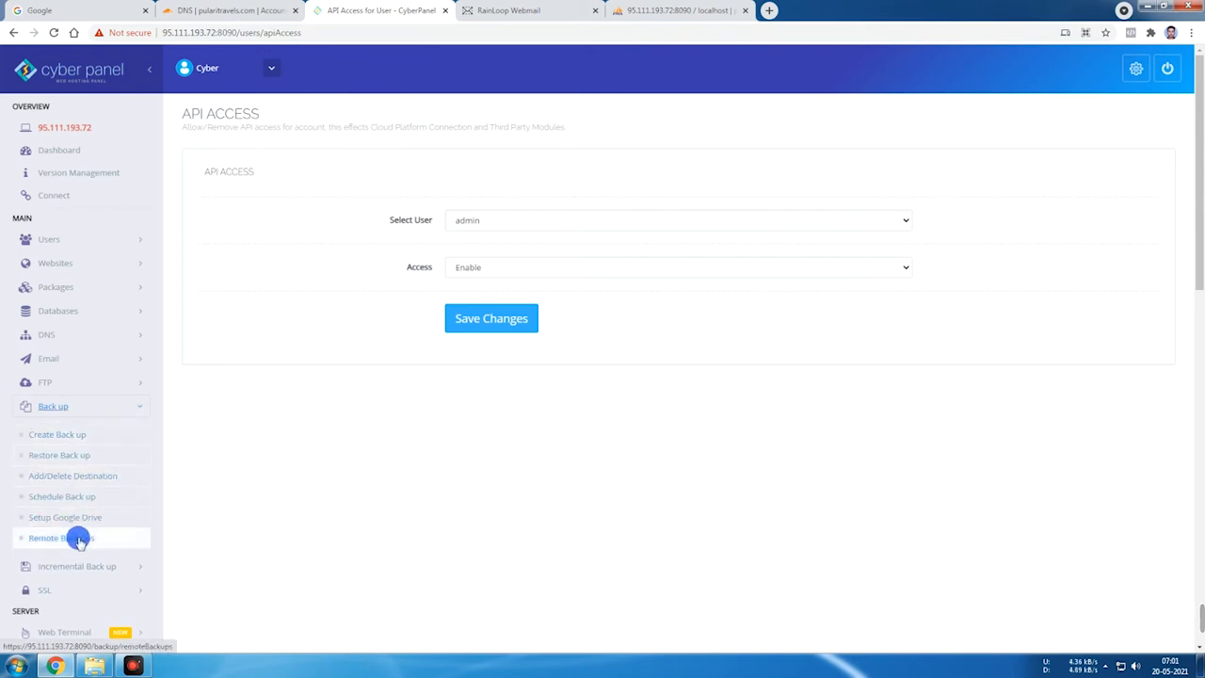
{"action": "left_click", "coordinate": [75, 537]}
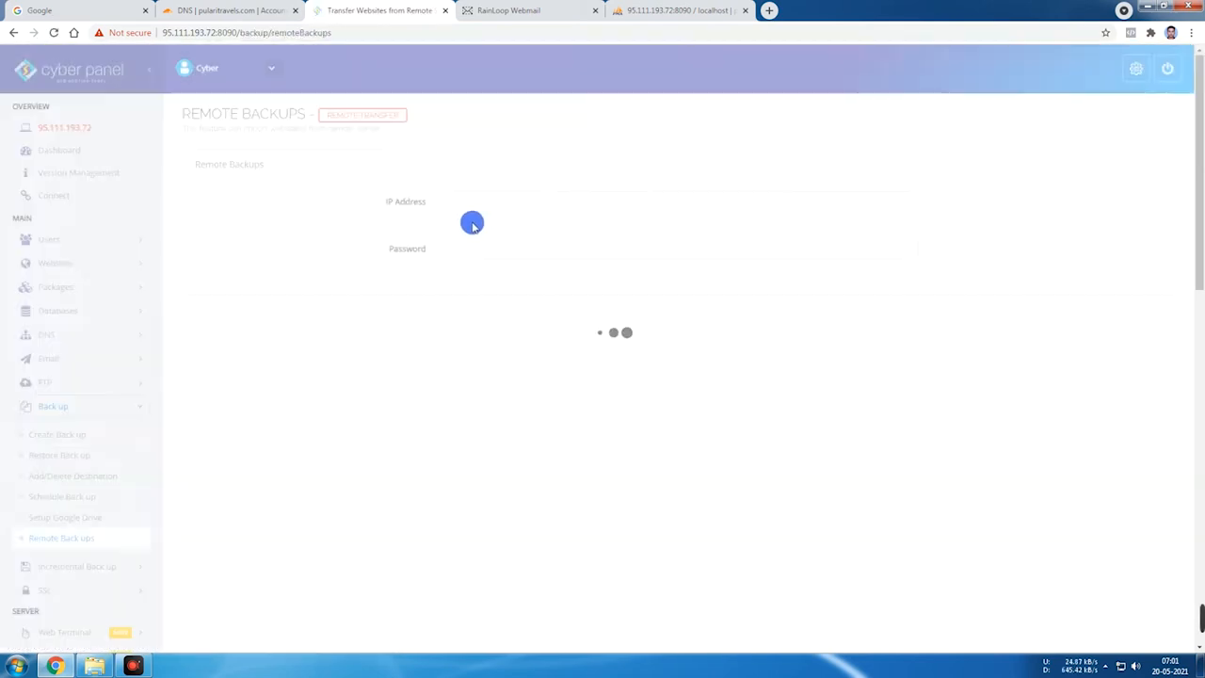
{"action": "right_click", "coordinate": [471, 202]}
{"action": "left_click", "coordinate": [509, 281]}
{"action": "left_click", "coordinate": [488, 251]}
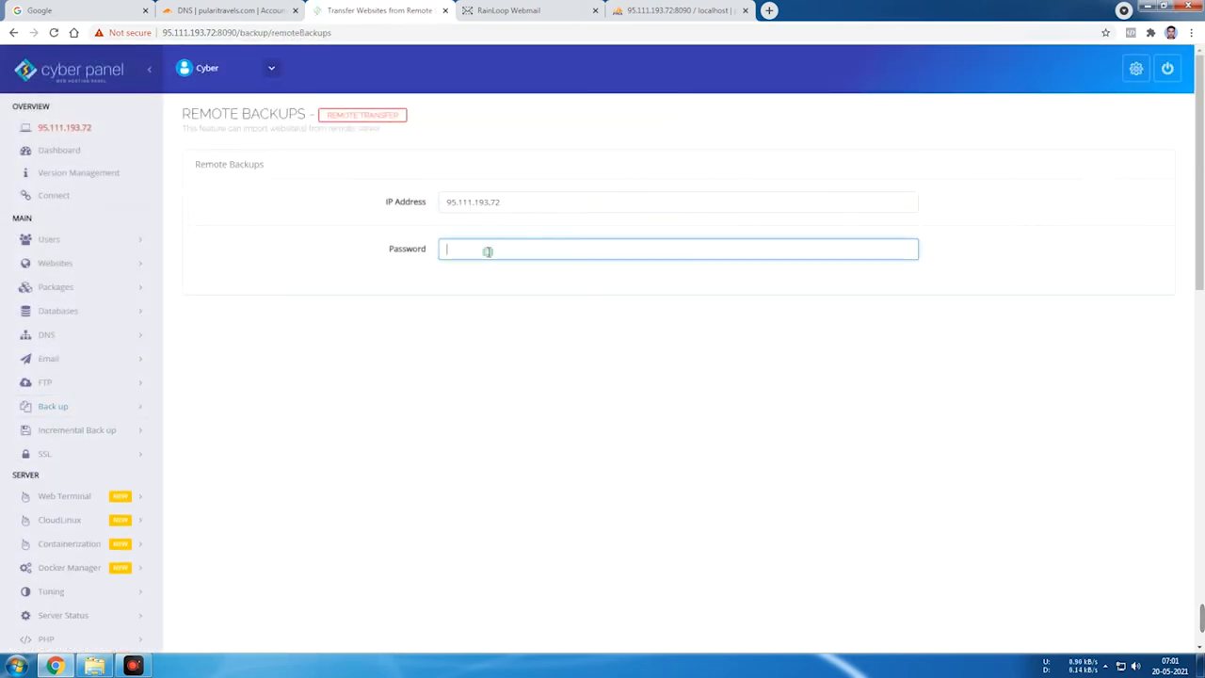
{"action": "type", "text": "•••"}
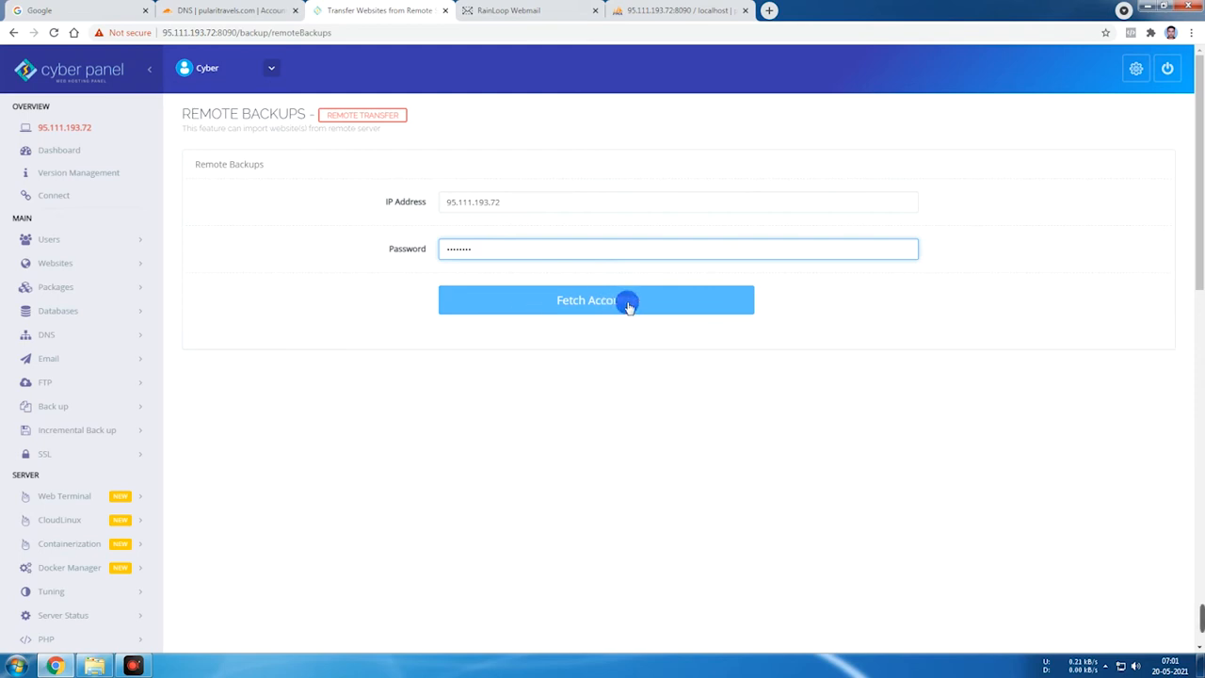
Expand the incremental backup features and look through the create, destination, schedule and remote restore options
{"action": "scroll", "coordinate": [456, 419], "scroll_direction": "down", "scroll_amount": 2}
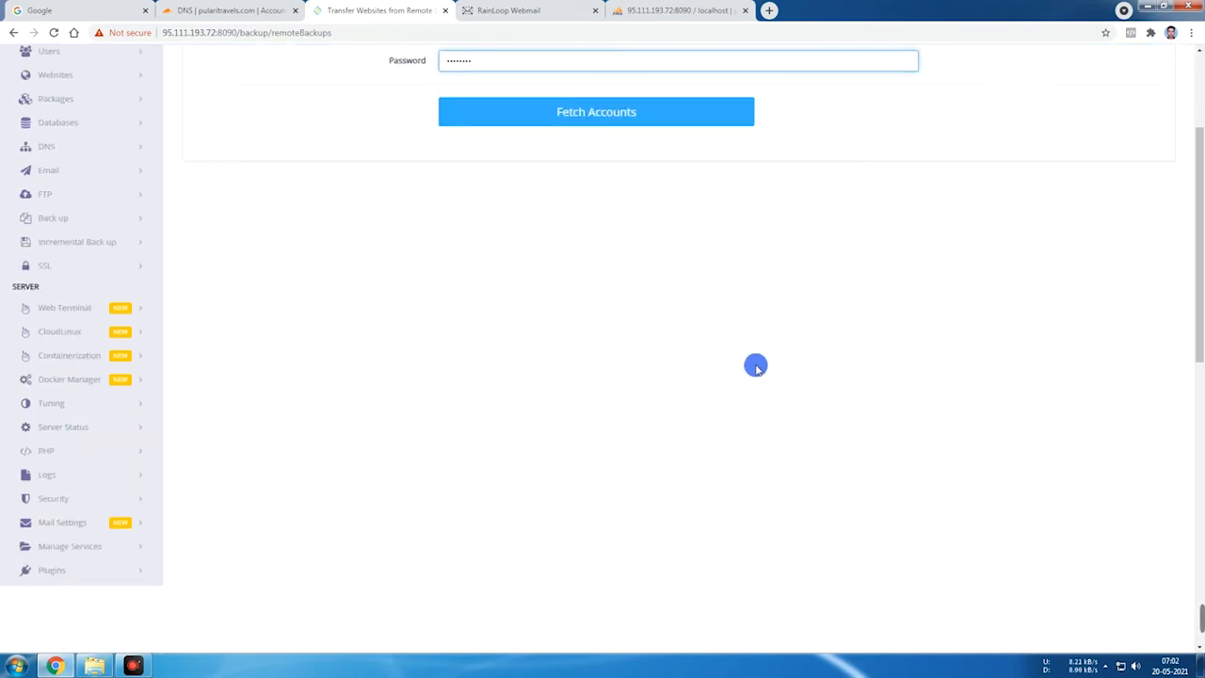
{"action": "scroll", "coordinate": [543, 384], "scroll_direction": "up", "scroll_amount": 1}
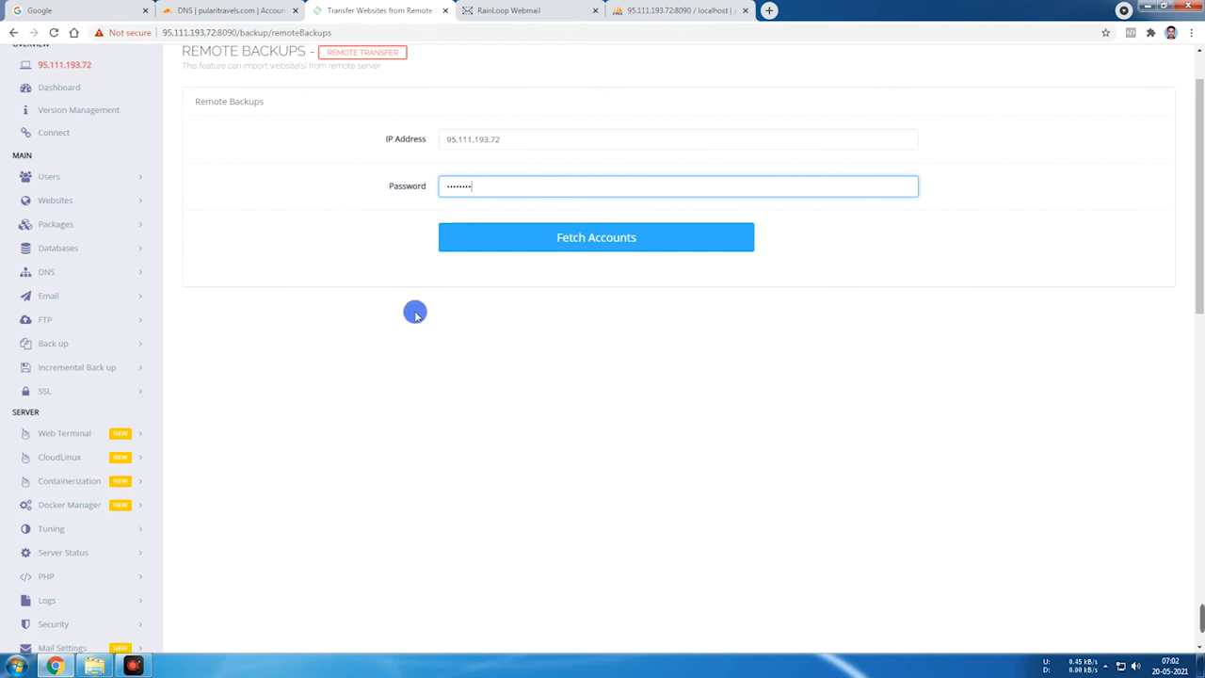
{"action": "scroll", "coordinate": [235, 330], "scroll_direction": "down", "scroll_amount": 1}
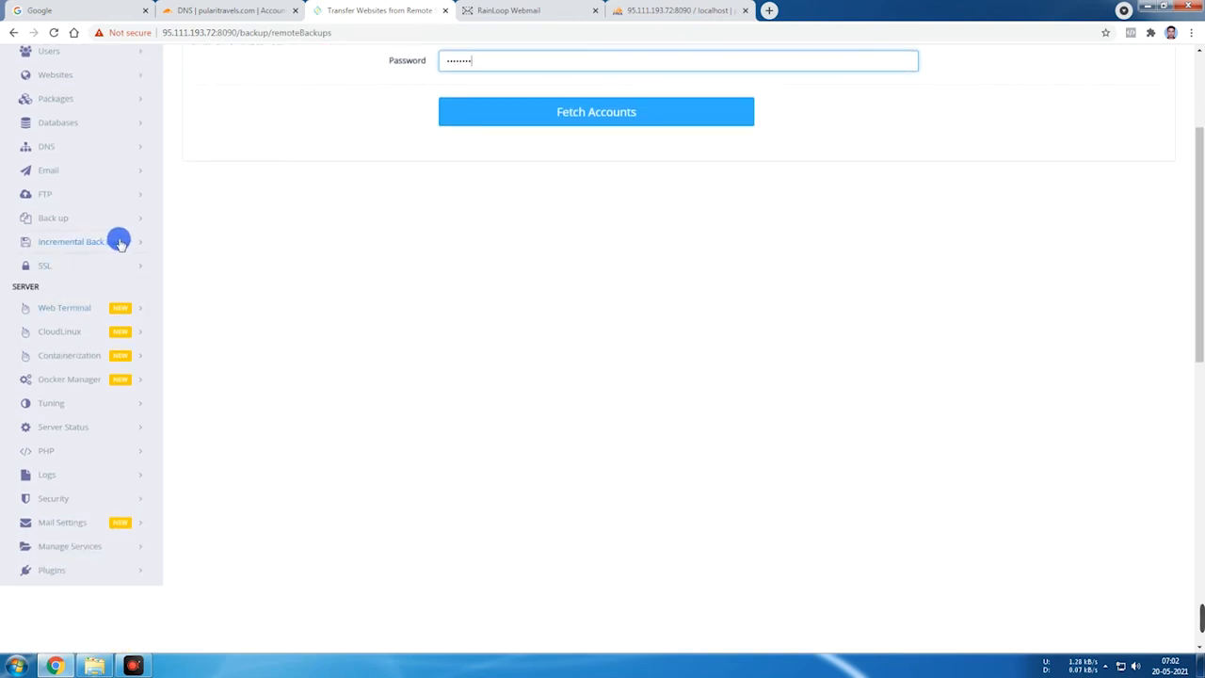
{"action": "left_click", "coordinate": [134, 244]}
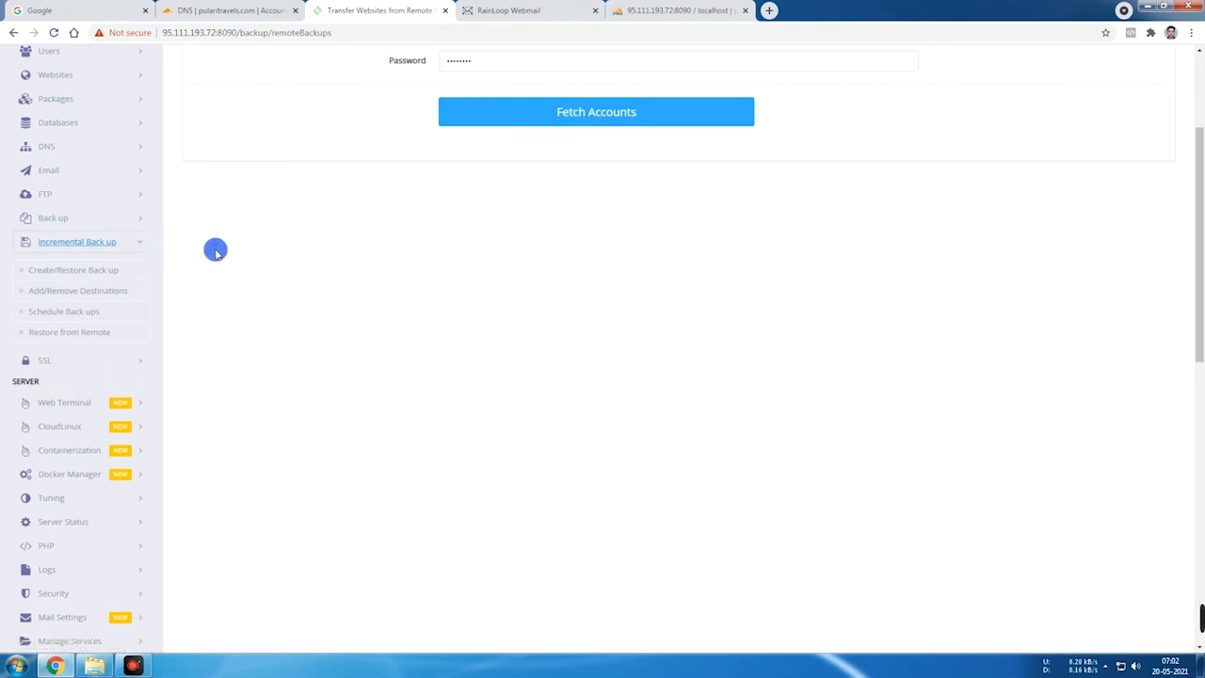
Expand the SSL features and examine the Manage SSL, Hostname SSL and MailServer SSL options
{"action": "left_click", "coordinate": [178, 359]}
{"action": "left_click", "coordinate": [134, 272]}
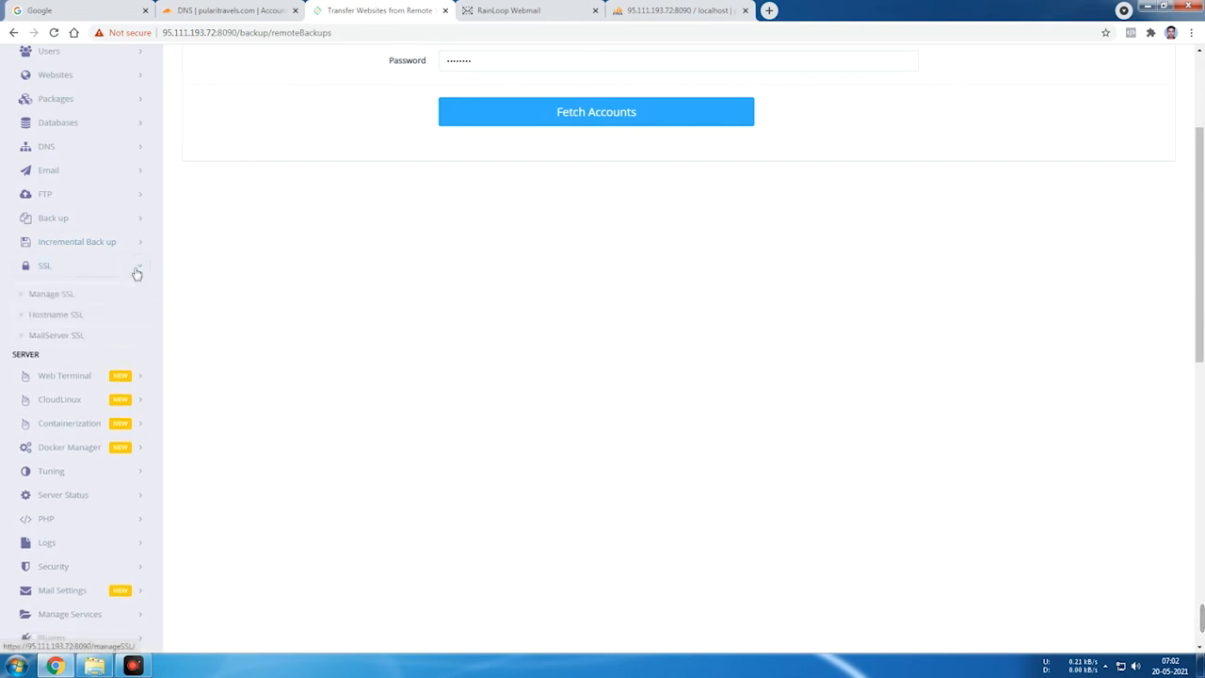
{"action": "left_click", "coordinate": [114, 276]}
{"action": "scroll", "coordinate": [250, 307], "scroll_direction": "down", "scroll_amount": 1}
{"action": "scroll", "coordinate": [188, 288], "scroll_direction": "up", "scroll_amount": 2}
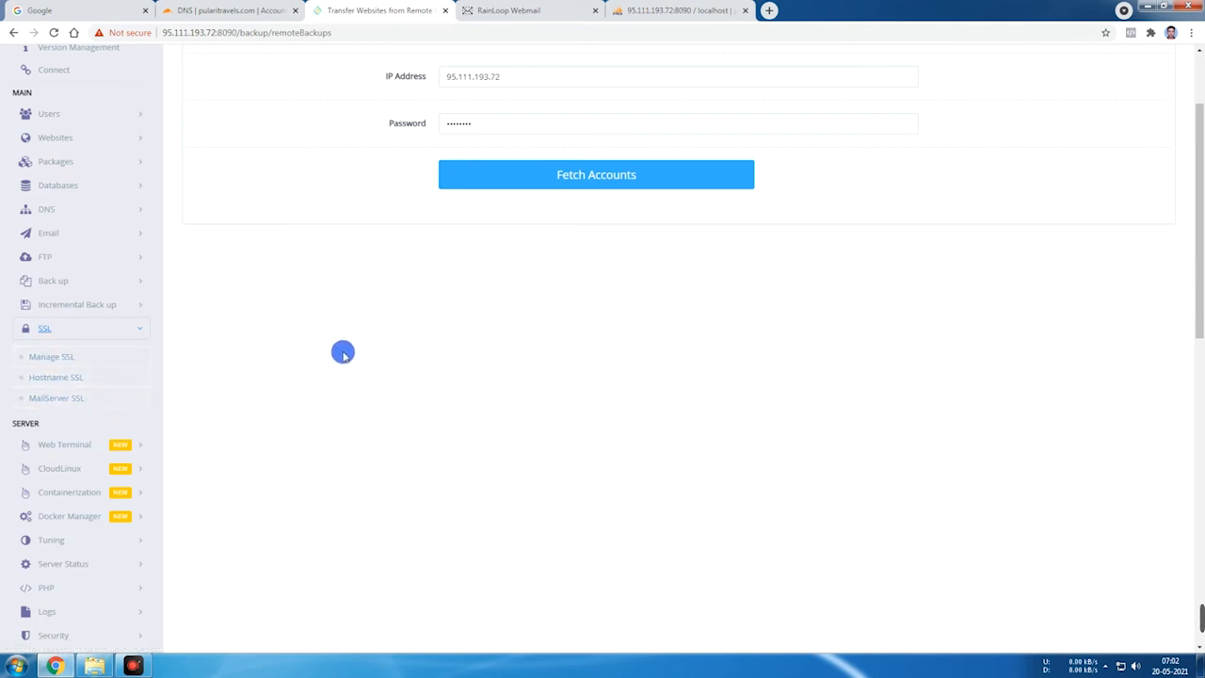
{"action": "scroll", "coordinate": [189, 339], "scroll_direction": "down", "scroll_amount": 2}
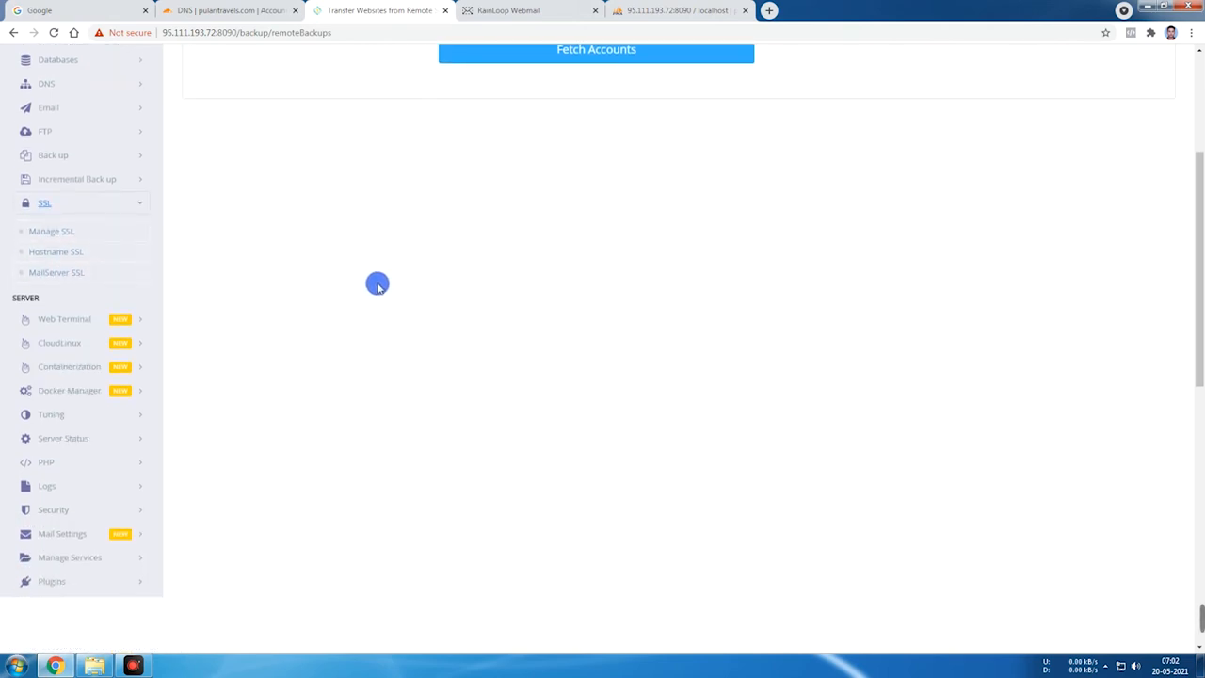
Expand the Web Terminal features and open the server's terminal page to look it over
{"action": "left_click", "coordinate": [136, 319]}
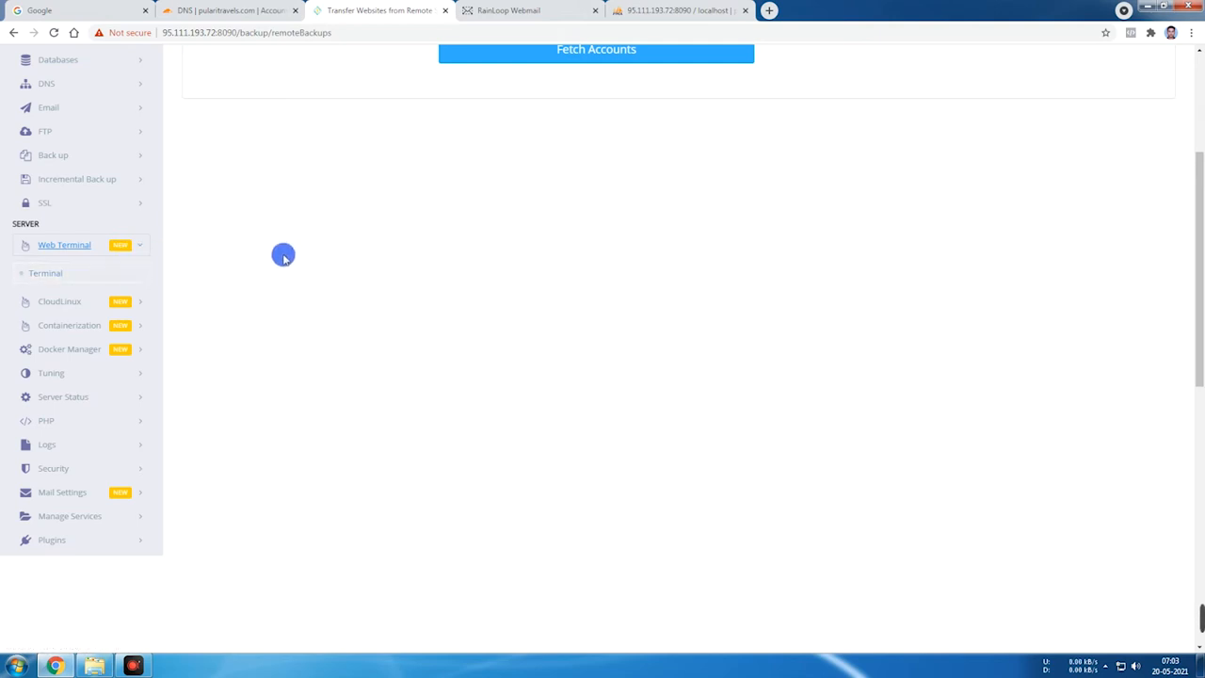
{"action": "left_click", "coordinate": [55, 273]}
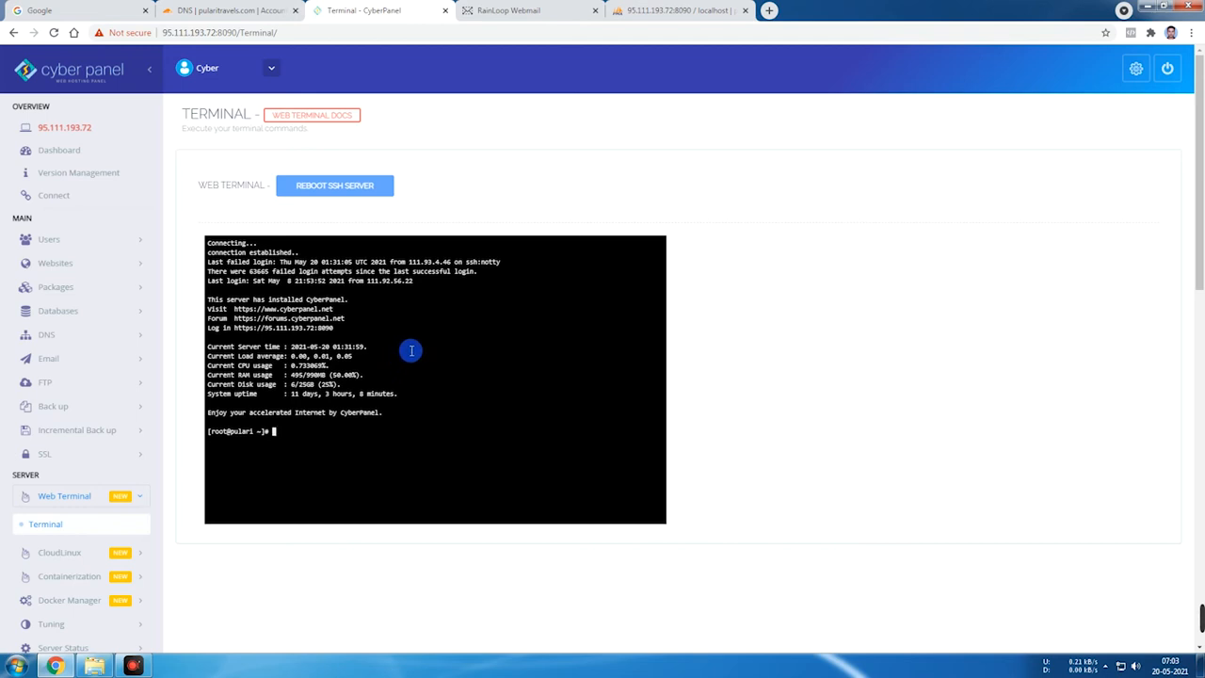
{"action": "scroll", "coordinate": [132, 492], "scroll_direction": "down", "scroll_amount": 1}
{"action": "scroll", "coordinate": [132, 492], "scroll_direction": "down", "scroll_amount": 2}
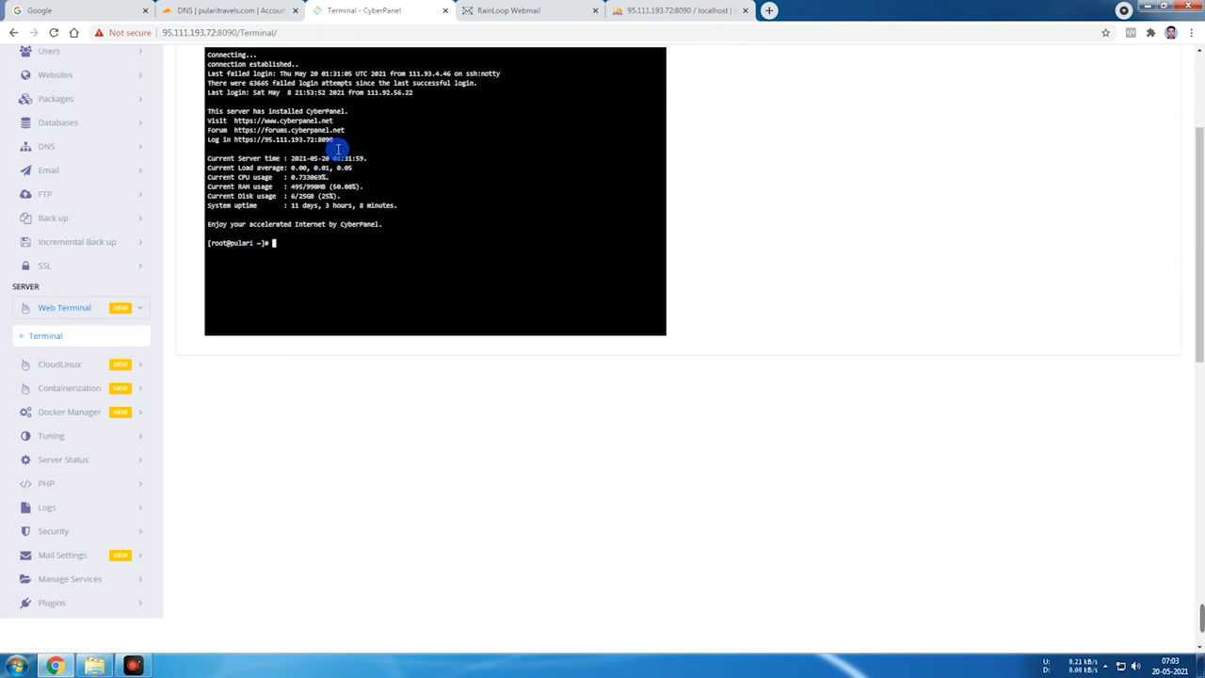
Expand the CloudLinux, Containerization and Docker Manager features in turn and look through their options
{"action": "left_click", "coordinate": [133, 366]}
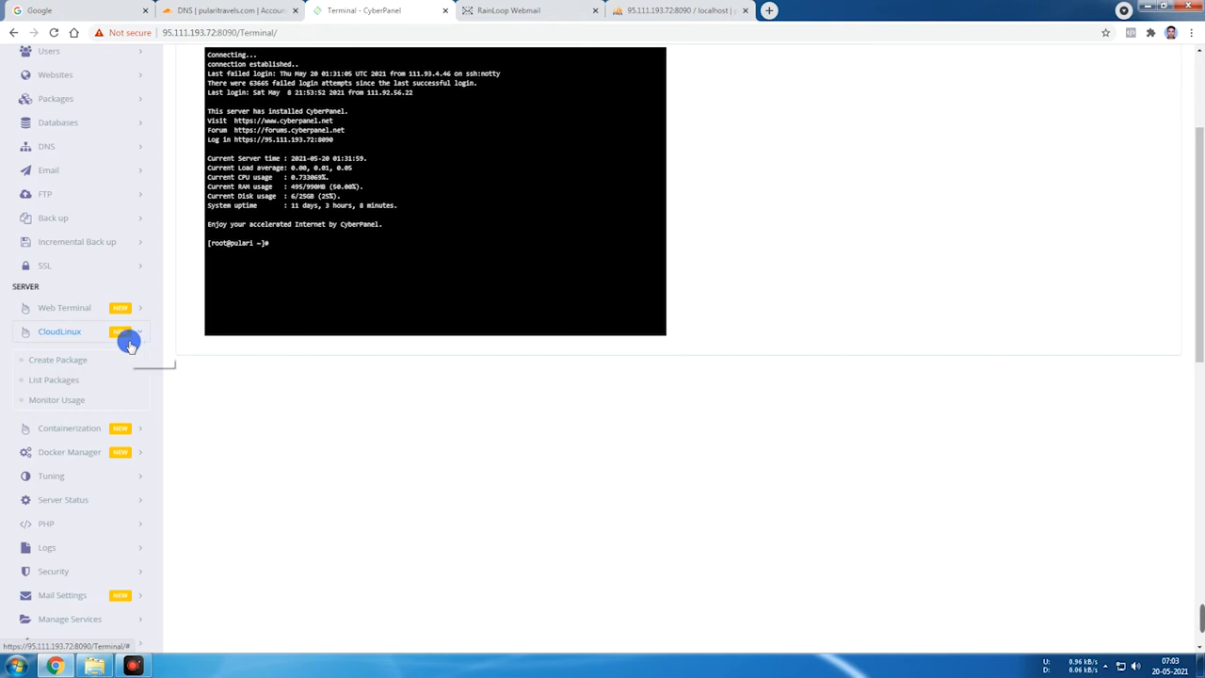
{"action": "scroll", "coordinate": [126, 339], "scroll_direction": "down", "scroll_amount": 2}
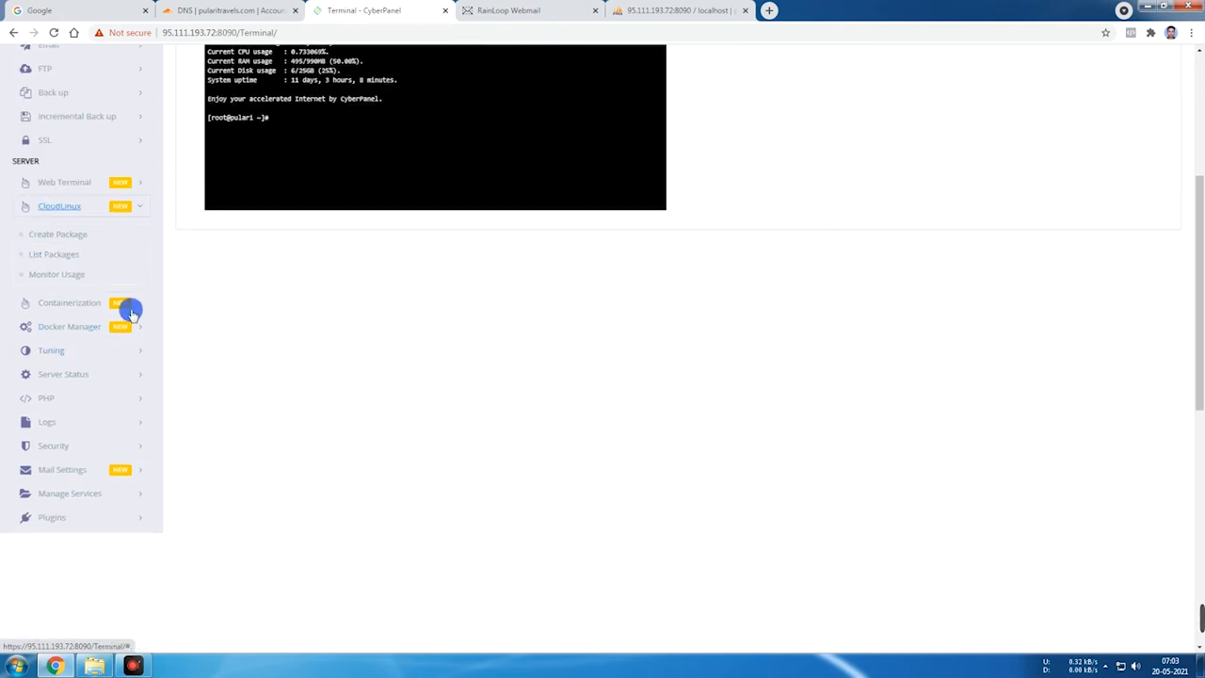
{"action": "left_click", "coordinate": [139, 302]}
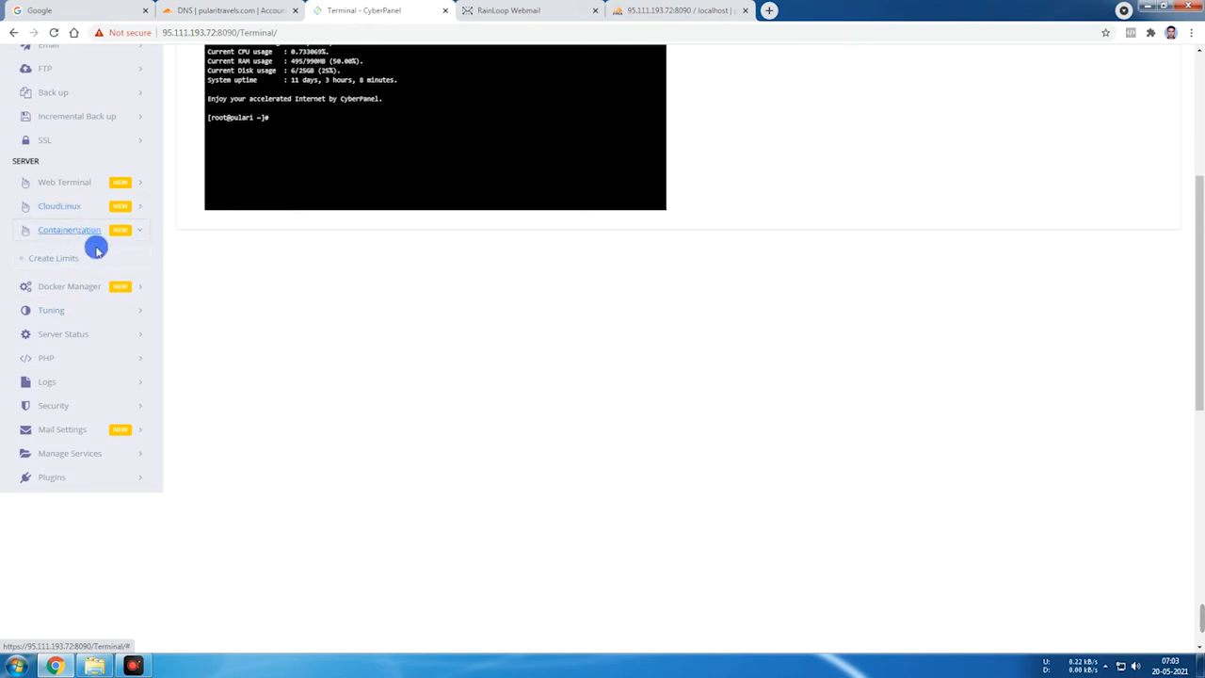
{"action": "left_click", "coordinate": [137, 288]}
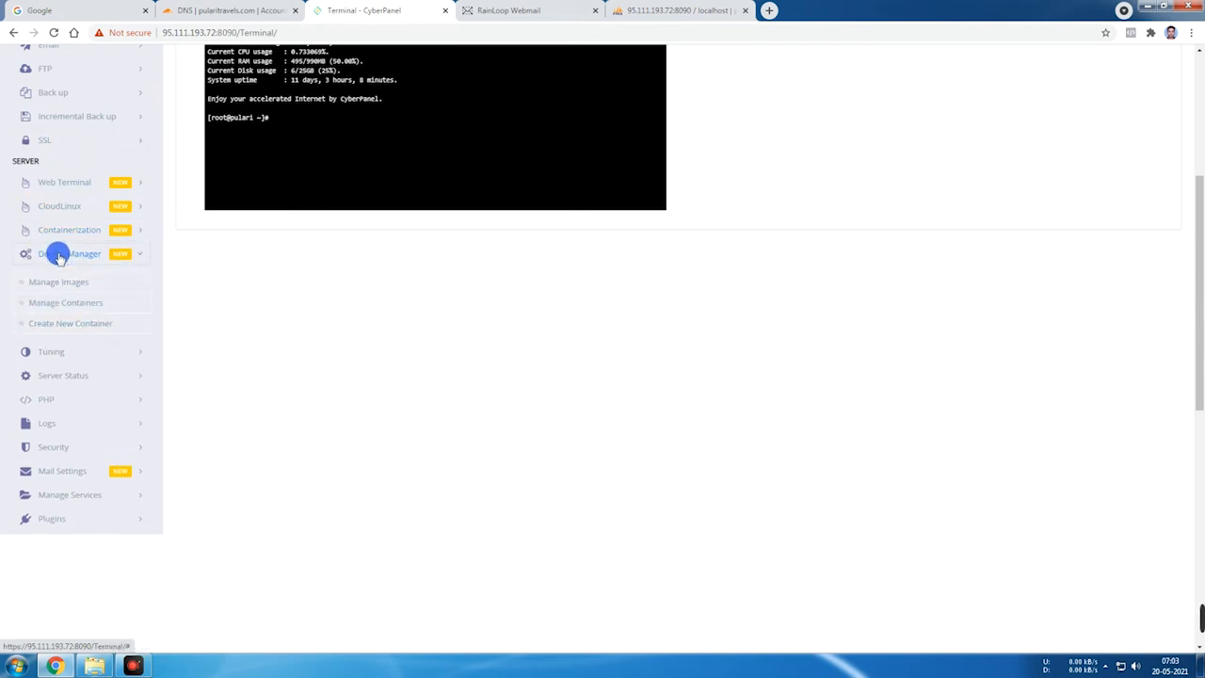
Open LiteSpeed Tuning and examine the connection limits, connection timeout and in-memory cache size fields
{"action": "left_click", "coordinate": [123, 356]}
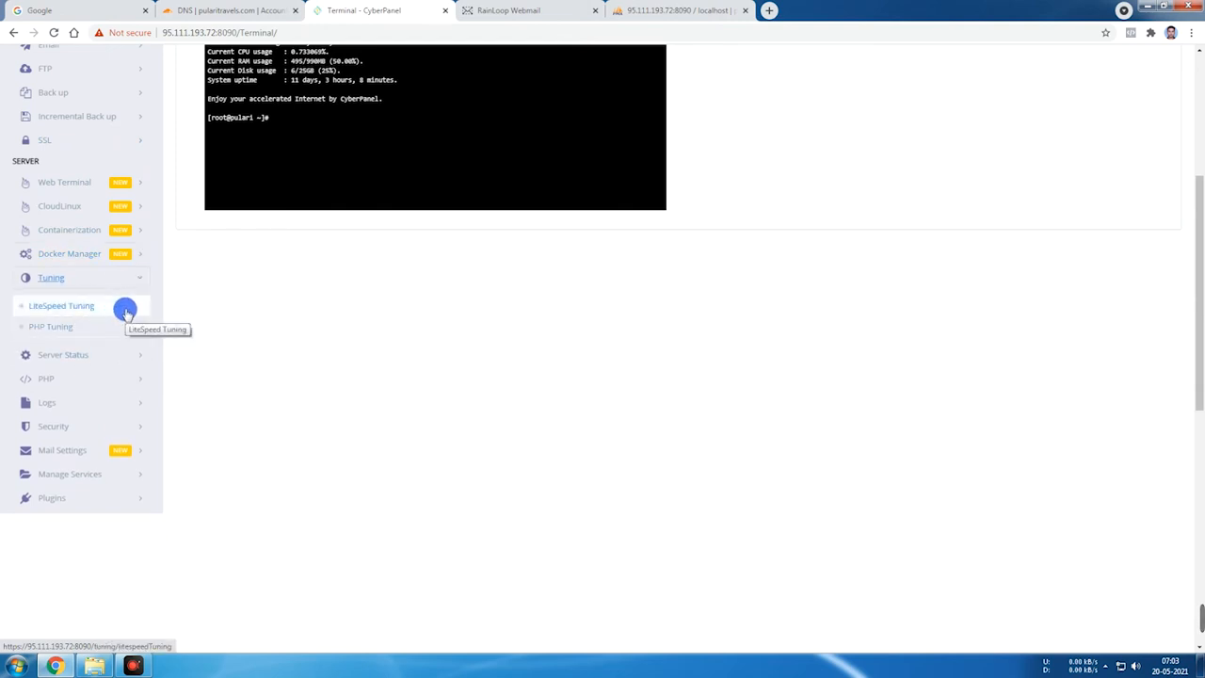
{"action": "left_click", "coordinate": [85, 305]}
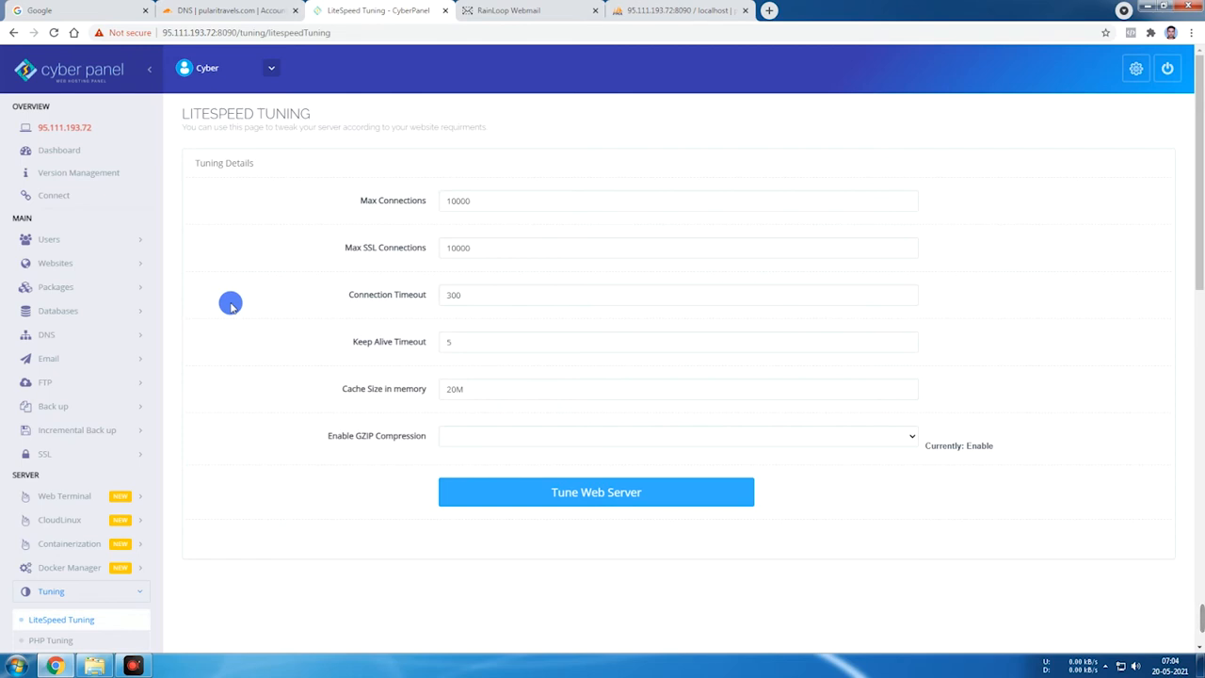
{"action": "left_click", "coordinate": [525, 200]}
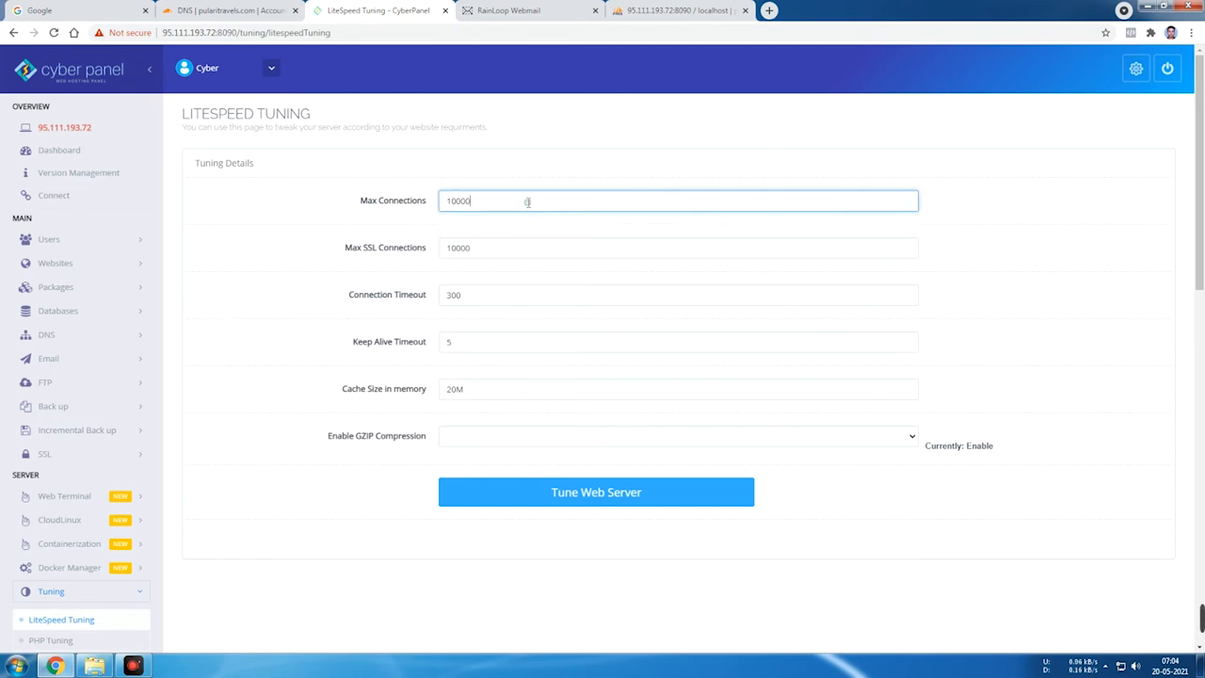
{"action": "left_click", "coordinate": [550, 250]}
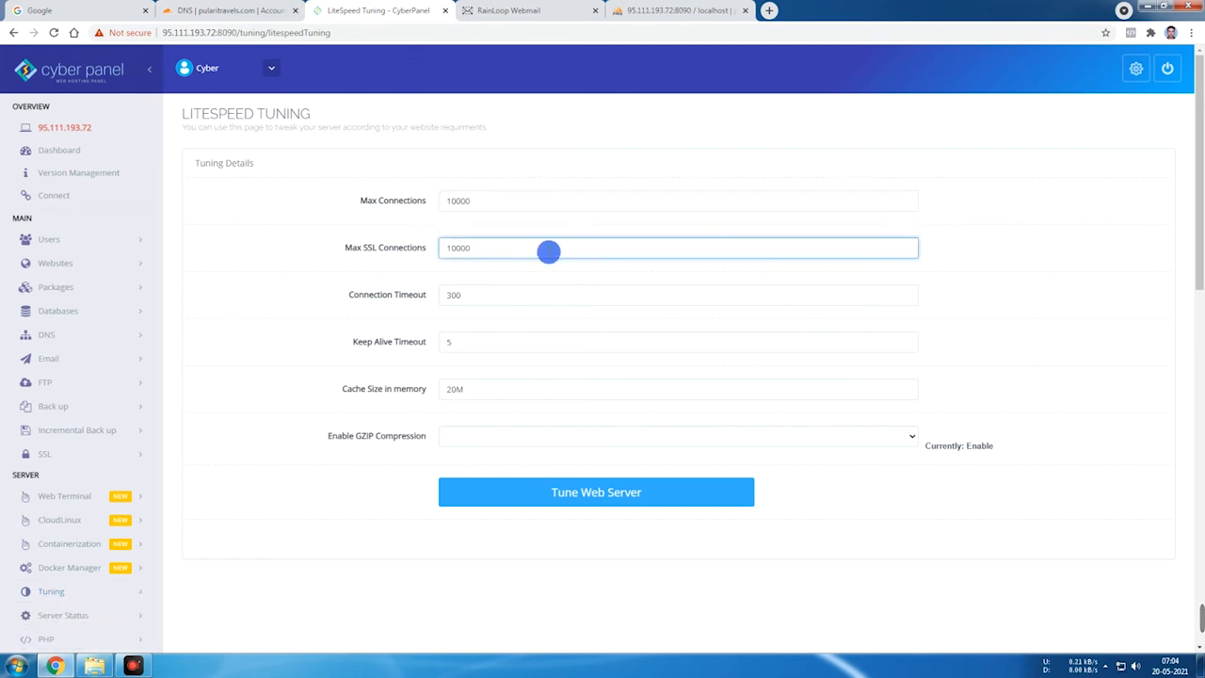
{"action": "left_click", "coordinate": [504, 292]}
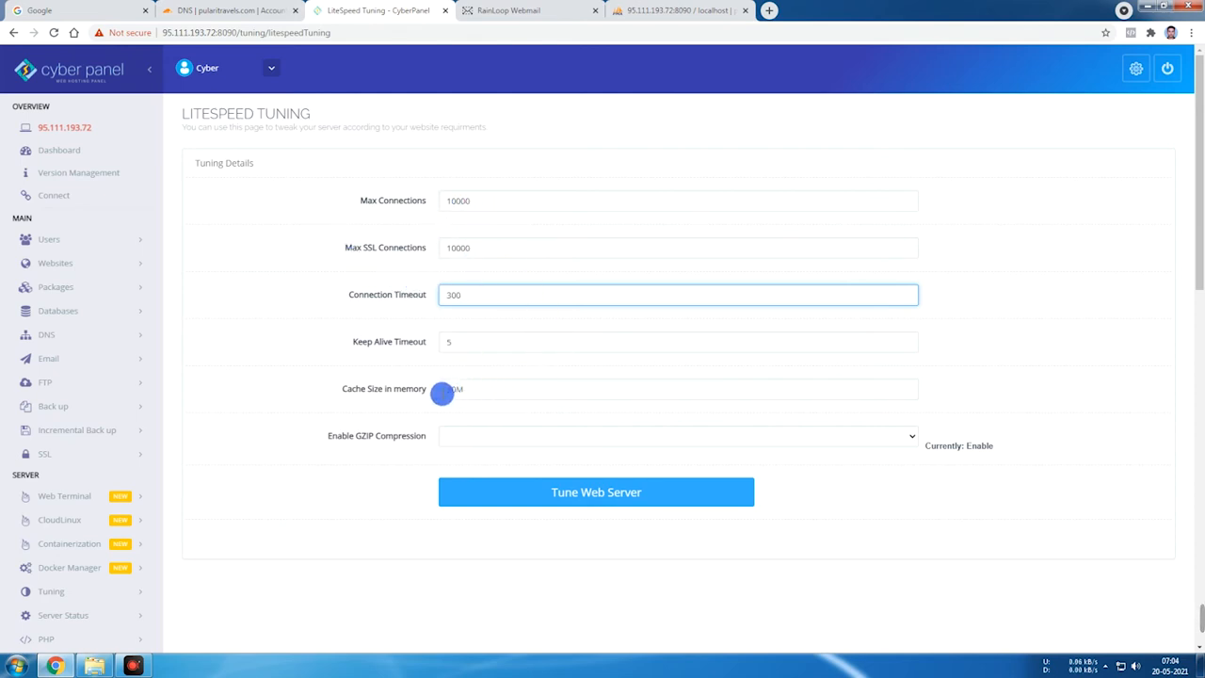
{"action": "left_click_drag", "start_coordinate": [340, 390], "coordinate": [354, 398]}
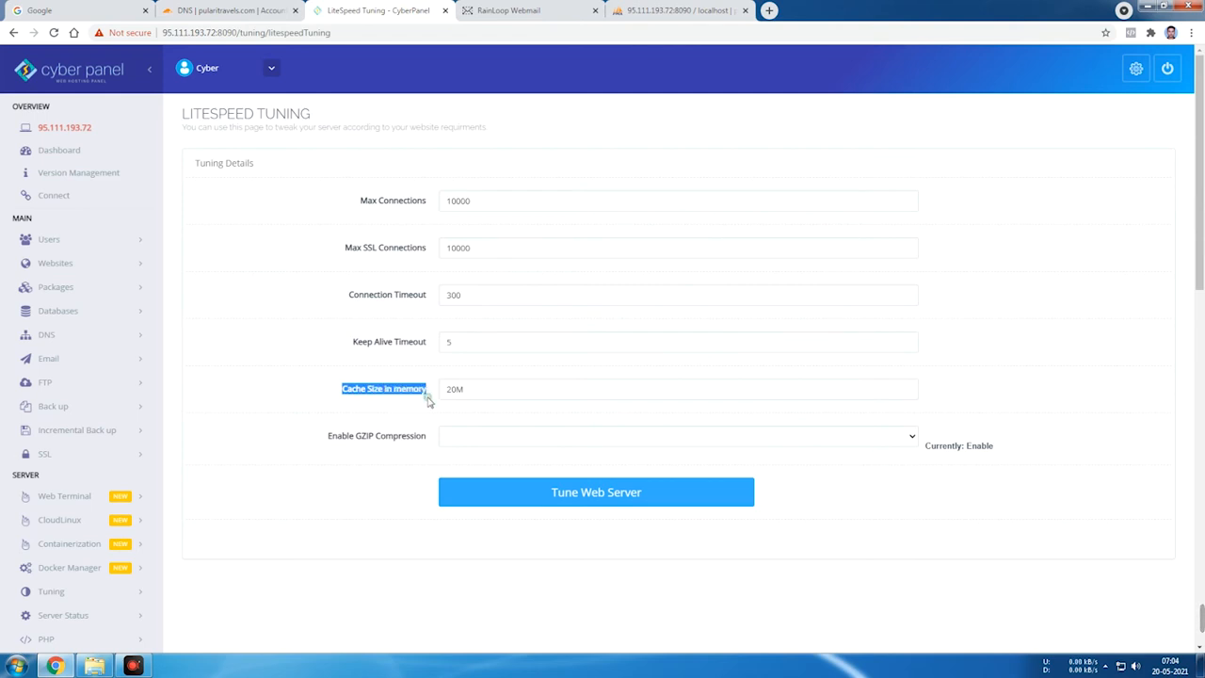
{"action": "left_click", "coordinate": [468, 388]}
Choose Enable for GZIP compression in the LiteSpeed tuning details without applying the change
{"action": "left_click", "coordinate": [452, 436]}
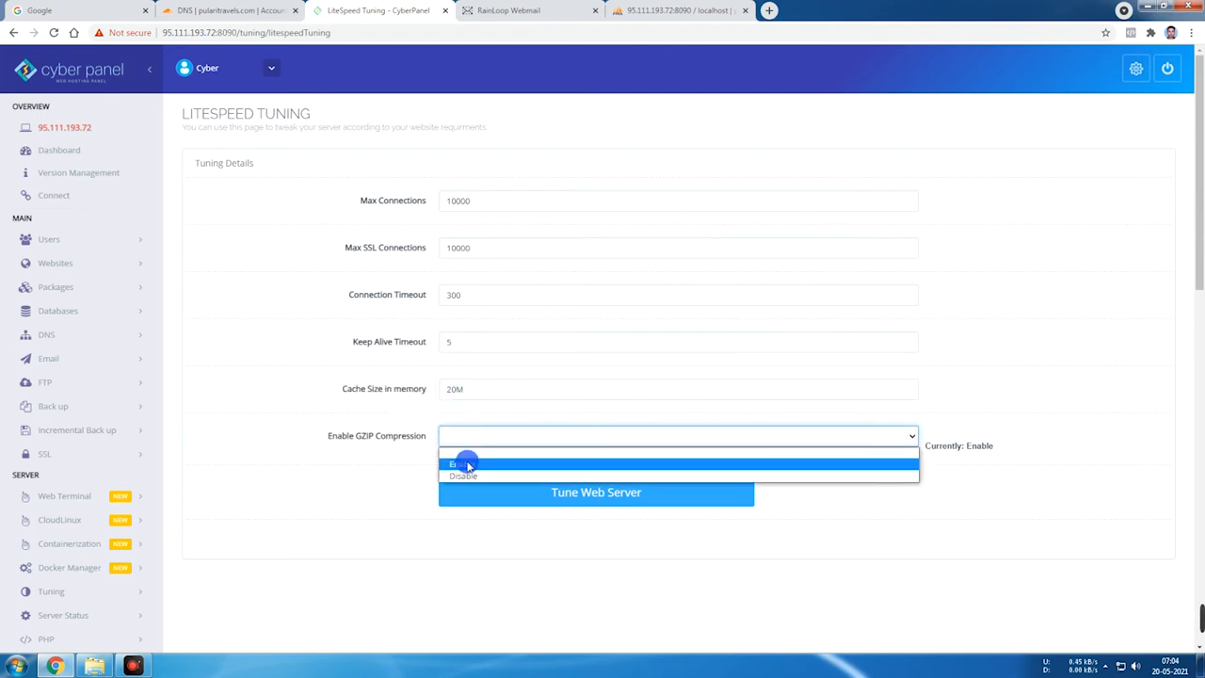
{"action": "left_click", "coordinate": [468, 465]}
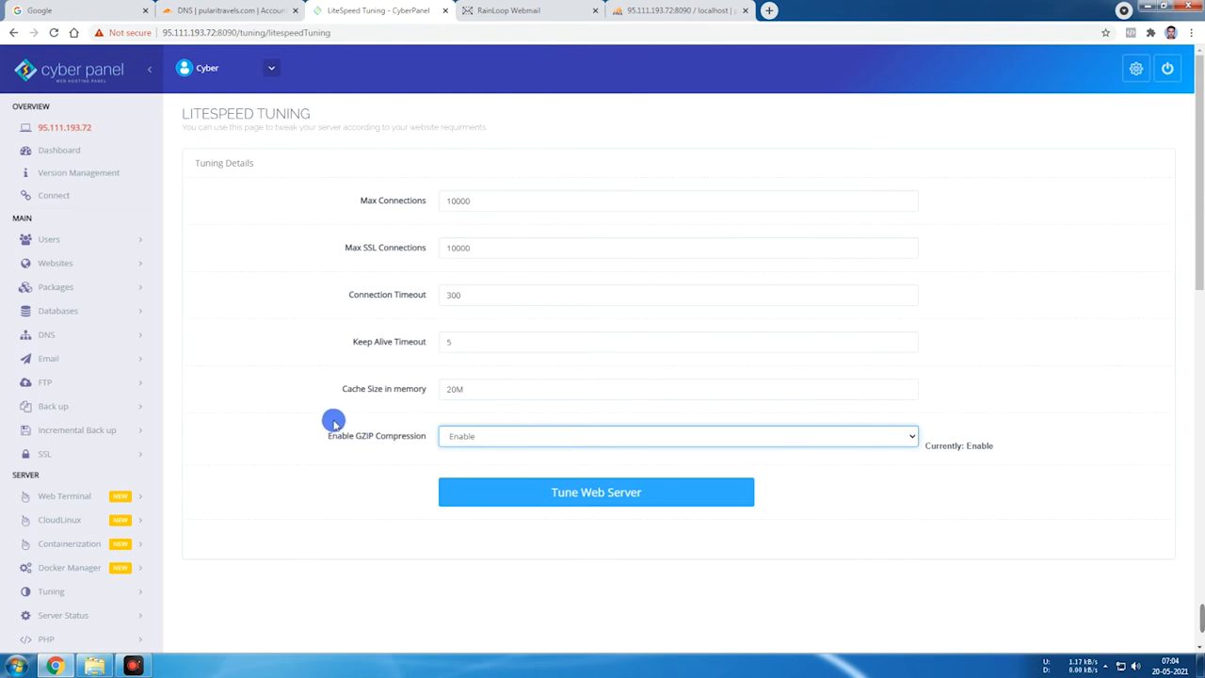
{"action": "scroll", "coordinate": [283, 386], "scroll_direction": "down", "scroll_amount": 2}
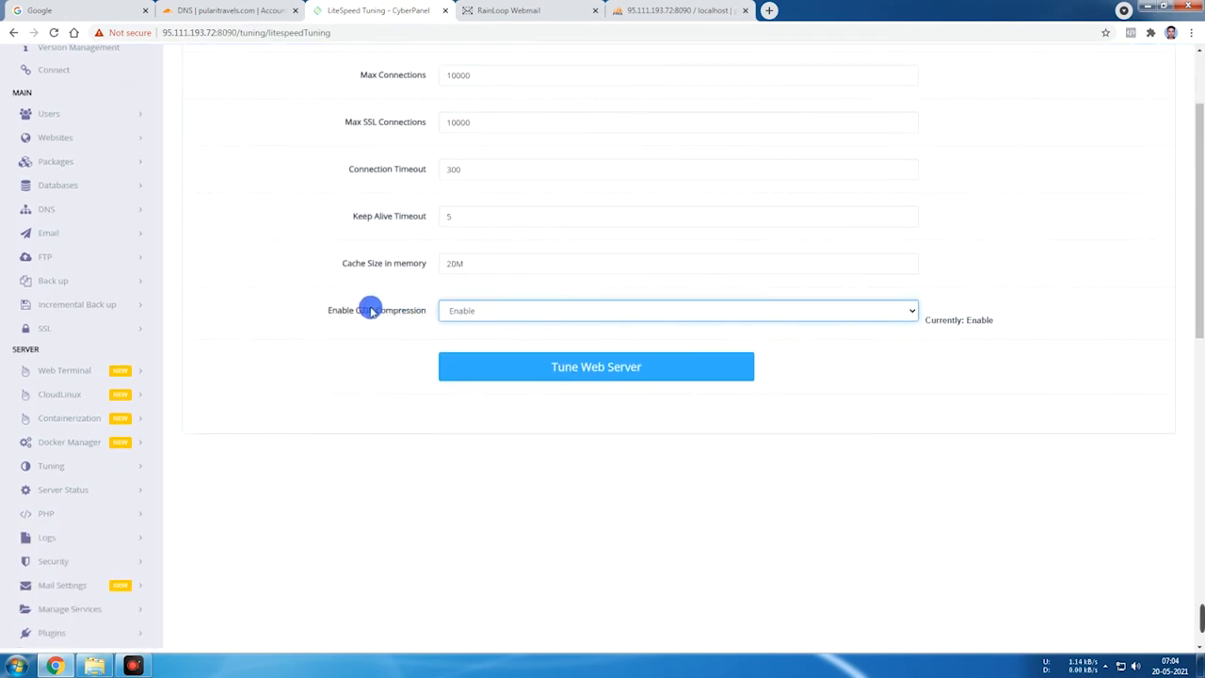
{"action": "scroll", "coordinate": [164, 325], "scroll_direction": "down", "scroll_amount": 2}
{"action": "scroll", "coordinate": [423, 189], "scroll_direction": "up", "scroll_amount": 3}
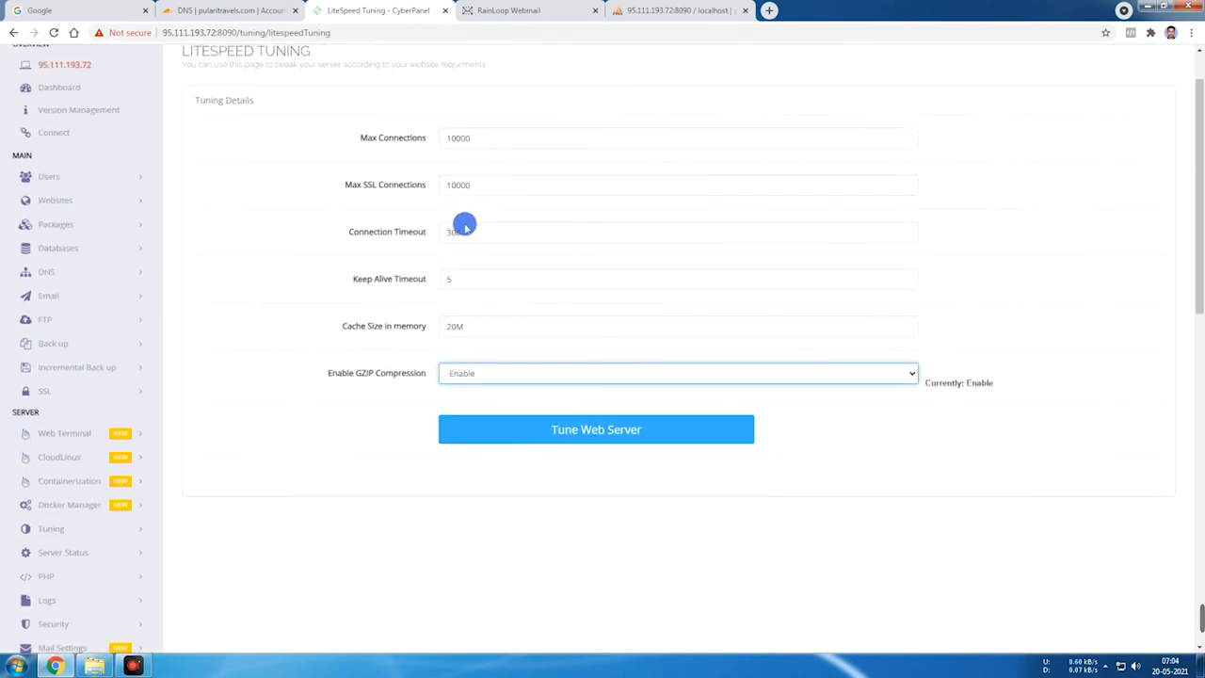
Open PHP Tuning and select lsphp74 to load its tuning details
{"action": "scroll", "coordinate": [329, 324], "scroll_direction": "down", "scroll_amount": 3}
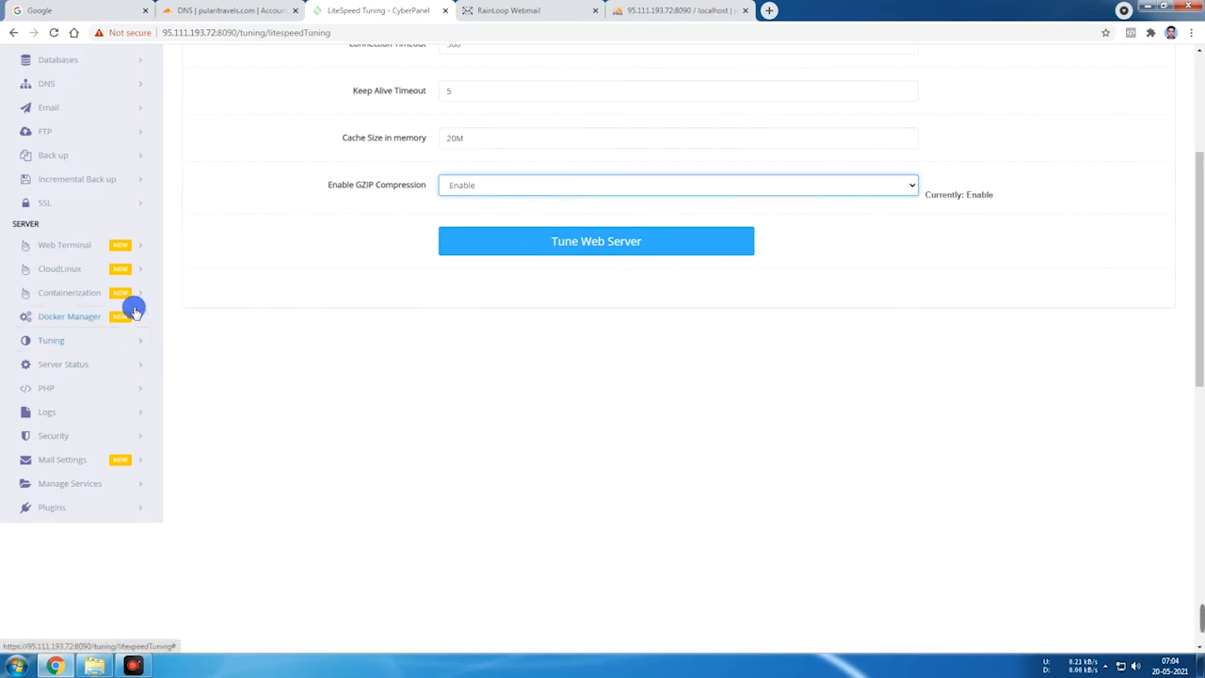
{"action": "left_click", "coordinate": [115, 340]}
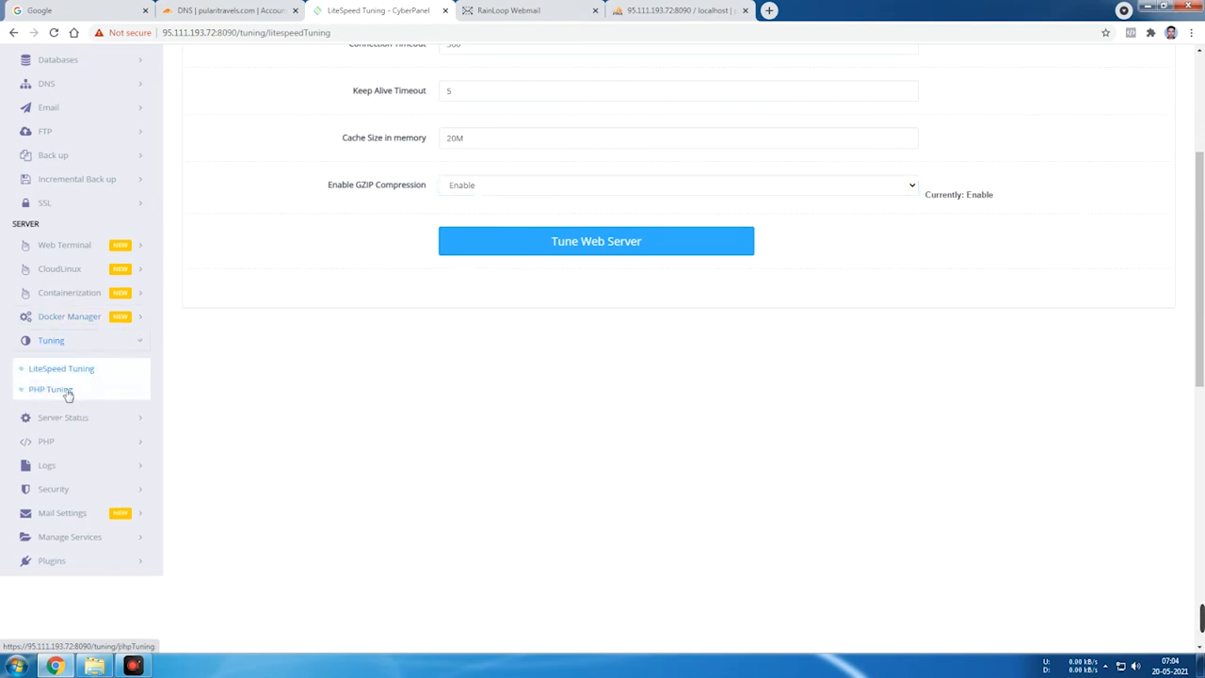
{"action": "left_click", "coordinate": [68, 390]}
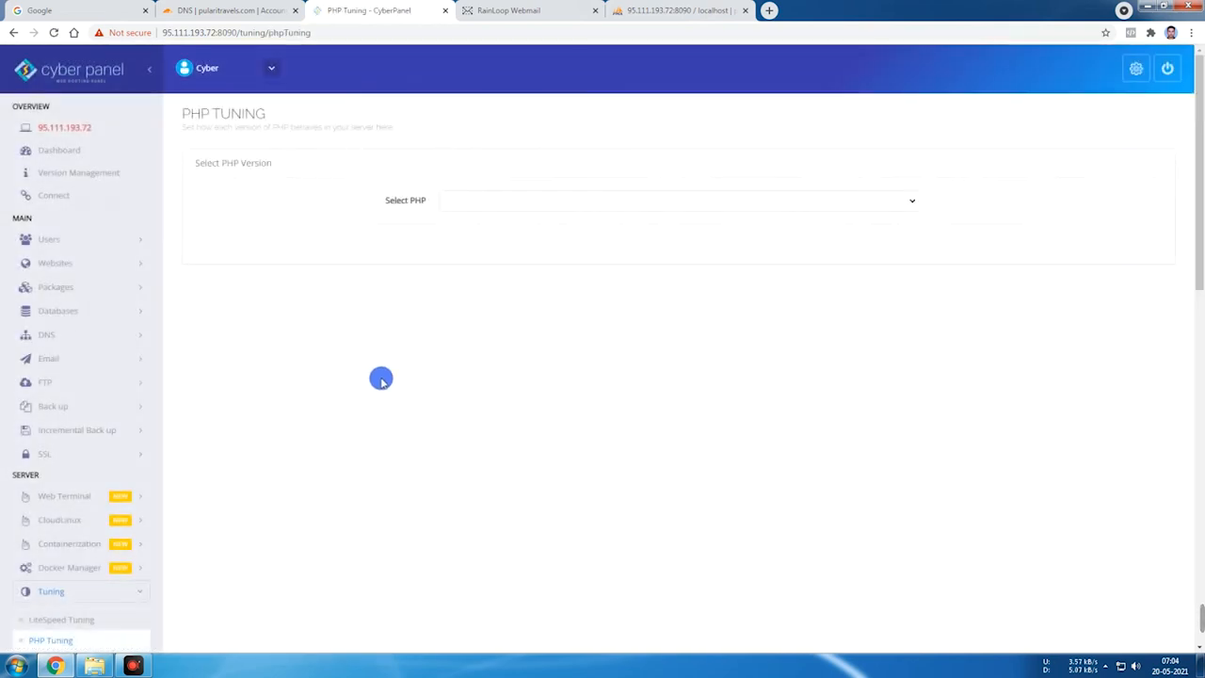
{"action": "left_click", "coordinate": [458, 209]}
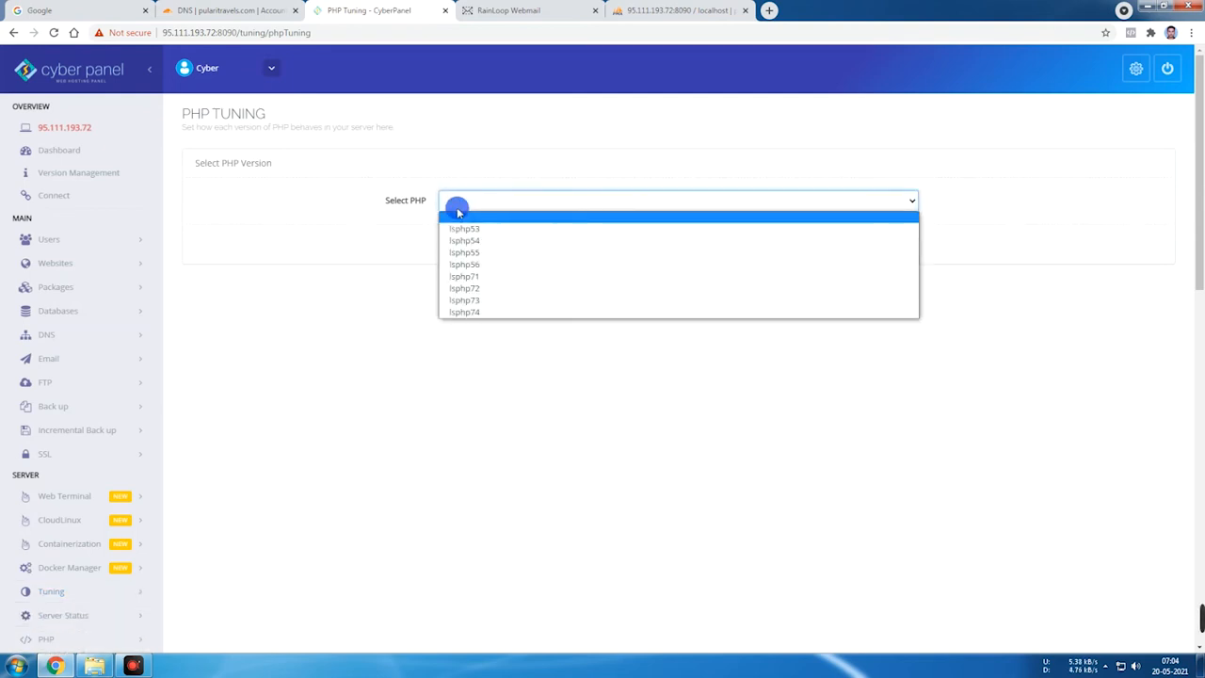
{"action": "left_click", "coordinate": [473, 314]}
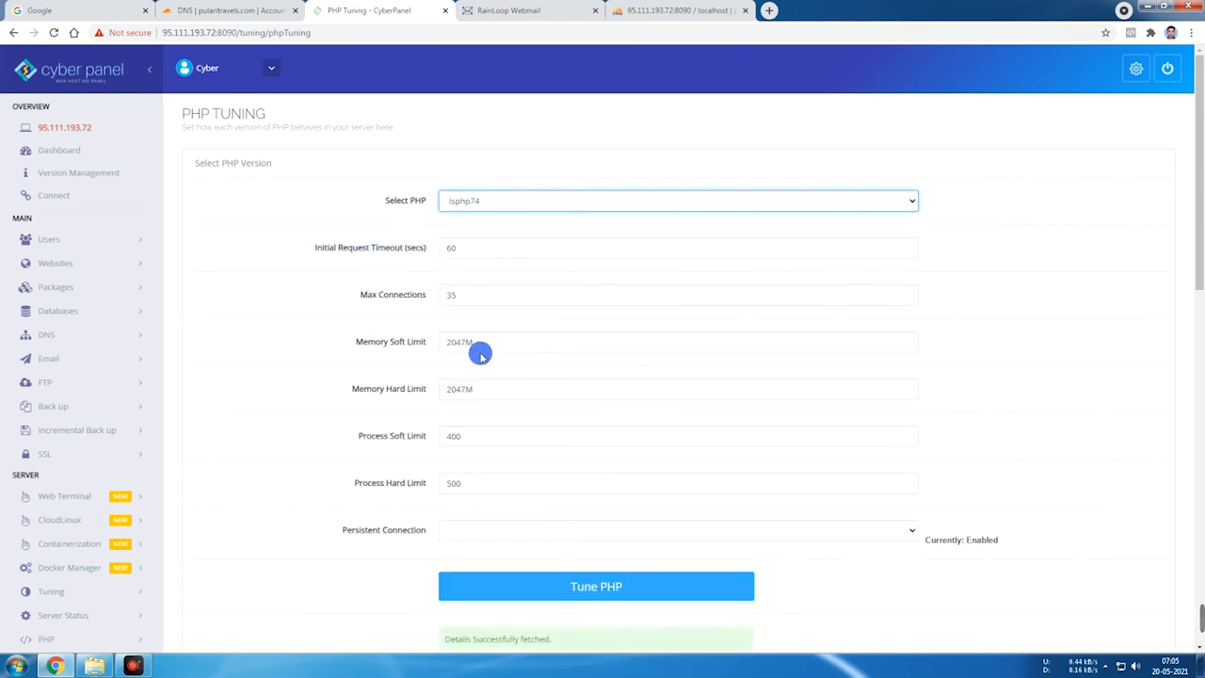
Examine the lsphp74 timeout, connection, memory and process limits and the list of available PHP versions, keeping lsphp74 selected
{"action": "scroll", "coordinate": [487, 347], "scroll_direction": "down", "scroll_amount": 2}
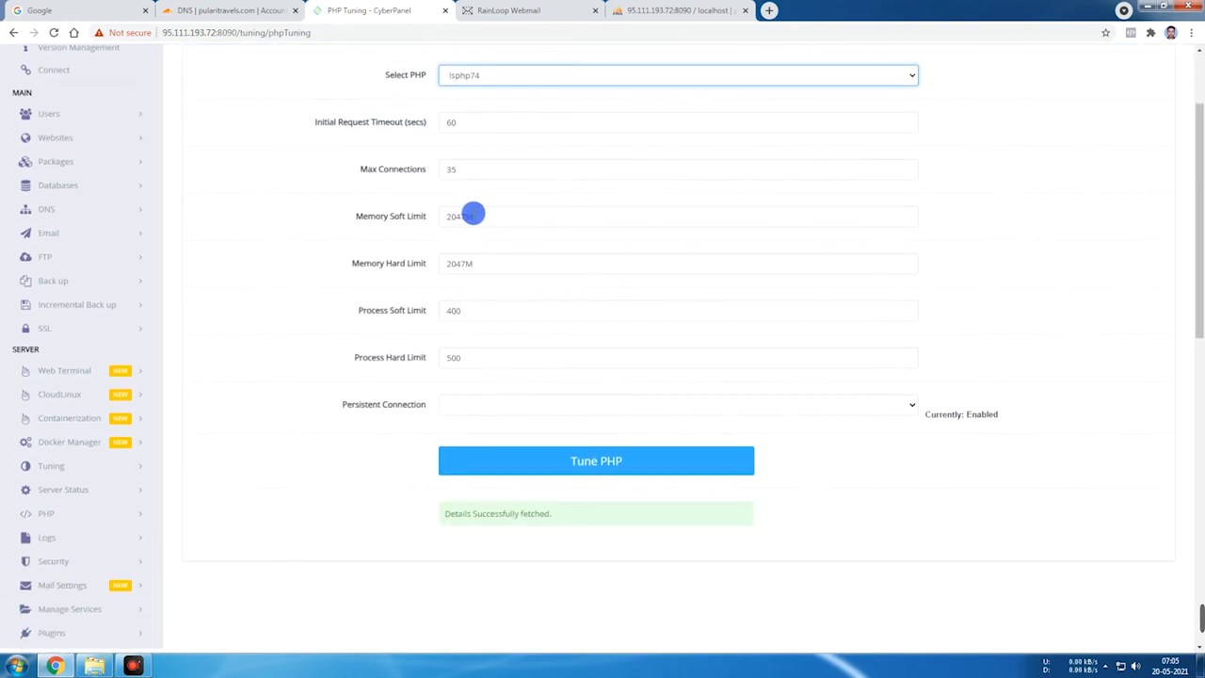
{"action": "scroll", "coordinate": [489, 252], "scroll_direction": "down", "scroll_amount": 1}
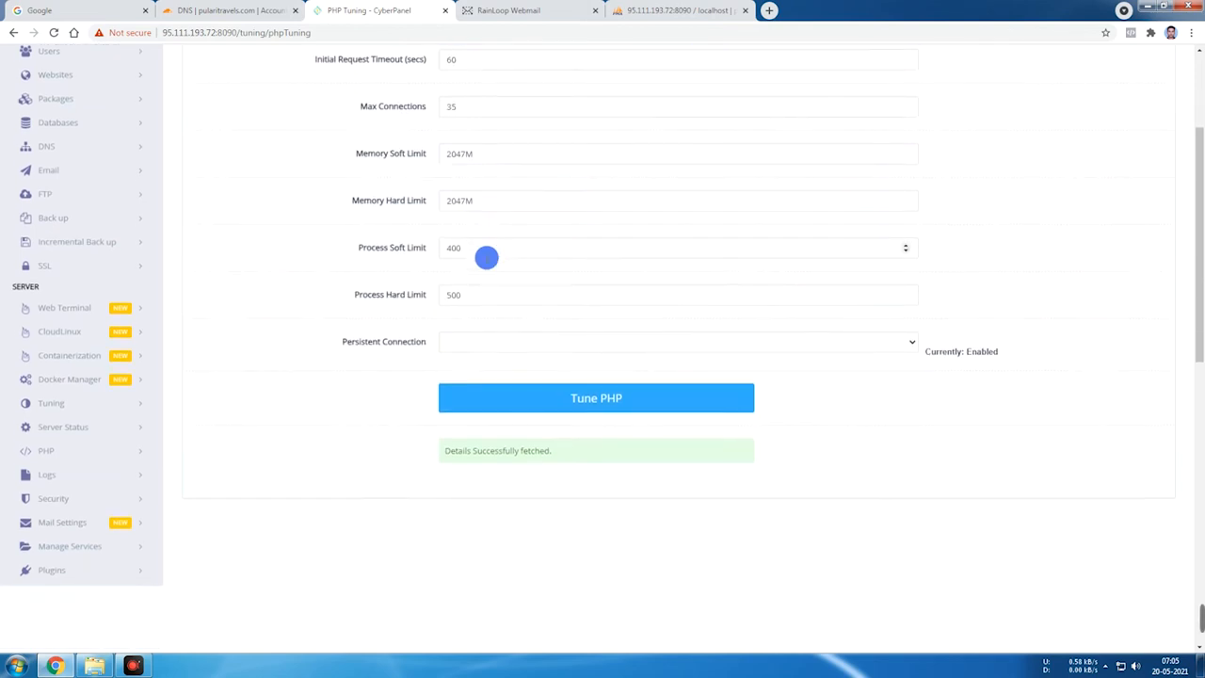
{"action": "scroll", "coordinate": [492, 335], "scroll_direction": "up", "scroll_amount": 2}
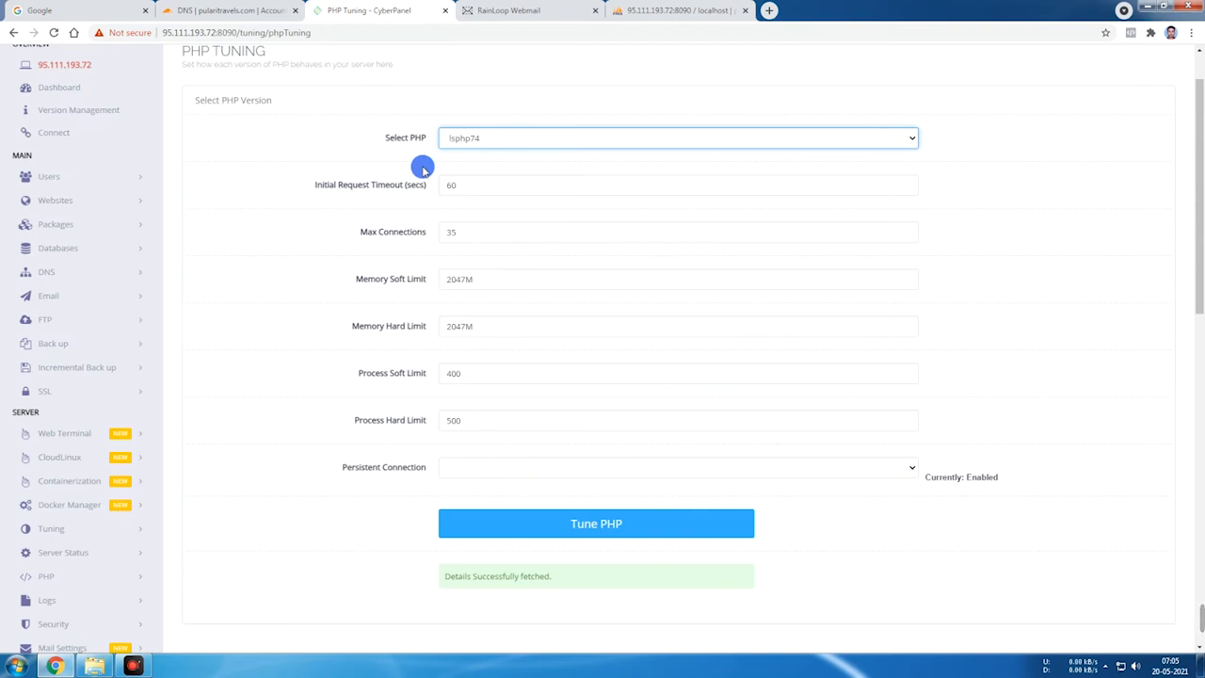
{"action": "left_click", "coordinate": [519, 140]}
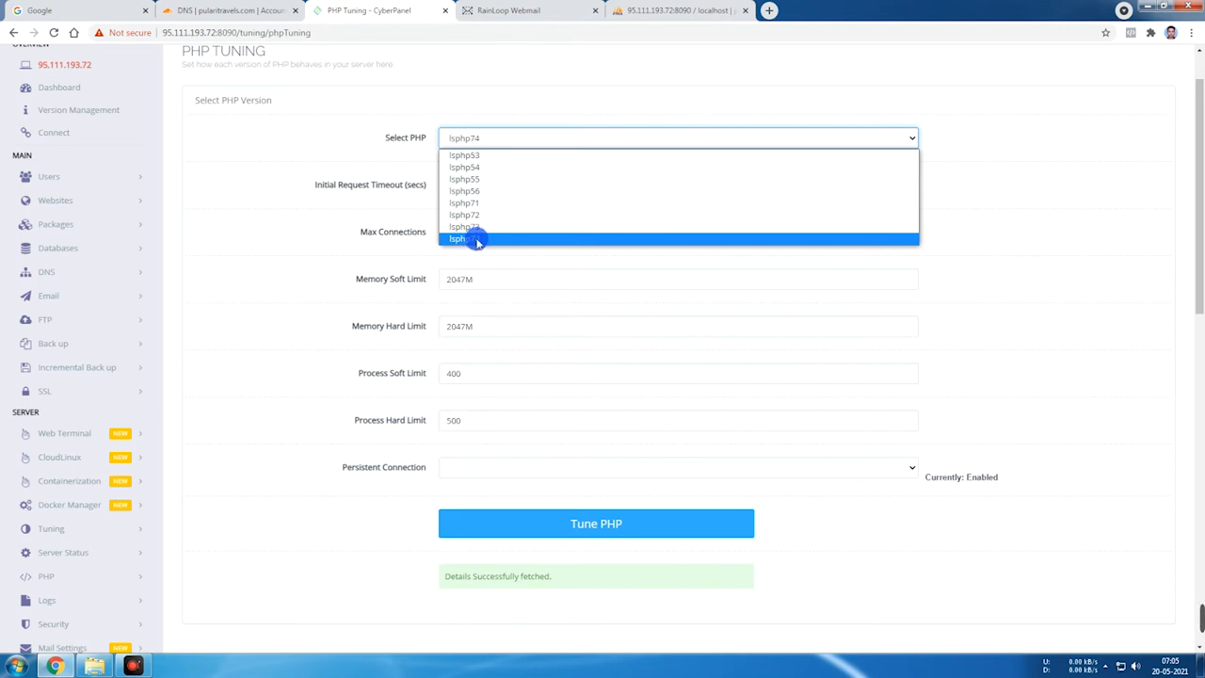
{"action": "left_click", "coordinate": [476, 240]}
{"action": "left_click", "coordinate": [516, 138]}
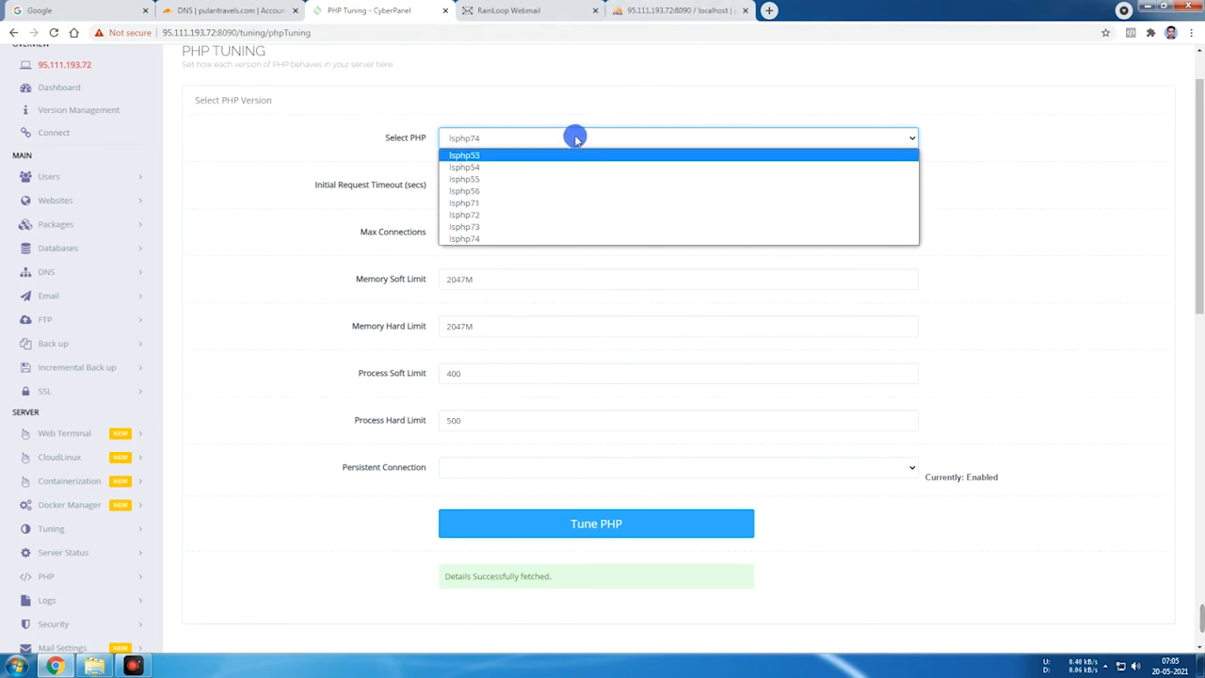
{"action": "left_click", "coordinate": [482, 241]}
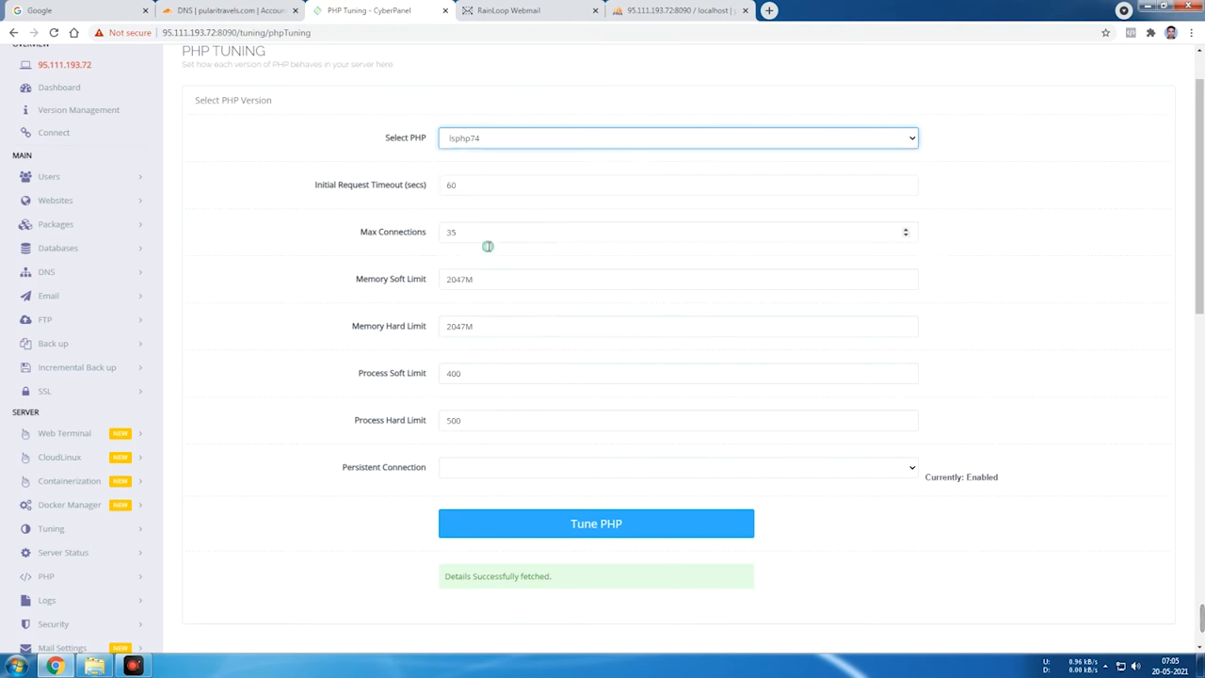
{"action": "left_click", "coordinate": [509, 141]}
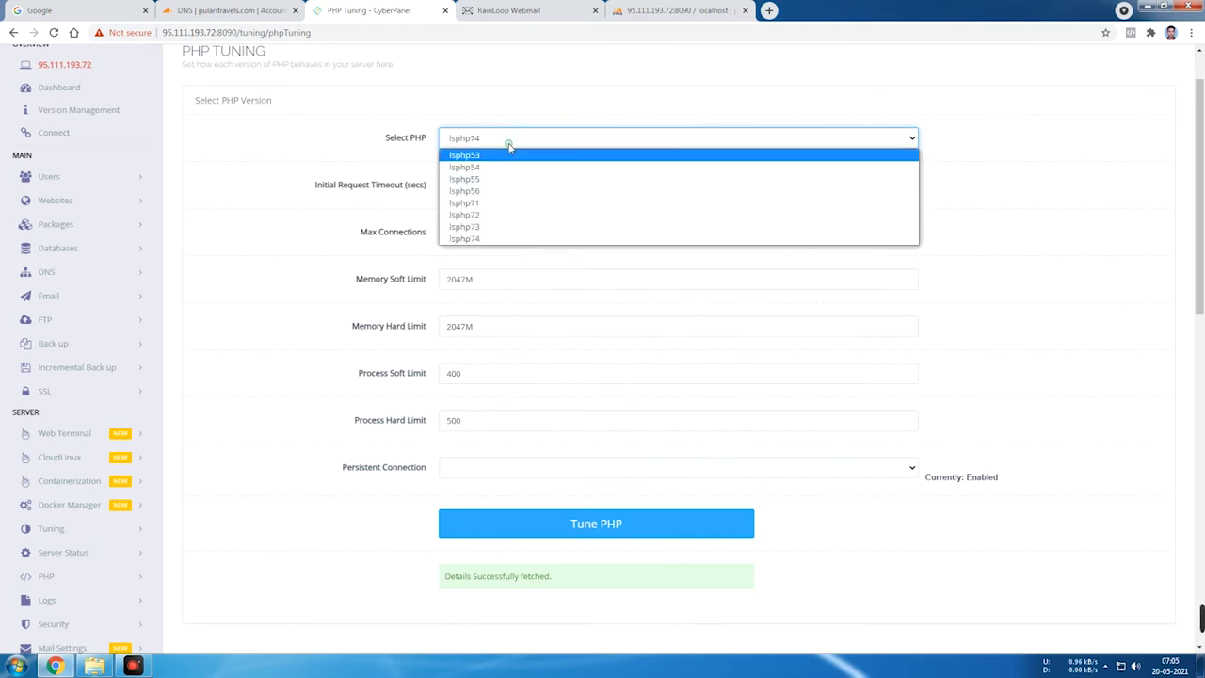
{"action": "left_click", "coordinate": [471, 238]}
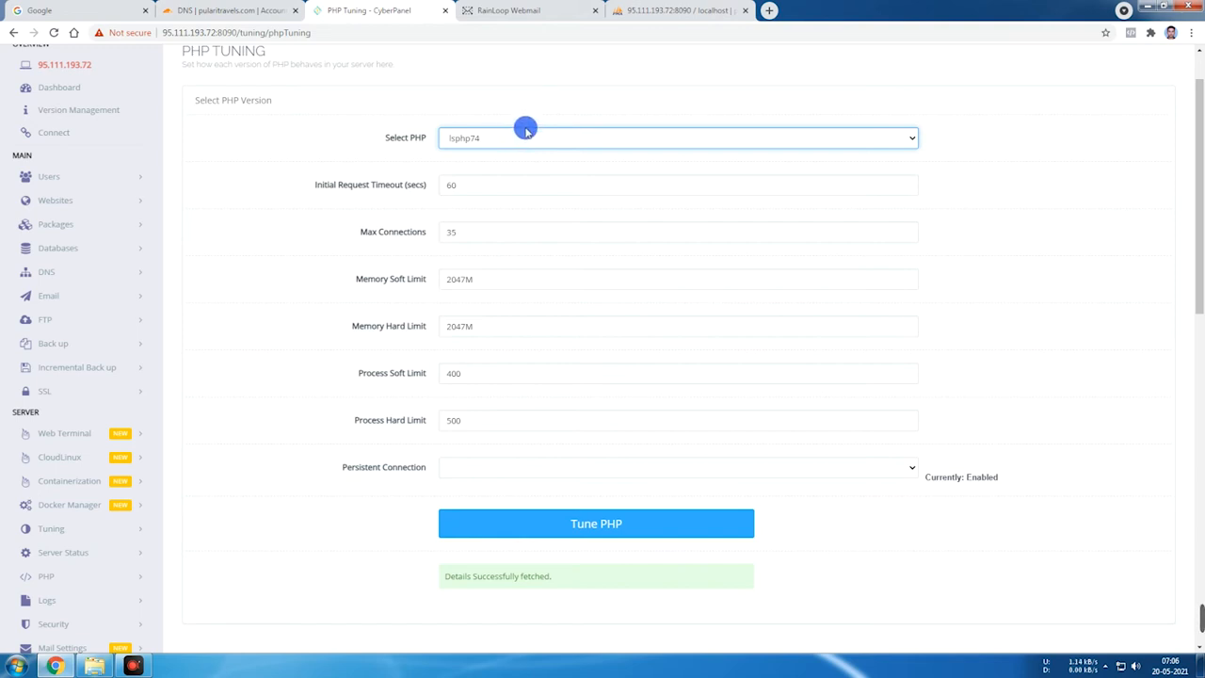
Expand the Server Status features and open the Top Processes page
{"action": "scroll", "coordinate": [526, 133], "scroll_direction": "down", "scroll_amount": 3}
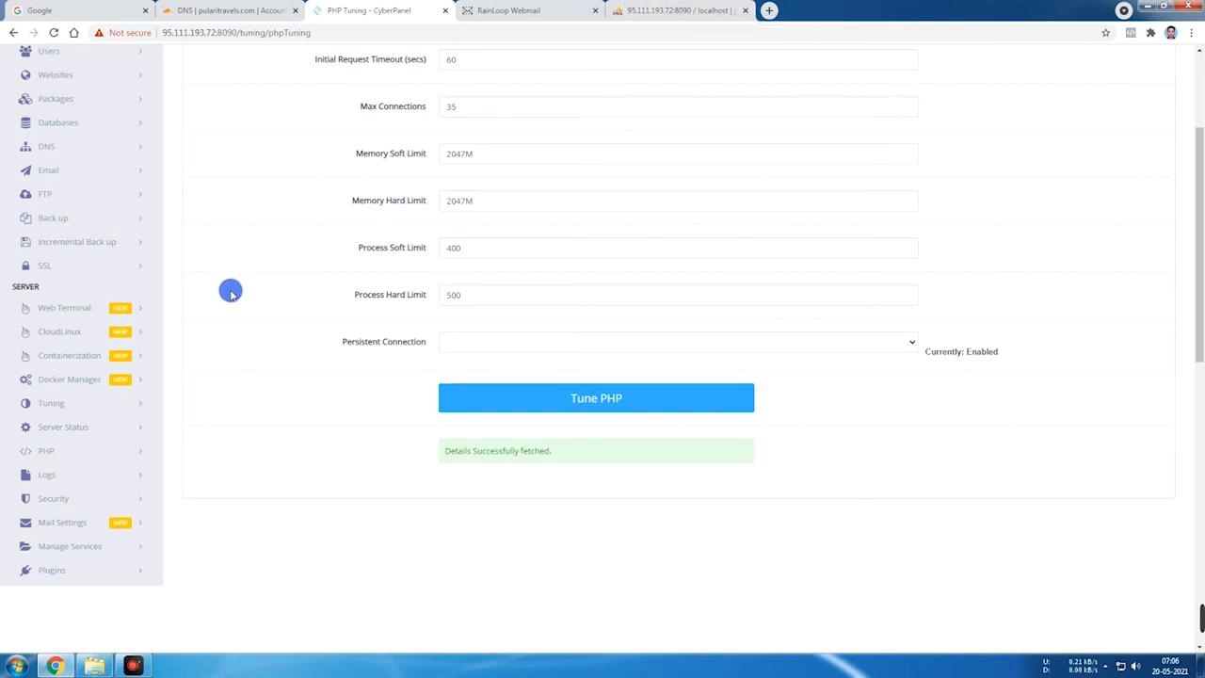
{"action": "left_click", "coordinate": [131, 427]}
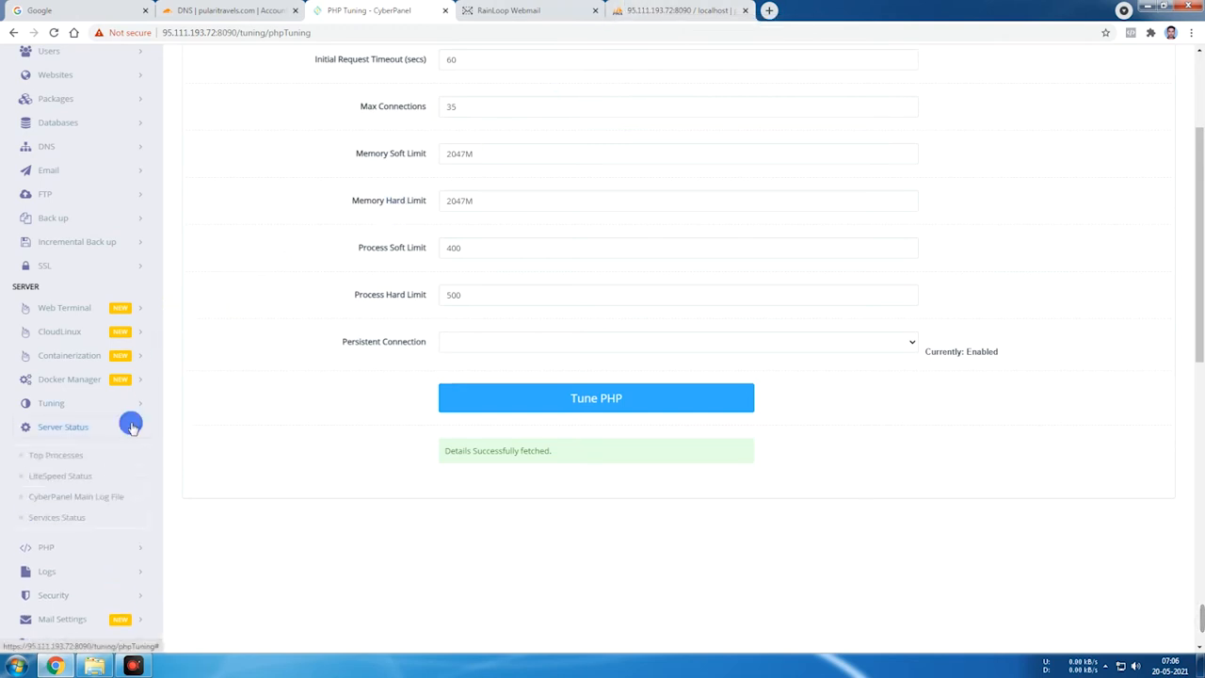
{"action": "scroll", "coordinate": [155, 439], "scroll_direction": "down", "scroll_amount": 2}
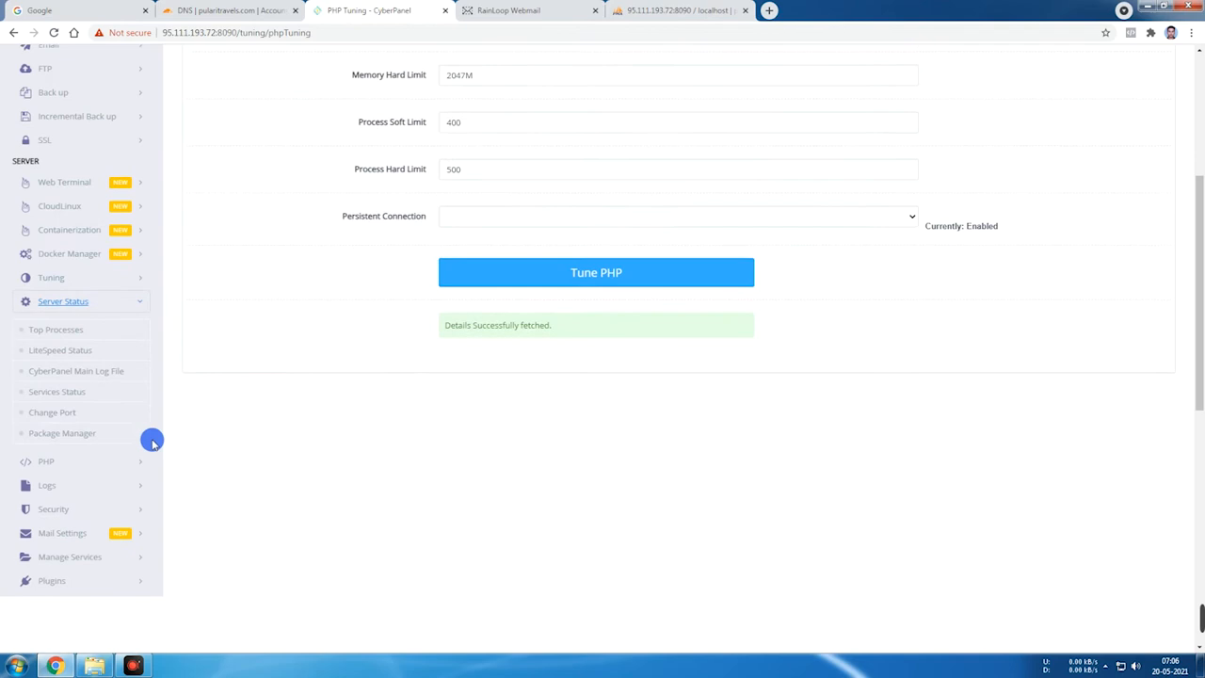
{"action": "left_click", "coordinate": [75, 333]}
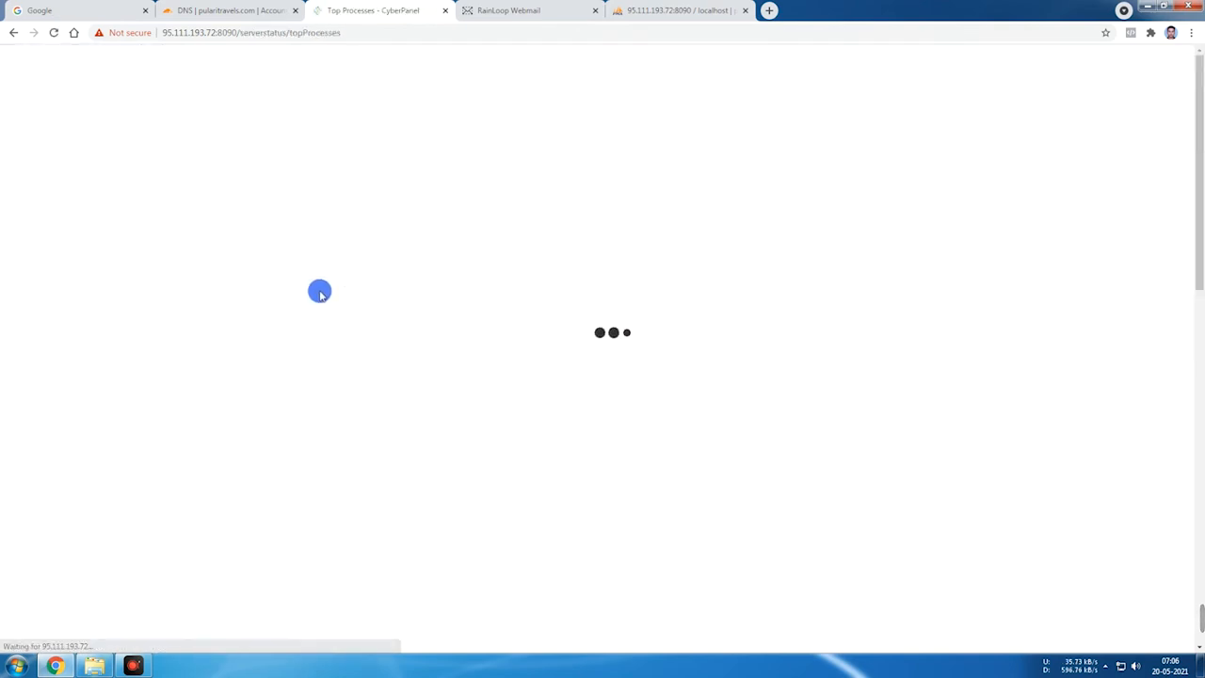
Close the RainLoop Webmail and phpMyAdmin browser tabs
{"action": "left_click", "coordinate": [596, 11]}
{"action": "left_click", "coordinate": [595, 10]}
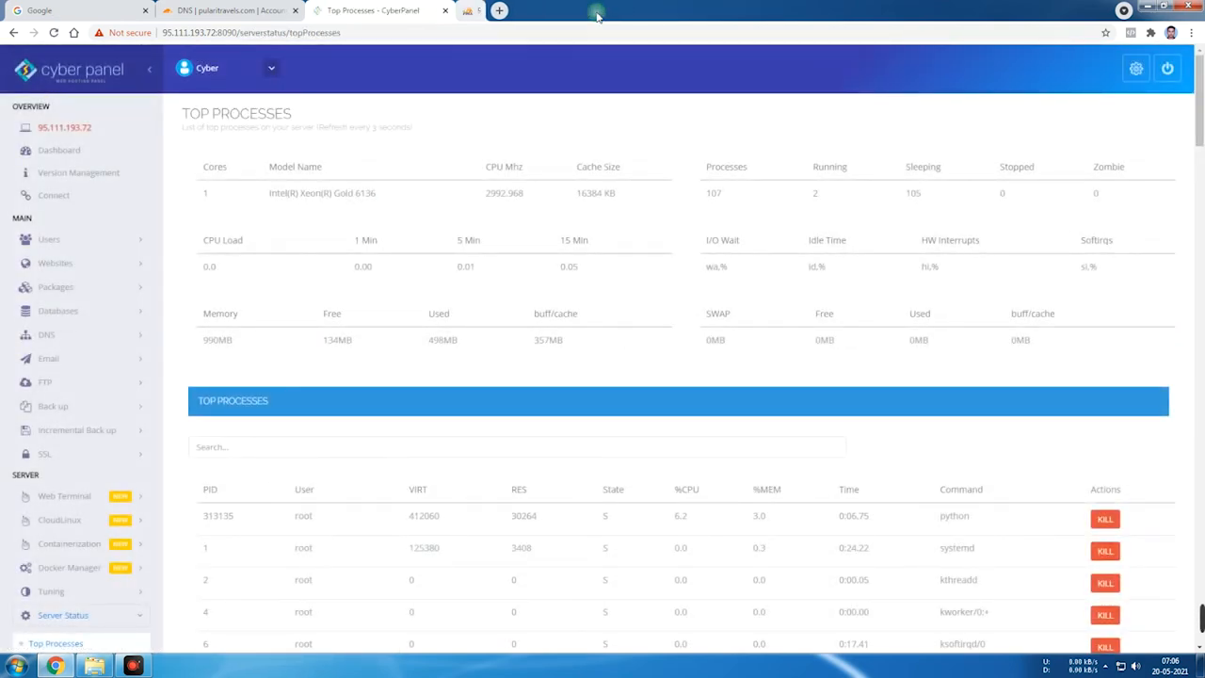
Examine the list of running processes on the Top Processes page
{"action": "scroll", "coordinate": [584, 293], "scroll_direction": "down", "scroll_amount": 5}
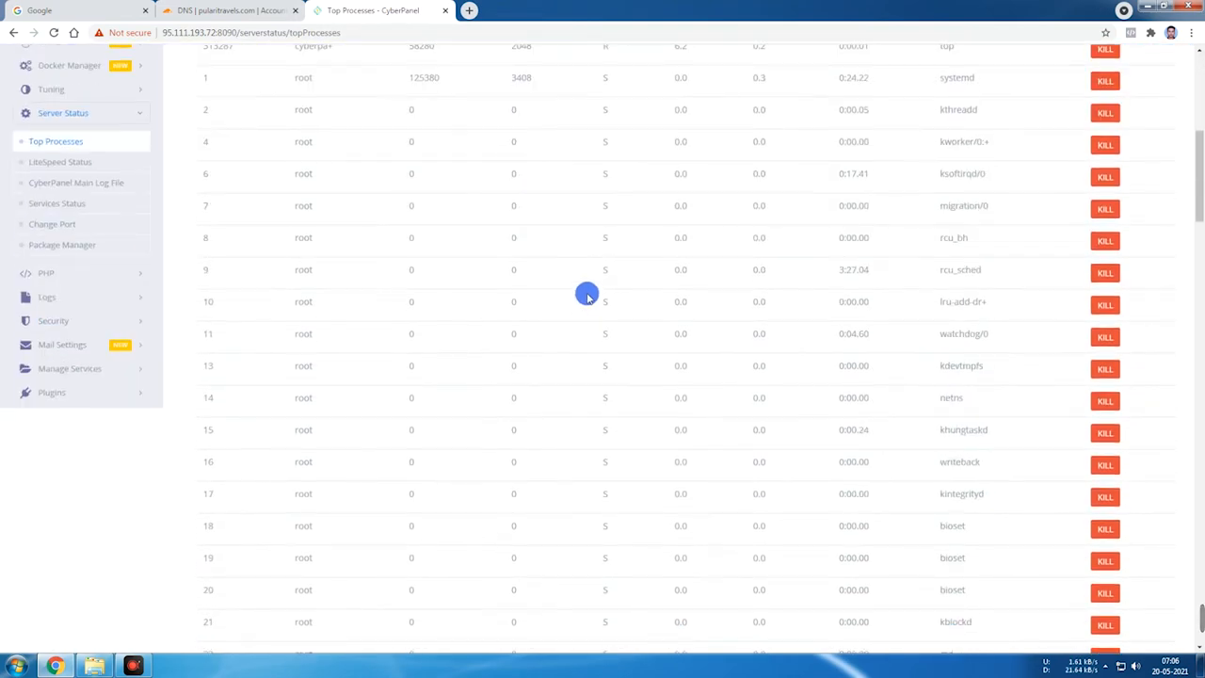
{"action": "scroll", "coordinate": [590, 289], "scroll_direction": "down", "scroll_amount": 4}
{"action": "scroll", "coordinate": [979, 339], "scroll_direction": "up", "scroll_amount": 9}
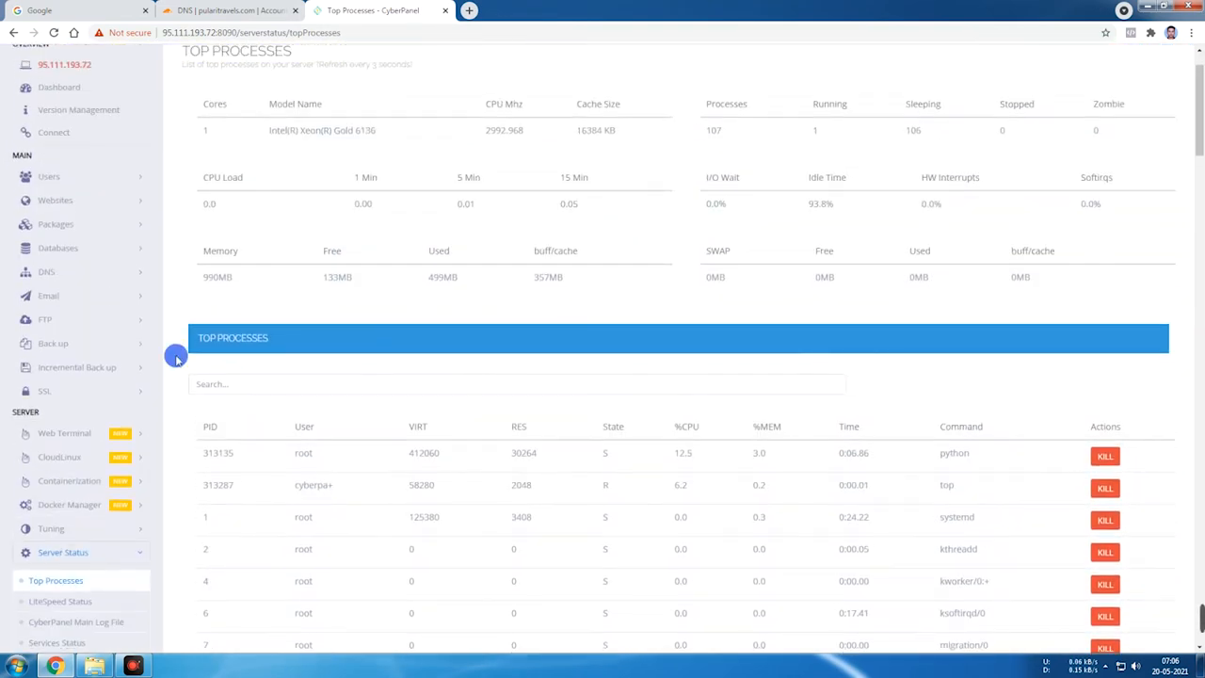
{"action": "scroll", "coordinate": [176, 357], "scroll_direction": "down", "scroll_amount": 2}
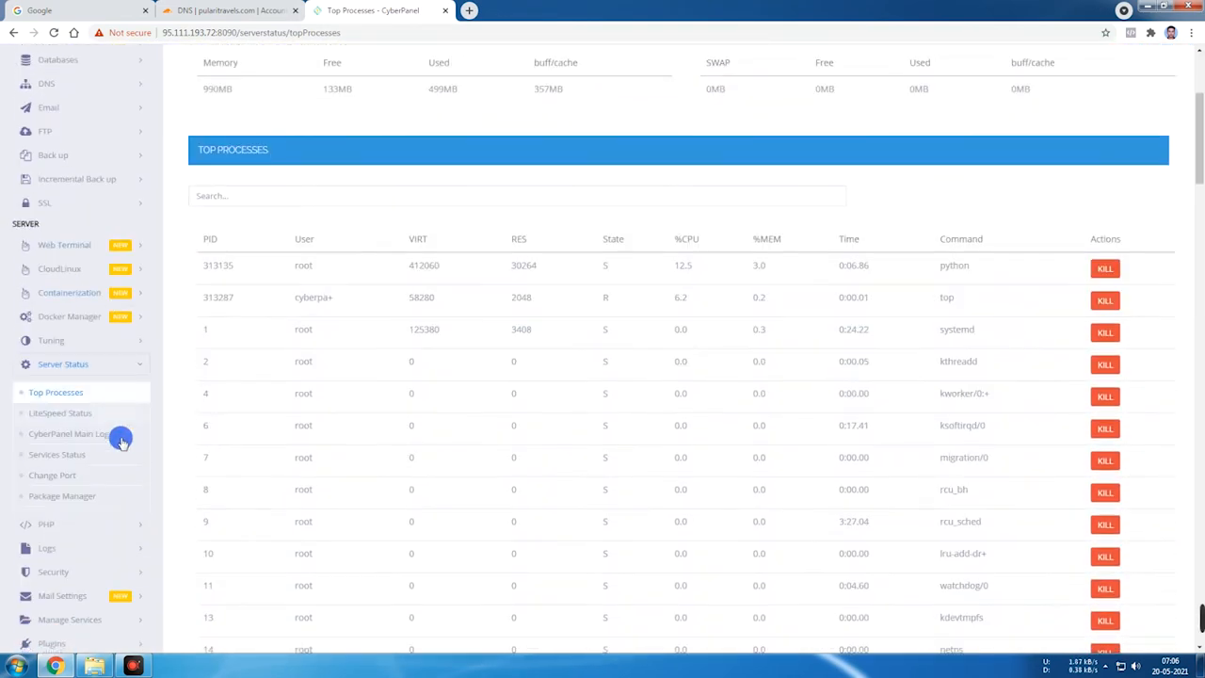
View the LiteSpeed Status page and open the Services Status page
{"action": "left_click", "coordinate": [70, 413]}
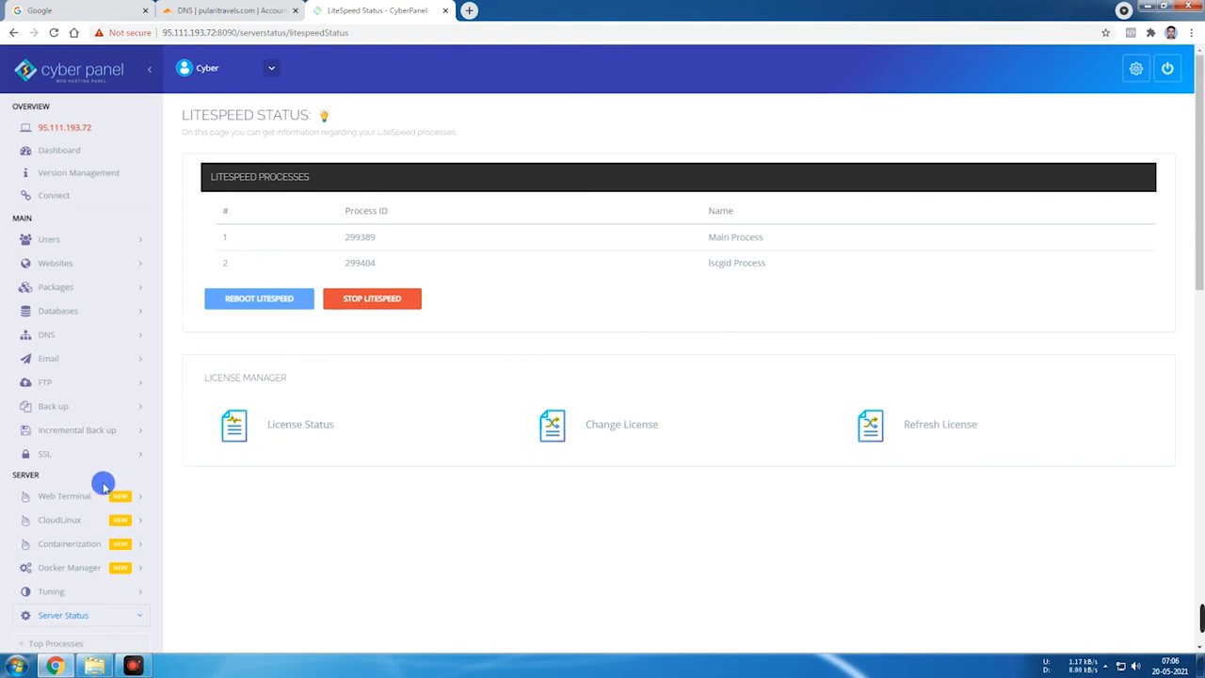
{"action": "scroll", "coordinate": [102, 485], "scroll_direction": "down", "scroll_amount": 2}
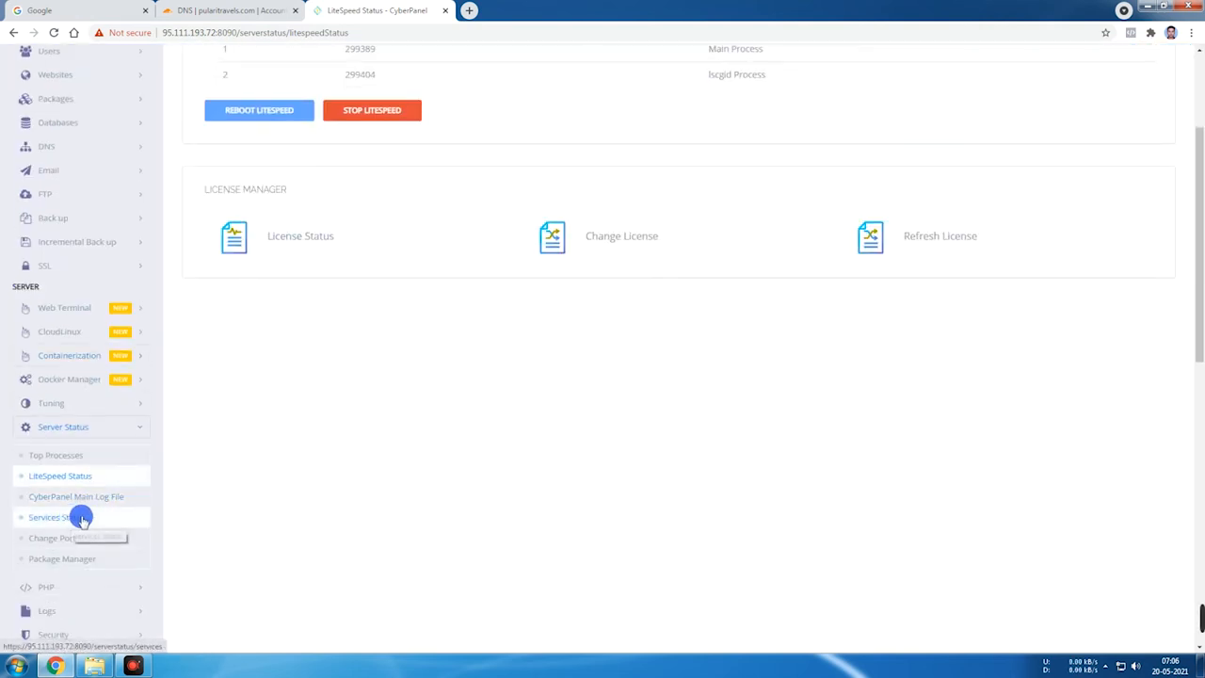
{"action": "left_click", "coordinate": [82, 519]}
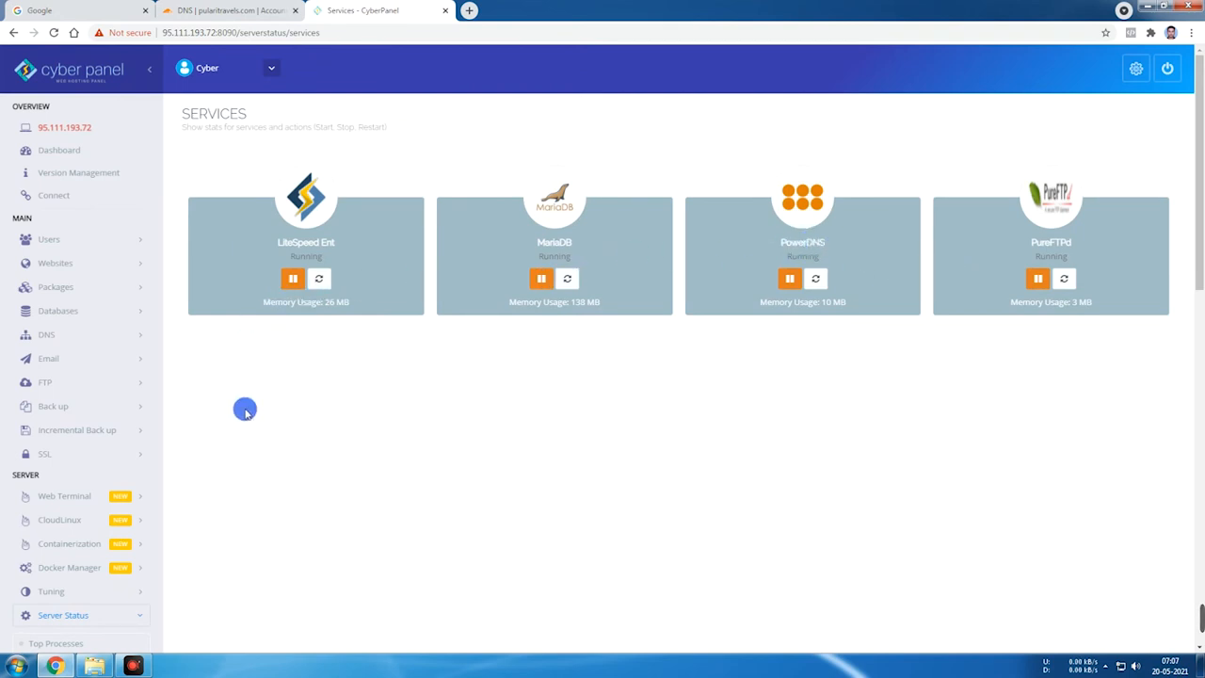
Open the Change Port page and highlight the port number in the CyberPanel port field
{"action": "scroll", "coordinate": [245, 410], "scroll_direction": "down", "scroll_amount": 4}
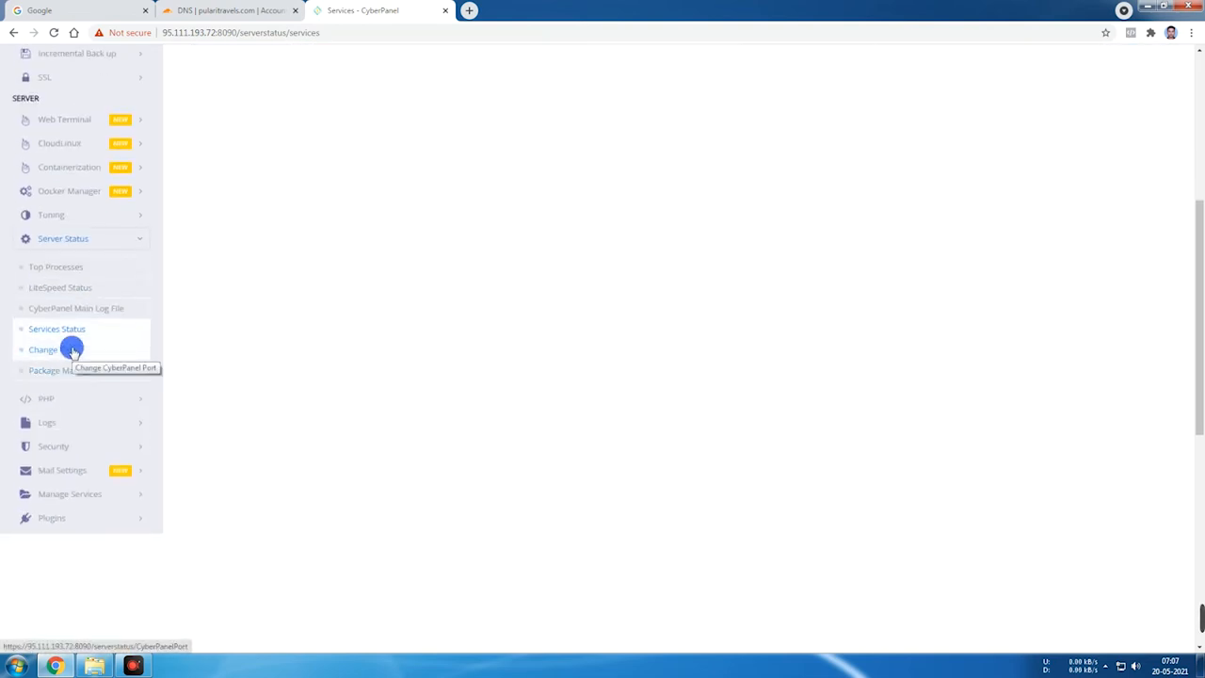
{"action": "left_click", "coordinate": [68, 351]}
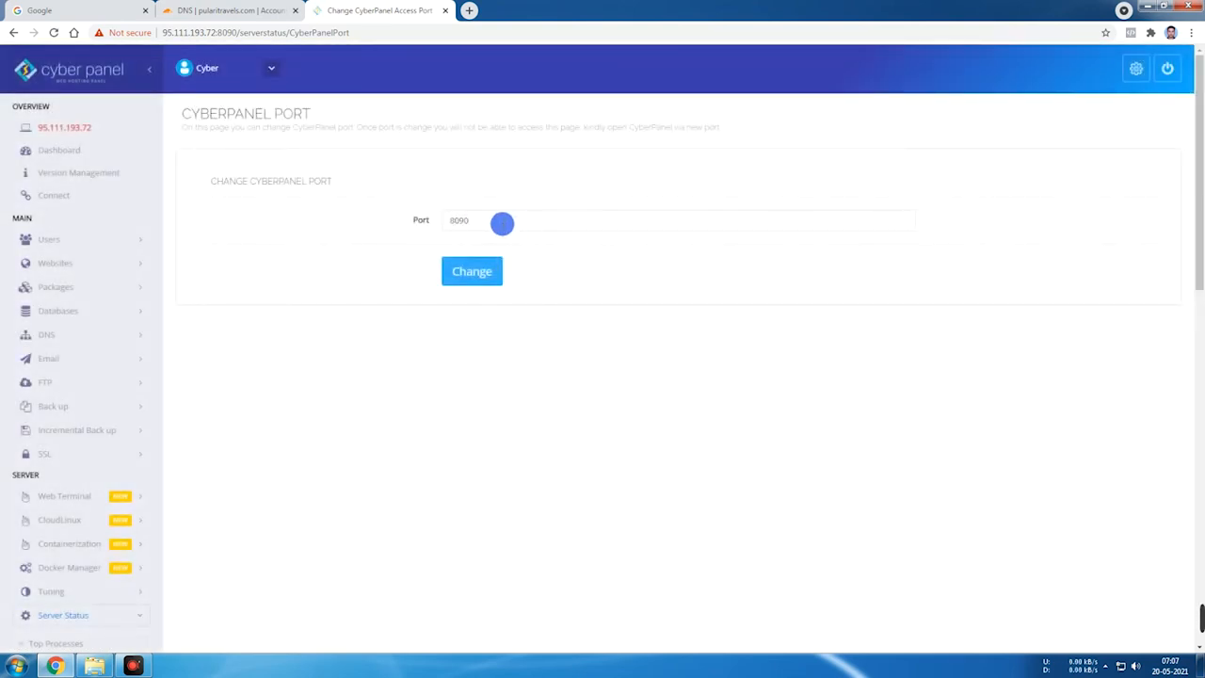
{"action": "double_click", "coordinate": [458, 220]}
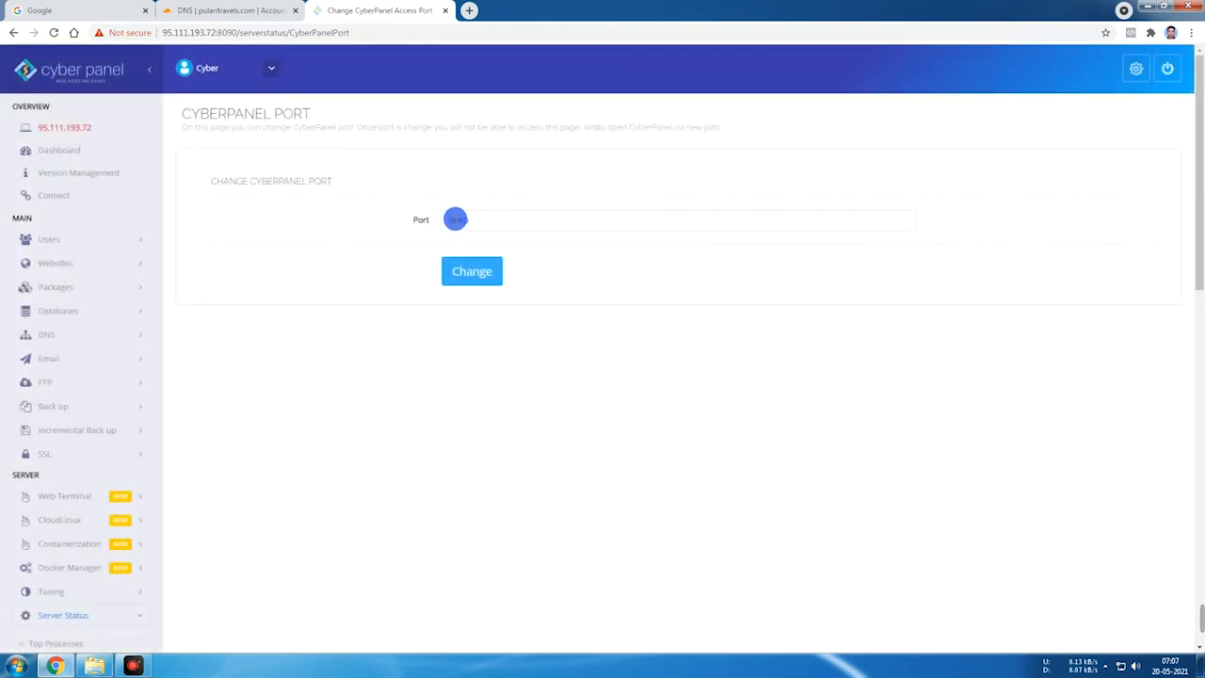
{"action": "left_click", "coordinate": [454, 219]}
{"action": "left_click", "coordinate": [453, 220]}
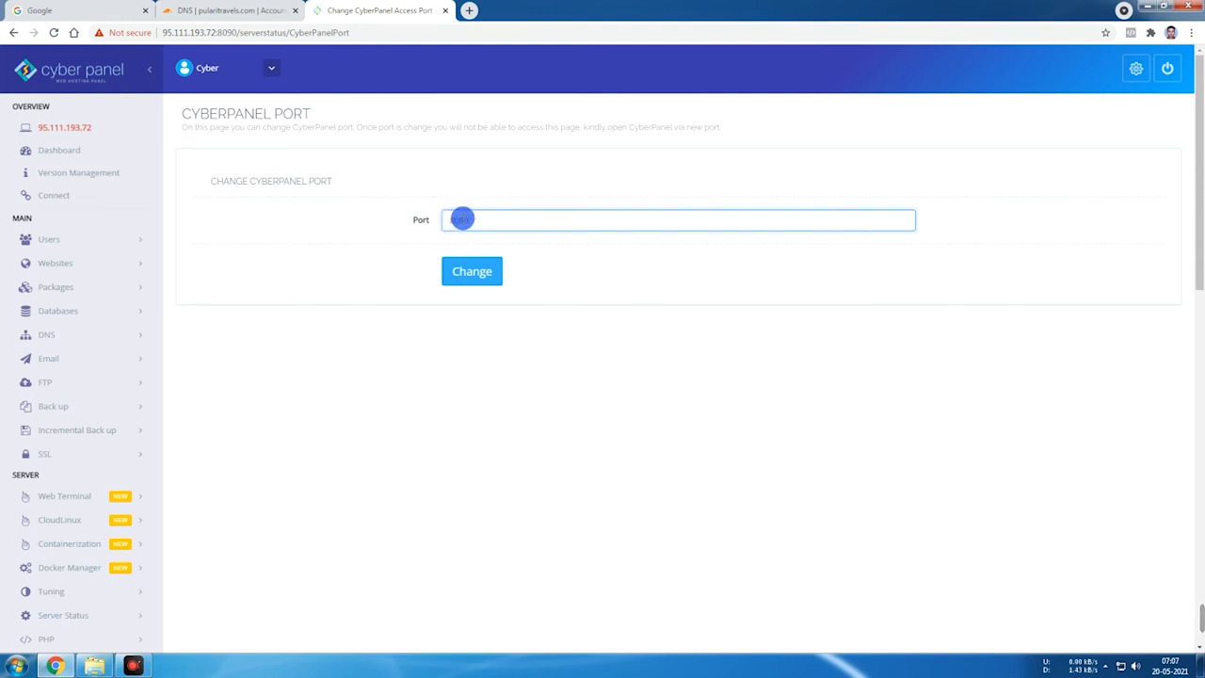
{"action": "double_click", "coordinate": [452, 221]}
{"action": "left_click", "coordinate": [453, 220]}
{"action": "left_click_drag", "start_coordinate": [461, 219], "coordinate": [494, 217]}
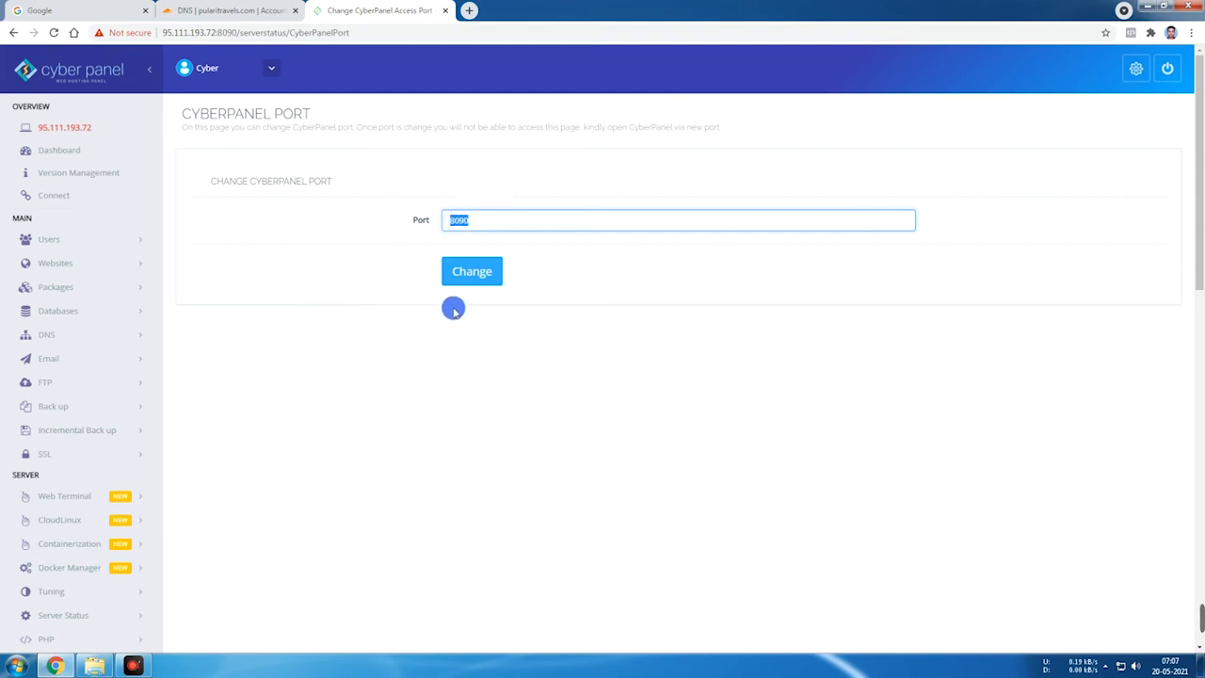
Open the PHP Install Extensions page and load the extensions for PHP 7.4
{"action": "scroll", "coordinate": [88, 349], "scroll_direction": "down", "scroll_amount": 2}
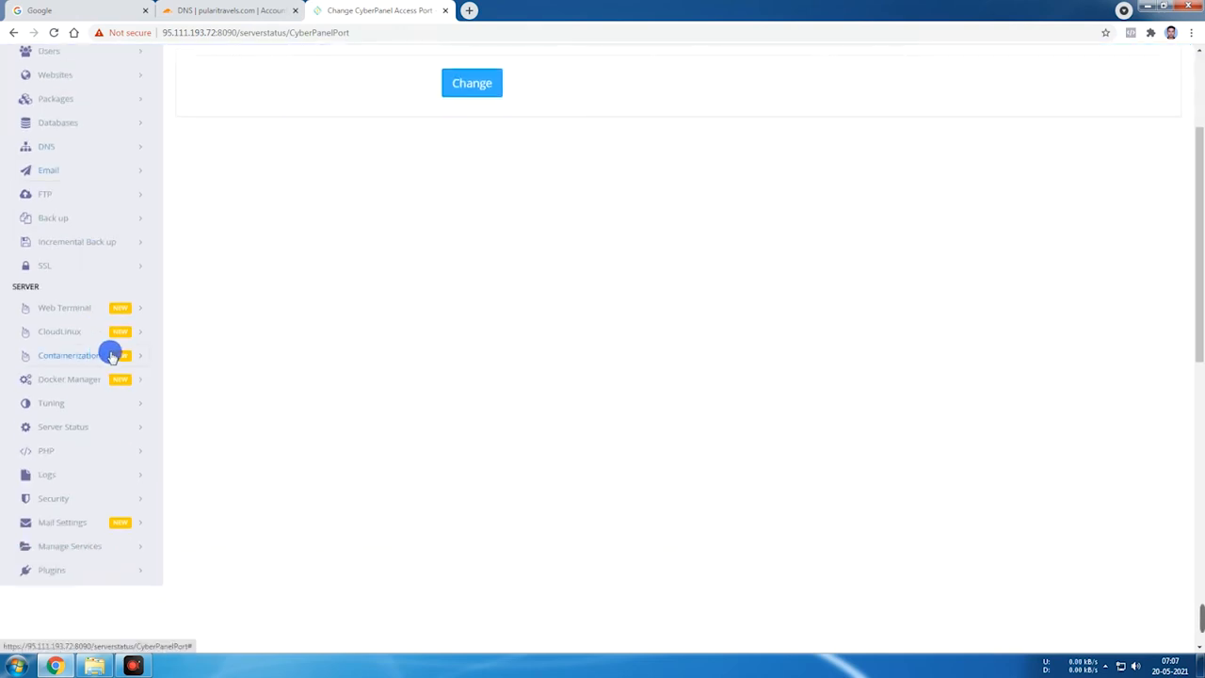
{"action": "left_click", "coordinate": [91, 457]}
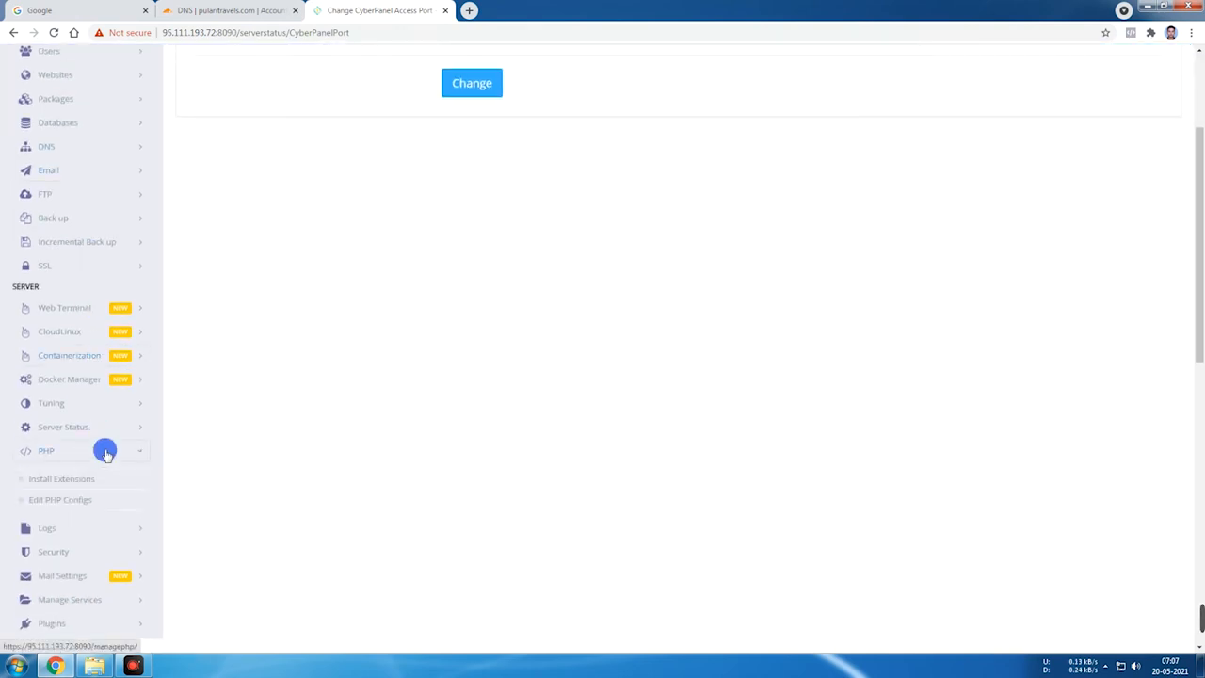
{"action": "left_click", "coordinate": [99, 404]}
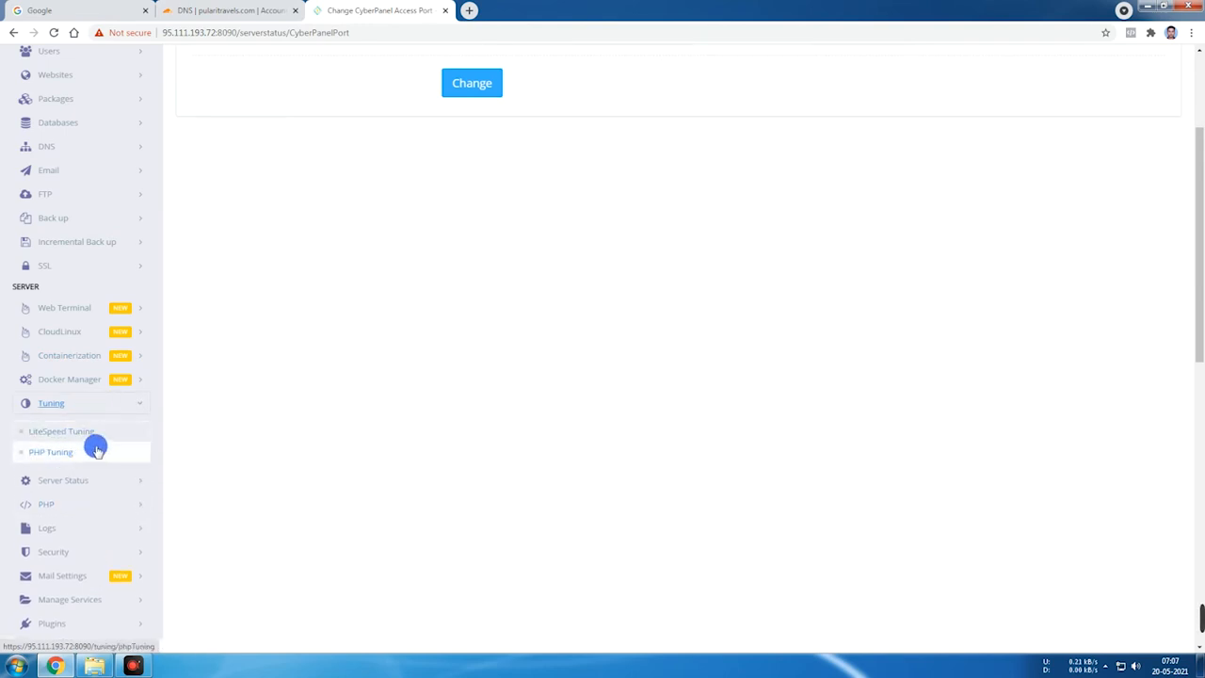
{"action": "scroll", "coordinate": [98, 444], "scroll_direction": "down", "scroll_amount": 2}
{"action": "left_click", "coordinate": [131, 380]}
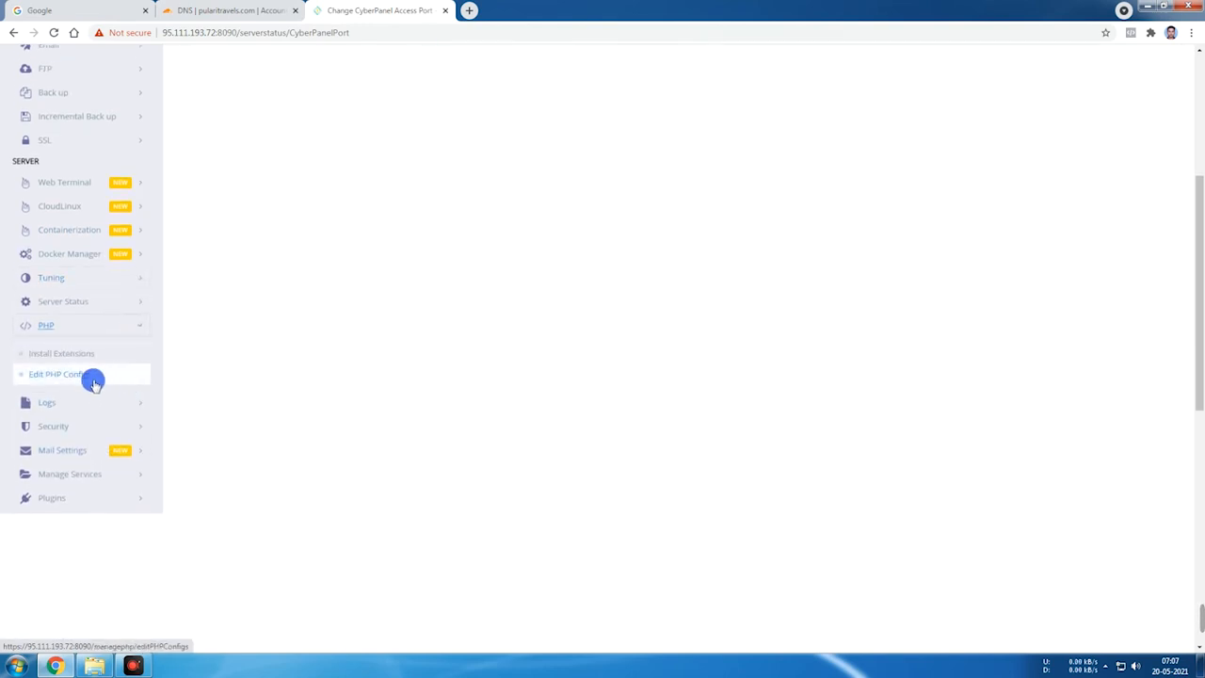
{"action": "left_click", "coordinate": [86, 363]}
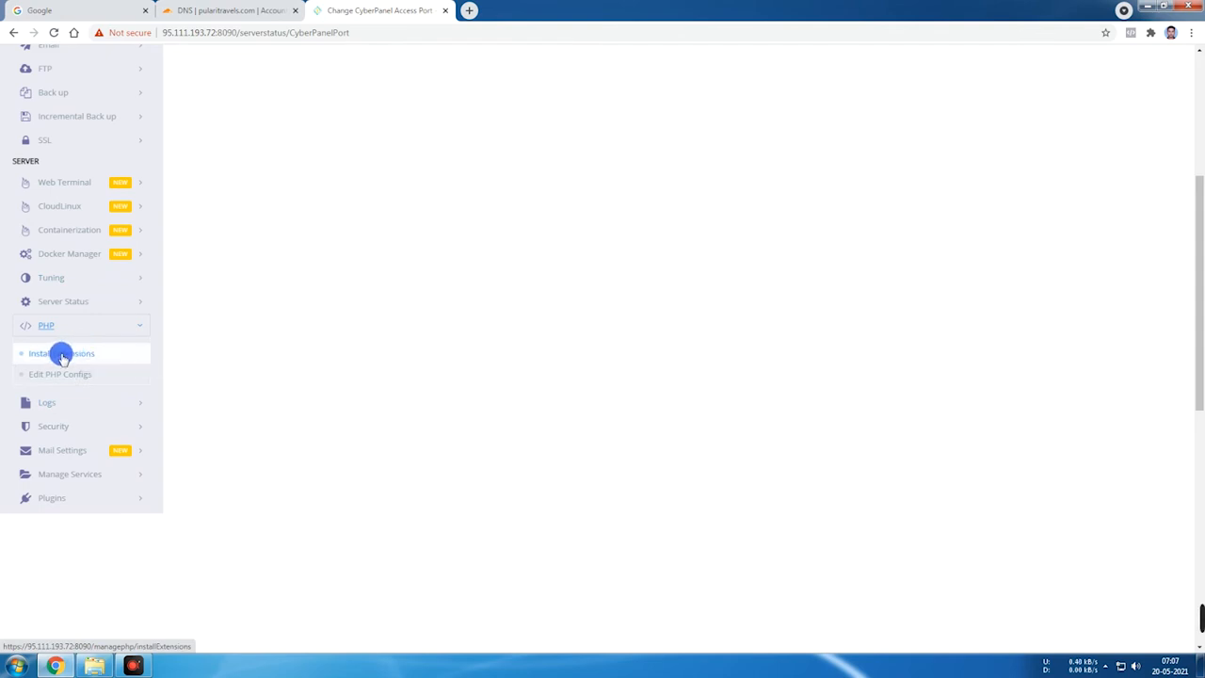
{"action": "left_click", "coordinate": [64, 355]}
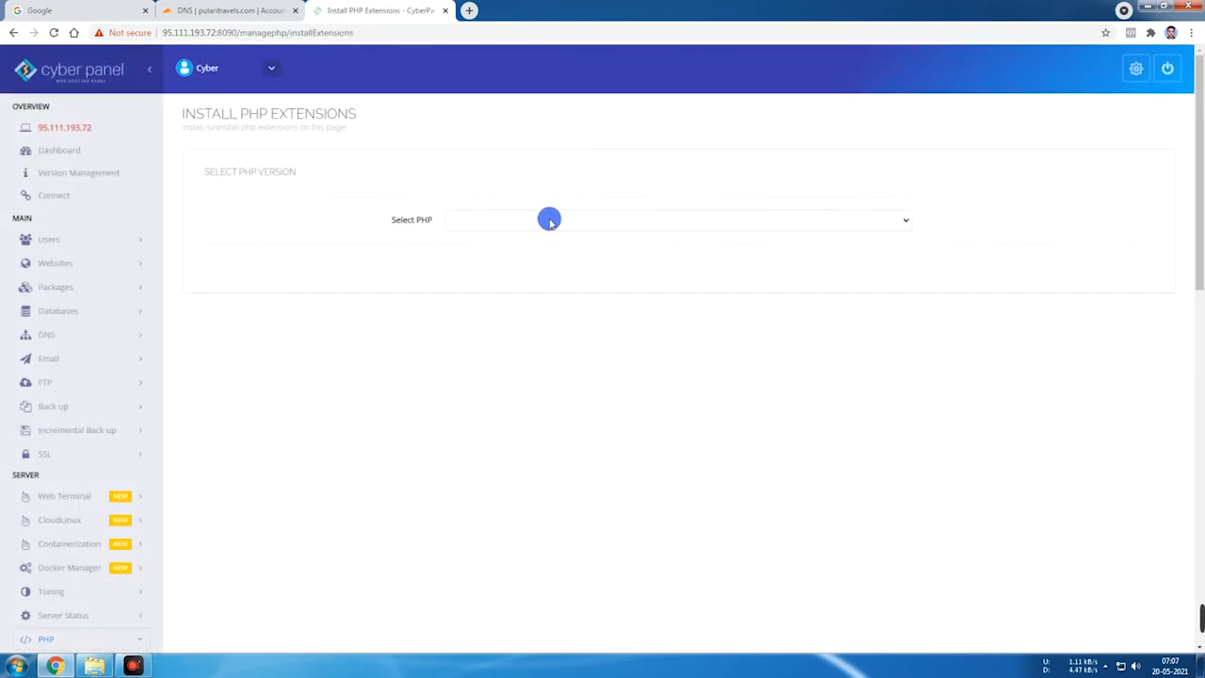
{"action": "left_click", "coordinate": [549, 220]}
{"action": "left_click", "coordinate": [490, 344]}
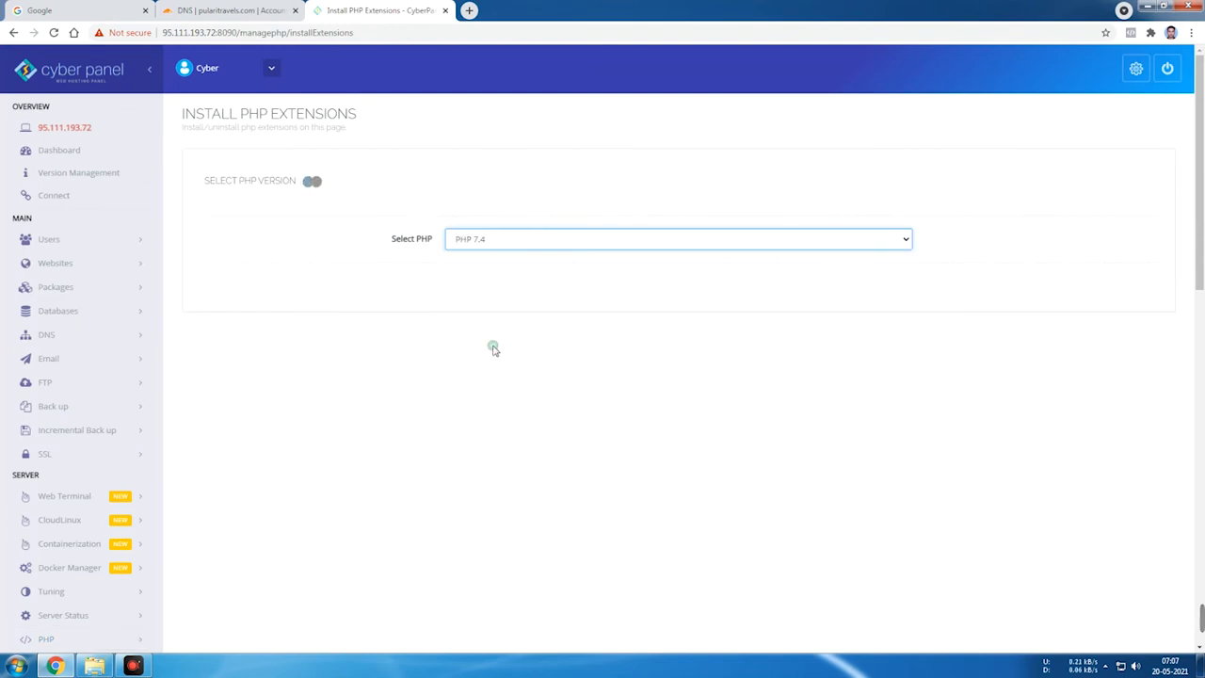
Examine the PHP 7.4 extensions and their installation status, including the redis, memcached and msgpack entries
{"action": "scroll", "coordinate": [640, 275], "scroll_direction": "down", "scroll_amount": 8}
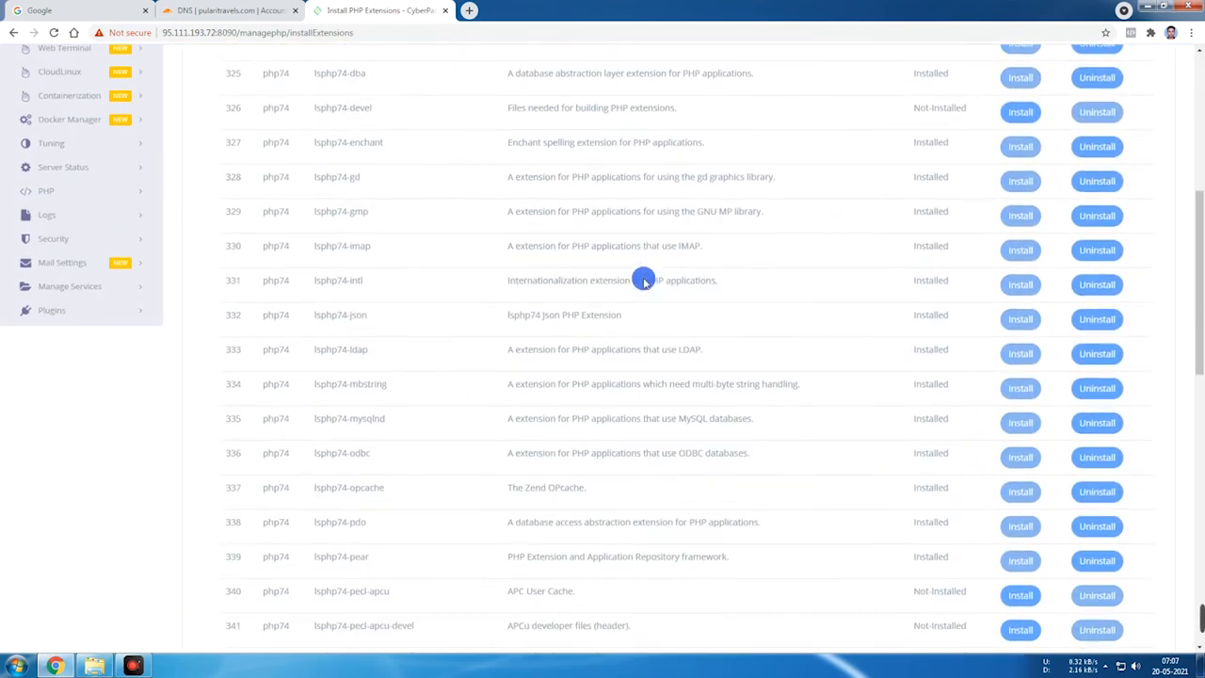
{"action": "scroll", "coordinate": [642, 274], "scroll_direction": "down", "scroll_amount": 6}
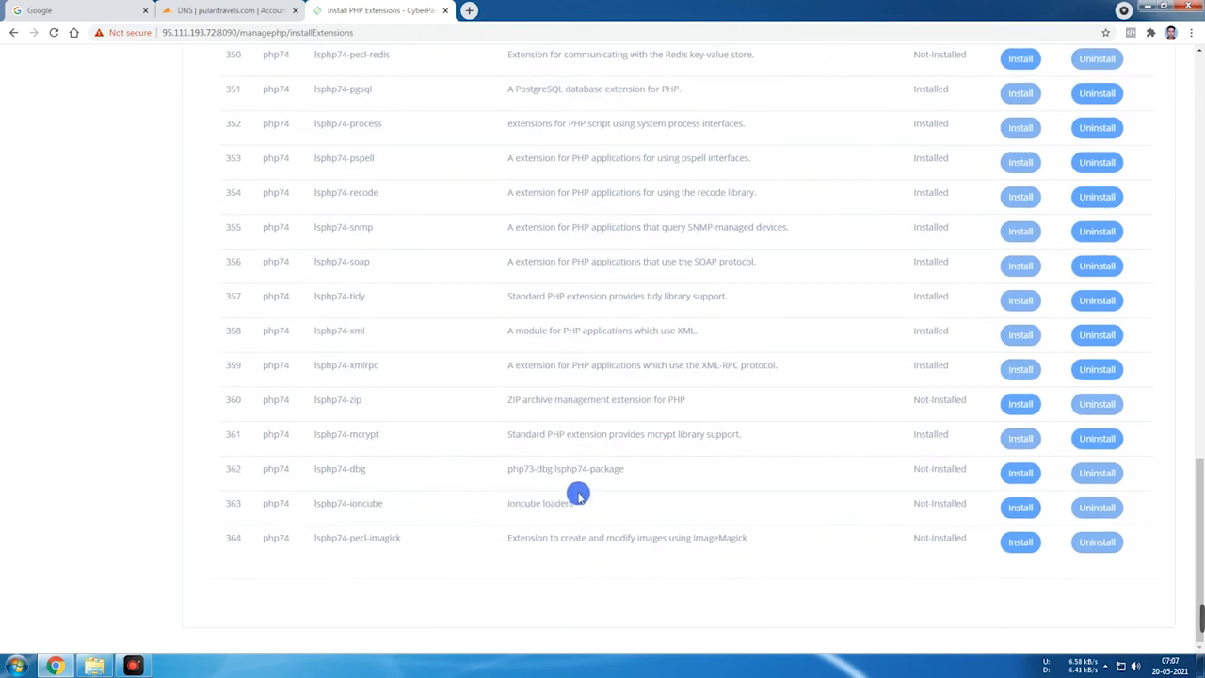
{"action": "scroll", "coordinate": [417, 439], "scroll_direction": "up", "scroll_amount": 3}
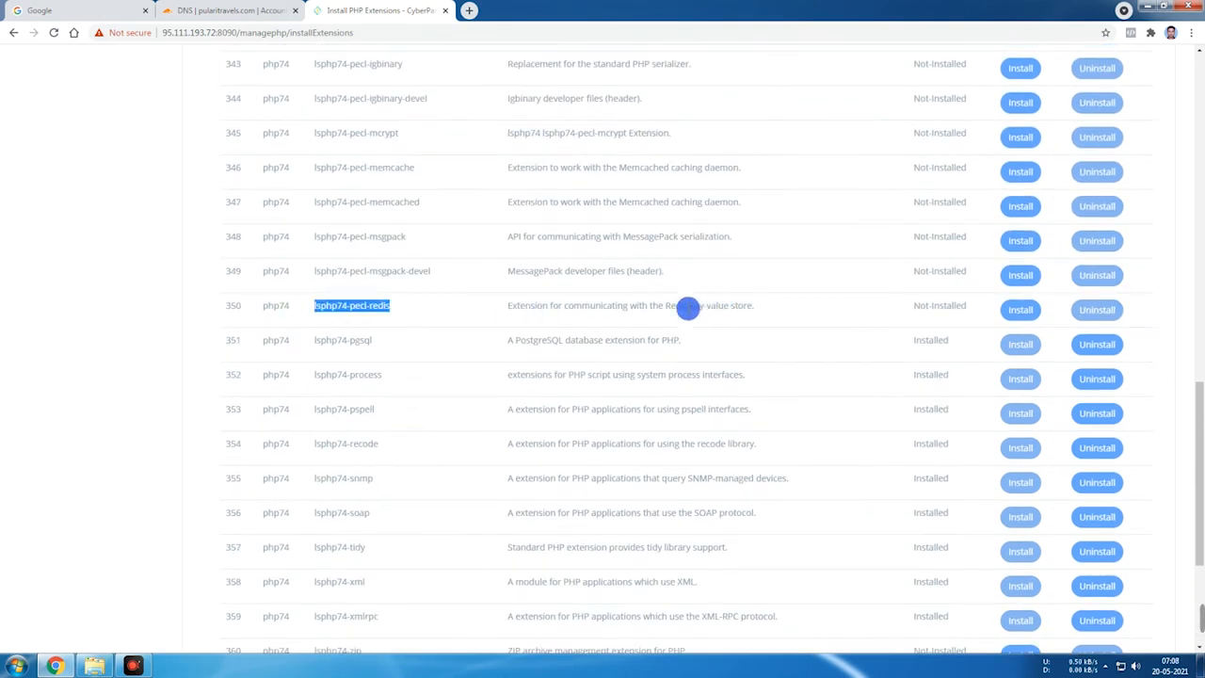
{"action": "scroll", "coordinate": [687, 309], "scroll_direction": "up", "scroll_amount": 2}
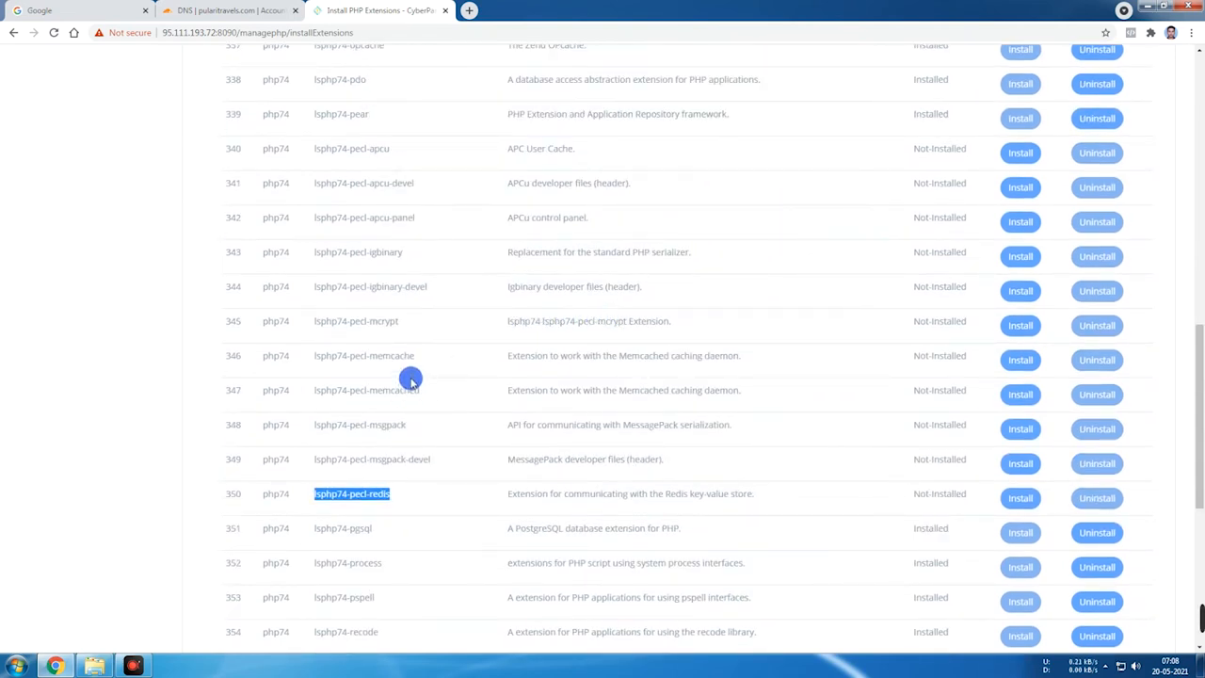
{"action": "left_click", "coordinate": [420, 435]}
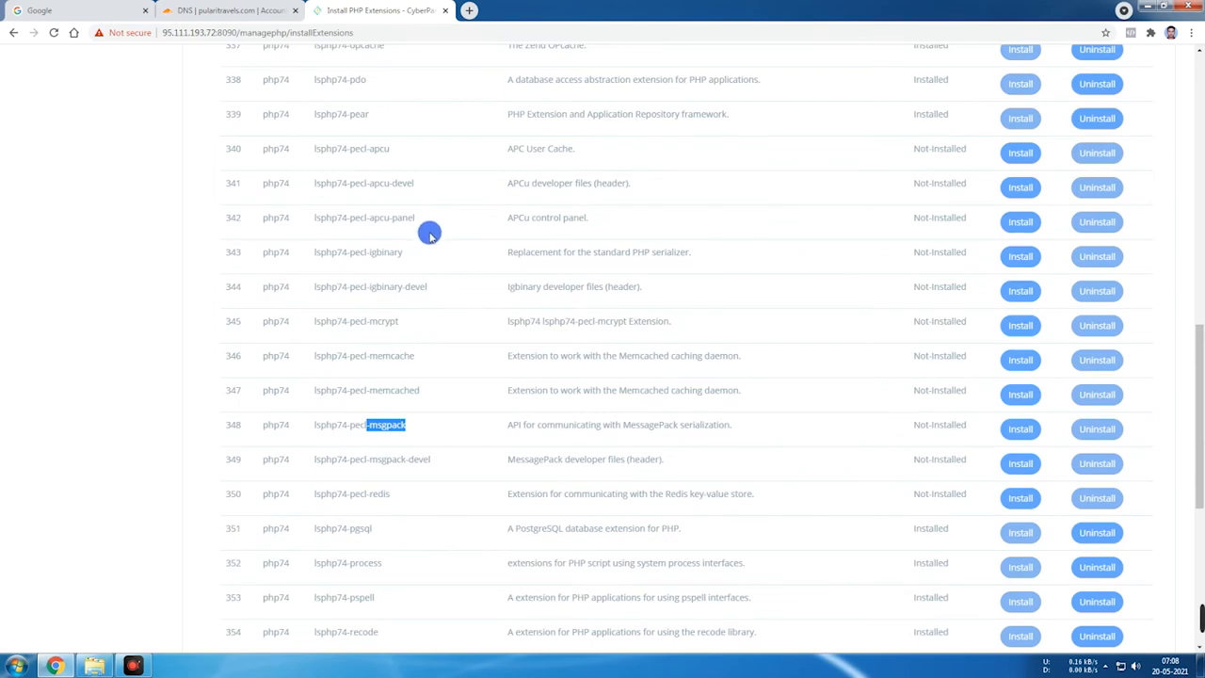
{"action": "scroll", "coordinate": [420, 237], "scroll_direction": "up", "scroll_amount": 3}
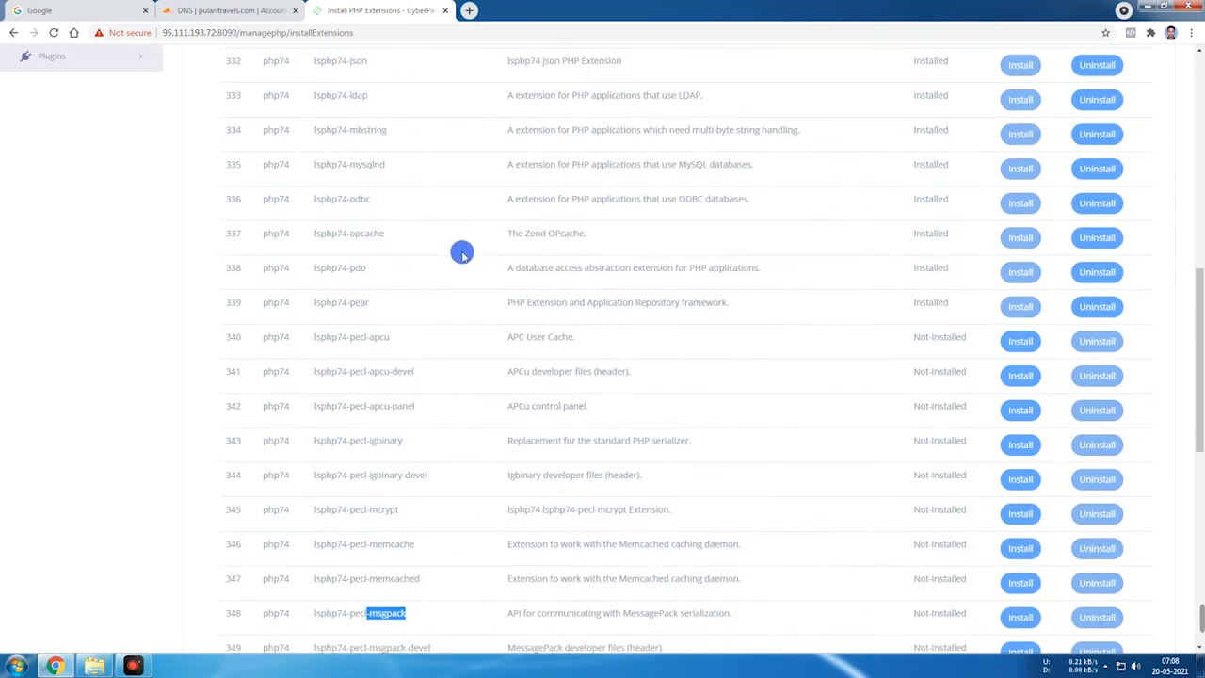
{"action": "scroll", "coordinate": [439, 266], "scroll_direction": "up", "scroll_amount": 1}
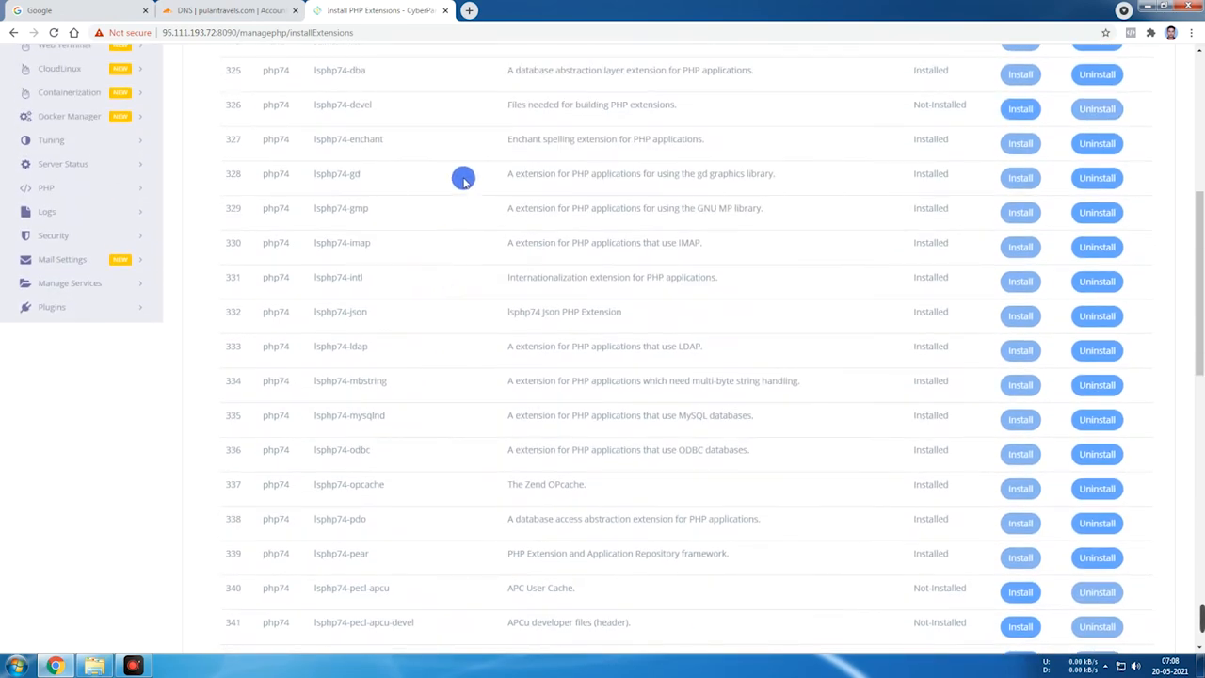
{"action": "scroll", "coordinate": [423, 235], "scroll_direction": "up", "scroll_amount": 1}
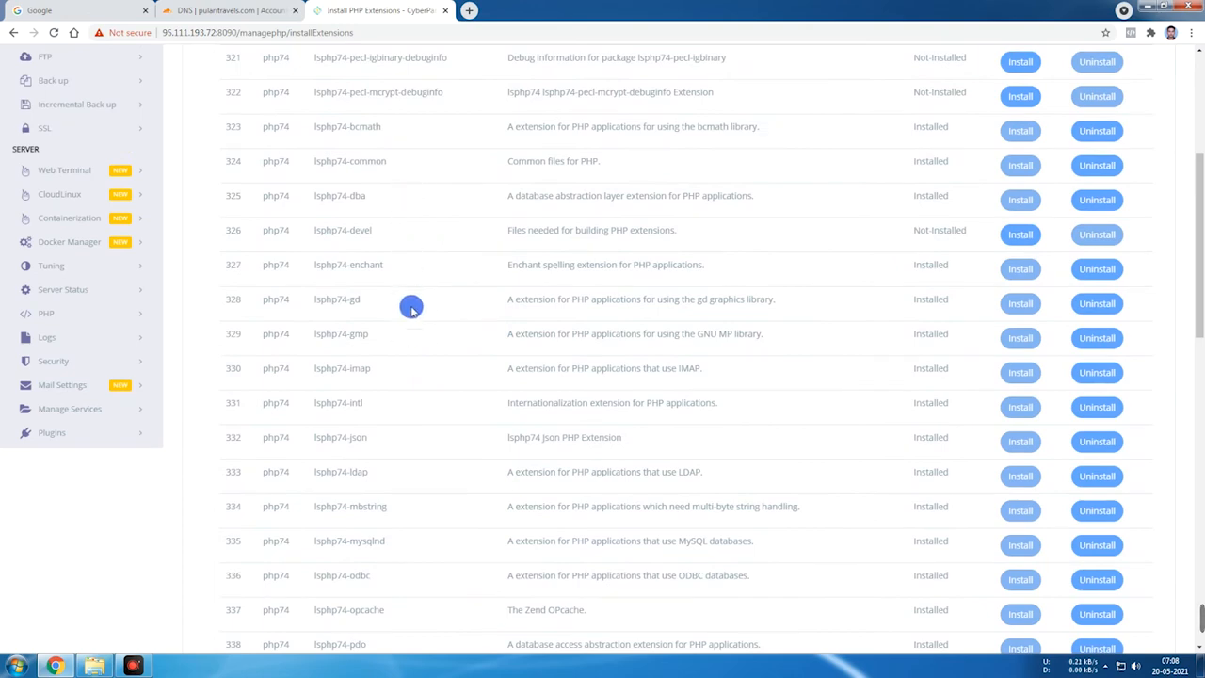
{"action": "scroll", "coordinate": [386, 231], "scroll_direction": "up", "scroll_amount": 2}
{"action": "scroll", "coordinate": [388, 234], "scroll_direction": "up", "scroll_amount": 3}
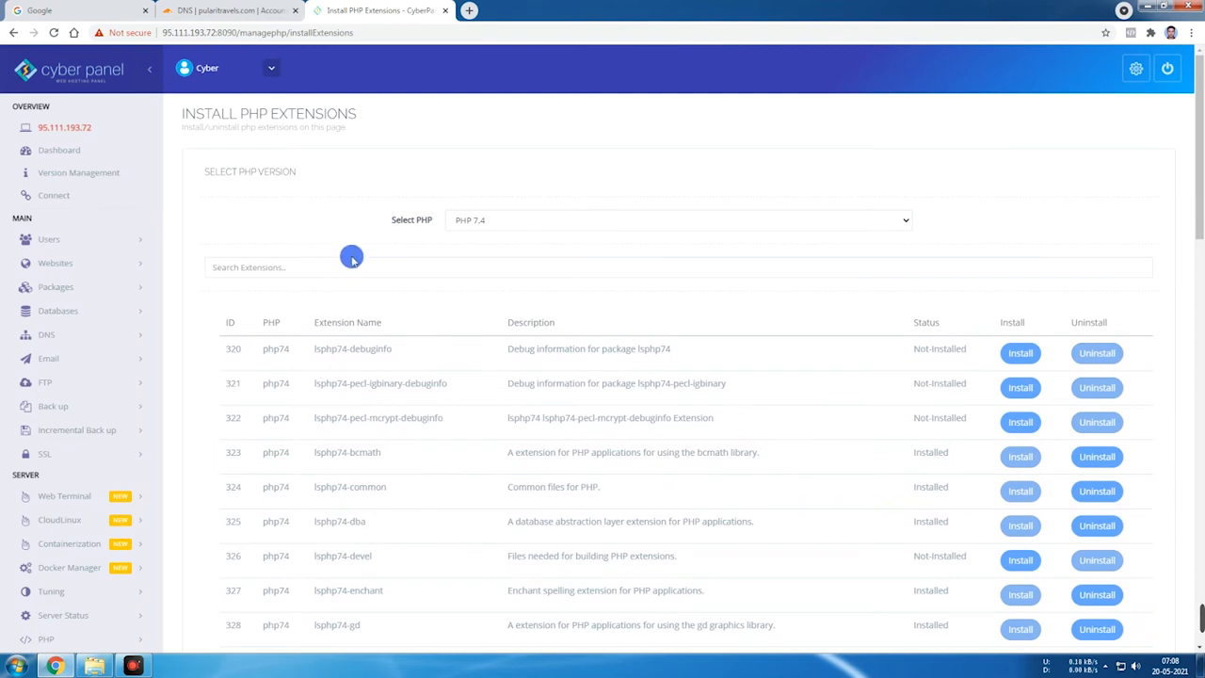
{"action": "scroll", "coordinate": [586, 295], "scroll_direction": "down", "scroll_amount": 15}
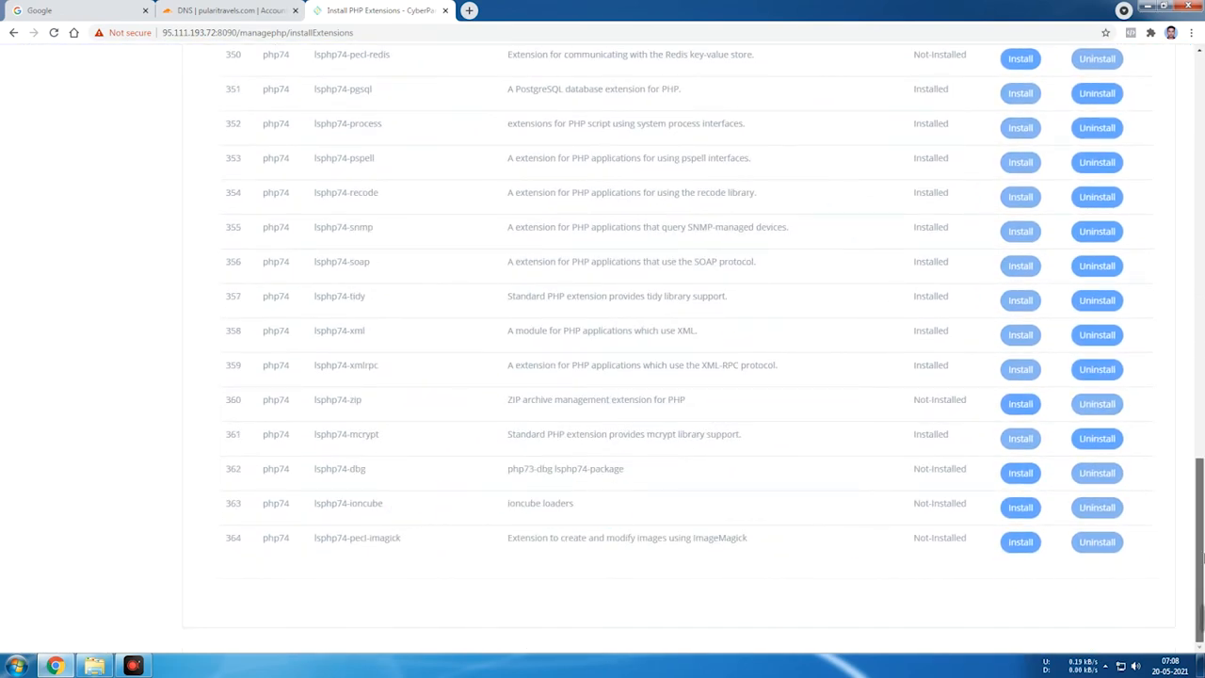
{"action": "left_click_drag", "start_coordinate": [1201, 558], "coordinate": [1189, 181]}
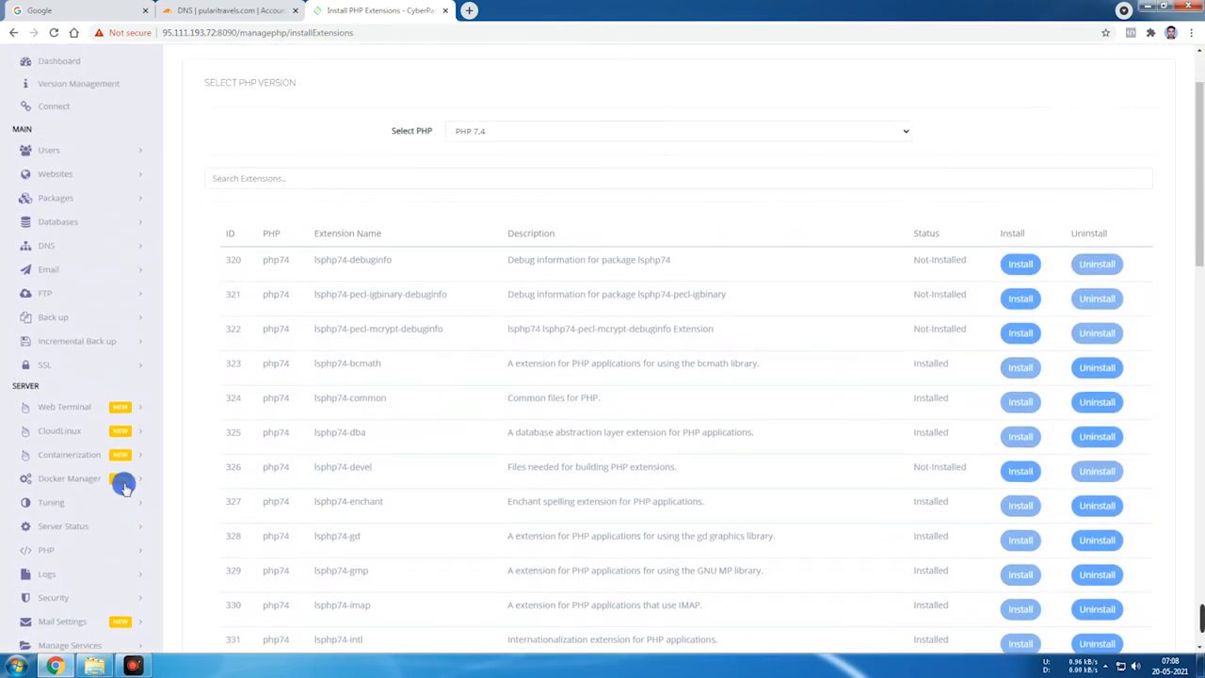
Open Edit PHP Configs and load the basic configuration settings for PHP 7.4
{"action": "scroll", "coordinate": [121, 484], "scroll_direction": "down", "scroll_amount": 3}
{"action": "left_click", "coordinate": [80, 299]}
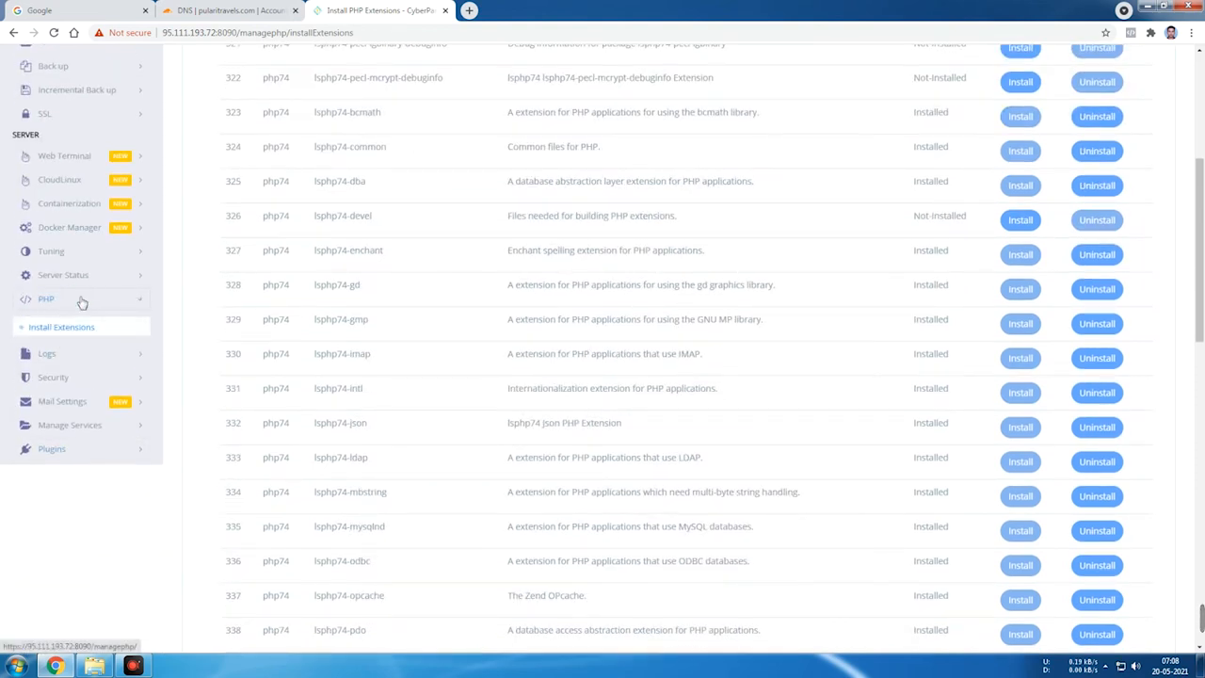
{"action": "left_click", "coordinate": [65, 349]}
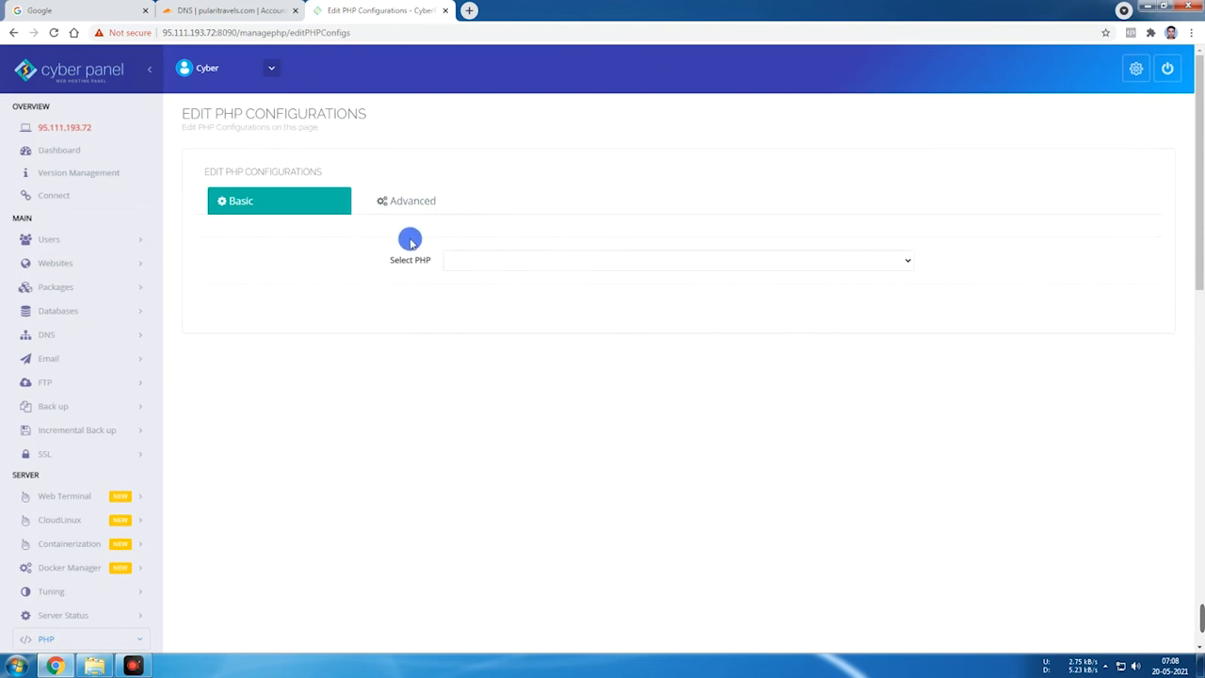
{"action": "left_click", "coordinate": [468, 263]}
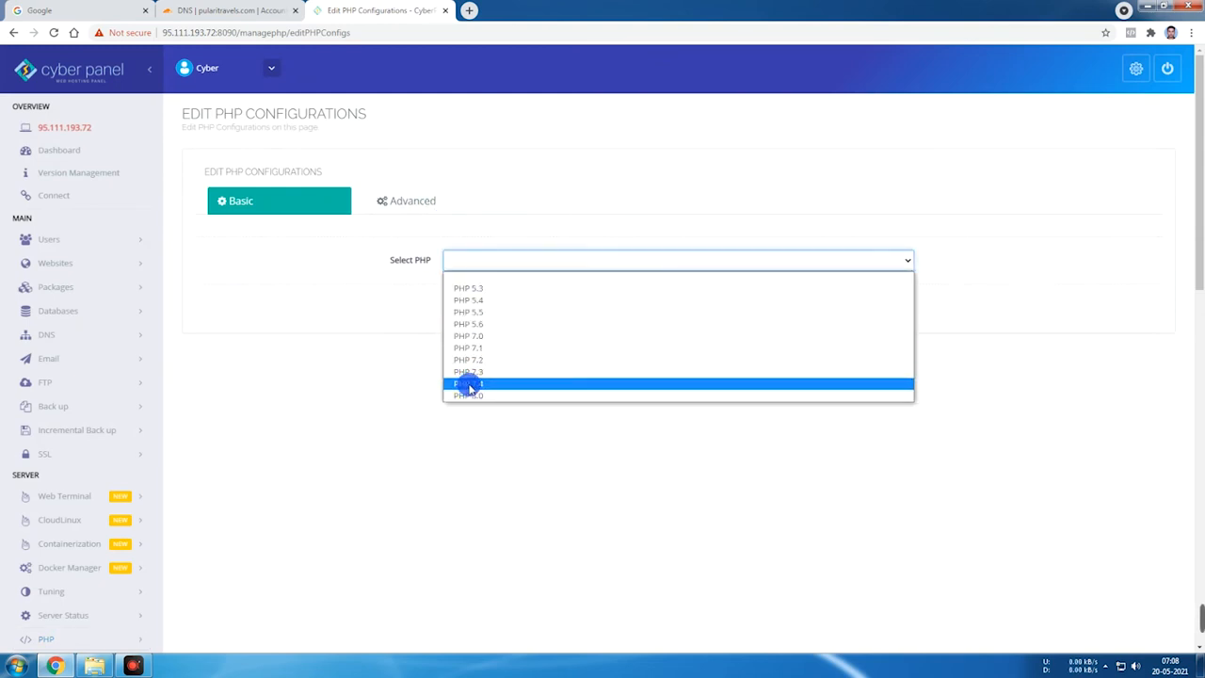
{"action": "left_click", "coordinate": [469, 386]}
{"action": "scroll", "coordinate": [462, 334], "scroll_direction": "down", "scroll_amount": 2}
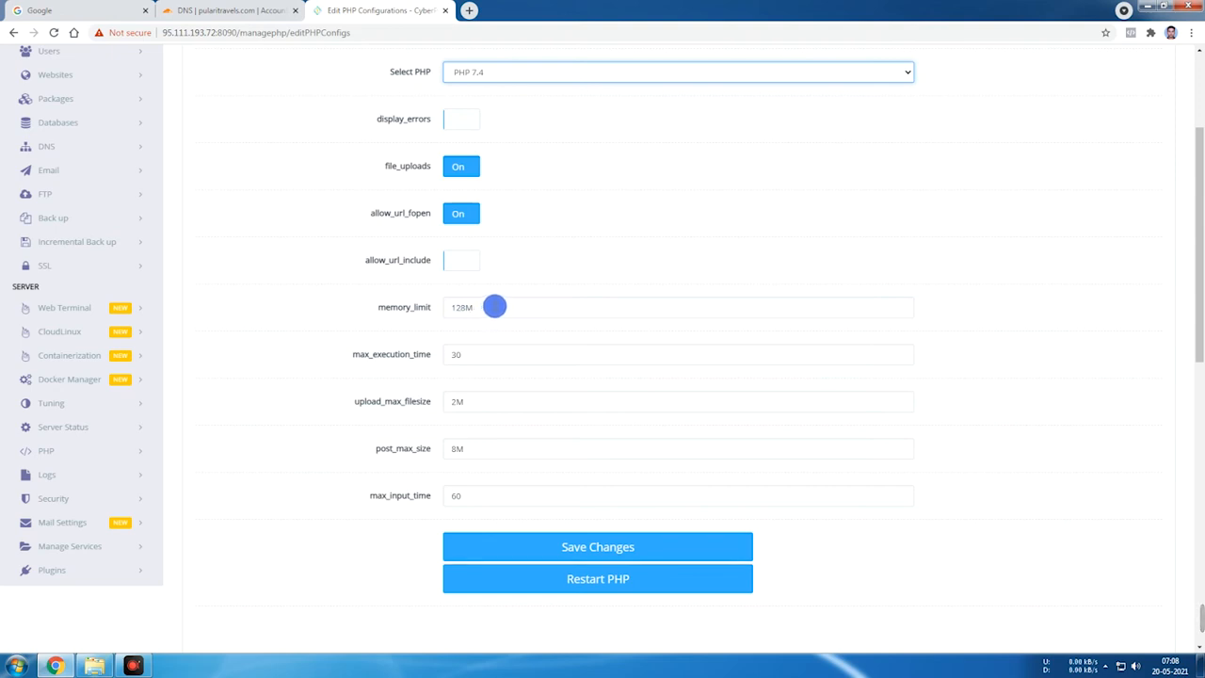
Expand the Tuning features and open PHP Tuning in a new browser tab
{"action": "left_click", "coordinate": [95, 403]}
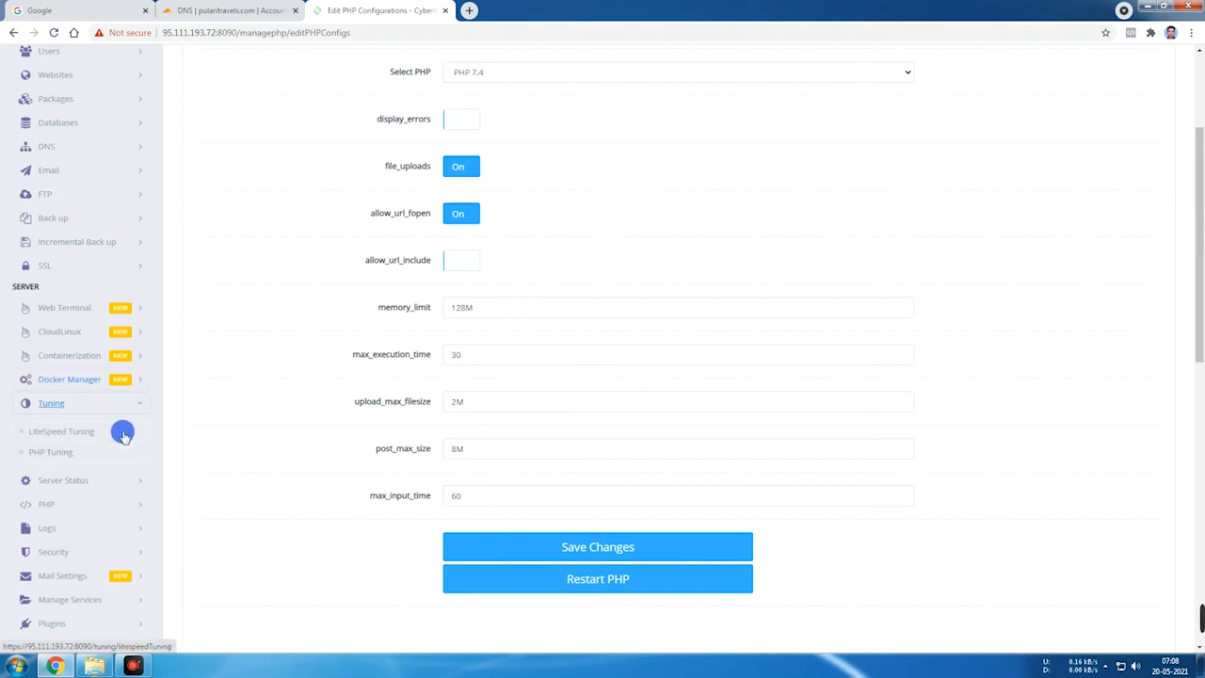
{"action": "right_click", "coordinate": [51, 453]}
{"action": "left_click", "coordinate": [80, 462]}
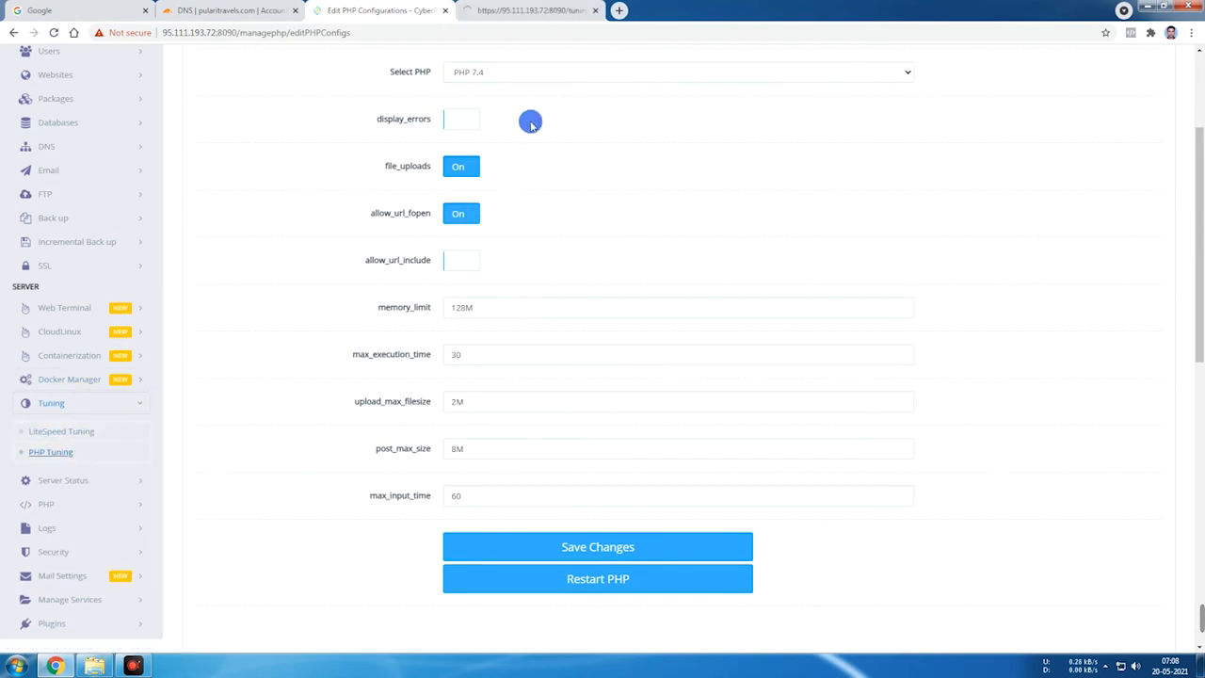
View the PHP Tuning page and load the tuning settings for lsphp74
{"action": "left_click", "coordinate": [518, 10]}
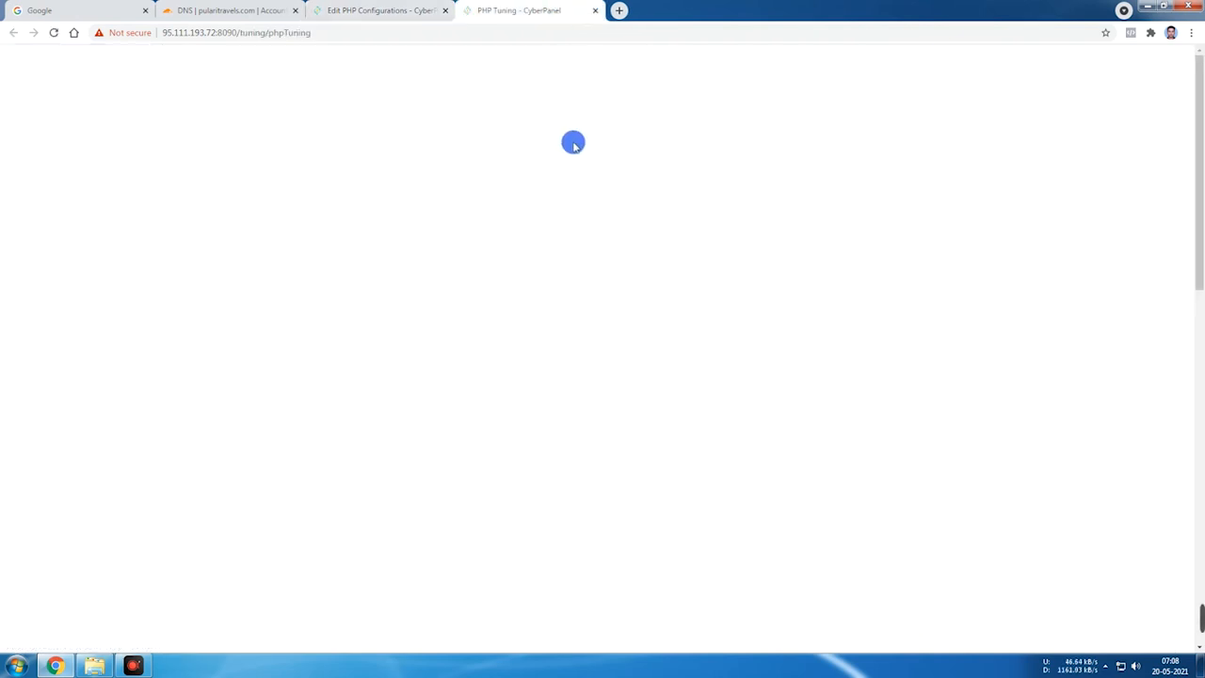
{"action": "left_click", "coordinate": [497, 200]}
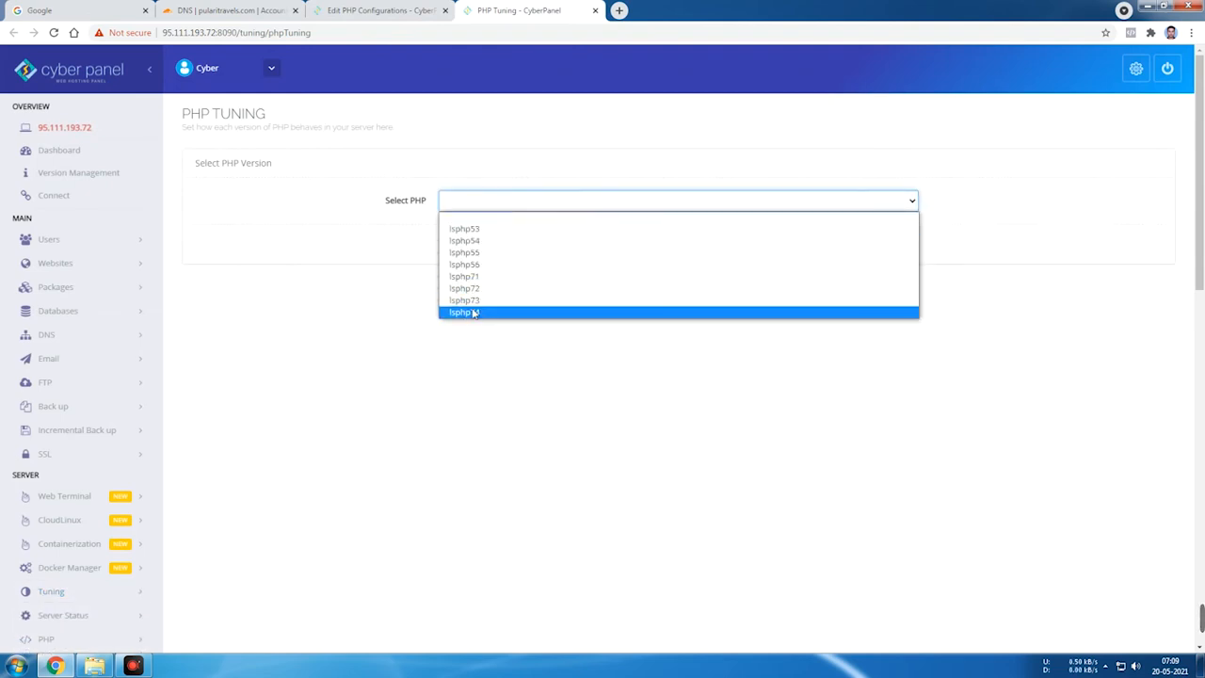
{"action": "left_click", "coordinate": [473, 312]}
{"action": "scroll", "coordinate": [509, 274], "scroll_direction": "down", "scroll_amount": 2}
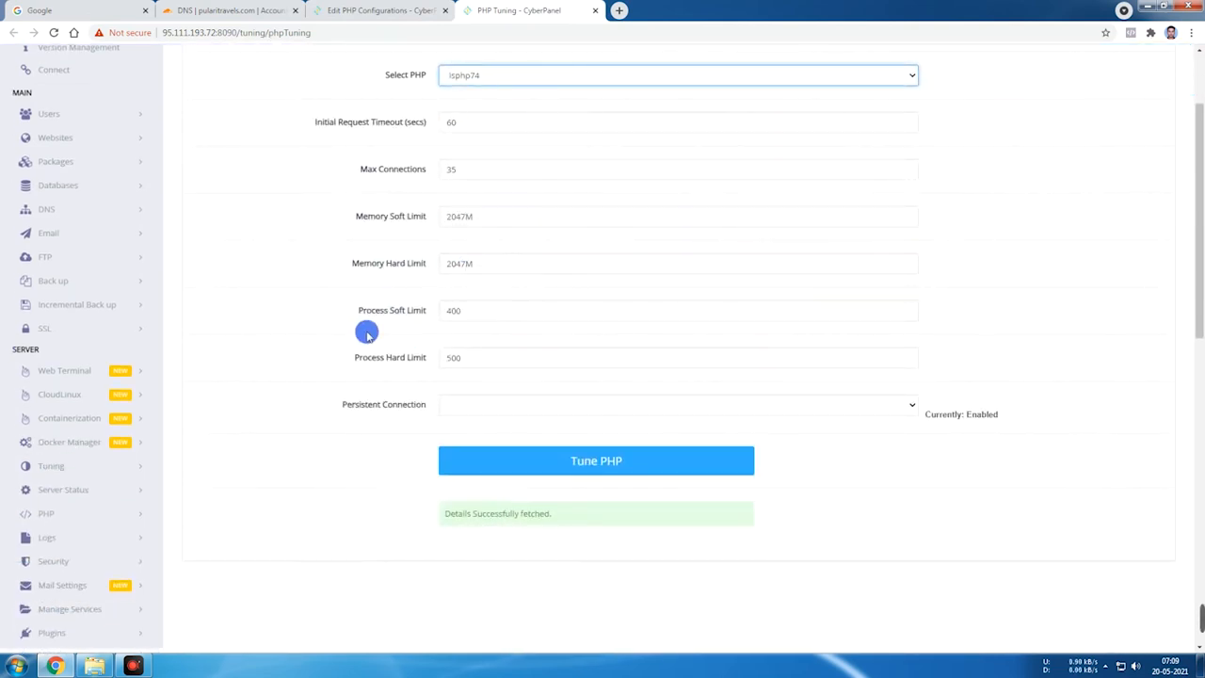
{"action": "scroll", "coordinate": [351, 244], "scroll_direction": "up", "scroll_amount": 2}
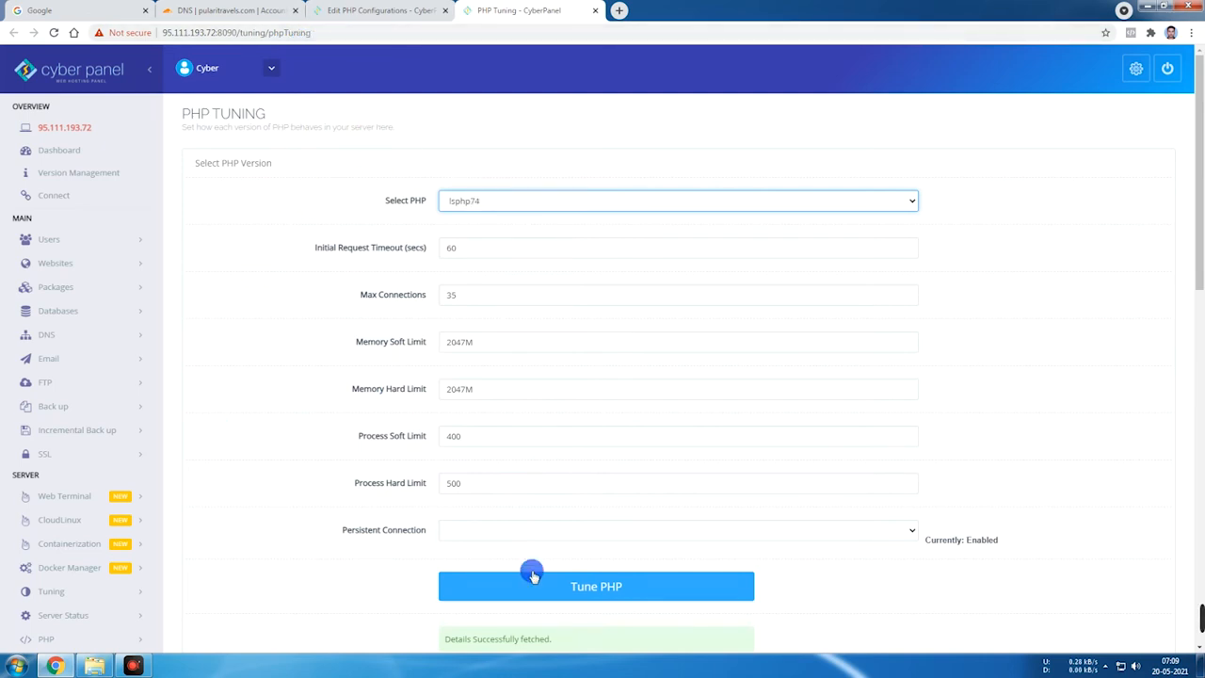
Compare the basic PHP 7.4 settings on Edit PHP Configurations with the lsphp74 limits on PHP Tuning
{"action": "left_click", "coordinate": [335, 10]}
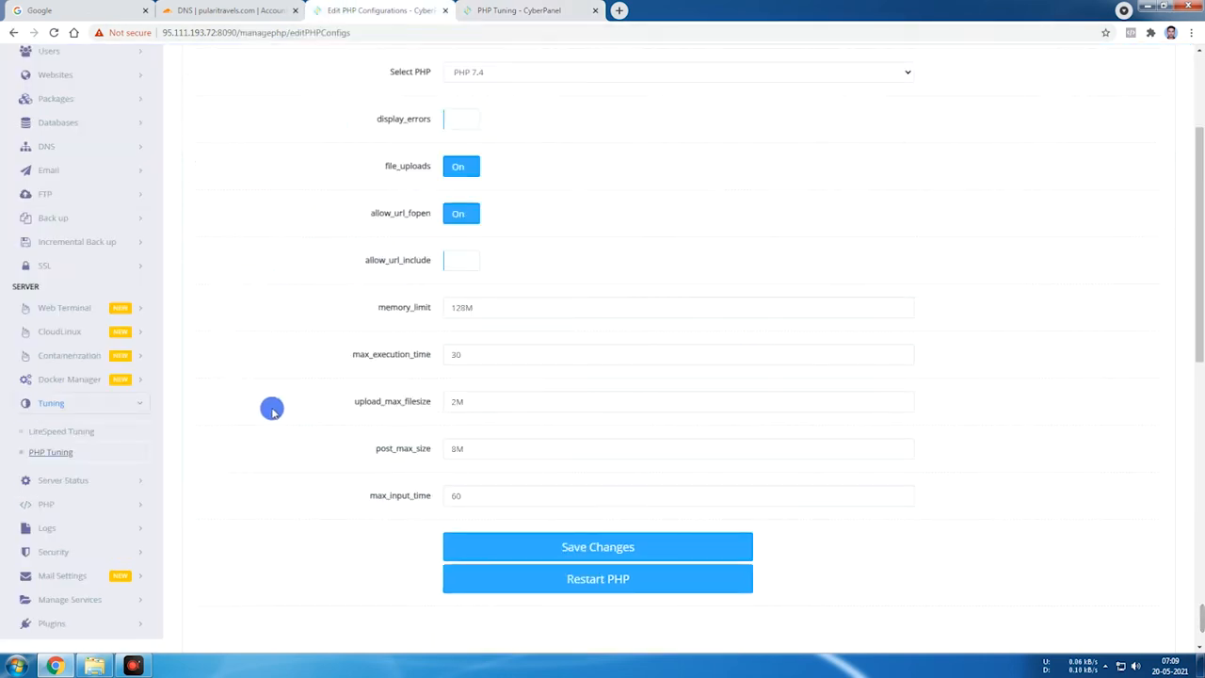
{"action": "scroll", "coordinate": [294, 421], "scroll_direction": "up", "scroll_amount": 1}
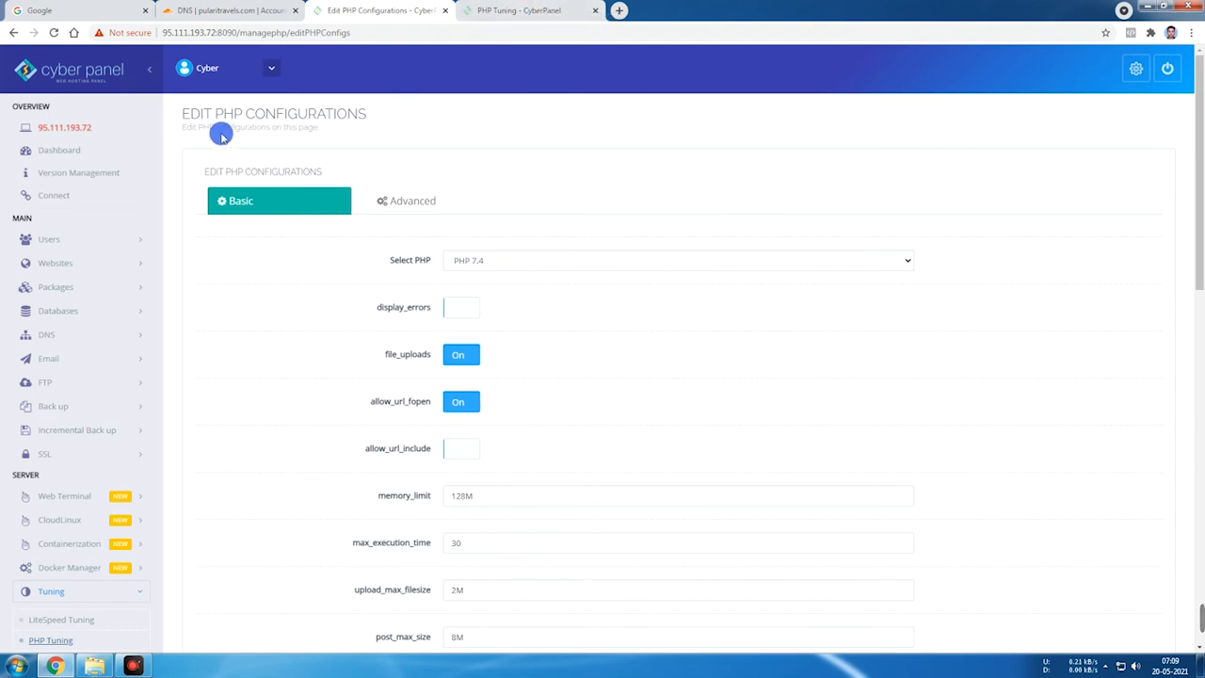
{"action": "scroll", "coordinate": [204, 323], "scroll_direction": "down", "scroll_amount": 1}
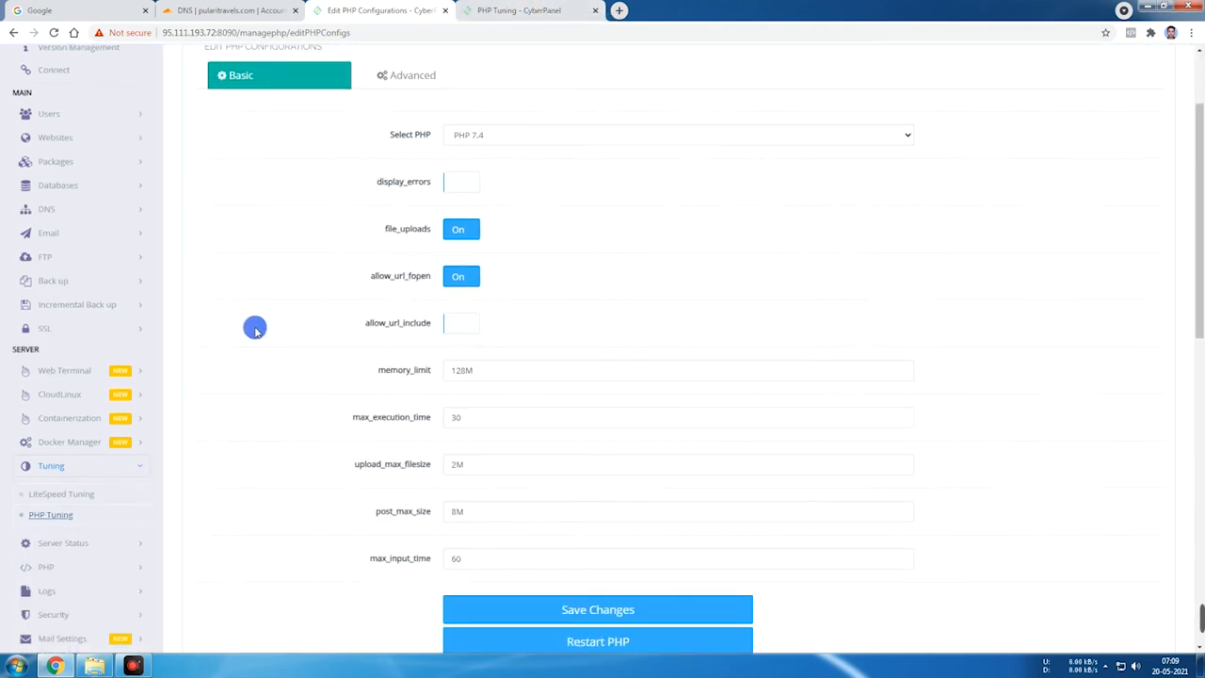
{"action": "left_click", "coordinate": [557, 8]}
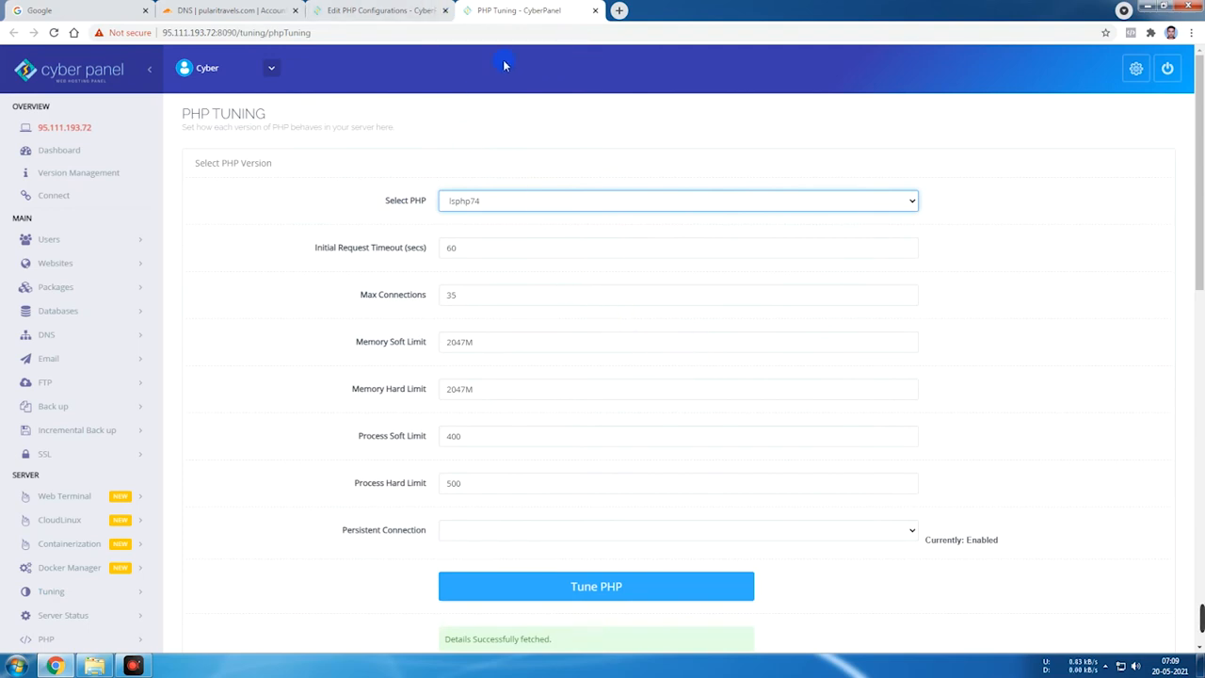
{"action": "left_click", "coordinate": [401, 8]}
{"action": "scroll", "coordinate": [538, 166], "scroll_direction": "up", "scroll_amount": 3}
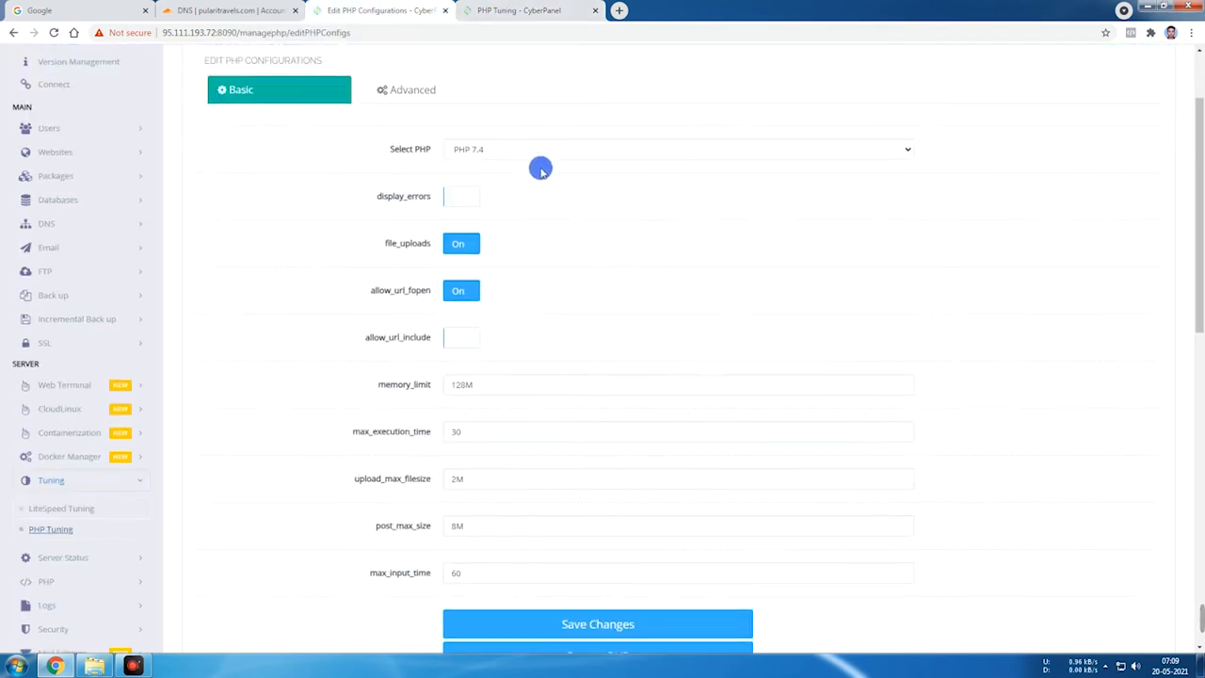
{"action": "left_click", "coordinate": [551, 9]}
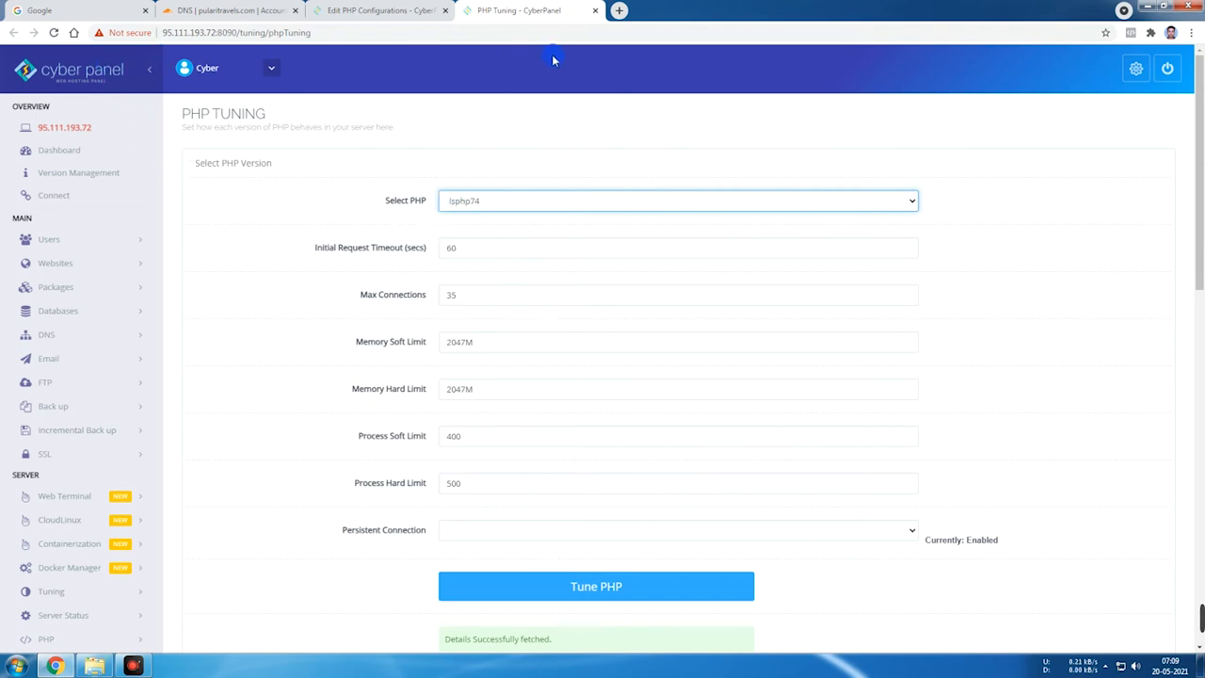
{"action": "left_click", "coordinate": [374, 10]}
Examine the PHP 7.4 memory_limit, max_execution_time, upload_max_filesize and post_max_size settings in the basic configuration
{"action": "scroll", "coordinate": [495, 415], "scroll_direction": "down", "scroll_amount": 4}
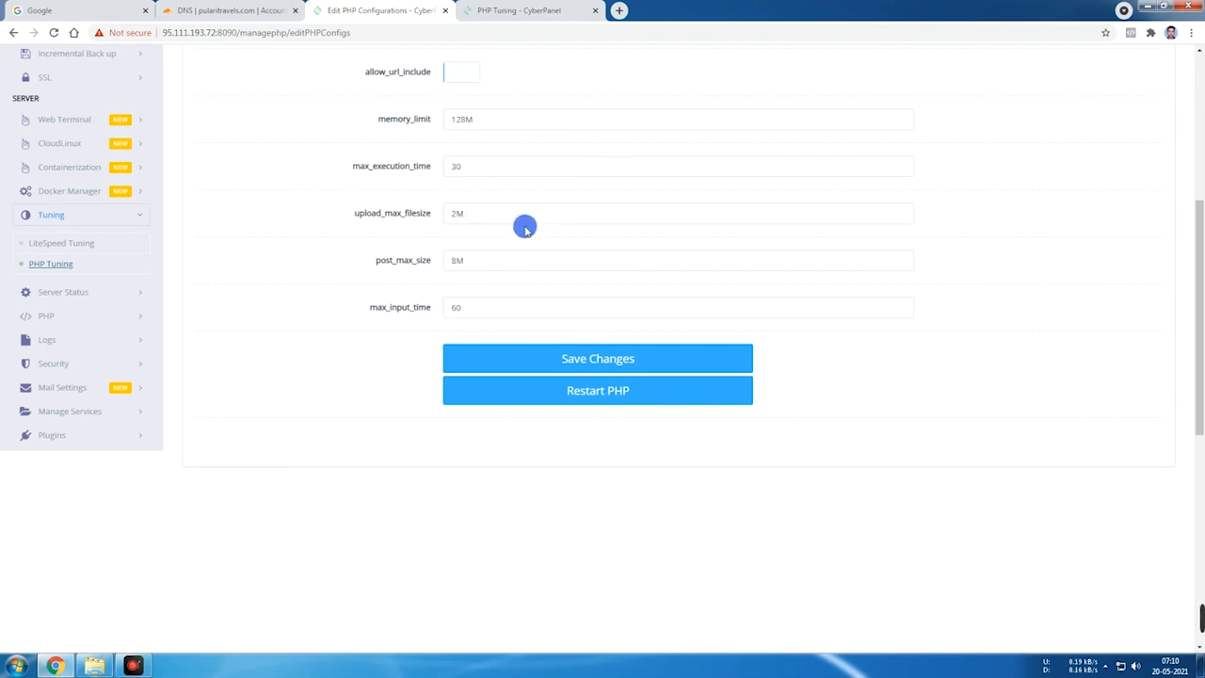
{"action": "scroll", "coordinate": [525, 228], "scroll_direction": "up", "scroll_amount": 1}
{"action": "left_click", "coordinate": [477, 229]}
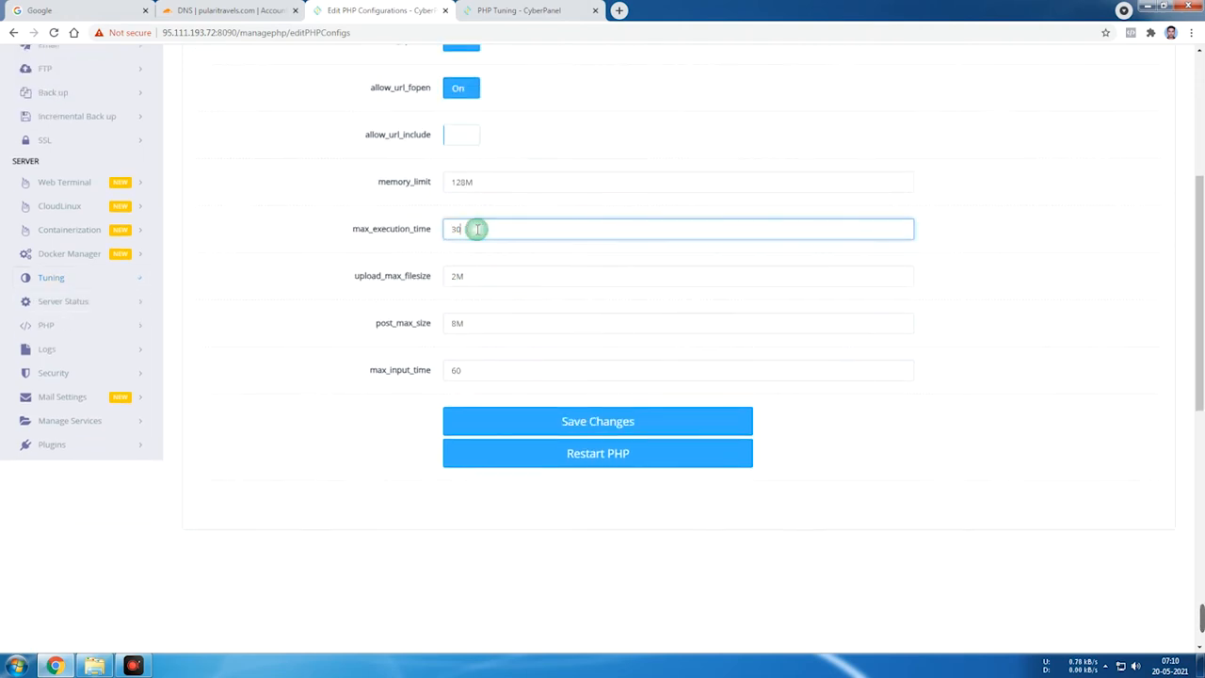
{"action": "left_click", "coordinate": [490, 181]}
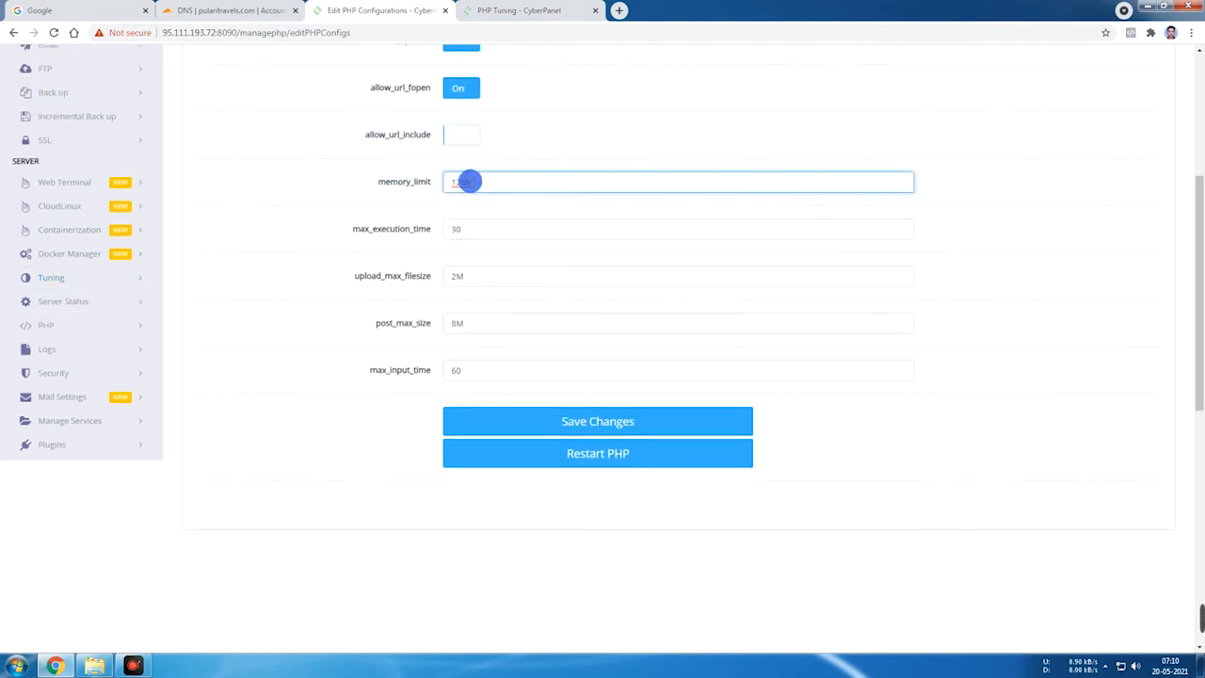
{"action": "left_click_drag", "start_coordinate": [352, 229], "coordinate": [422, 233]}
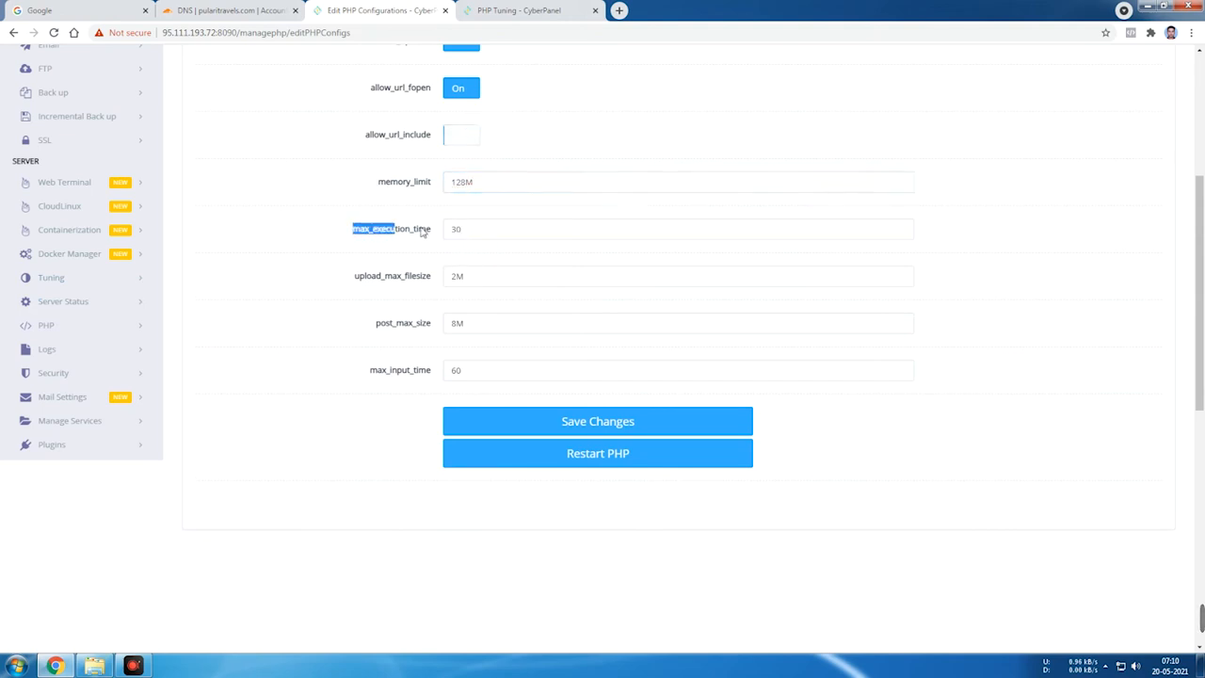
{"action": "left_click_drag", "start_coordinate": [353, 276], "coordinate": [443, 278]}
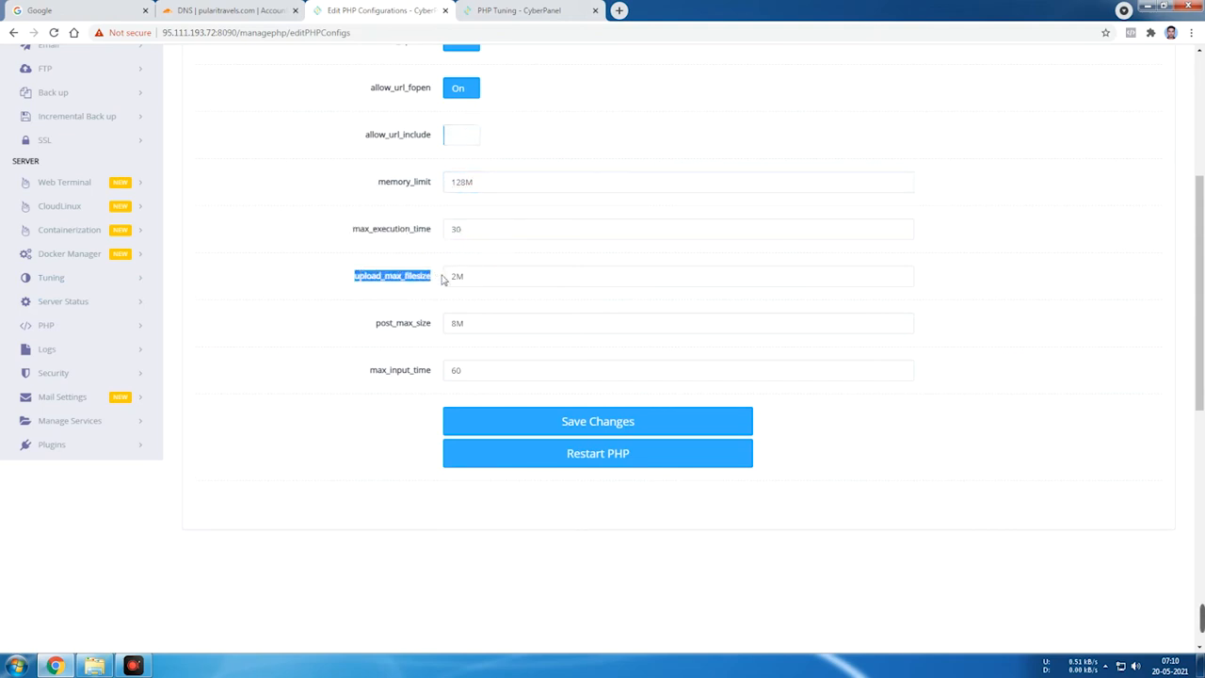
{"action": "left_click_drag", "start_coordinate": [373, 325], "coordinate": [435, 327]}
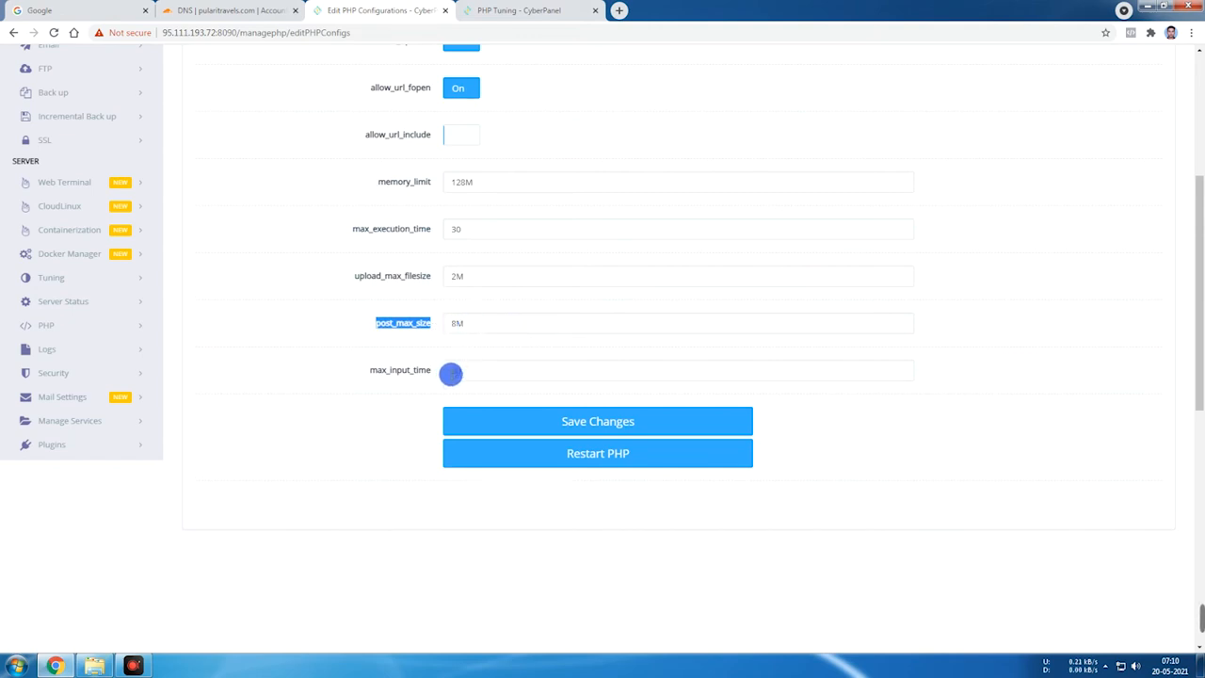
{"action": "scroll", "coordinate": [509, 369], "scroll_direction": "up", "scroll_amount": 5}
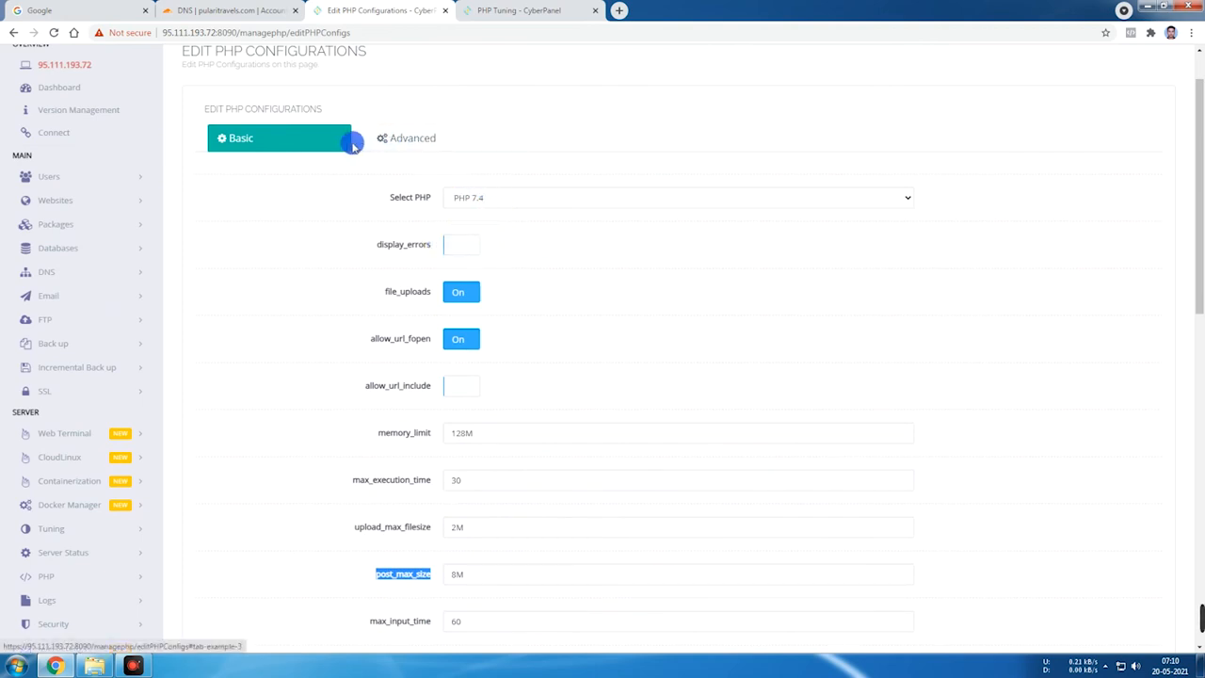
{"action": "scroll", "coordinate": [330, 184], "scroll_direction": "up", "scroll_amount": 1}
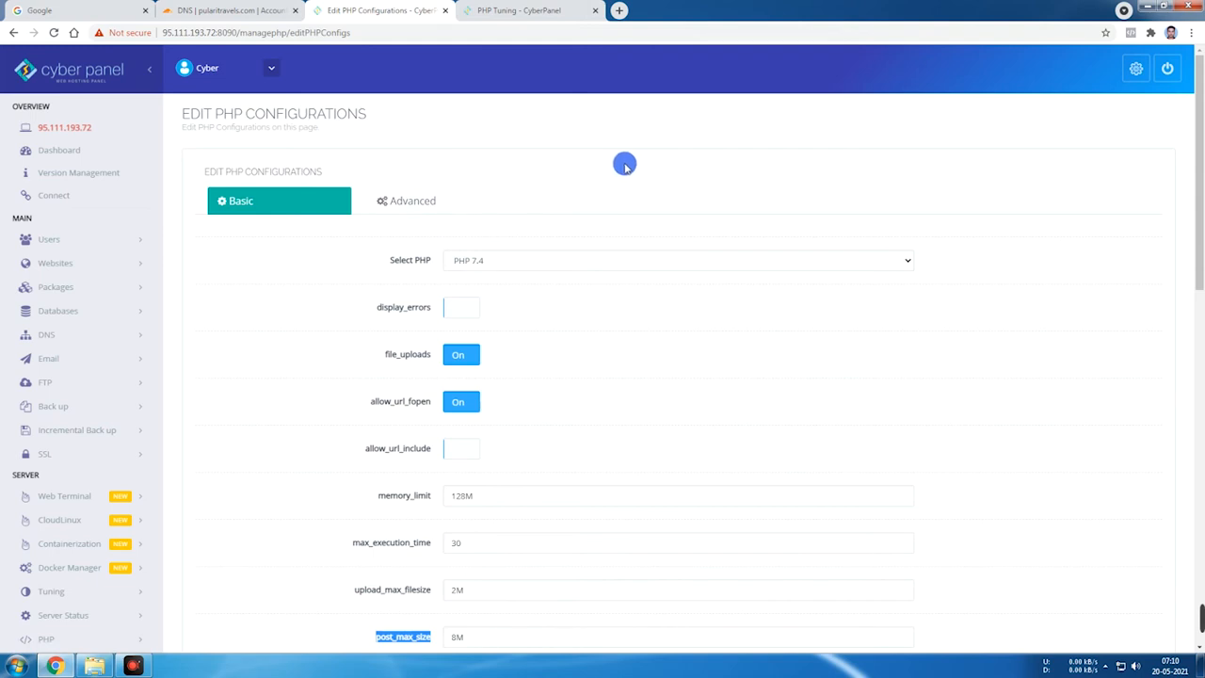
Review the max_execution_time, upload_max_filesize, post_max_size and max_input_time fields without changing their values
{"action": "scroll", "coordinate": [622, 165], "scroll_direction": "down", "scroll_amount": 5}
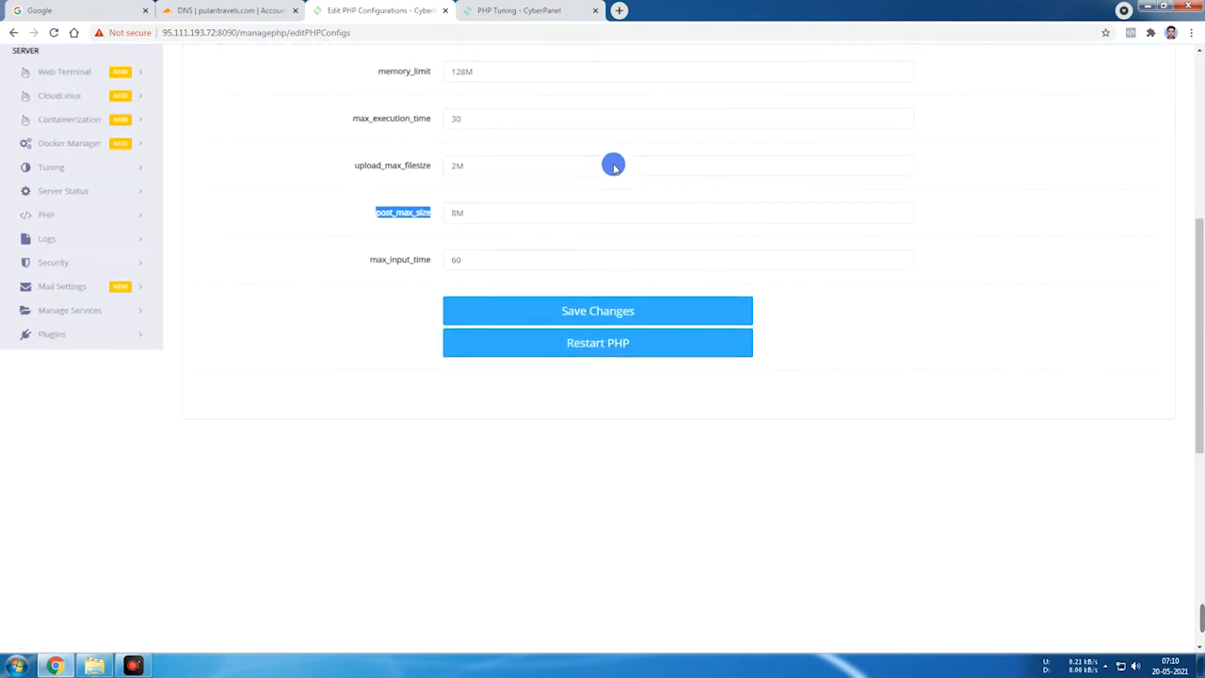
{"action": "scroll", "coordinate": [613, 166], "scroll_direction": "up", "scroll_amount": 1}
{"action": "scroll", "coordinate": [570, 180], "scroll_direction": "down", "scroll_amount": 1}
{"action": "left_click", "coordinate": [486, 168]}
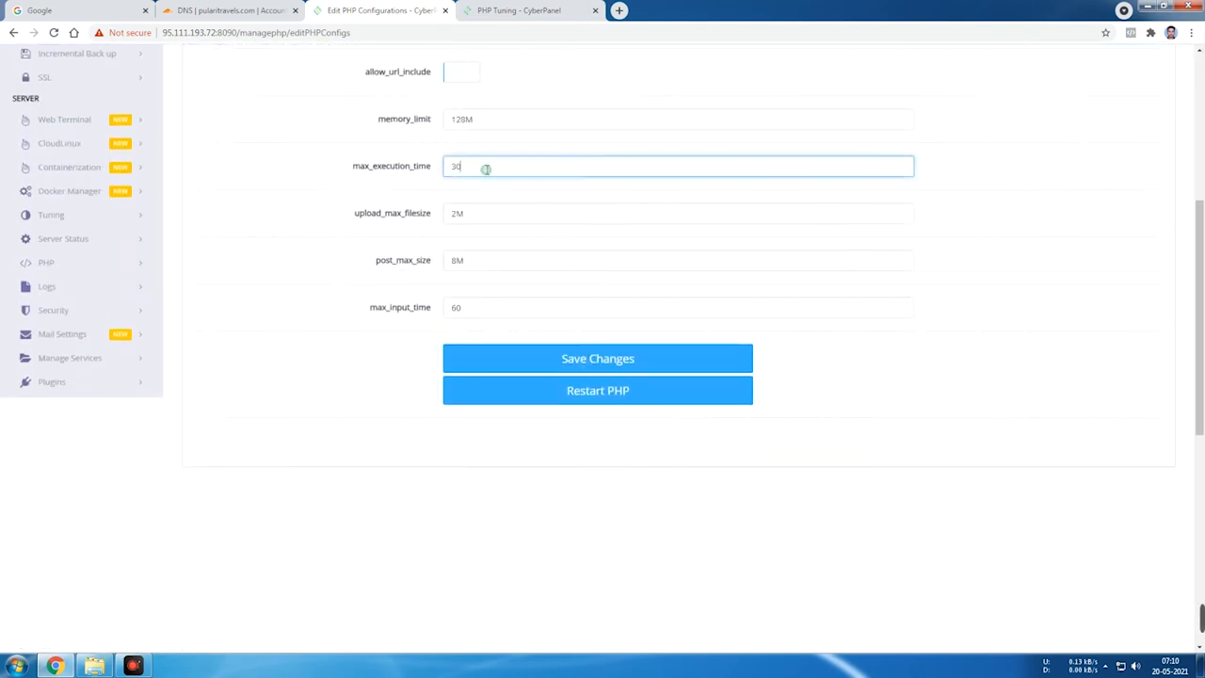
{"action": "left_click", "coordinate": [453, 212]}
{"action": "left_click", "coordinate": [453, 262]}
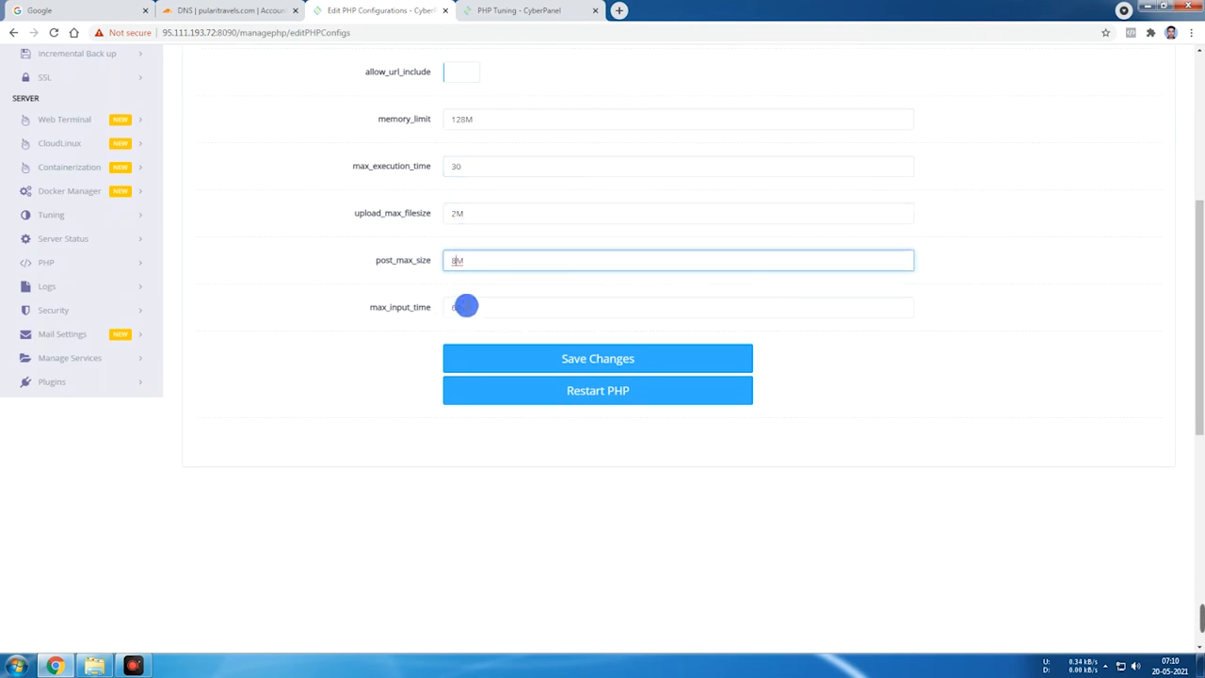
{"action": "left_click", "coordinate": [470, 309]}
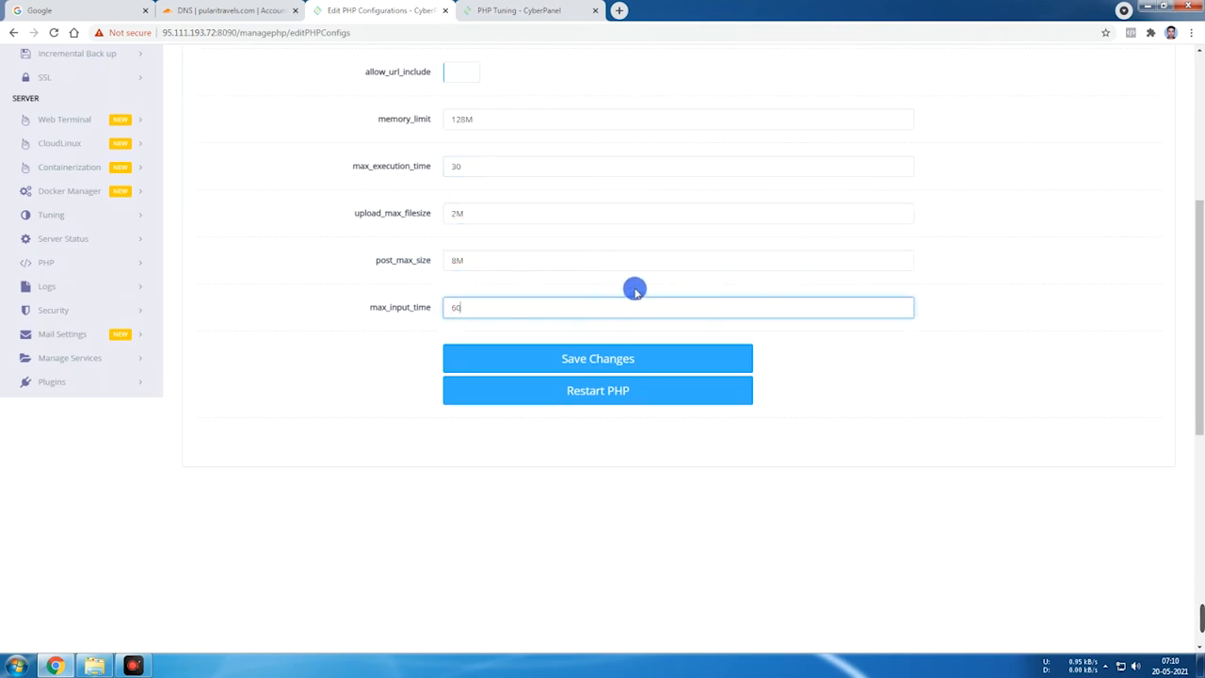
Switch to the advanced PHP configuration editor and load the php.ini file for PHP 8.0
{"action": "scroll", "coordinate": [627, 288], "scroll_direction": "up", "scroll_amount": 4}
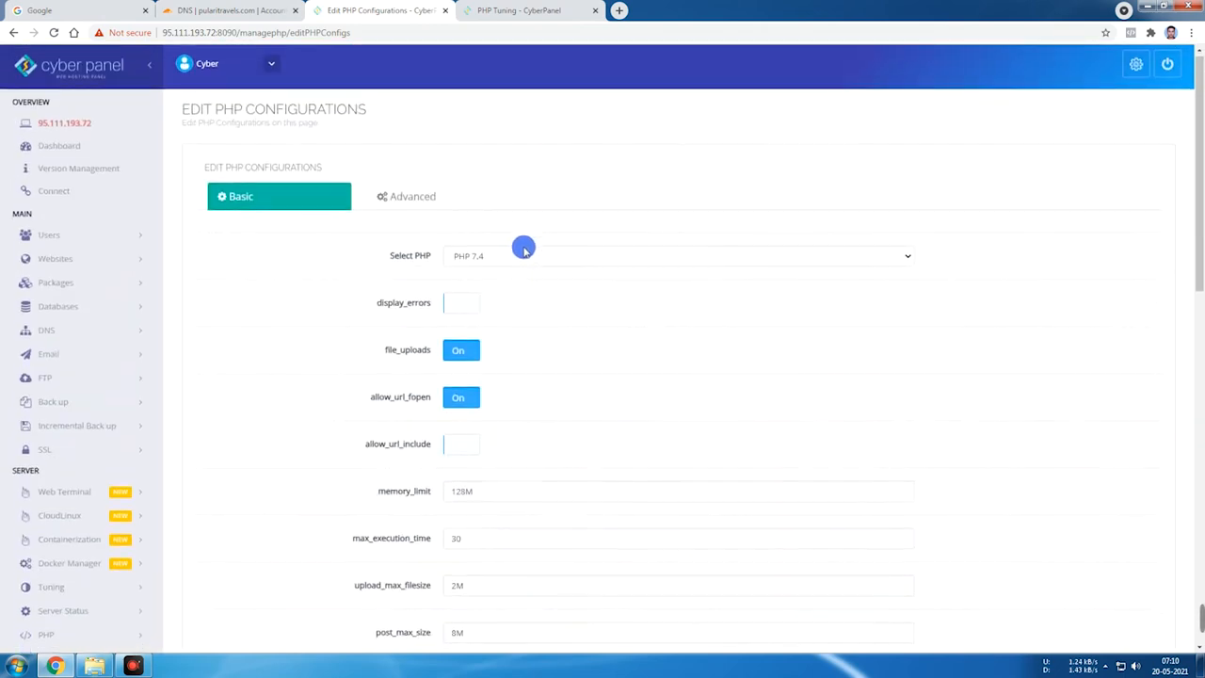
{"action": "scroll", "coordinate": [522, 248], "scroll_direction": "down", "scroll_amount": 5}
{"action": "scroll", "coordinate": [566, 301], "scroll_direction": "up", "scroll_amount": 5}
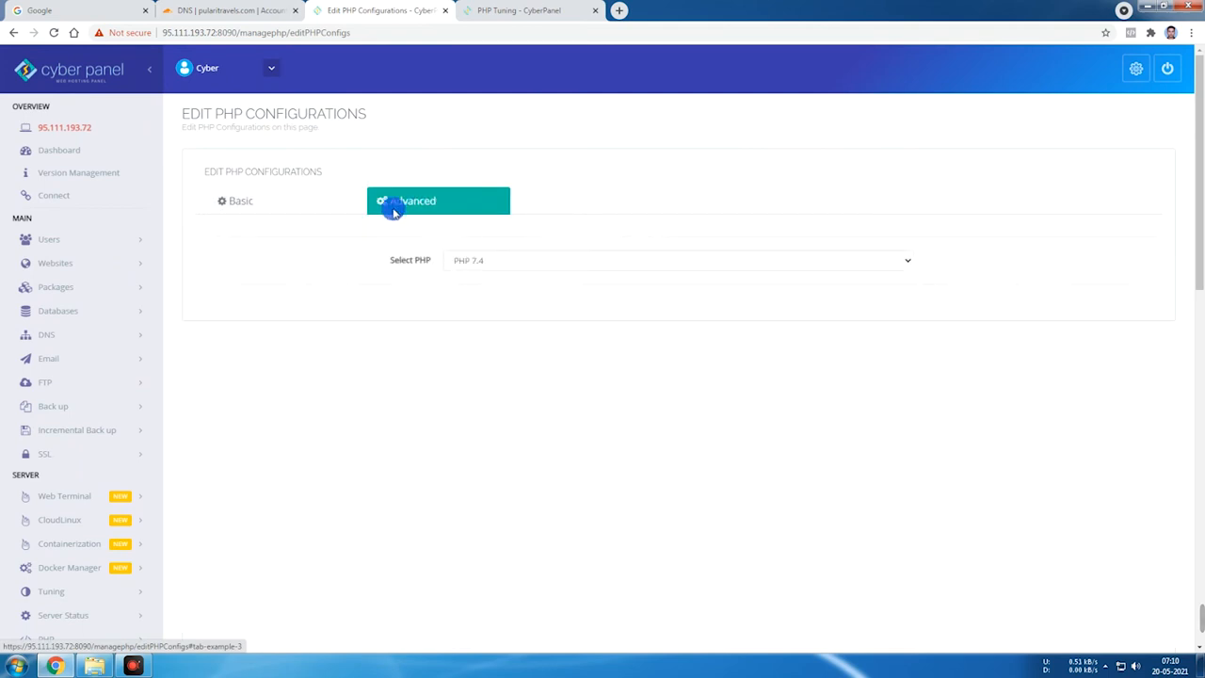
{"action": "left_click", "coordinate": [502, 268]}
{"action": "left_click", "coordinate": [479, 386]}
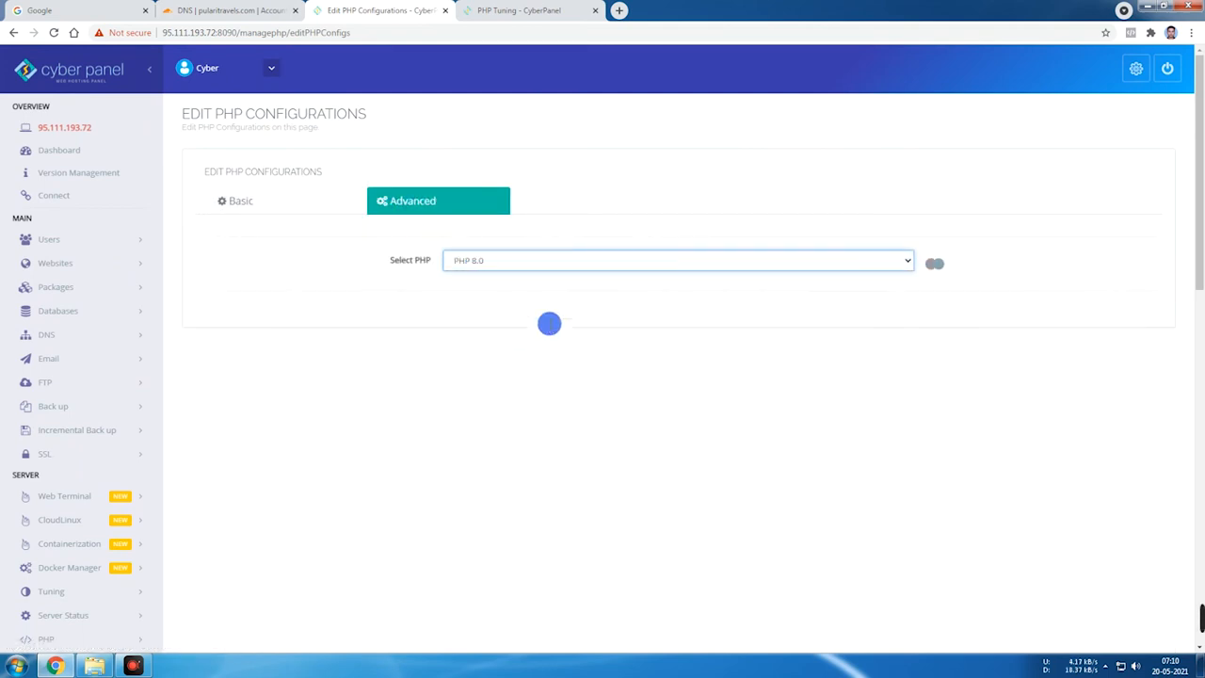
Read through the PHP 8.0 php.ini from its introduction to the Resource Limits section, and return to the beginning
{"action": "scroll", "coordinate": [609, 291], "scroll_direction": "down", "scroll_amount": 3}
{"action": "scroll", "coordinate": [601, 279], "scroll_direction": "down", "scroll_amount": 10}
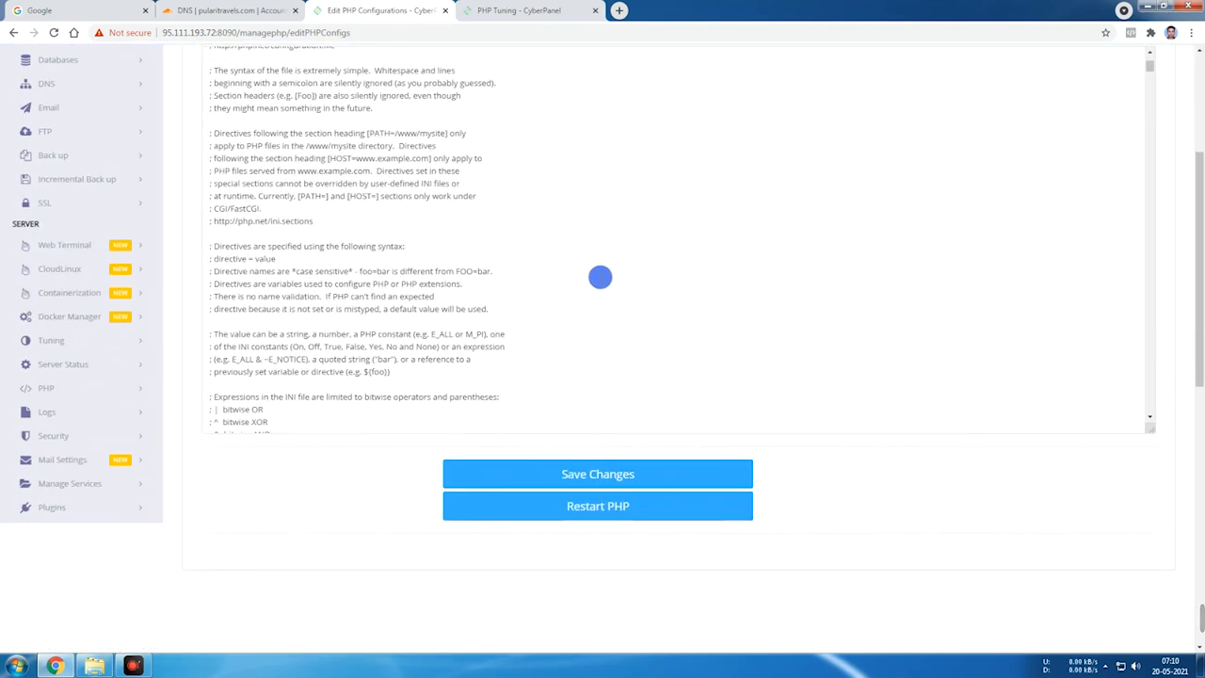
{"action": "scroll", "coordinate": [599, 273], "scroll_direction": "down", "scroll_amount": 10}
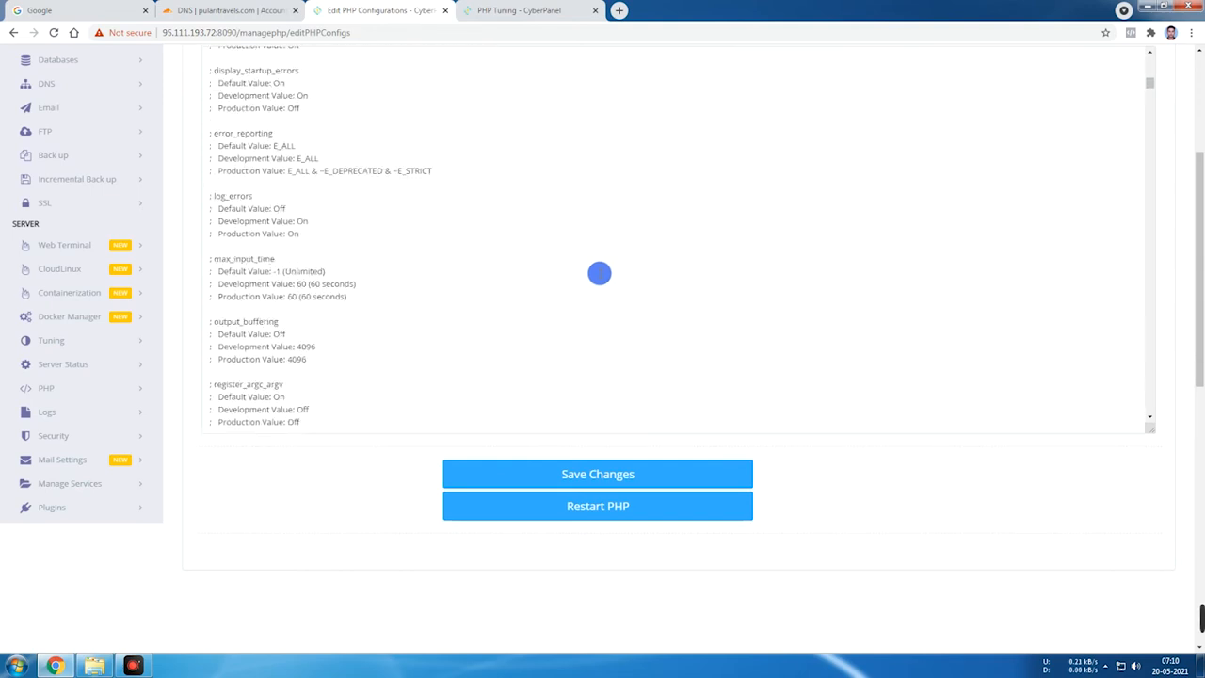
{"action": "scroll", "coordinate": [600, 270], "scroll_direction": "down", "scroll_amount": 4}
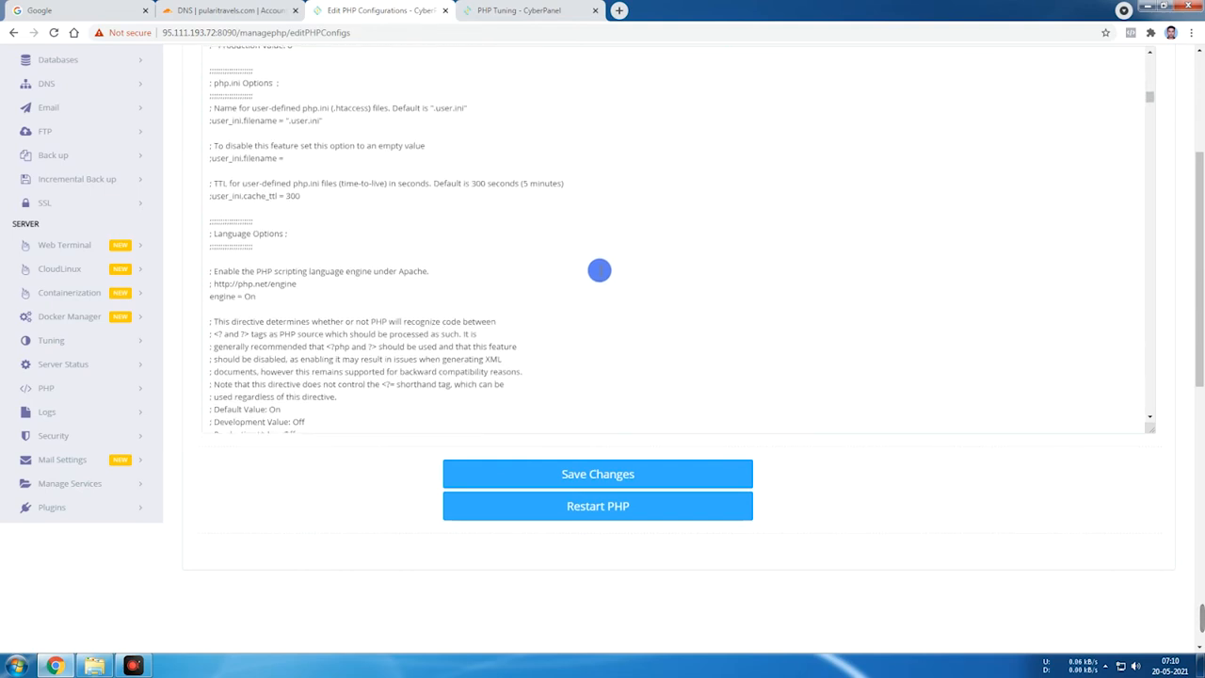
{"action": "scroll", "coordinate": [598, 260], "scroll_direction": "down", "scroll_amount": 3}
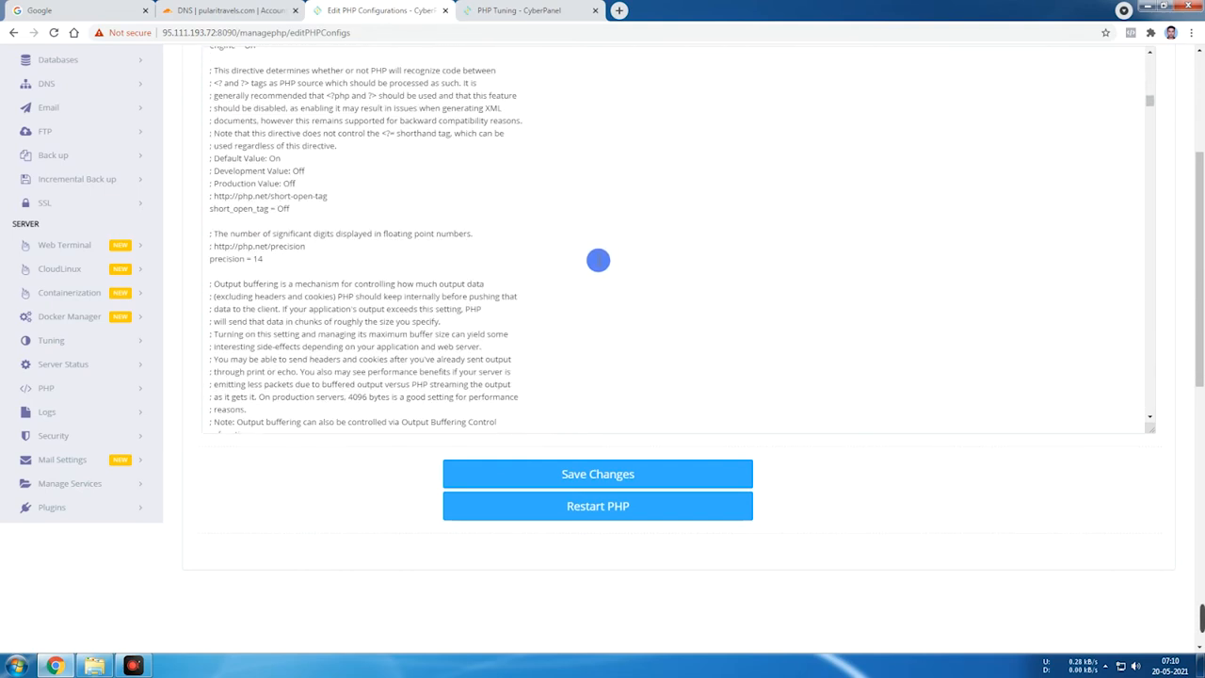
{"action": "scroll", "coordinate": [593, 259], "scroll_direction": "down", "scroll_amount": 3}
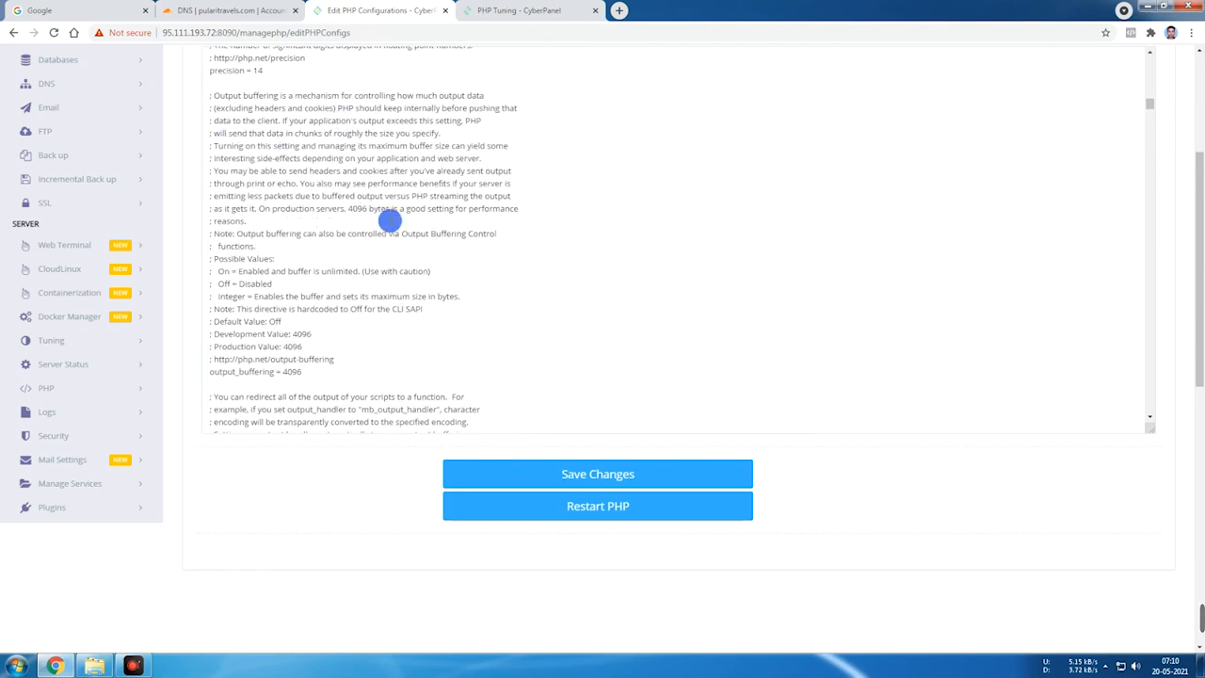
{"action": "scroll", "coordinate": [417, 267], "scroll_direction": "down", "scroll_amount": 6}
{"action": "scroll", "coordinate": [421, 263], "scroll_direction": "down", "scroll_amount": 10}
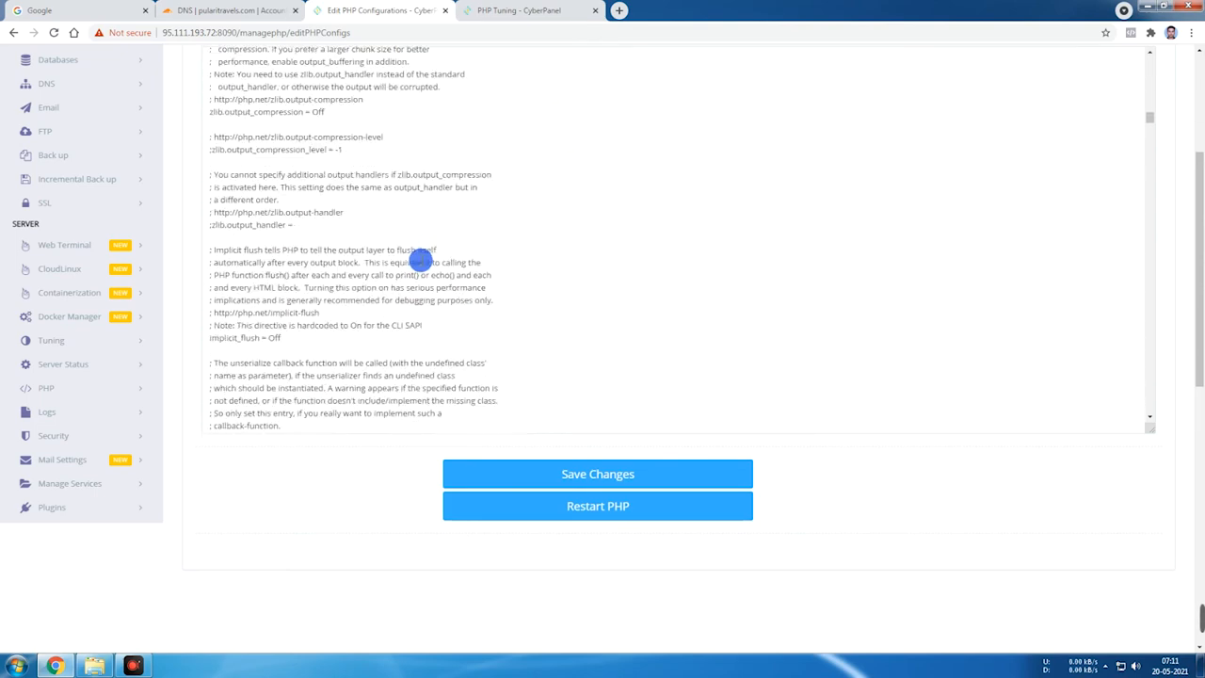
{"action": "scroll", "coordinate": [565, 269], "scroll_direction": "down", "scroll_amount": 6}
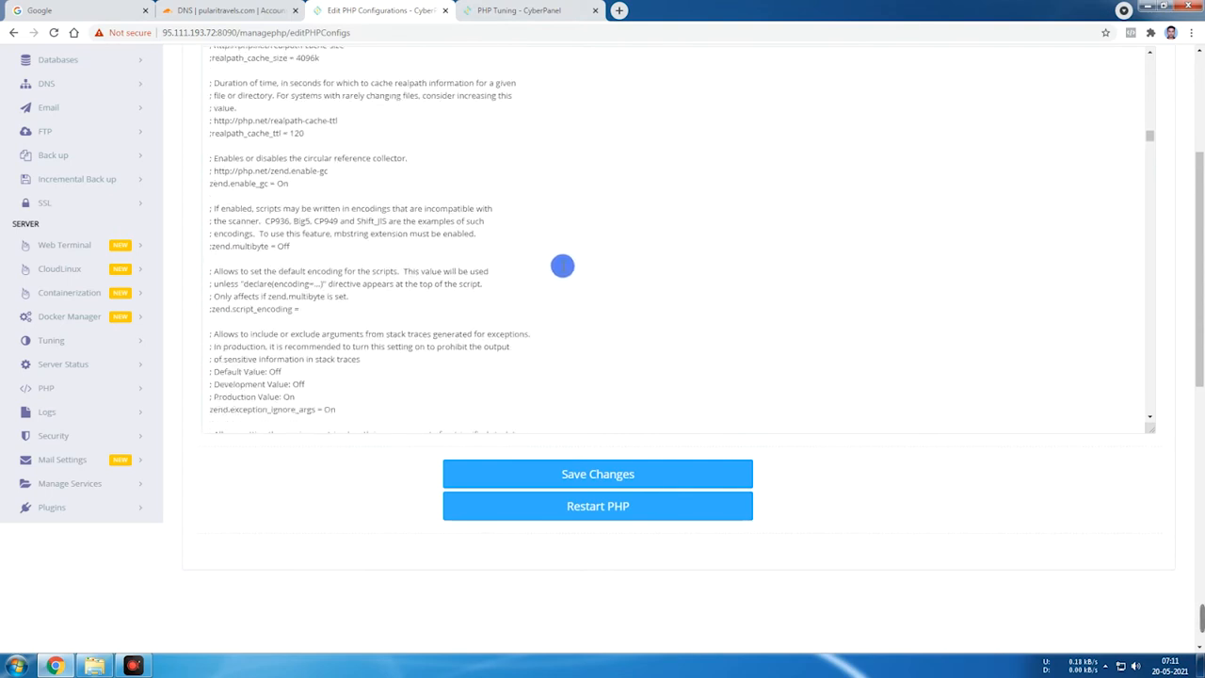
{"action": "scroll", "coordinate": [563, 266], "scroll_direction": "down", "scroll_amount": 5}
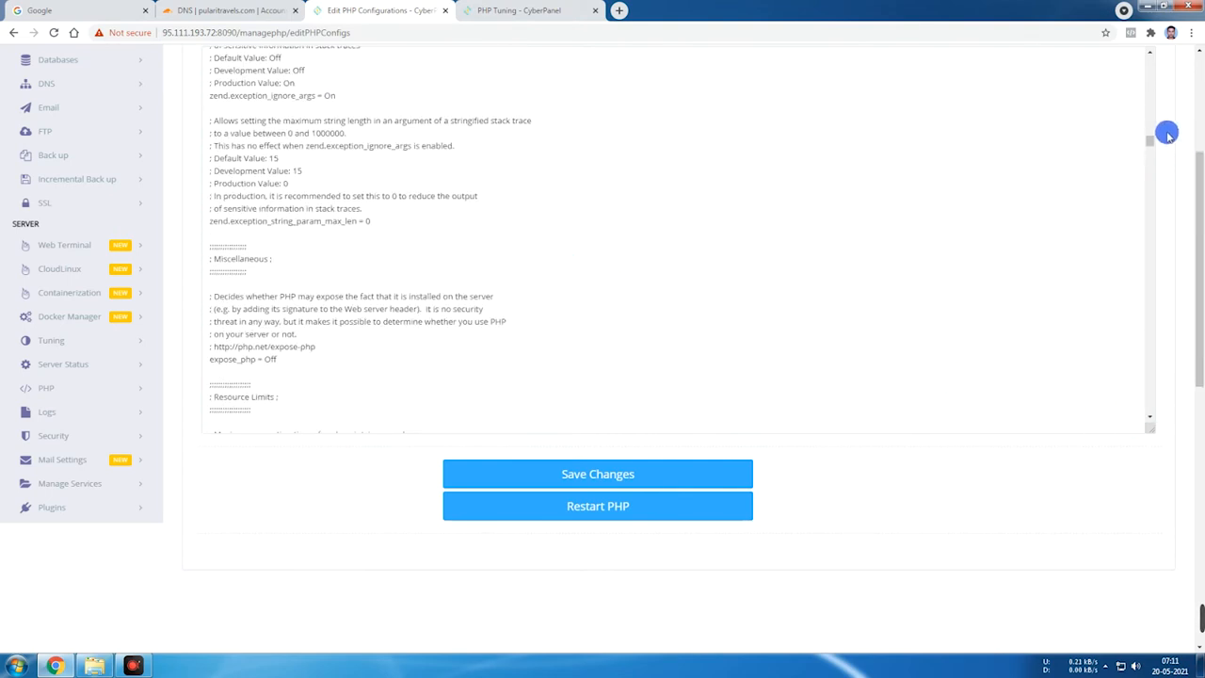
{"action": "left_click_drag", "start_coordinate": [1152, 142], "coordinate": [1153, 53]}
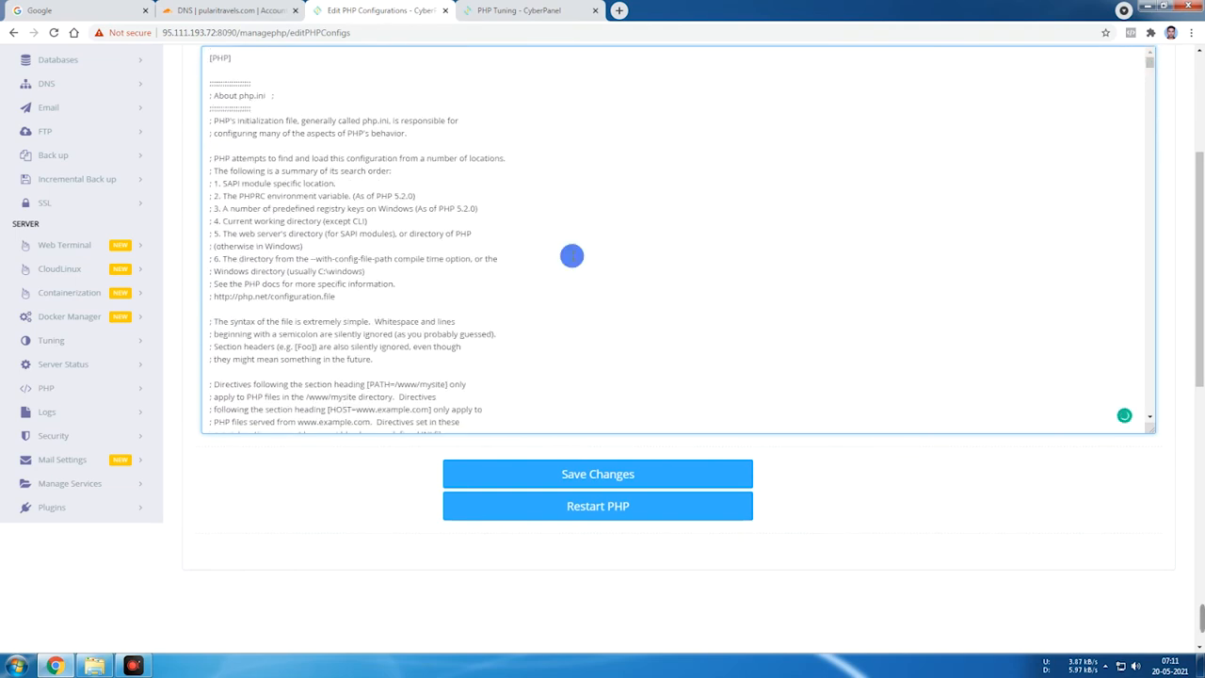
{"action": "scroll", "coordinate": [565, 256], "scroll_direction": "up", "scroll_amount": 2}
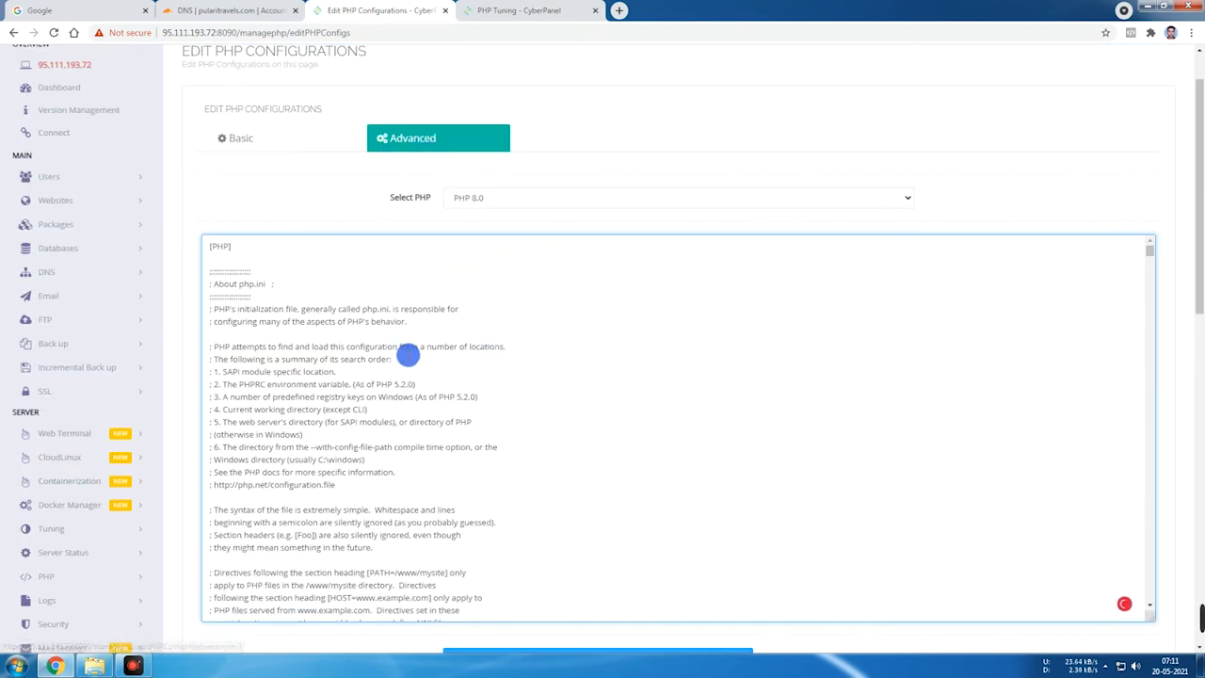
Return to the basic PHP configuration and review the PHP 8.0 settings along with the save and restart options
{"action": "left_click", "coordinate": [280, 140]}
{"action": "scroll", "coordinate": [419, 311], "scroll_direction": "down", "scroll_amount": 2}
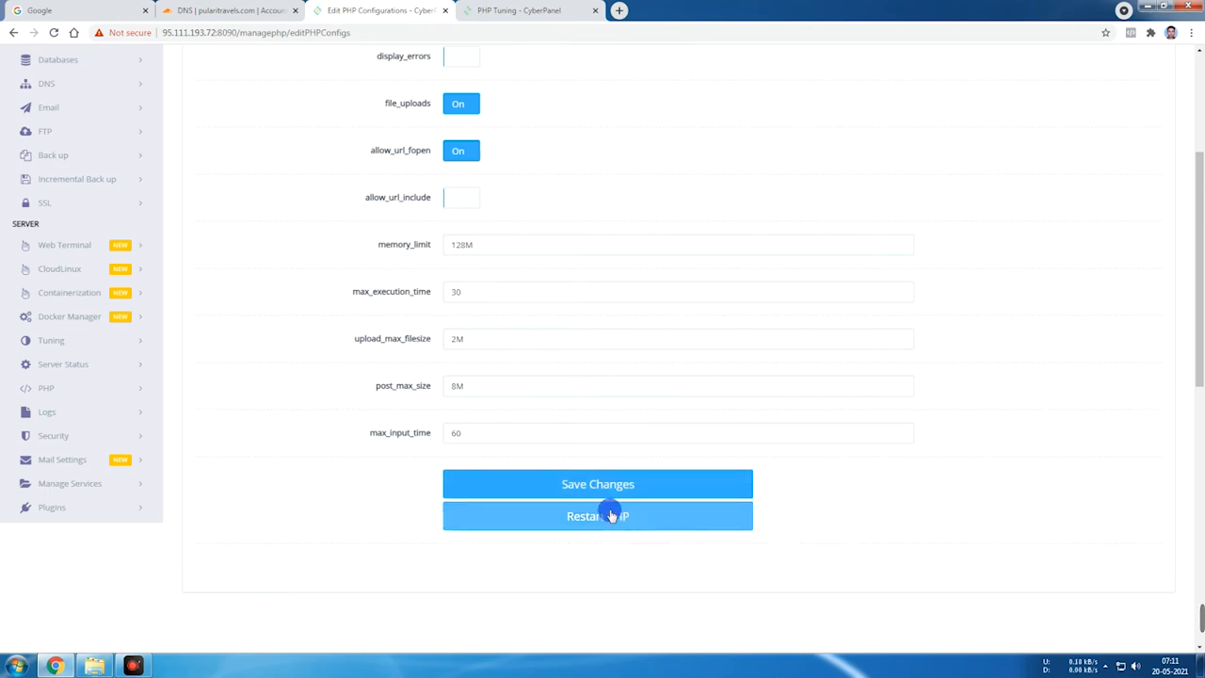
{"action": "scroll", "coordinate": [320, 419], "scroll_direction": "up", "scroll_amount": 2}
{"action": "scroll", "coordinate": [315, 412], "scroll_direction": "up", "scroll_amount": 1}
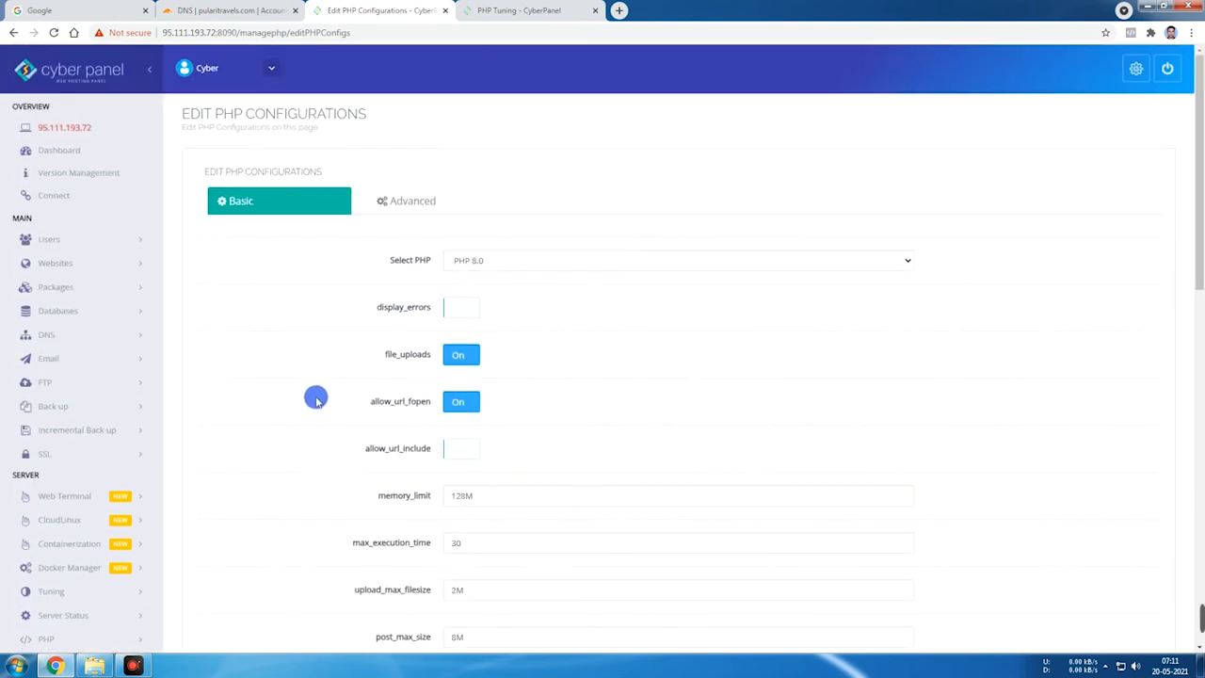
{"action": "left_click_drag", "start_coordinate": [376, 118], "coordinate": [179, 114]}
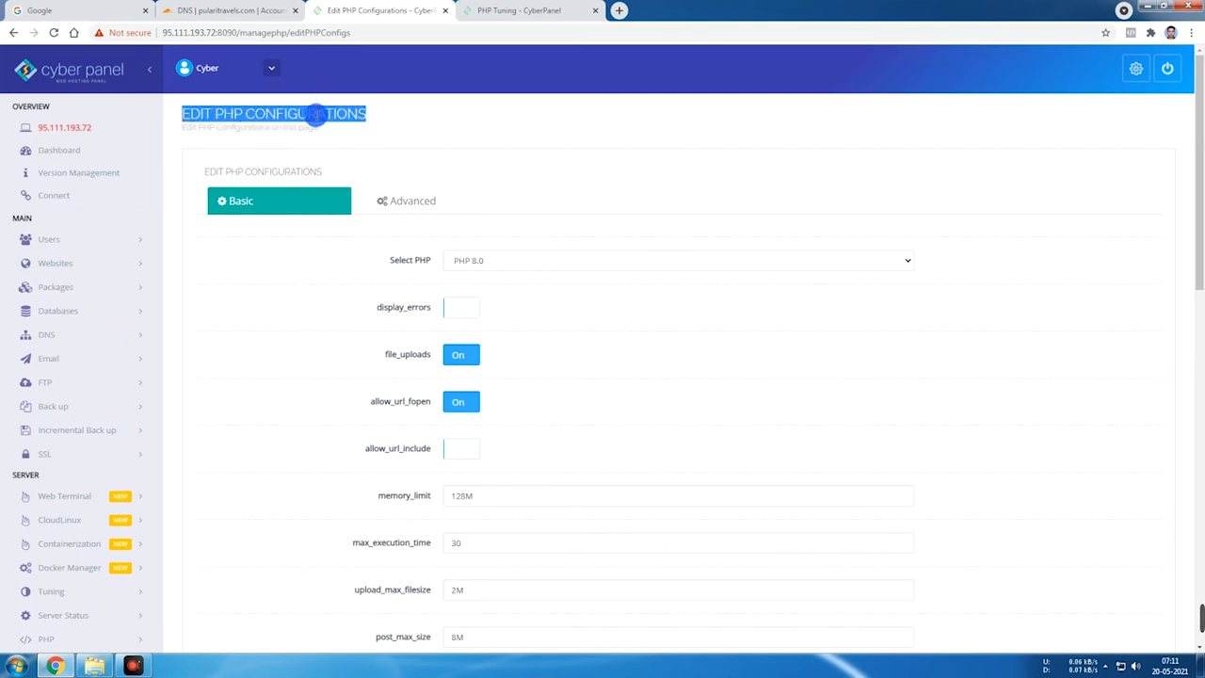
Switch to the PHP Tuning page and examine the lsphp74 request timeout, connection and memory limit fields
{"action": "left_click", "coordinate": [533, 11]}
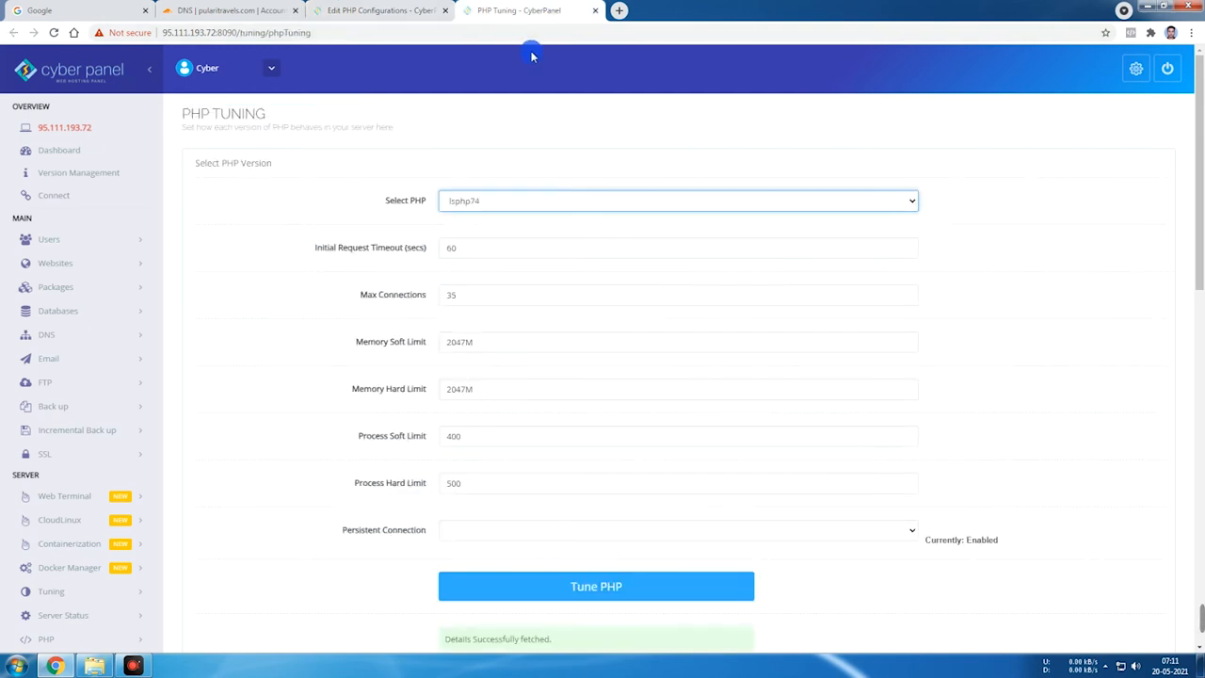
{"action": "left_click_drag", "start_coordinate": [301, 114], "coordinate": [188, 113]}
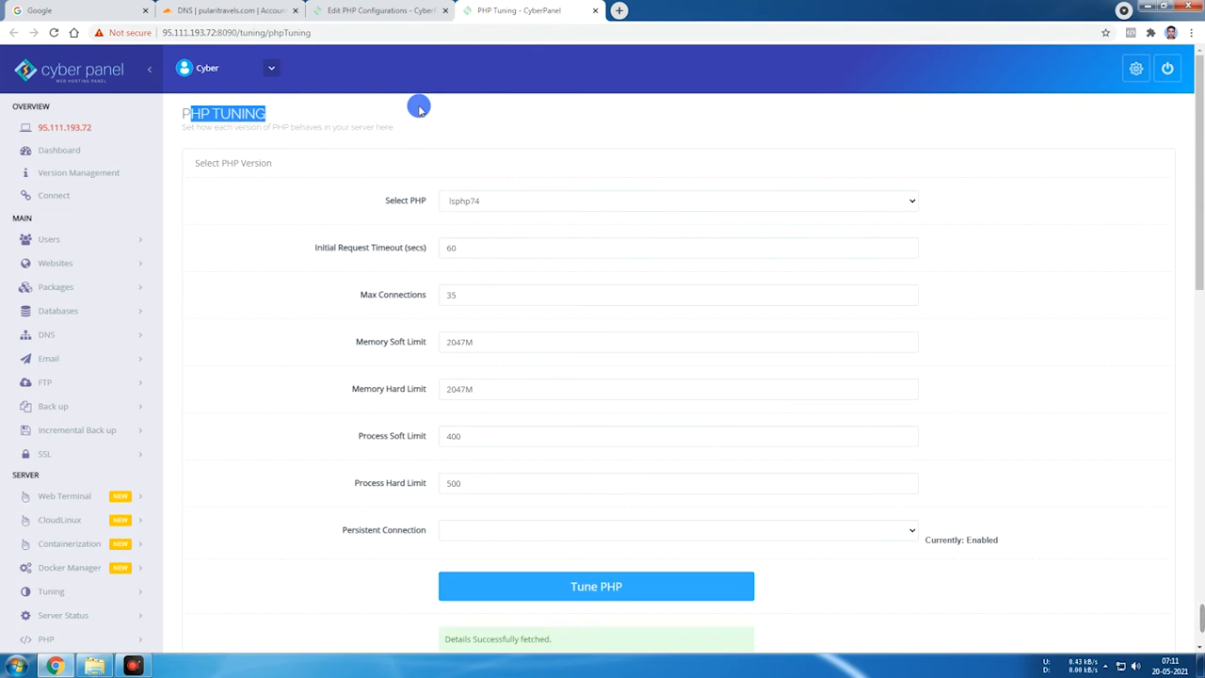
{"action": "left_click", "coordinate": [529, 248]}
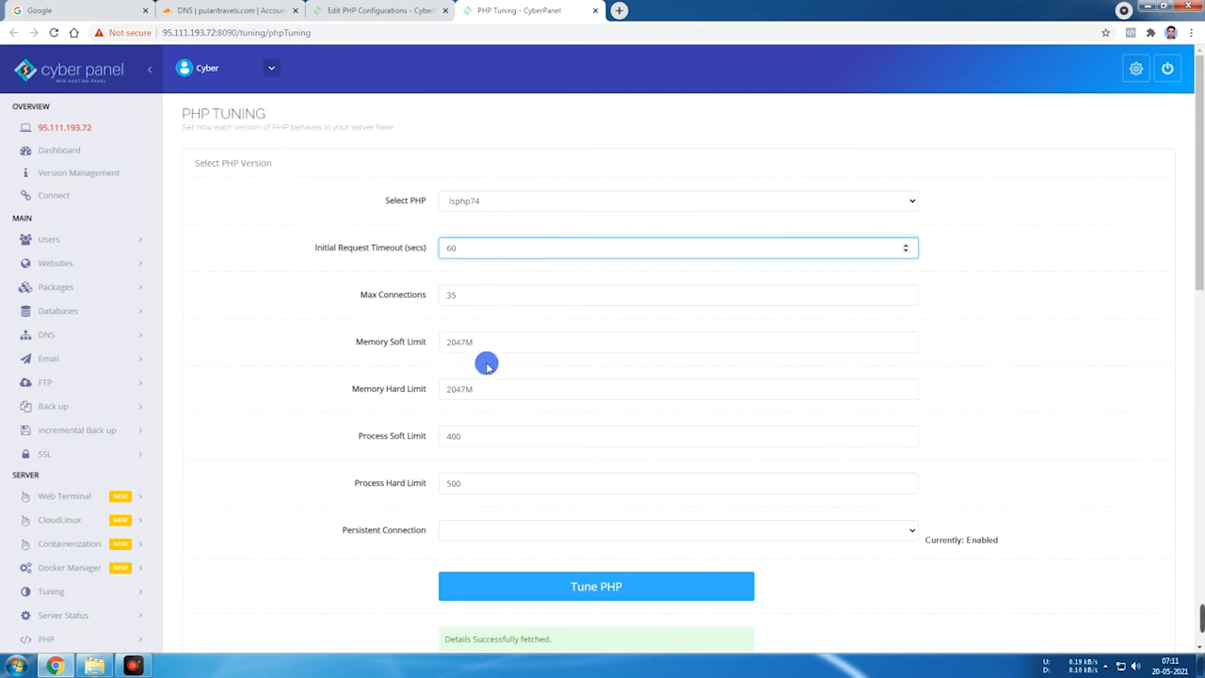
{"action": "left_click", "coordinate": [423, 347]}
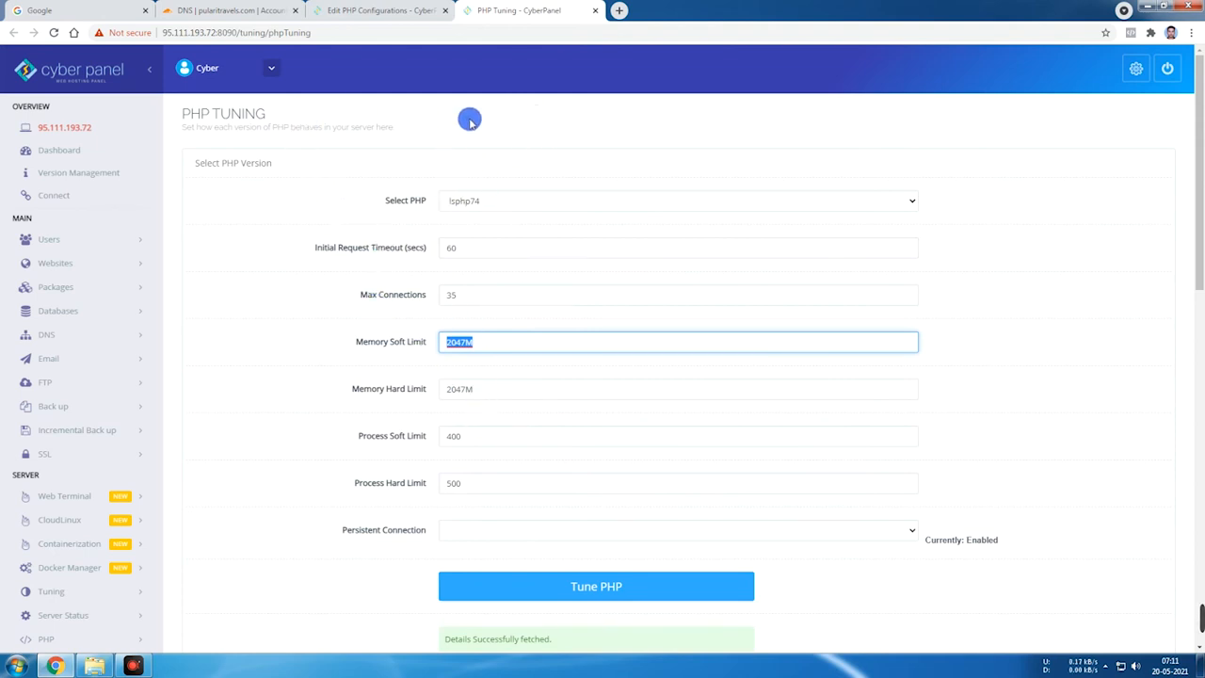
Go back to the Edit PHP Configurations page and look through the available Logs and Security features
{"action": "left_click", "coordinate": [381, 10]}
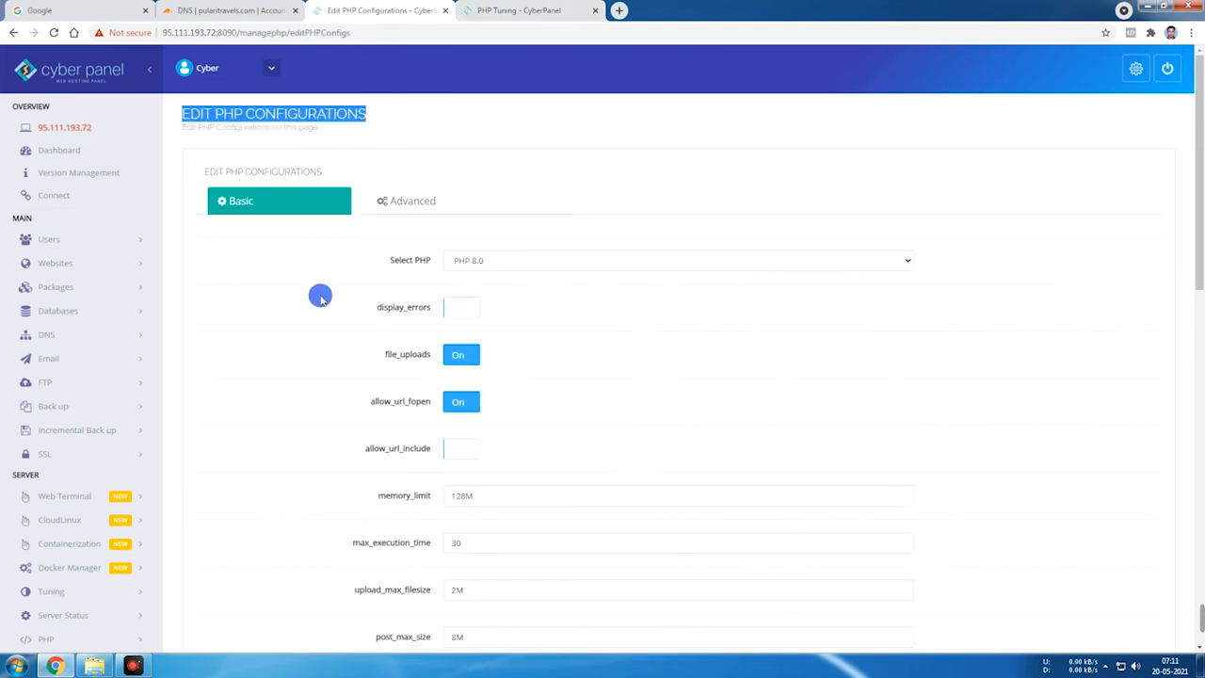
{"action": "scroll", "coordinate": [336, 274], "scroll_direction": "down", "scroll_amount": 4}
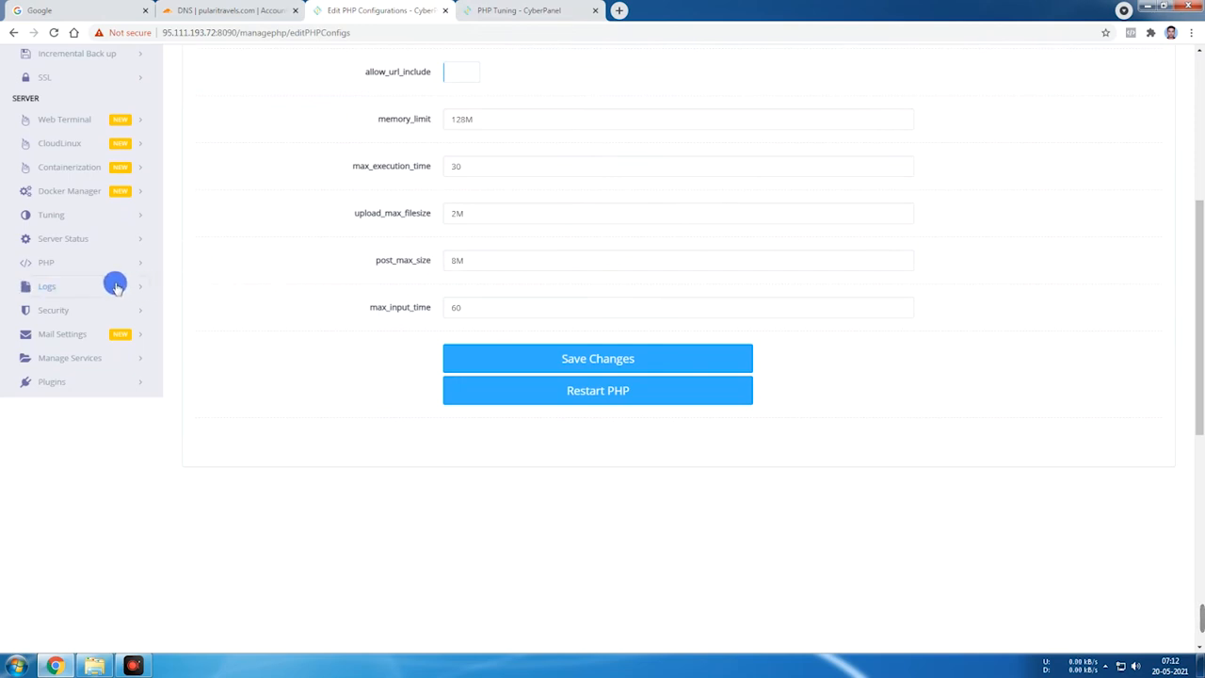
{"action": "left_click", "coordinate": [121, 283]}
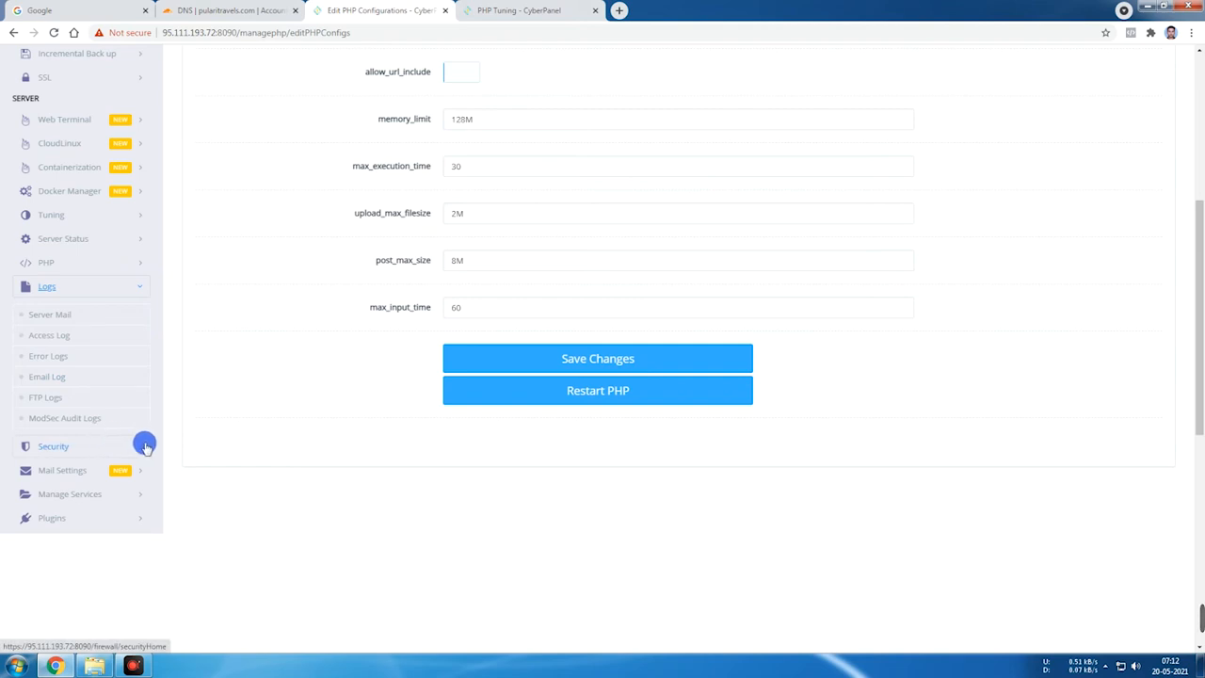
{"action": "scroll", "coordinate": [100, 374], "scroll_direction": "down", "scroll_amount": 2}
{"action": "left_click", "coordinate": [103, 317]}
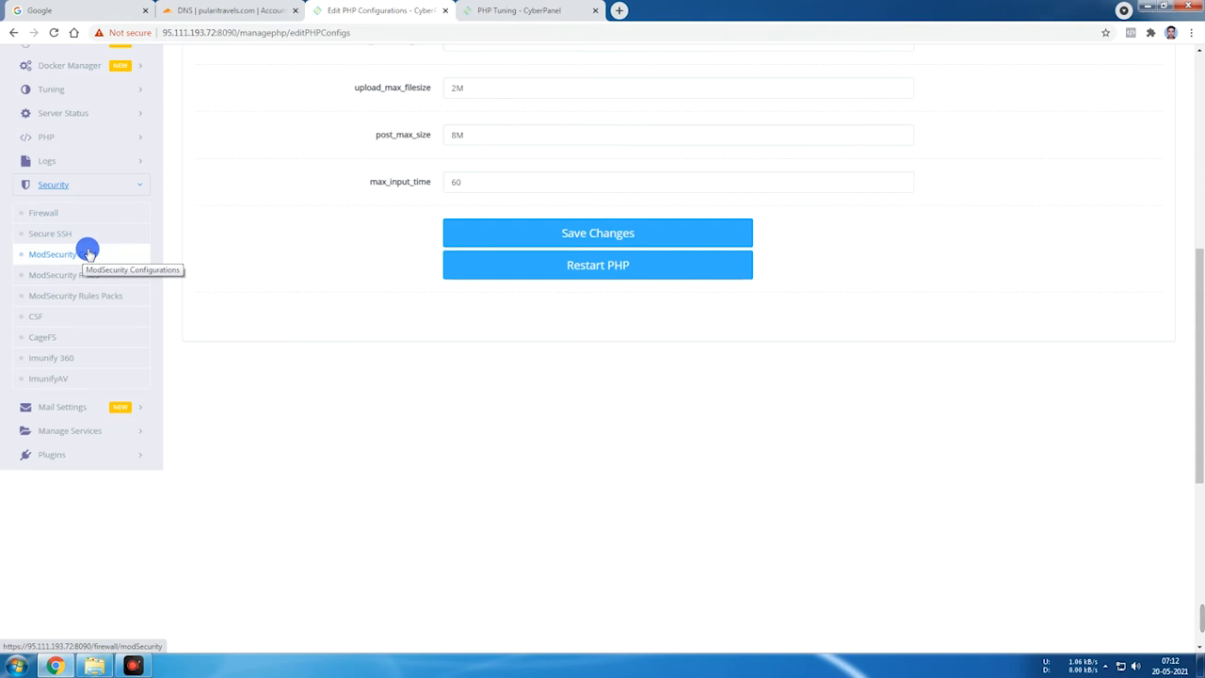
Open the firewall rules page, review its rule form and table, and look over the other security features
{"action": "left_click", "coordinate": [47, 215]}
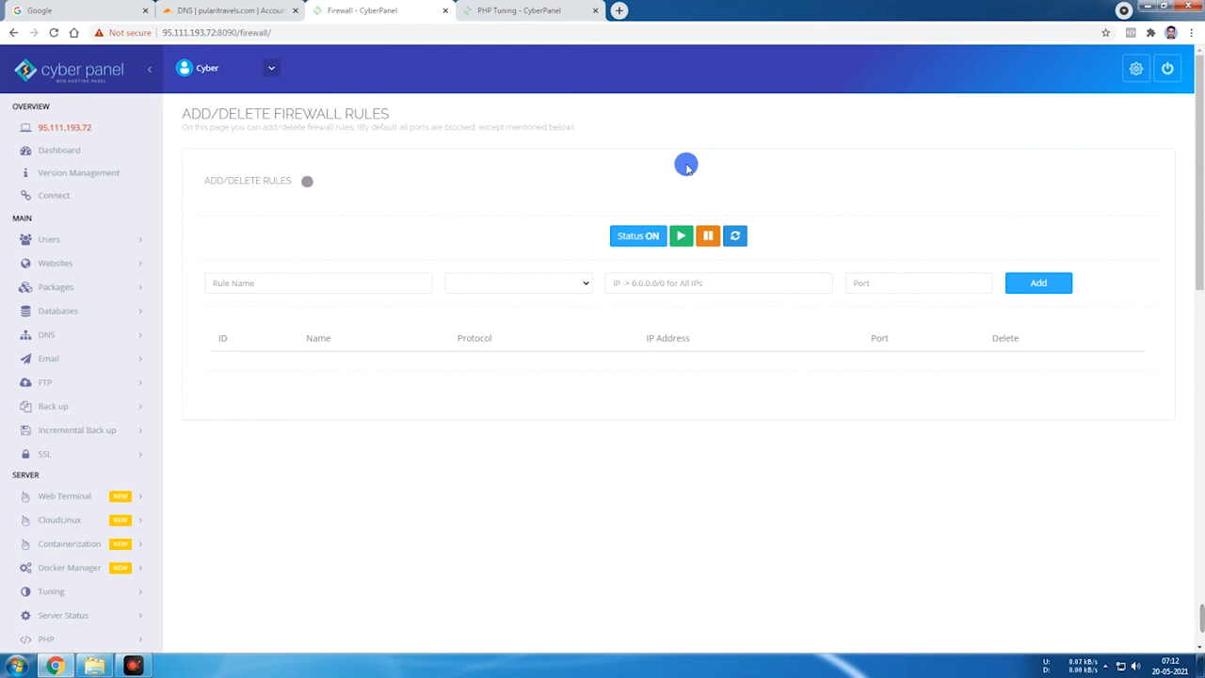
{"action": "scroll", "coordinate": [692, 161], "scroll_direction": "down", "scroll_amount": 2}
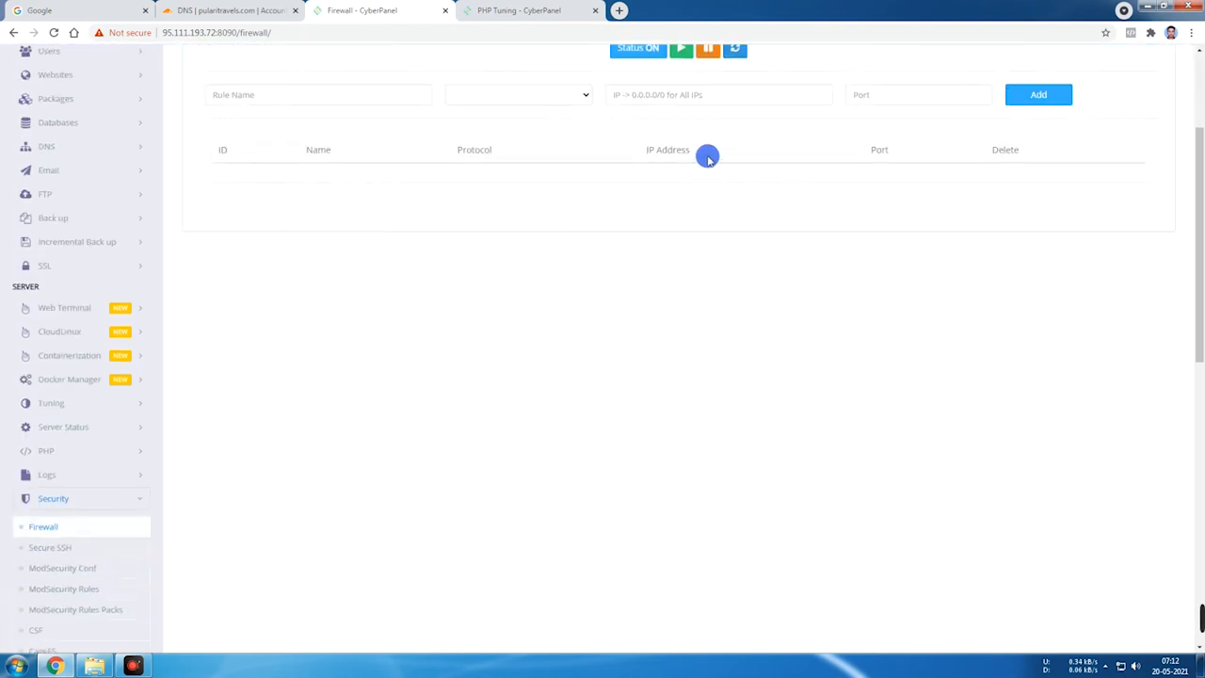
{"action": "scroll", "coordinate": [688, 143], "scroll_direction": "up", "scroll_amount": 2}
{"action": "scroll", "coordinate": [662, 148], "scroll_direction": "down", "scroll_amount": 5}
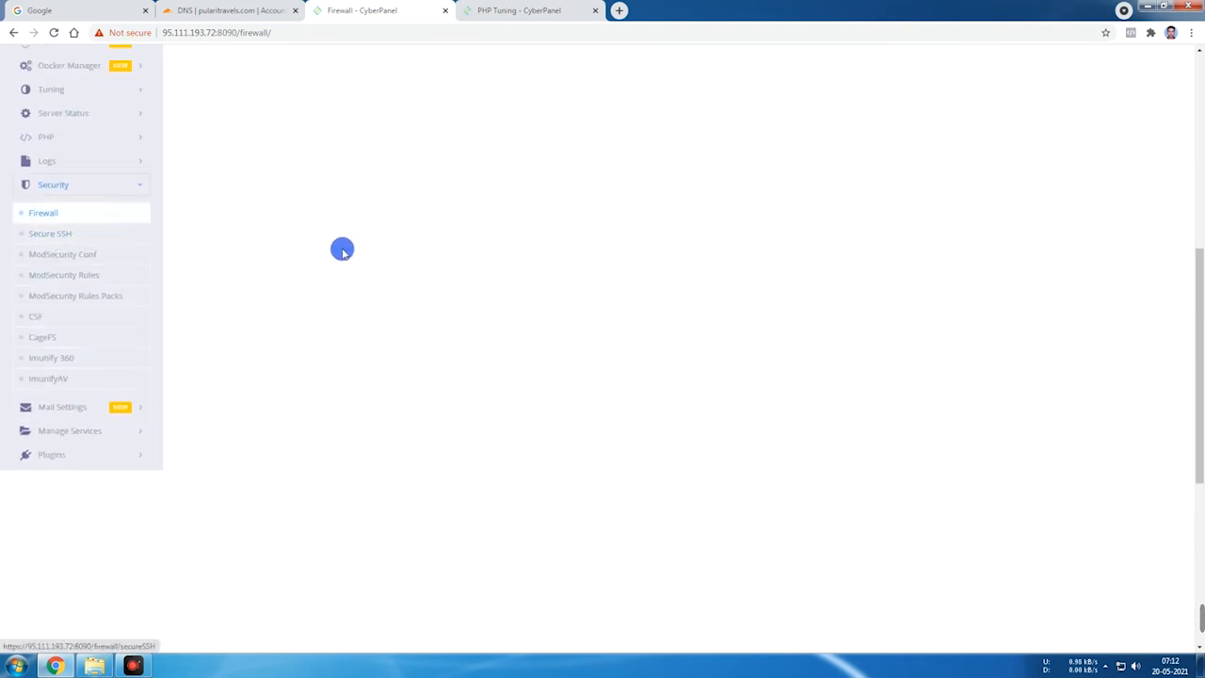
{"action": "scroll", "coordinate": [344, 249], "scroll_direction": "up", "scroll_amount": 4}
{"action": "scroll", "coordinate": [350, 251], "scroll_direction": "up", "scroll_amount": 1}
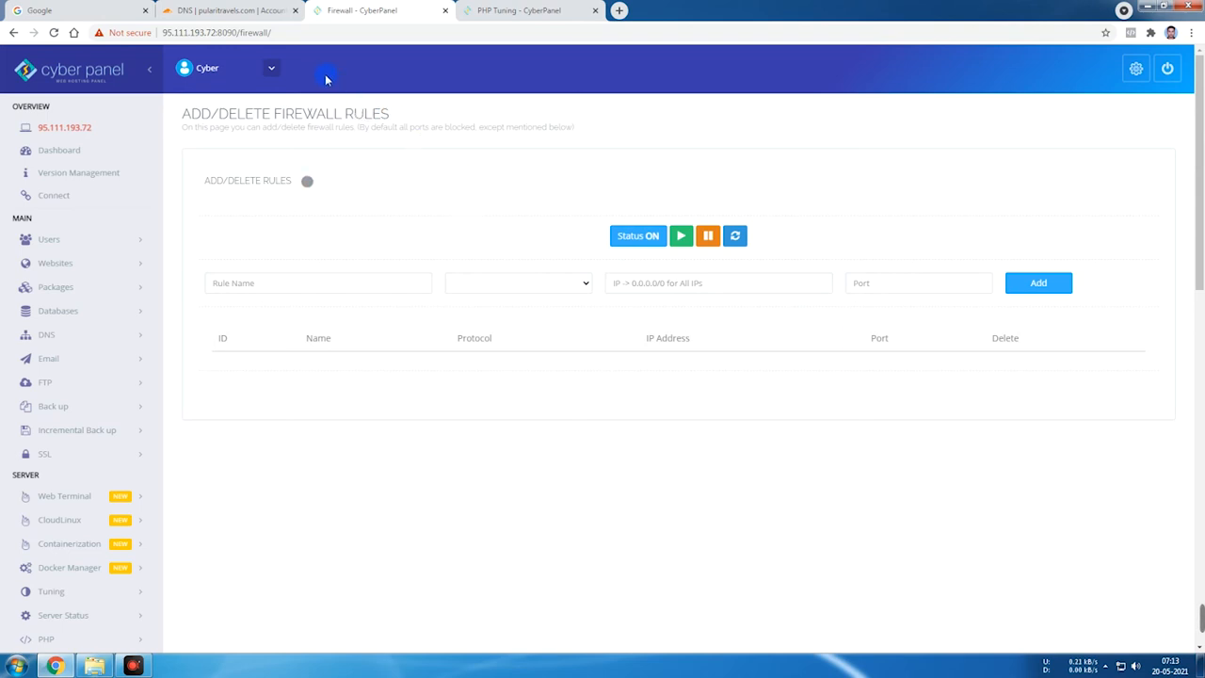
{"action": "scroll", "coordinate": [372, 212], "scroll_direction": "down", "scroll_amount": 3}
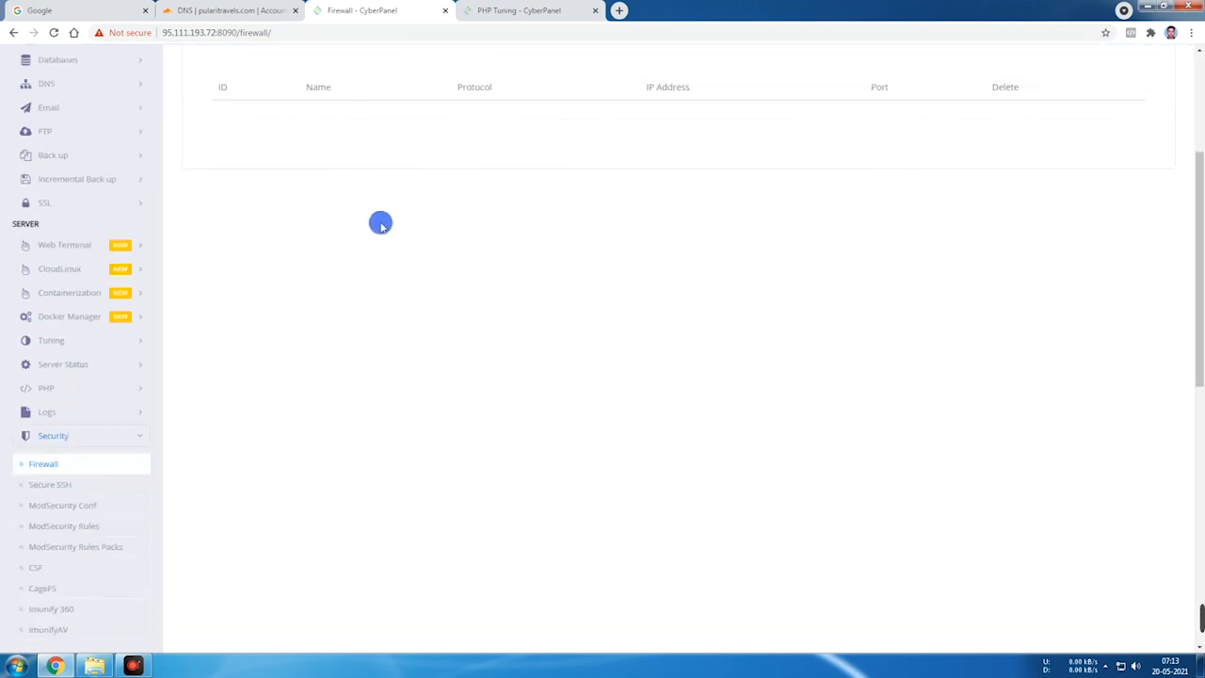
{"action": "scroll", "coordinate": [358, 226], "scroll_direction": "down", "scroll_amount": 3}
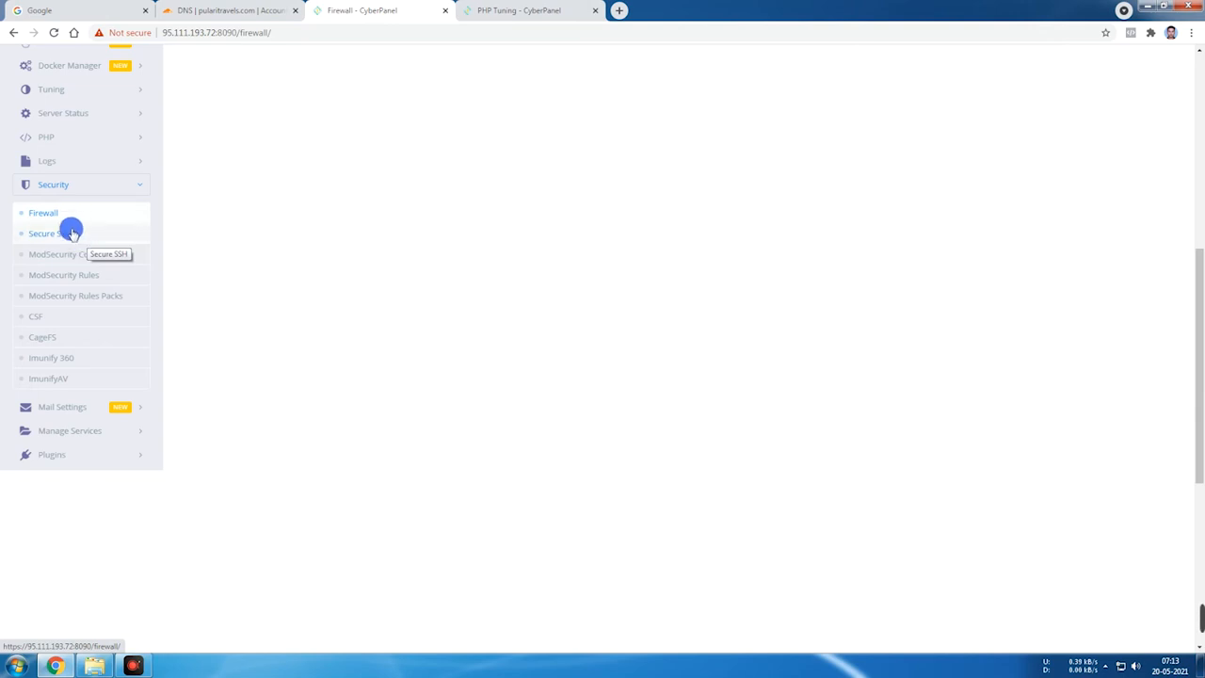
Look through the Mail Settings and Manage Services features, and collapse the Manage Services group
{"action": "scroll", "coordinate": [170, 317], "scroll_direction": "down", "scroll_amount": 2}
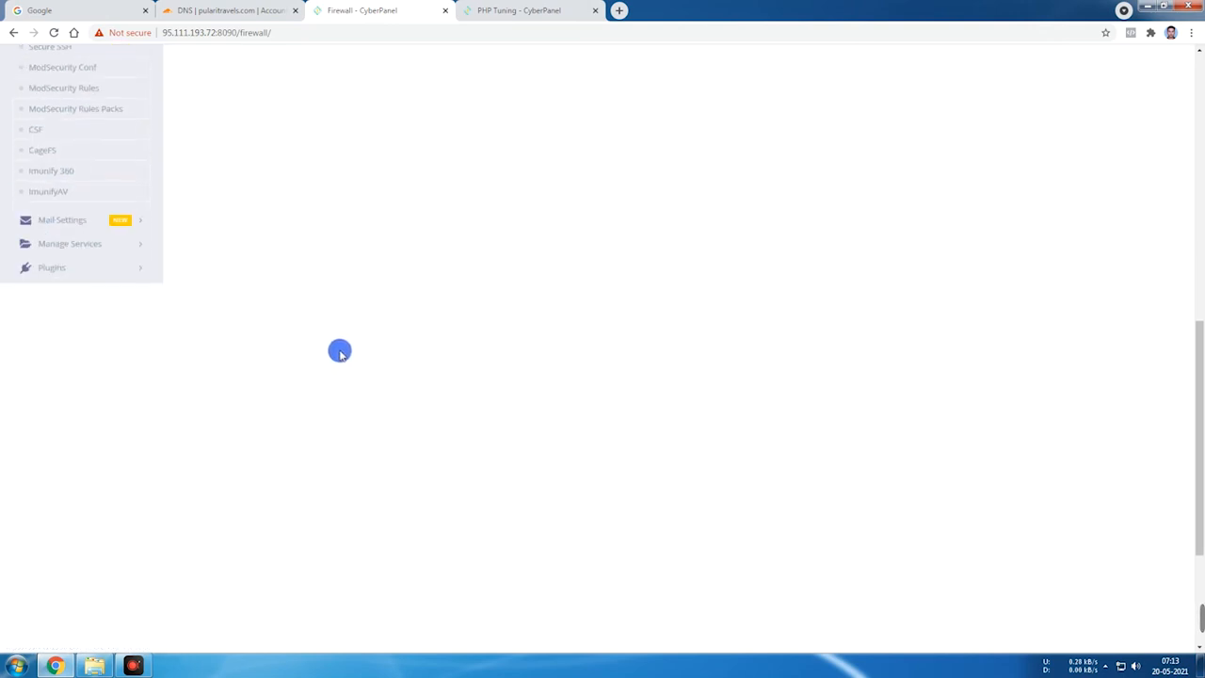
{"action": "left_click", "coordinate": [106, 220]}
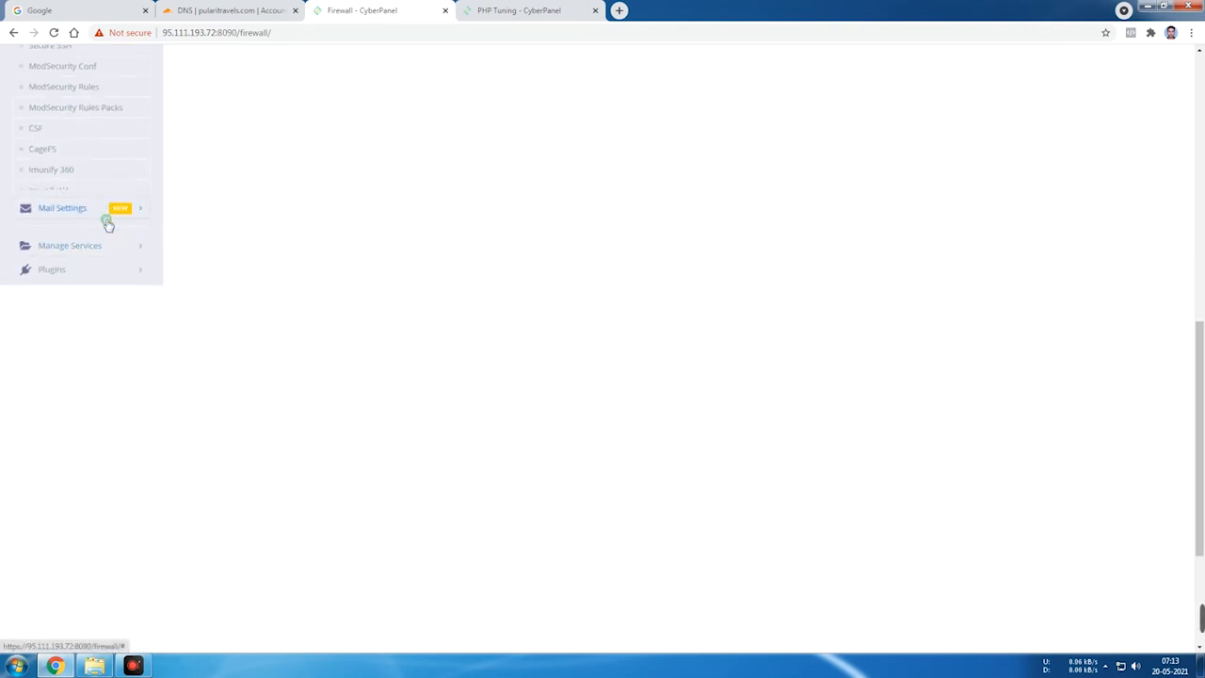
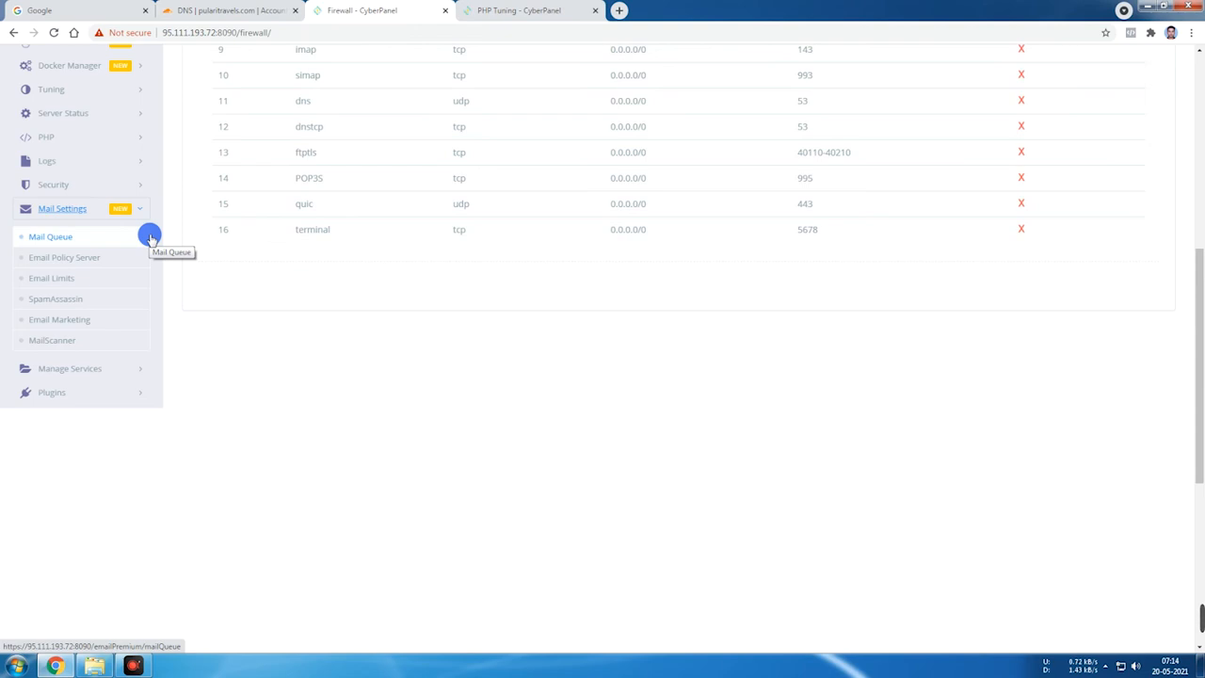
{"action": "left_click", "coordinate": [126, 369]}
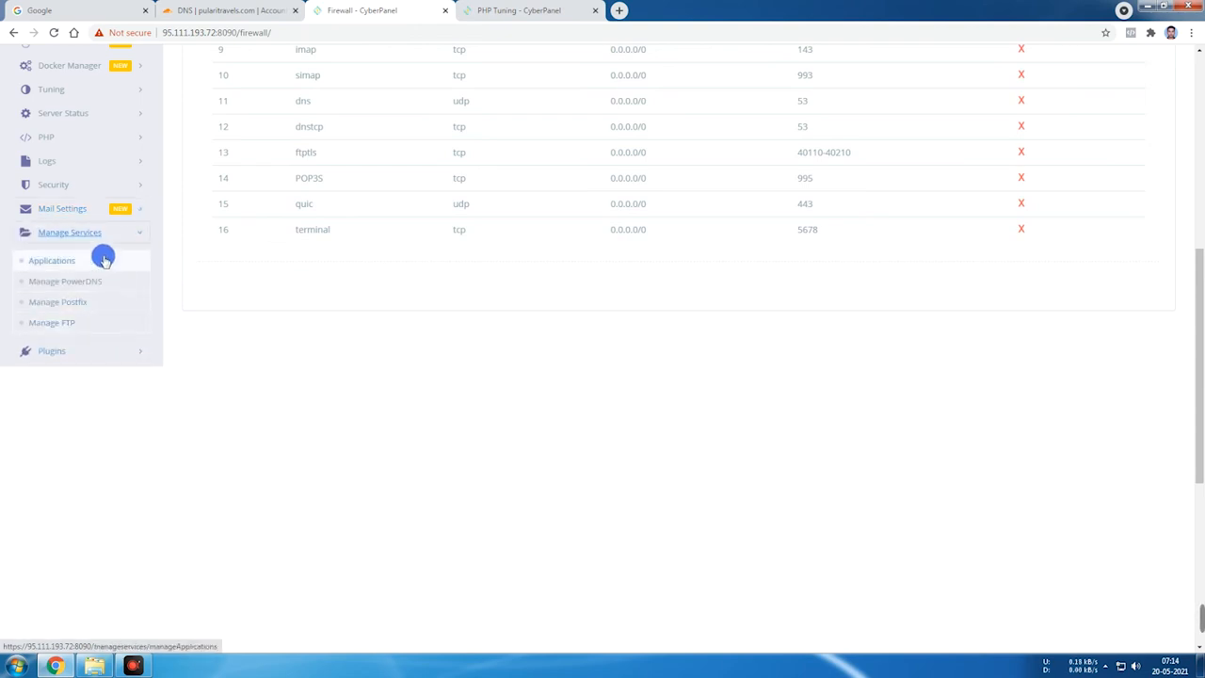
{"action": "left_click", "coordinate": [107, 358]}
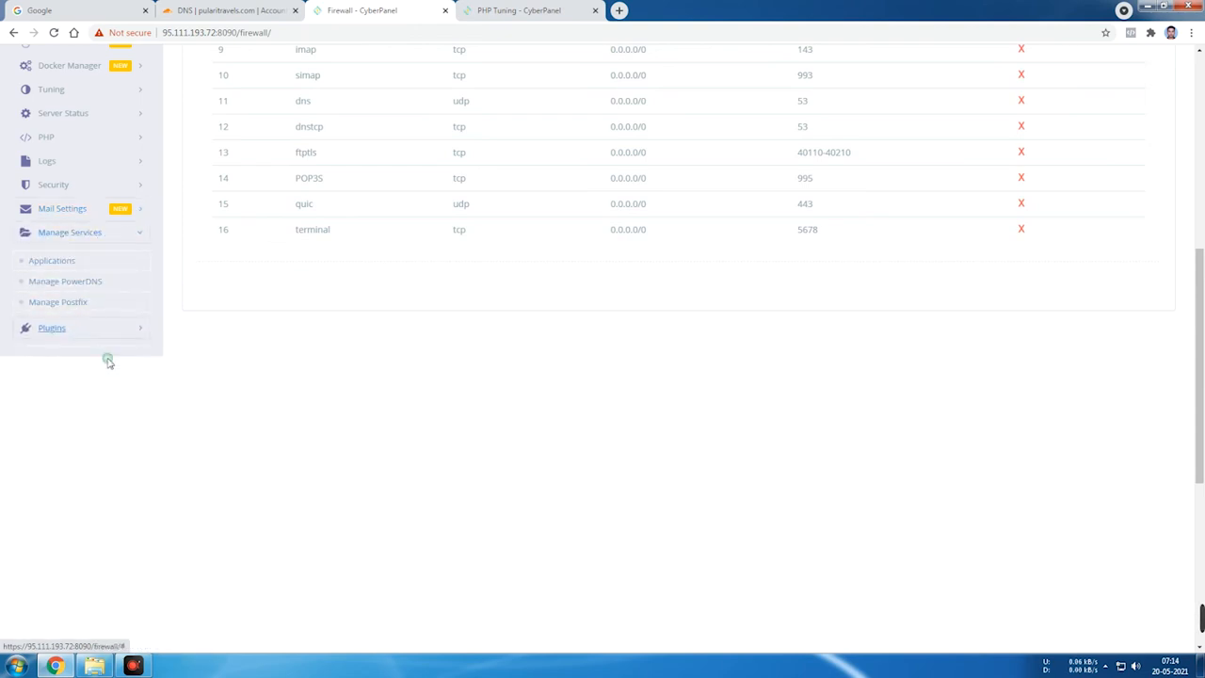
{"action": "left_click", "coordinate": [119, 231]}
{"action": "left_click", "coordinate": [132, 227]}
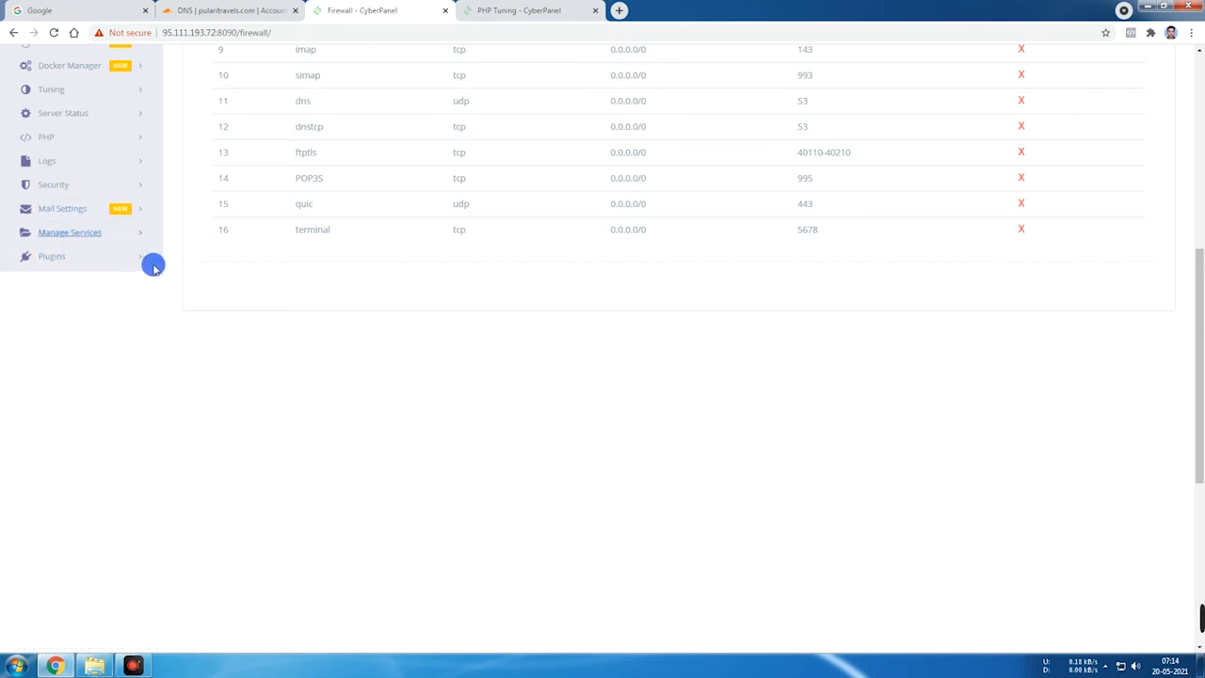
Open the list of websites hosted on the server
{"action": "scroll", "coordinate": [189, 320], "scroll_direction": "up", "scroll_amount": 6}
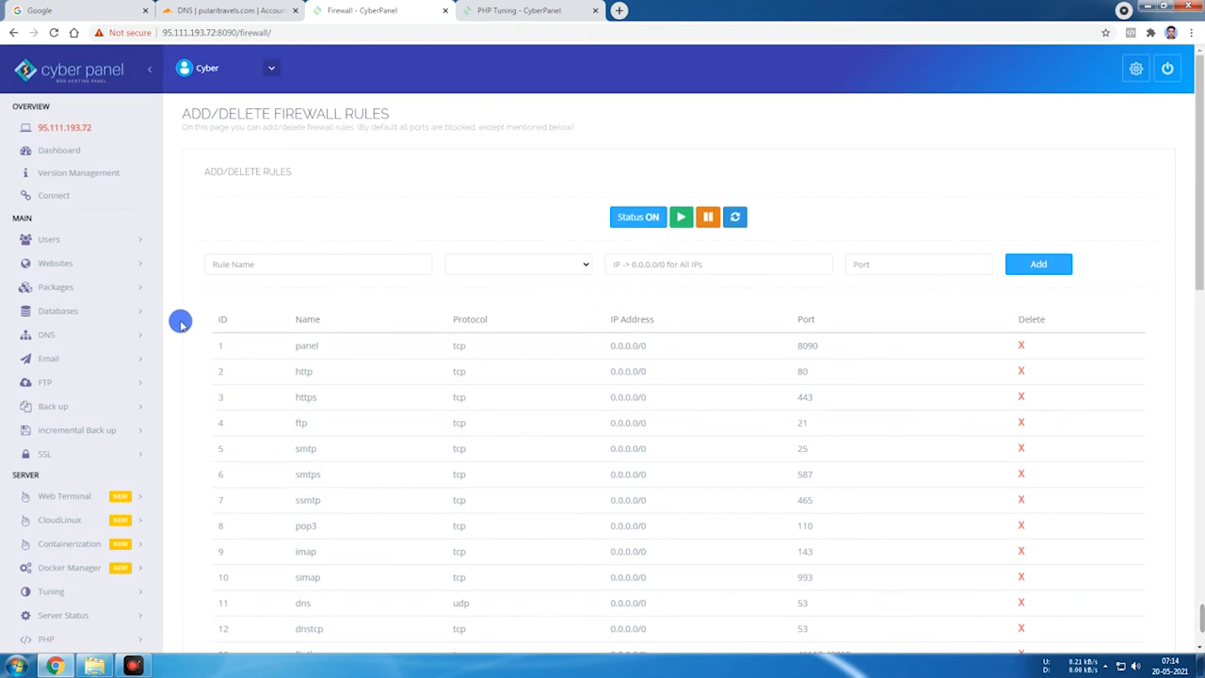
{"action": "left_click", "coordinate": [73, 261]}
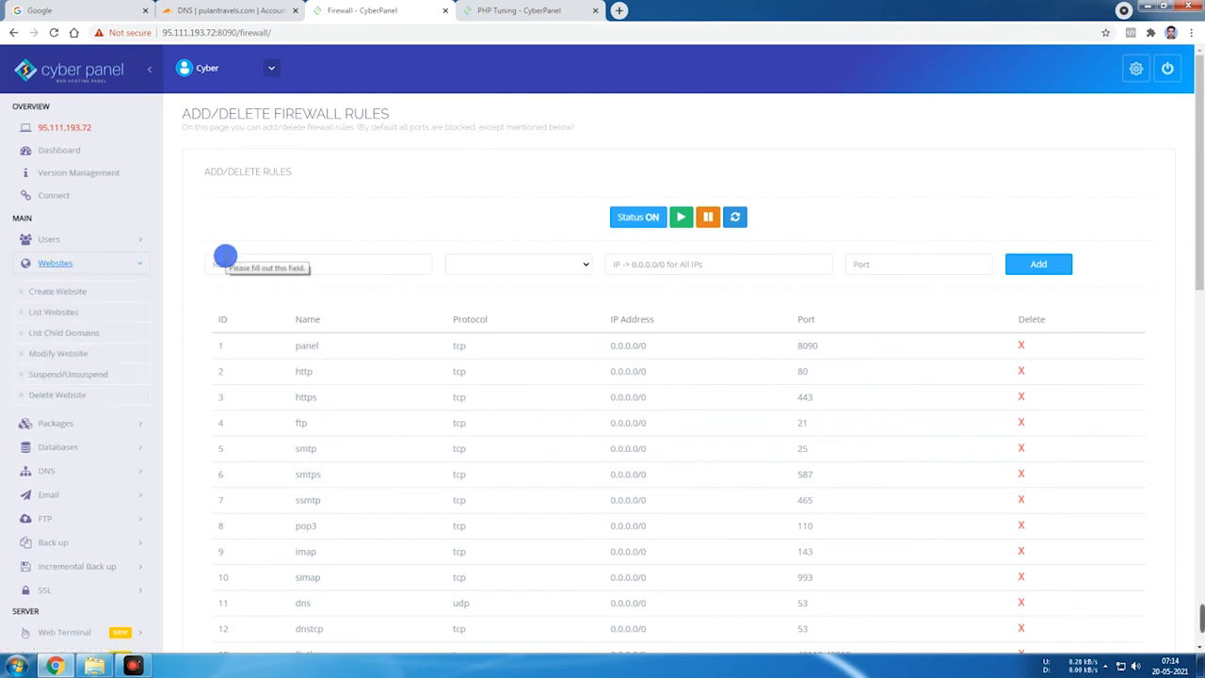
{"action": "left_click", "coordinate": [49, 312]}
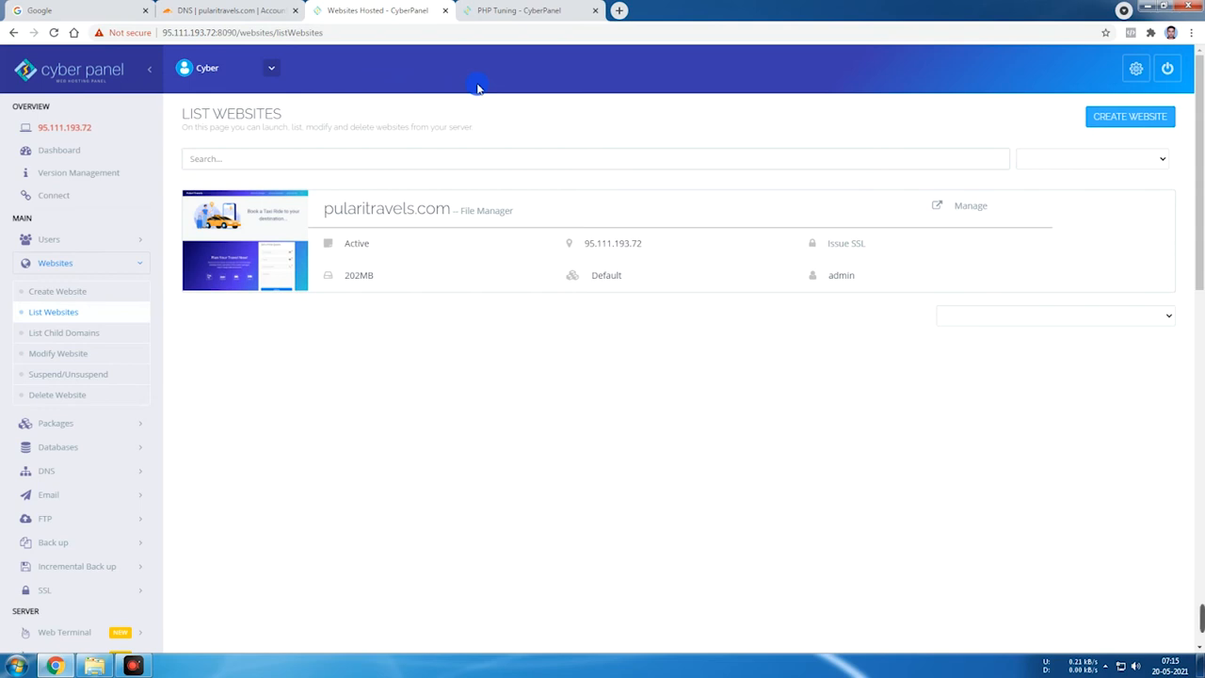
Open the Create Website form, choose the Default package and set the owner to admin
{"action": "left_click", "coordinate": [54, 294]}
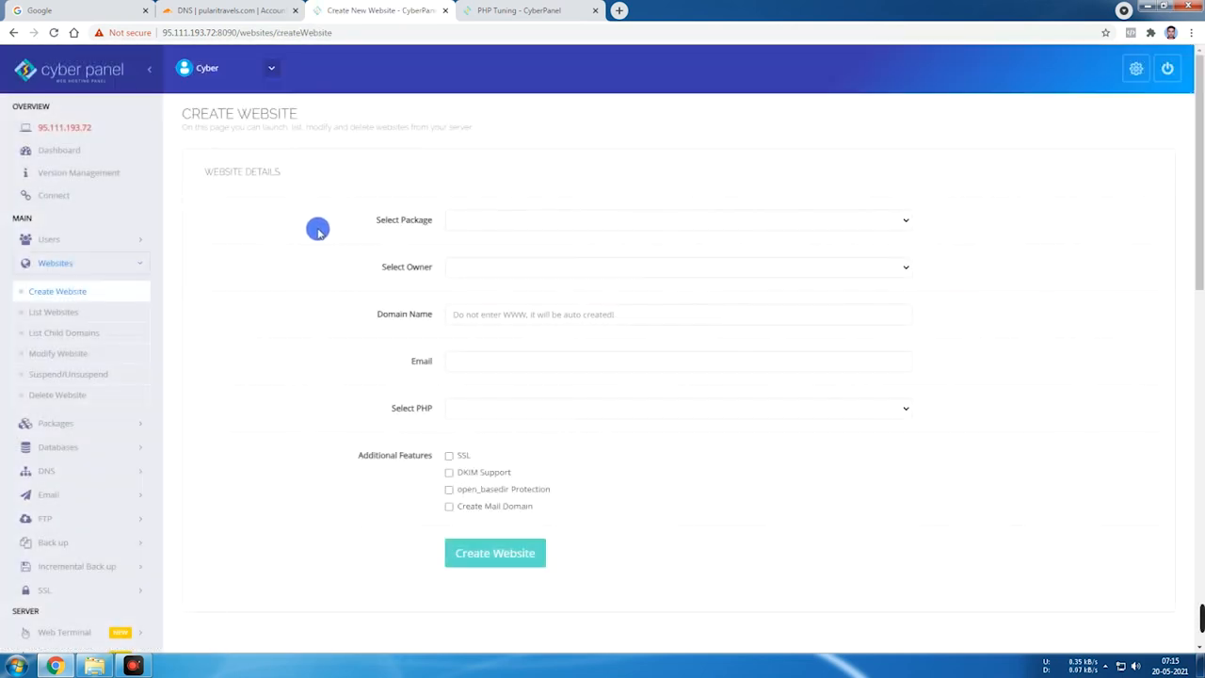
{"action": "left_click", "coordinate": [489, 220]}
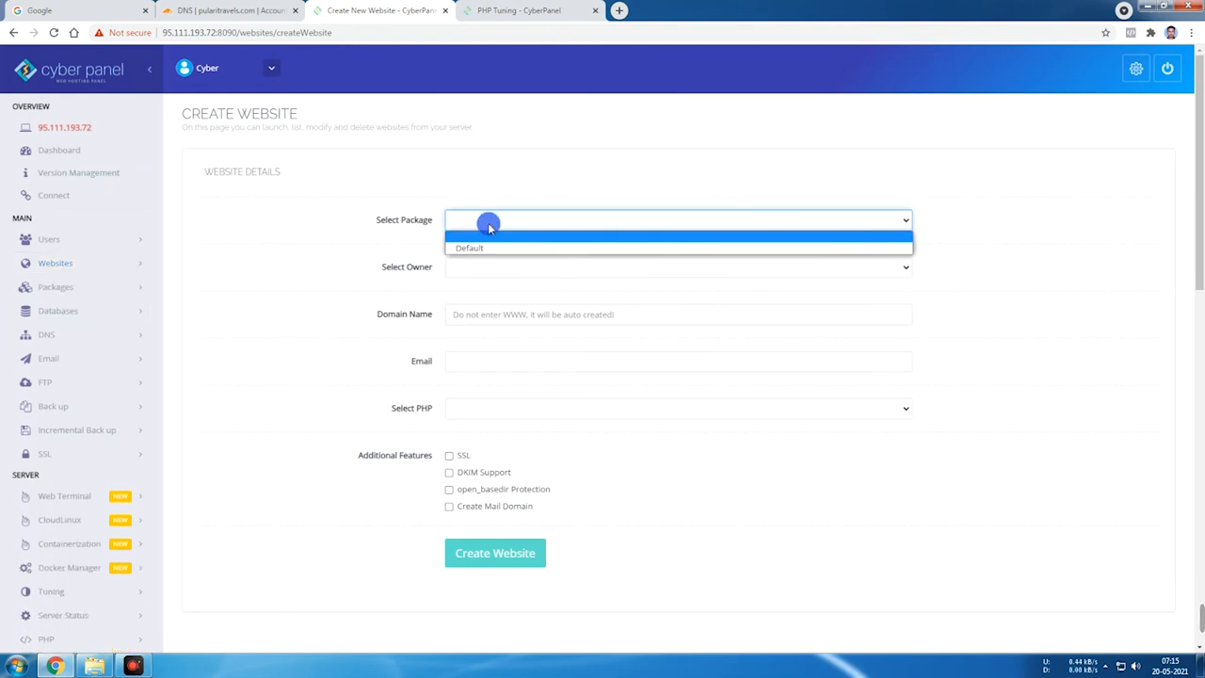
{"action": "left_click", "coordinate": [471, 249]}
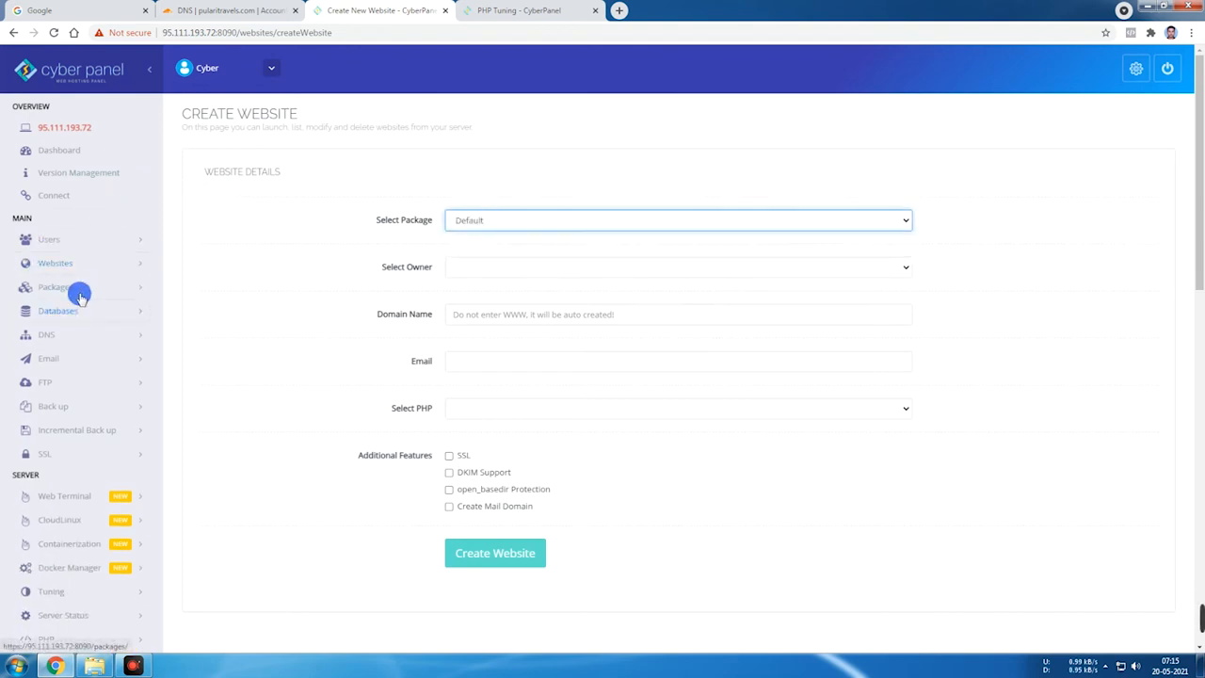
{"action": "left_click", "coordinate": [835, 269]}
{"action": "left_click", "coordinate": [462, 294]}
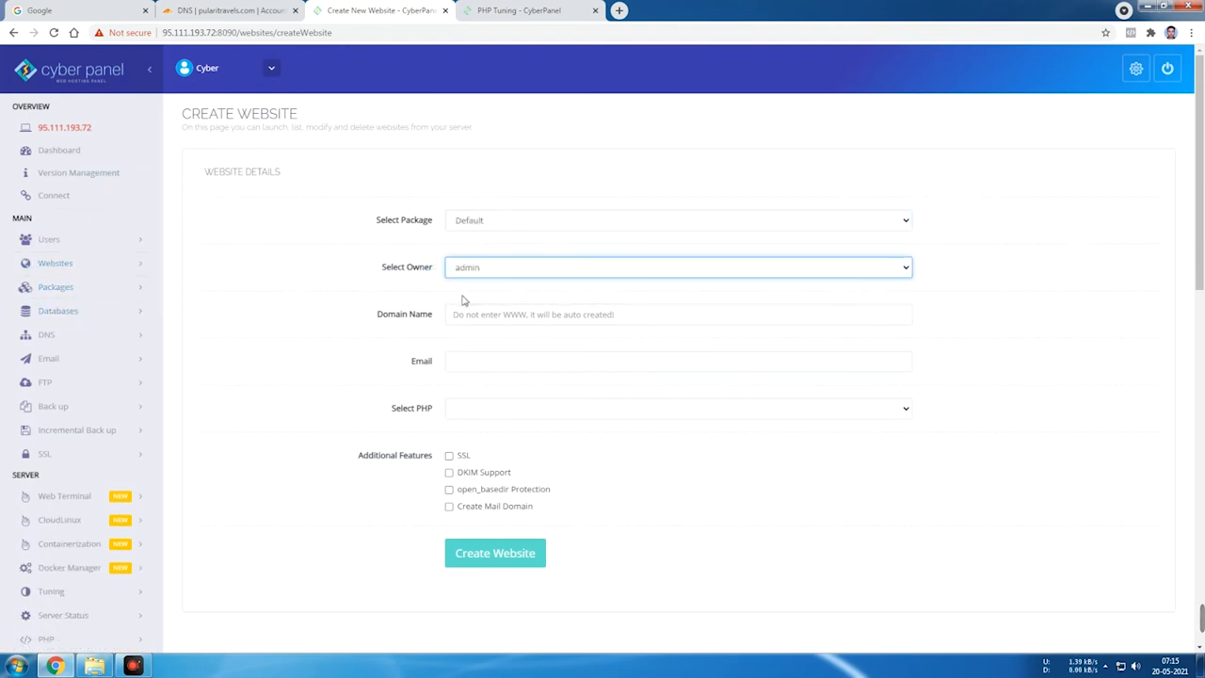
Examine the domain name field and the selectable PHP versions without choosing one
{"action": "left_click", "coordinate": [480, 311]}
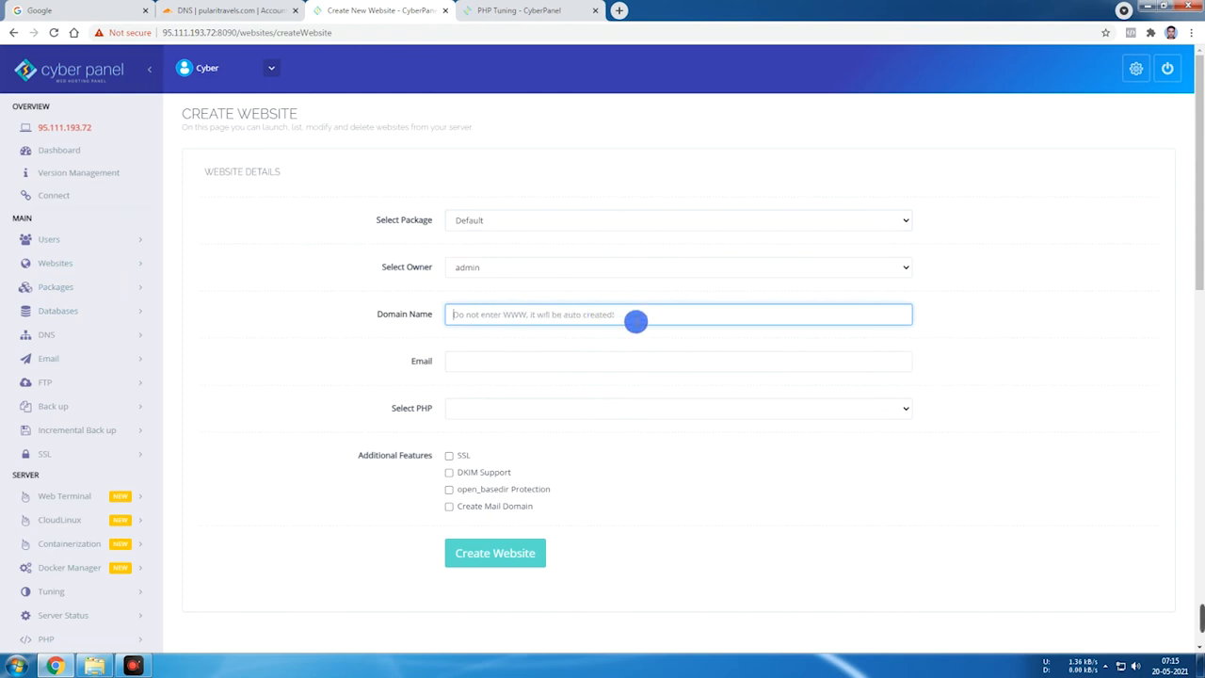
{"action": "left_click", "coordinate": [476, 406]}
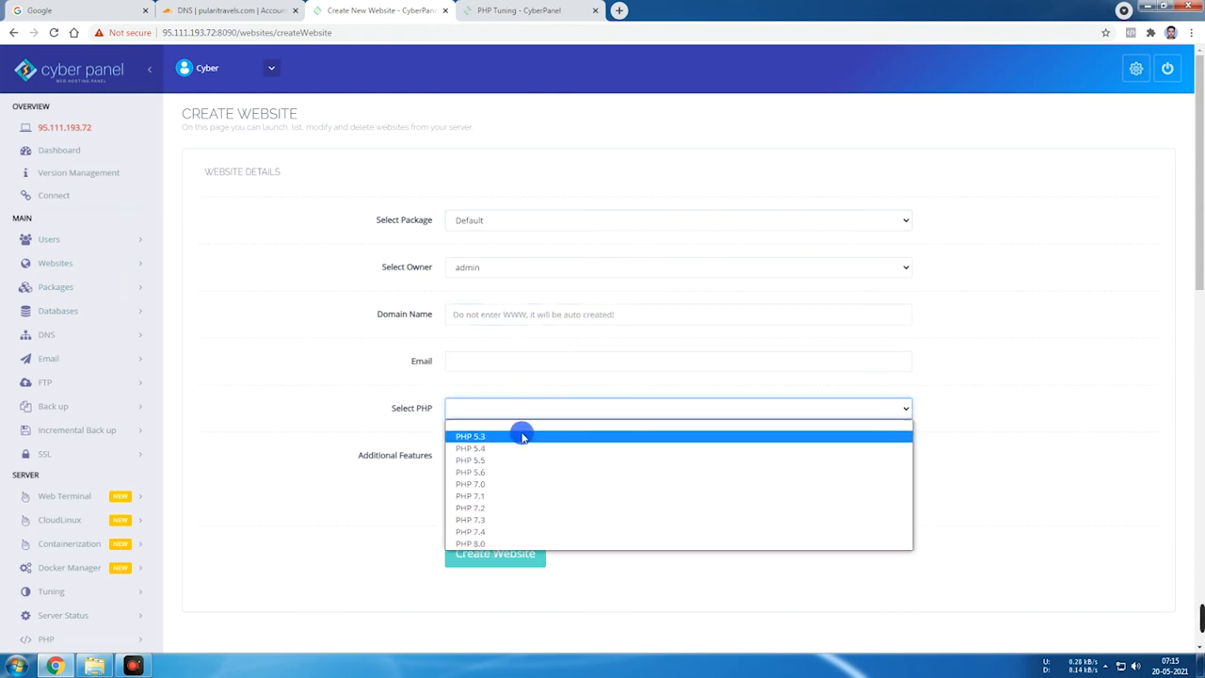
{"action": "left_click", "coordinate": [1029, 405]}
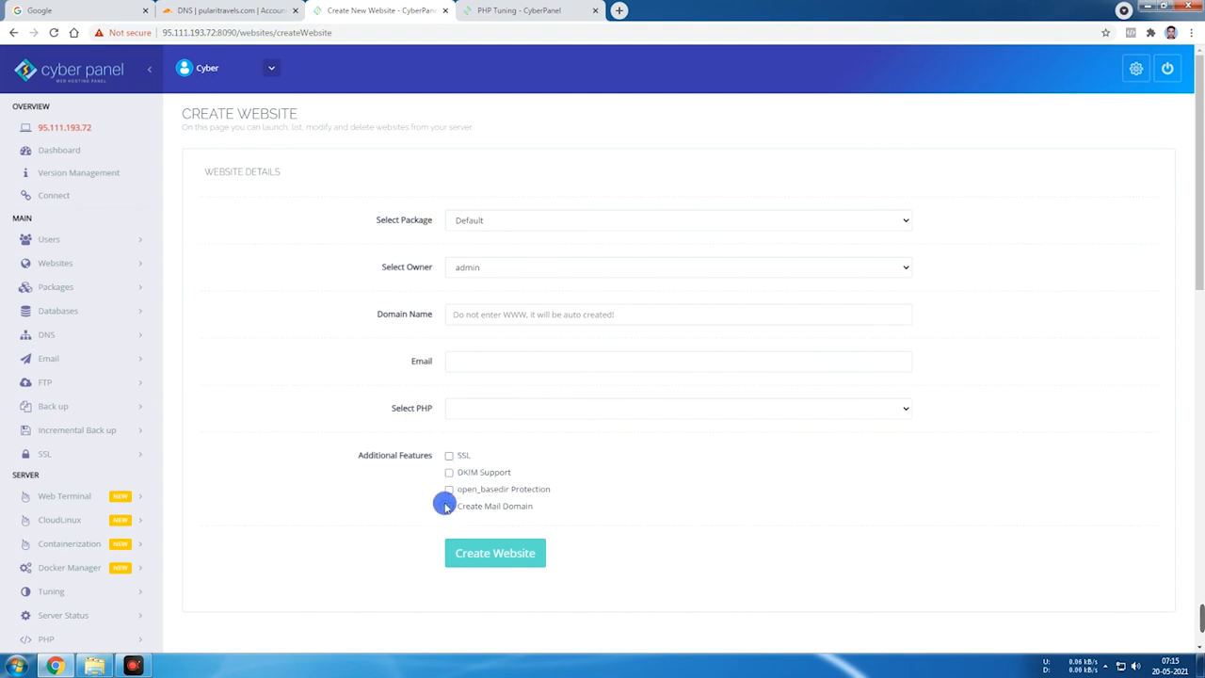
Enable SSL, DKIM Support and open_basedir Protection for the new website, and place the cursor in the domain name field
{"action": "left_click", "coordinate": [449, 456]}
{"action": "left_click", "coordinate": [450, 473]}
{"action": "left_click", "coordinate": [449, 490]}
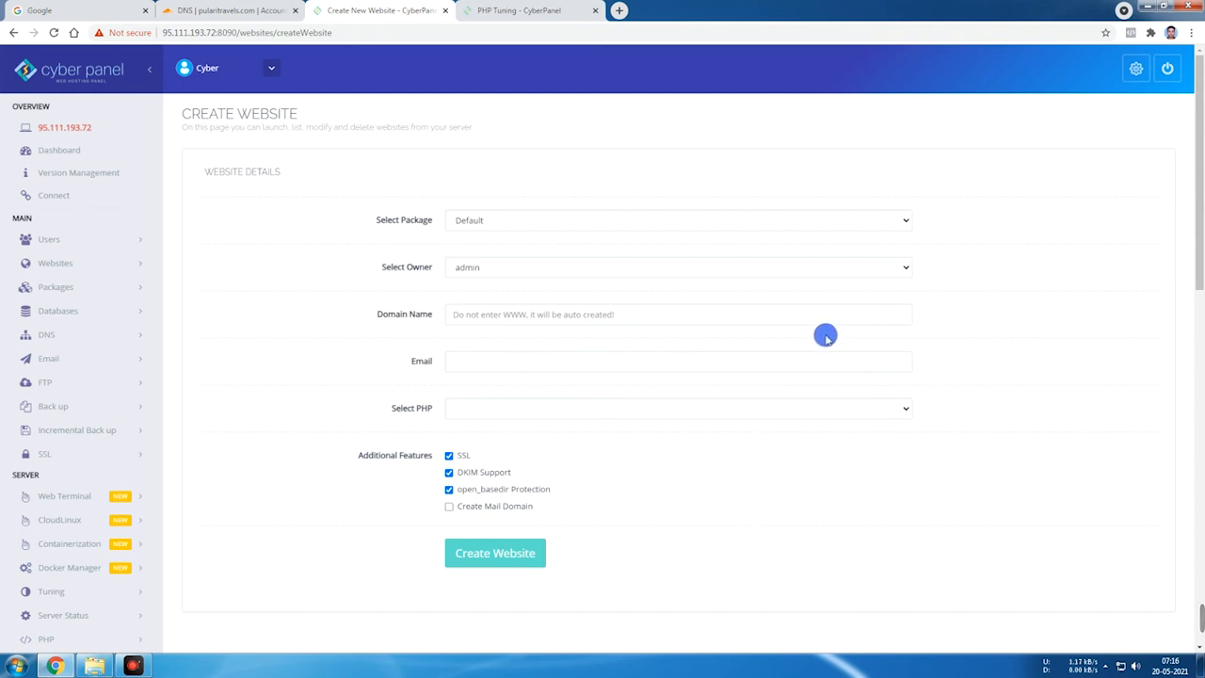
{"action": "left_click", "coordinate": [508, 315]}
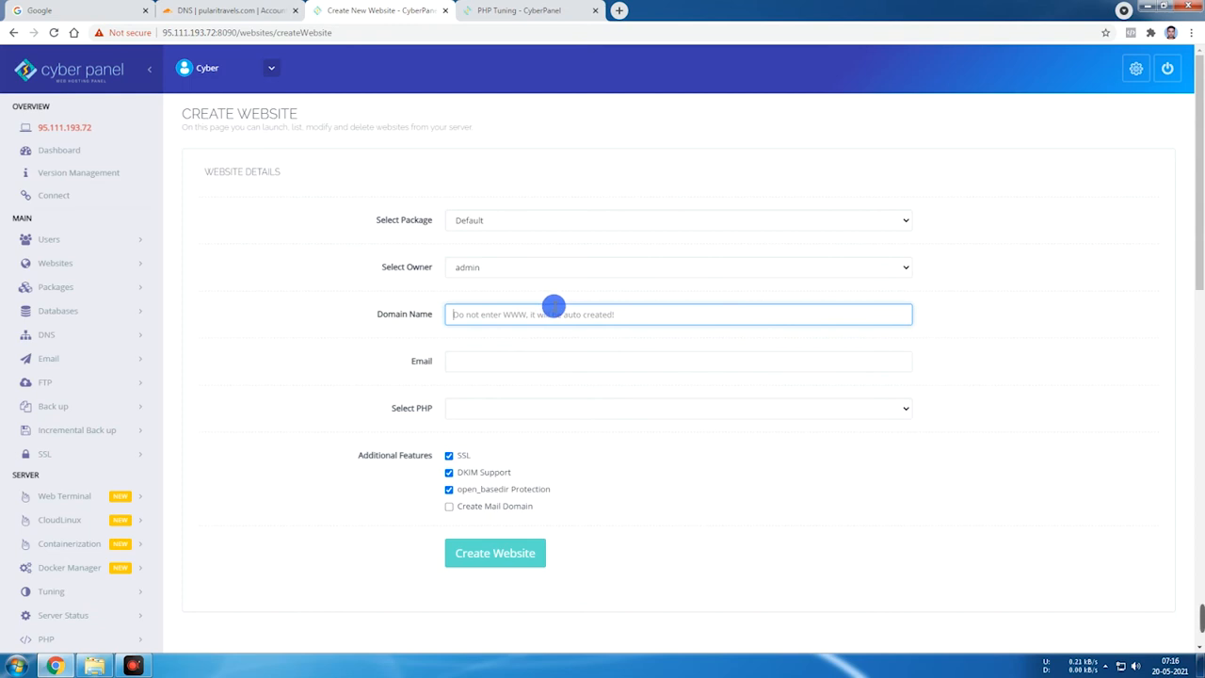
Enter rvsmotohub.com as the new website's domain name and fill in the contact's e-mail
{"action": "type", "text": "rvsmotohub"}
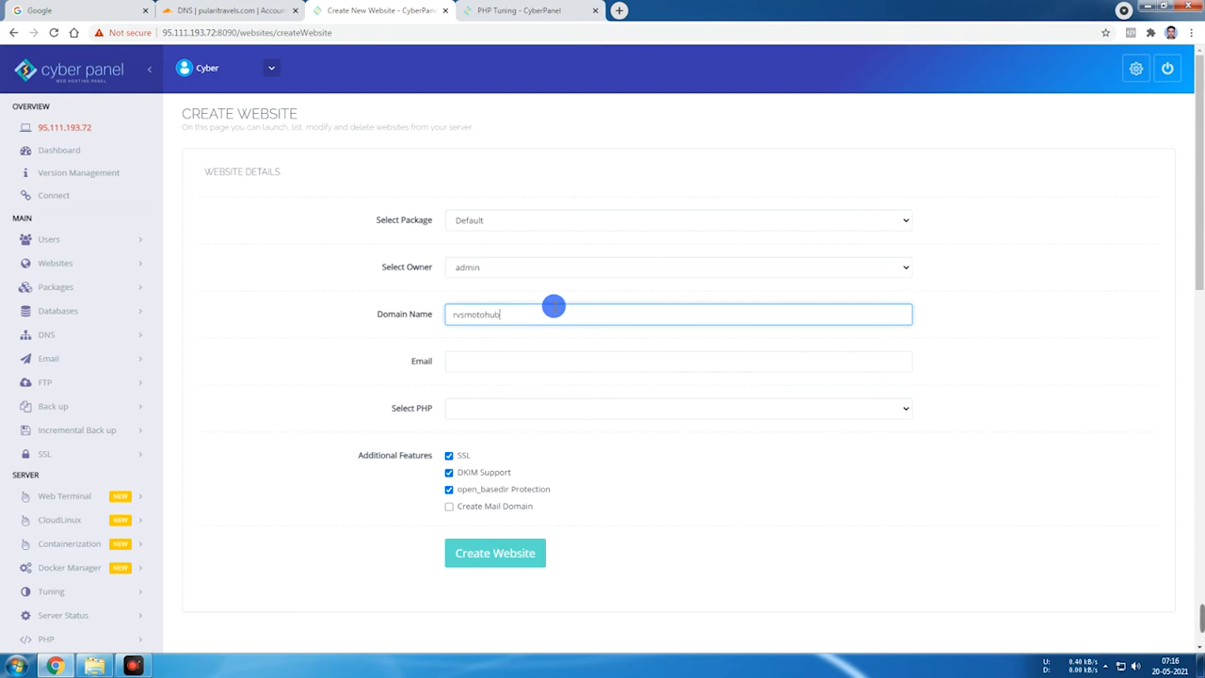
{"action": "type", "text": ".com"}
{"action": "key", "text": "Tab"}
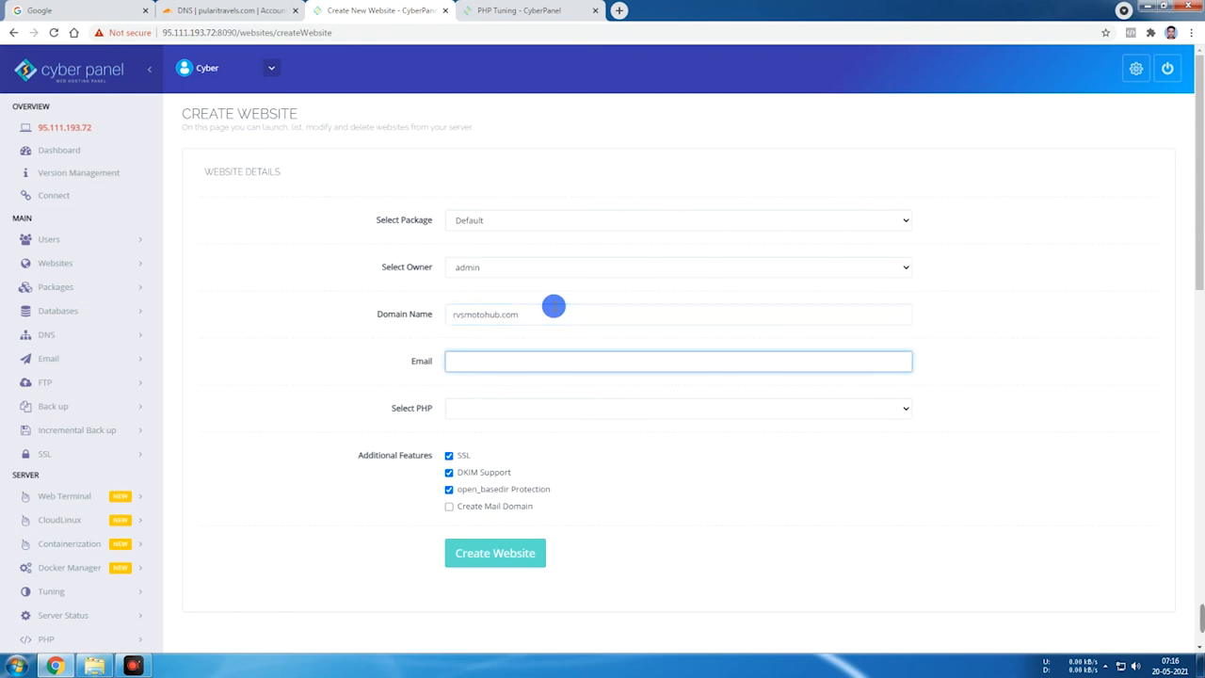
{"action": "type", "text": "rah"}
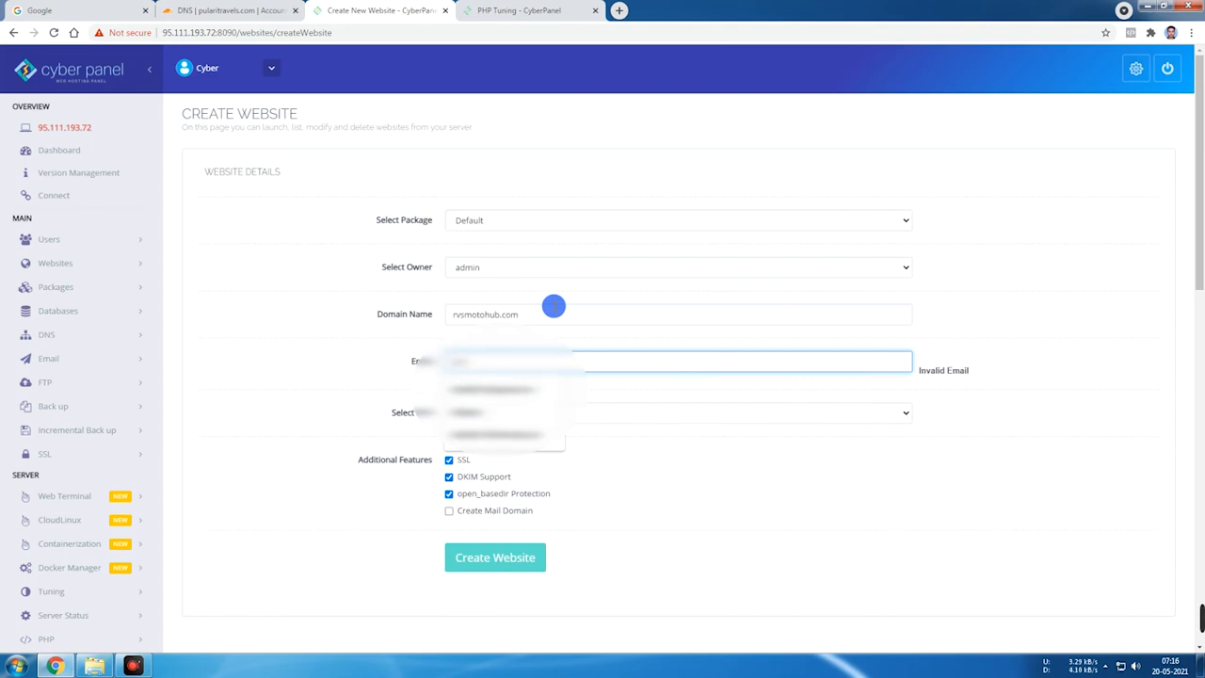
{"action": "left_click", "coordinate": [527, 390]}
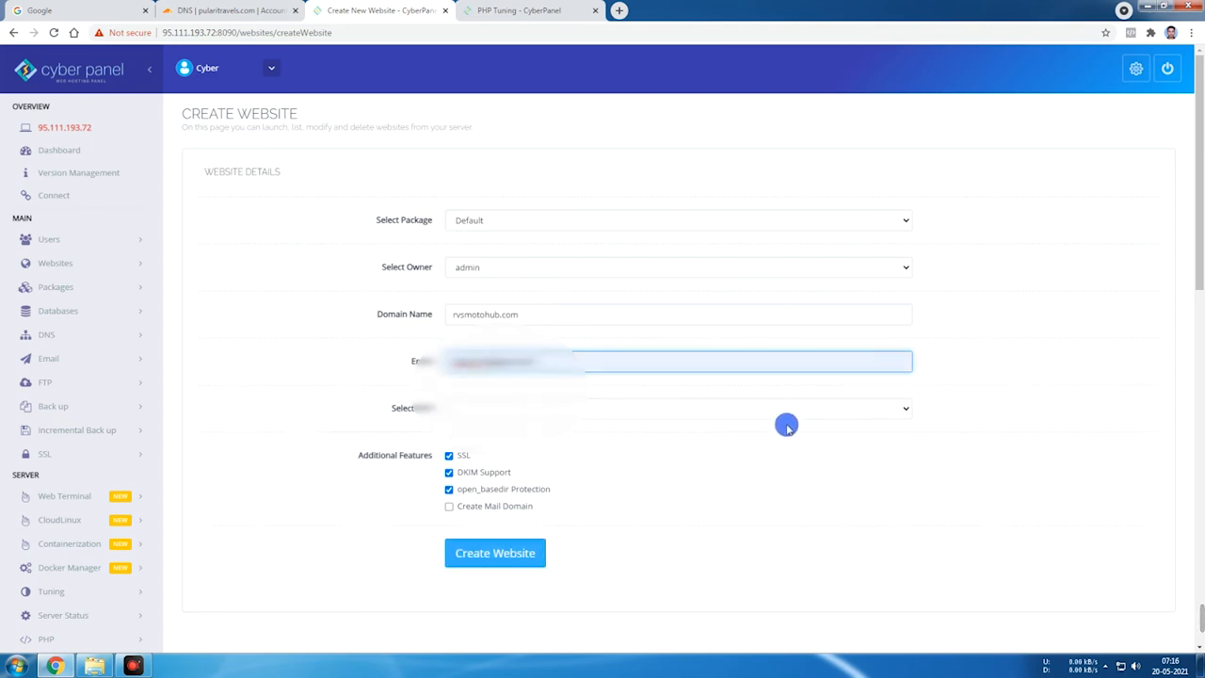
Choose a PHP version for rvsmotohub.com and create the website
{"action": "left_click", "coordinate": [632, 409]}
{"action": "left_click", "coordinate": [527, 540]}
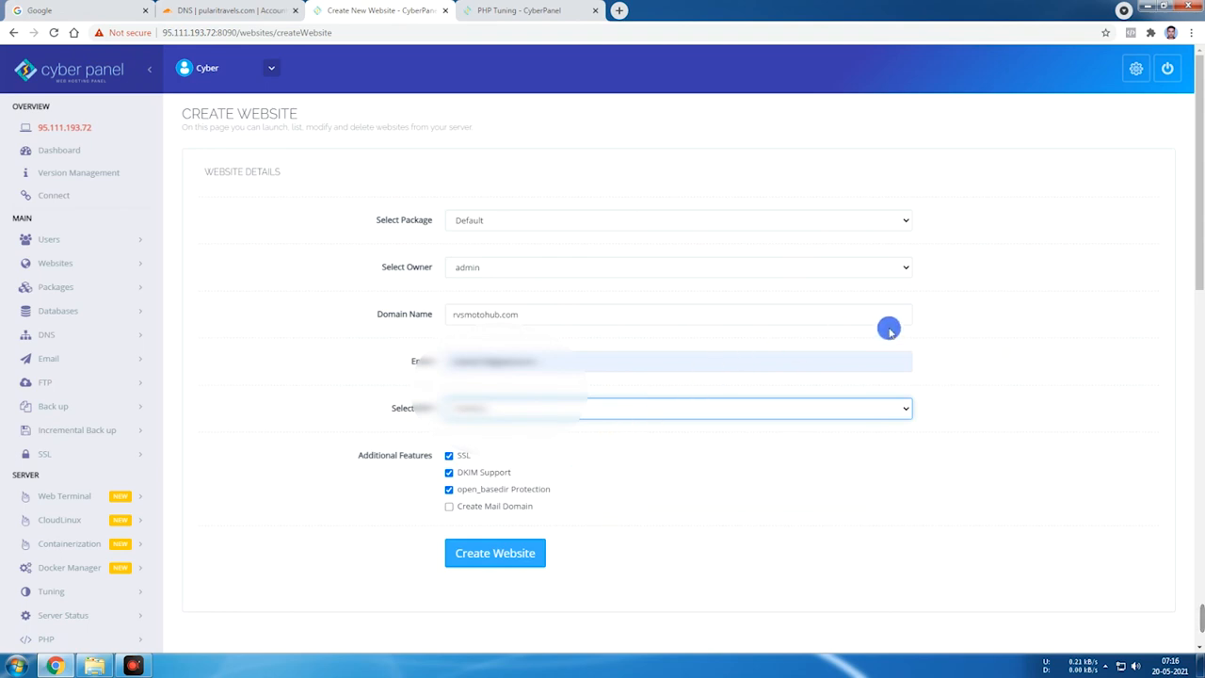
{"action": "left_click", "coordinate": [1026, 303]}
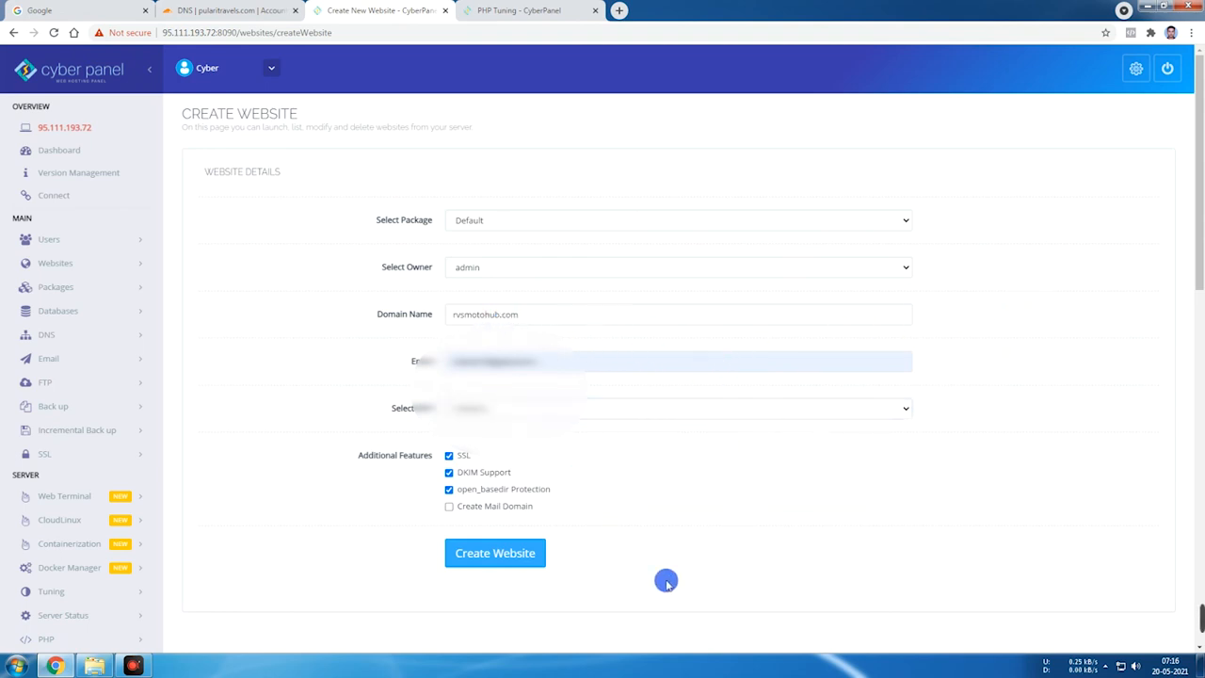
{"action": "left_click", "coordinate": [500, 557]}
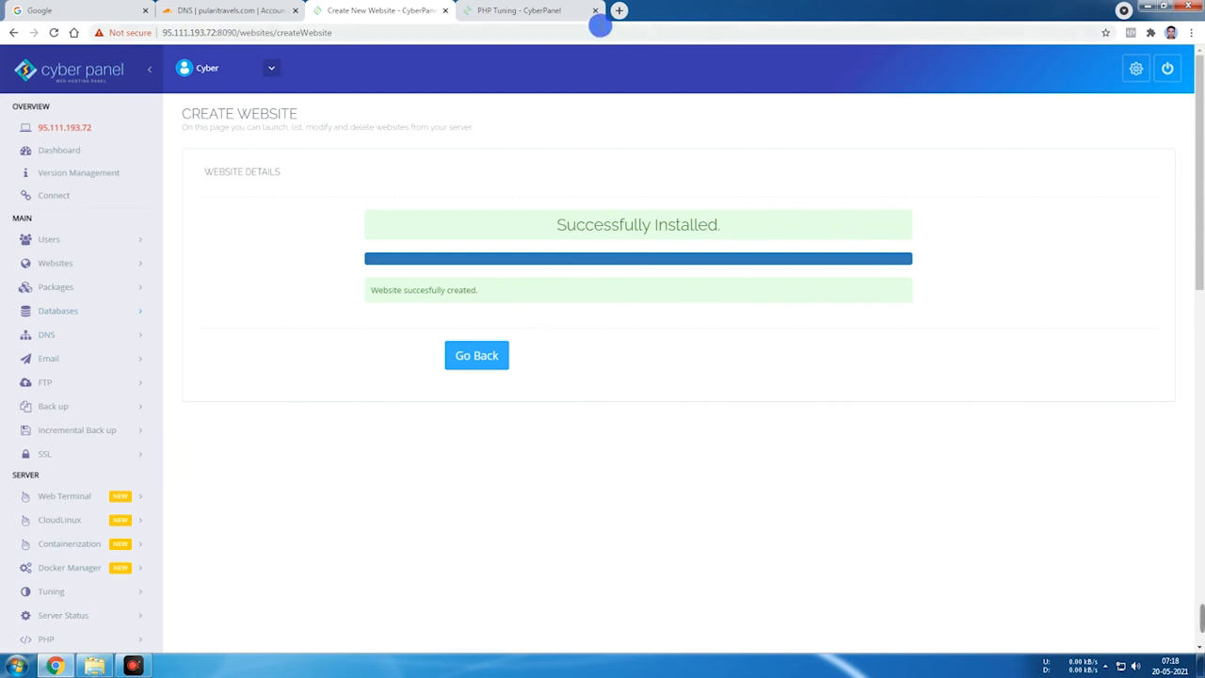
Open the list of hosted websites and load rvsmotohub.com in a new browser tab
{"action": "left_click", "coordinate": [100, 262]}
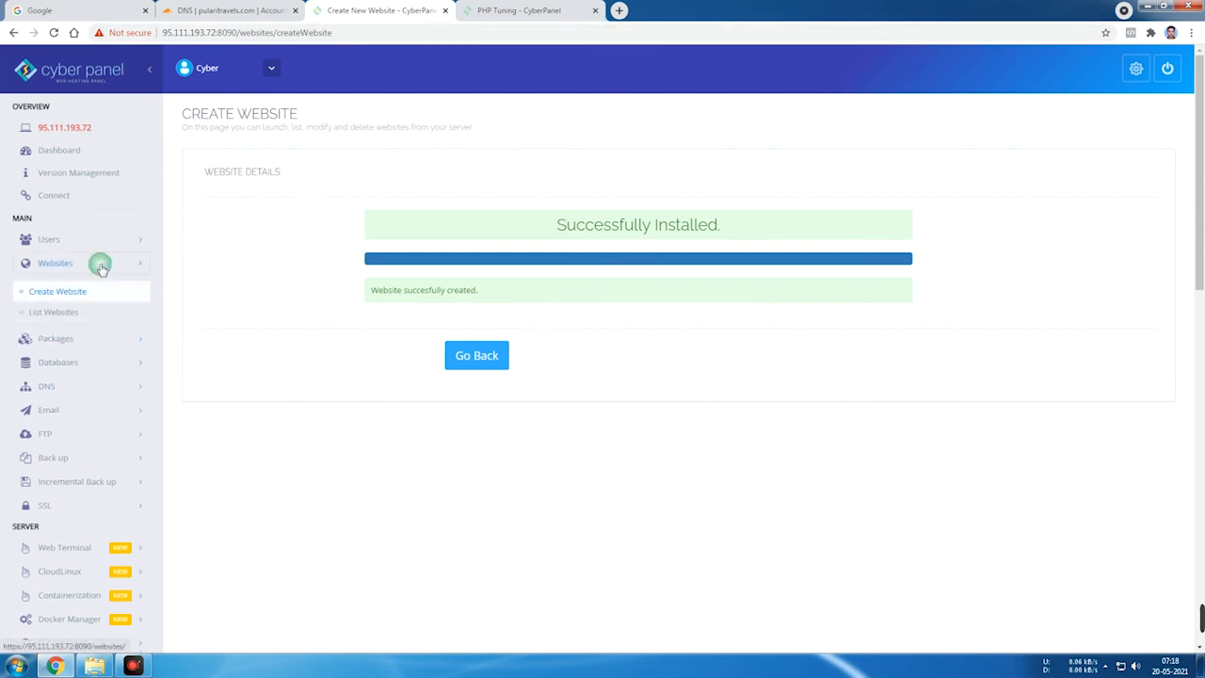
{"action": "left_click", "coordinate": [75, 315]}
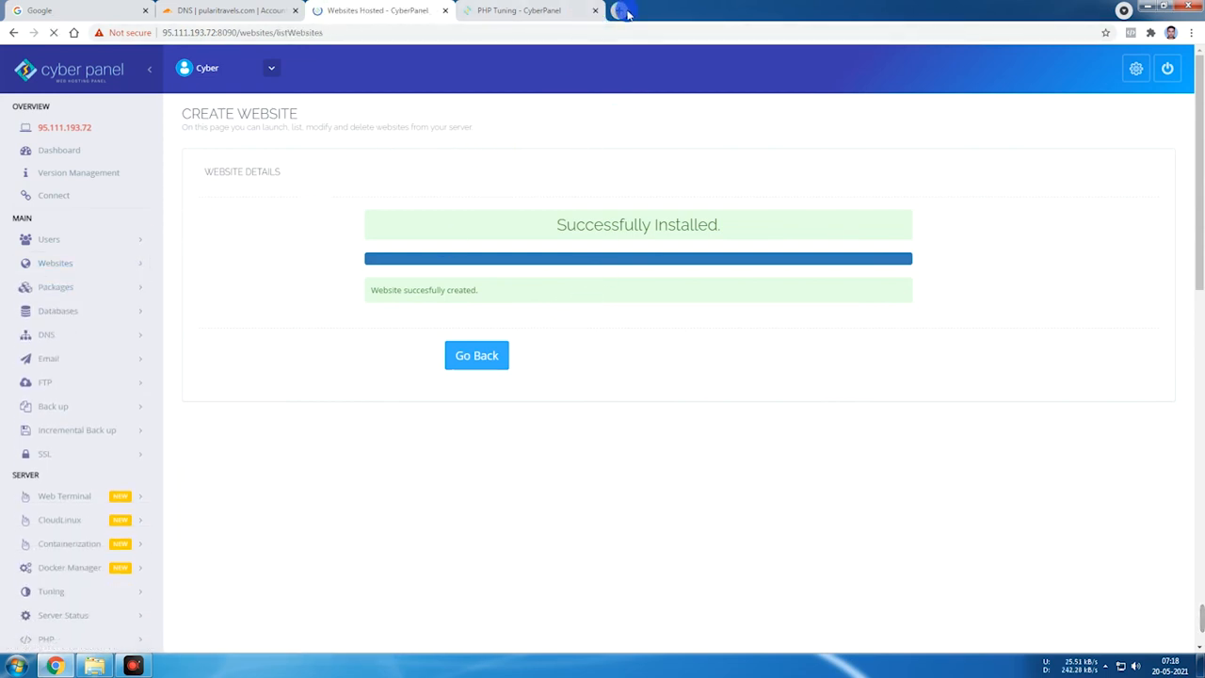
{"action": "left_click", "coordinate": [619, 11]}
{"action": "type", "text": "rvsmotohub"}
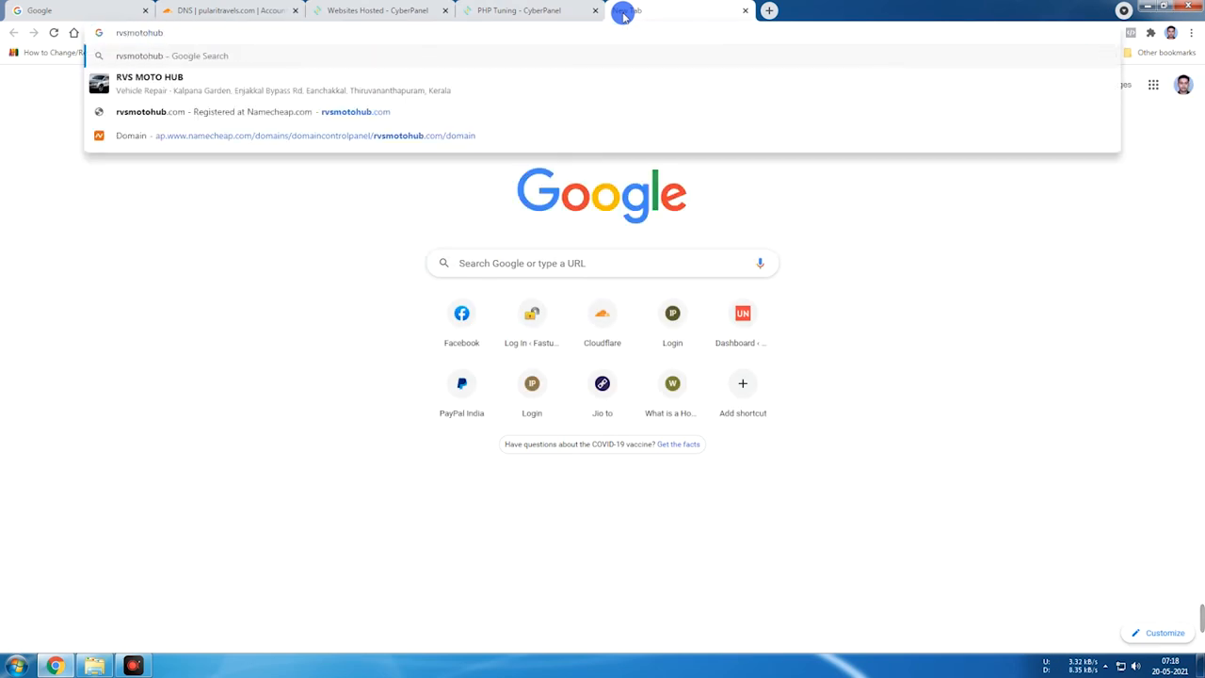
{"action": "left_click", "coordinate": [353, 114]}
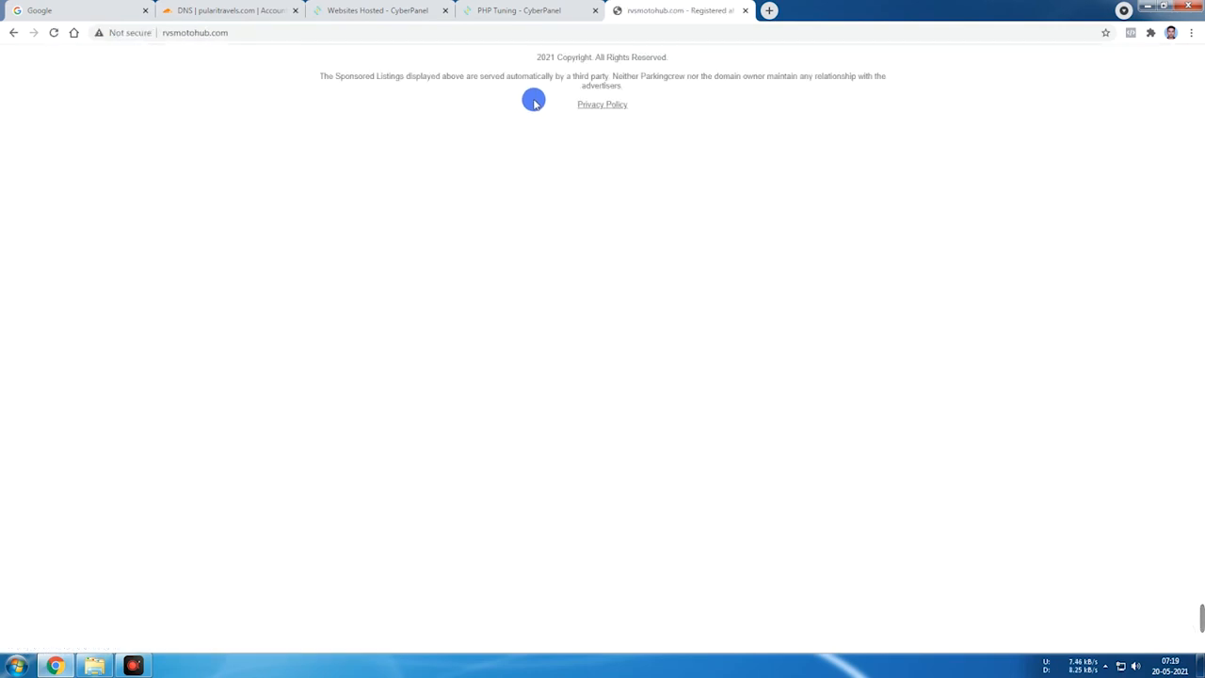
Reload the rvsmotohub.com page and open the same site from the list of hosted websites
{"action": "left_click", "coordinate": [242, 36]}
{"action": "left_click", "coordinate": [261, 34]}
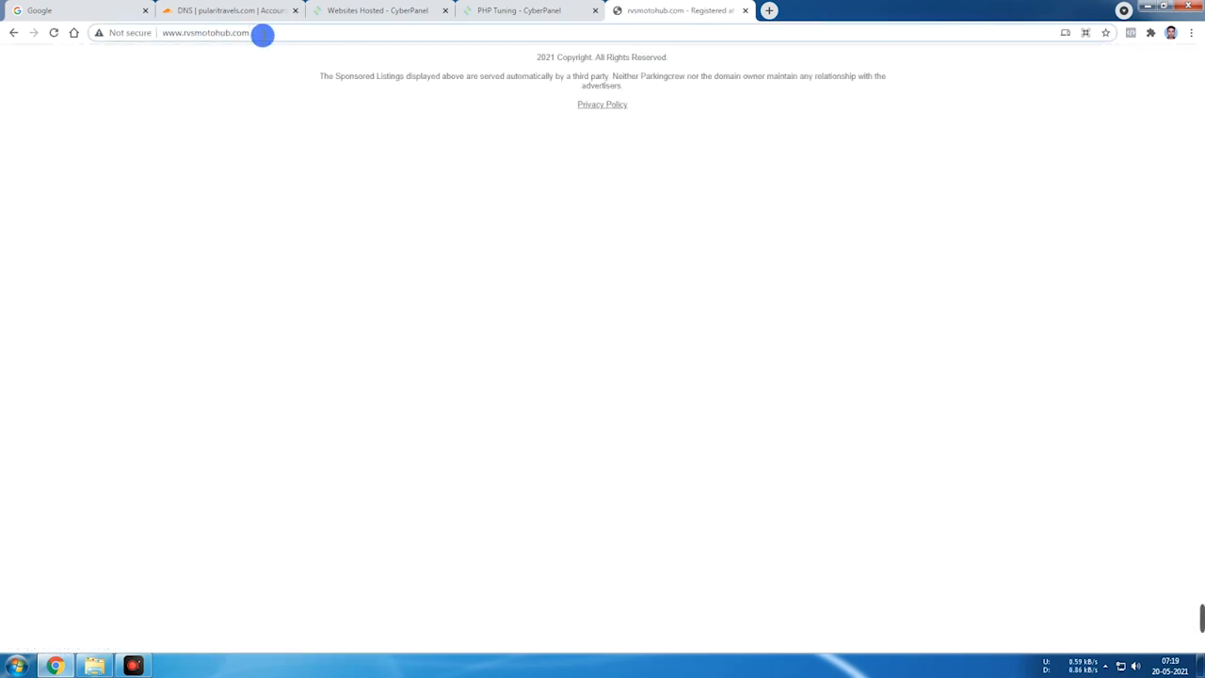
{"action": "left_click", "coordinate": [54, 33]}
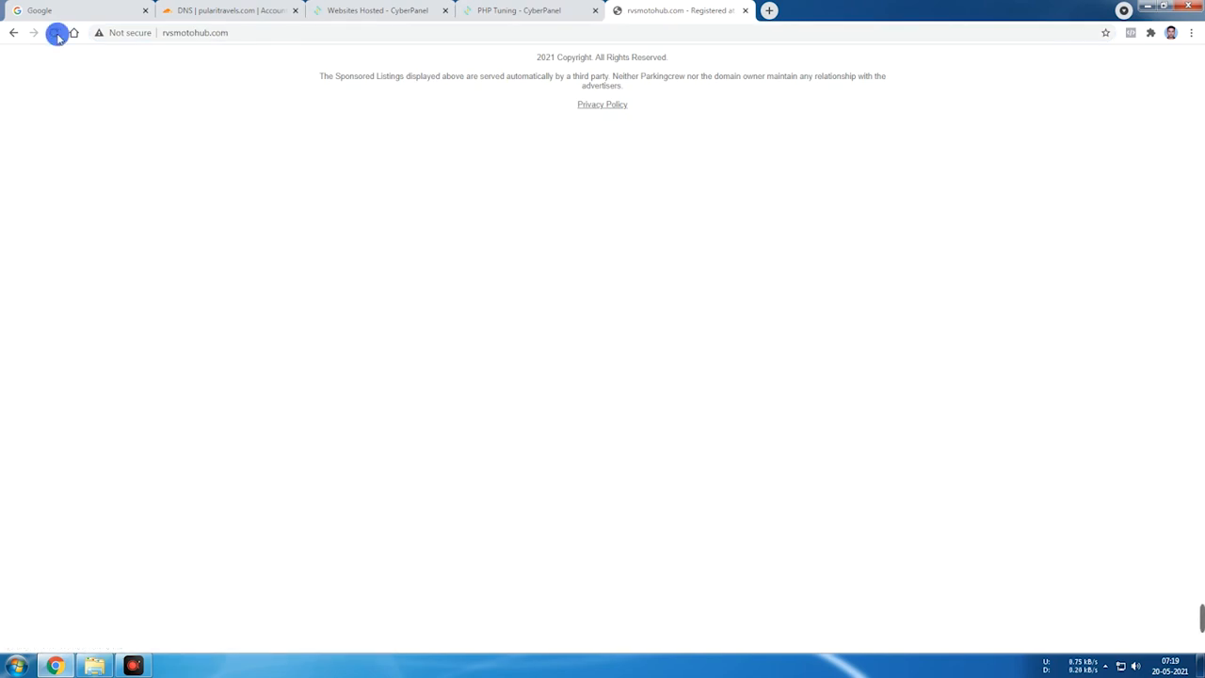
{"action": "left_click", "coordinate": [422, 7]}
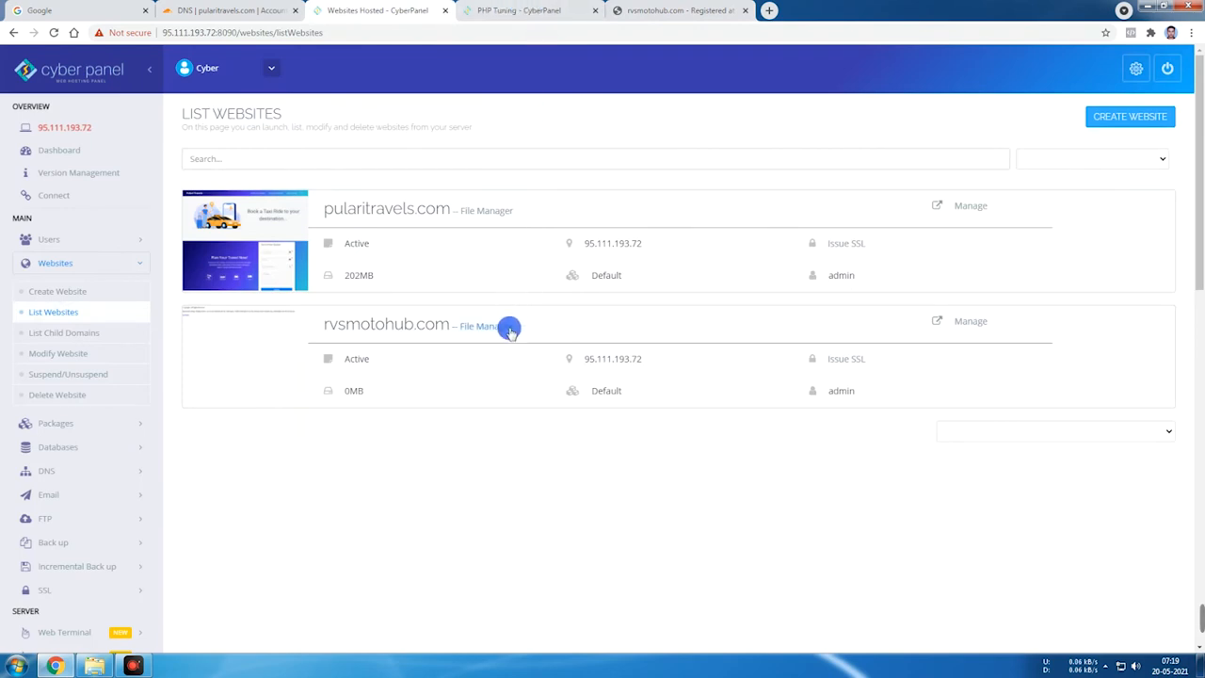
{"action": "left_click", "coordinate": [412, 326]}
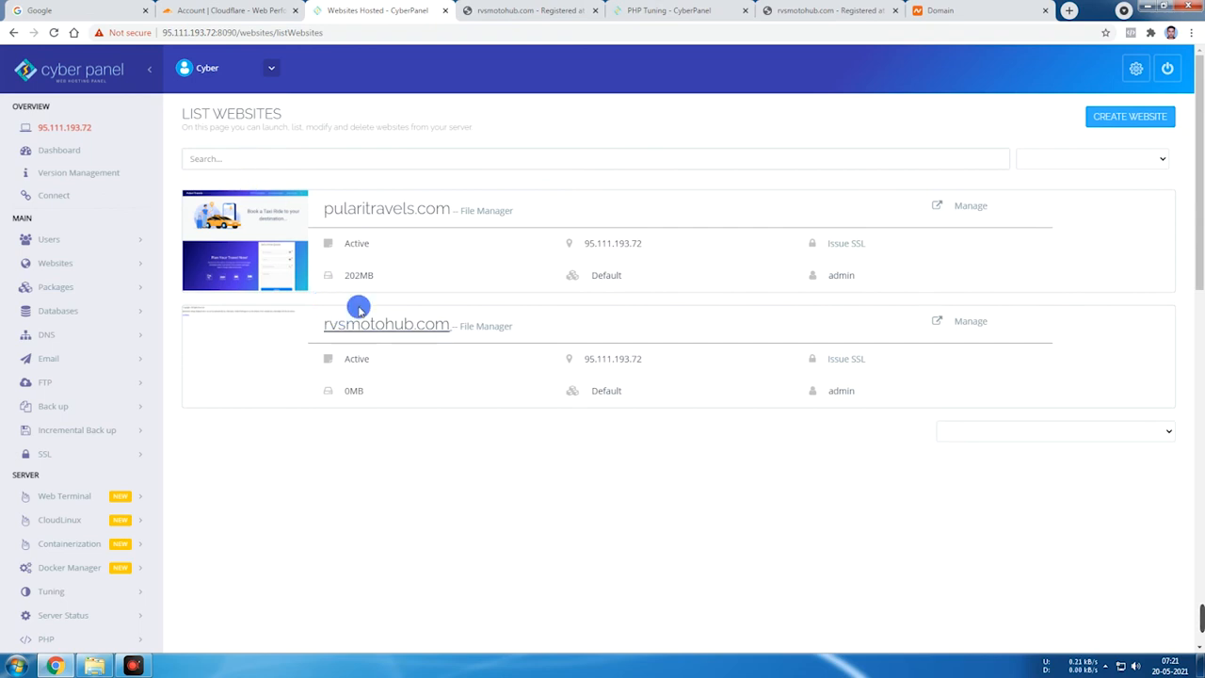
Switch to Cloudflare and add the site rvsmotohub.com on the Free plan
{"action": "left_click", "coordinate": [212, 8]}
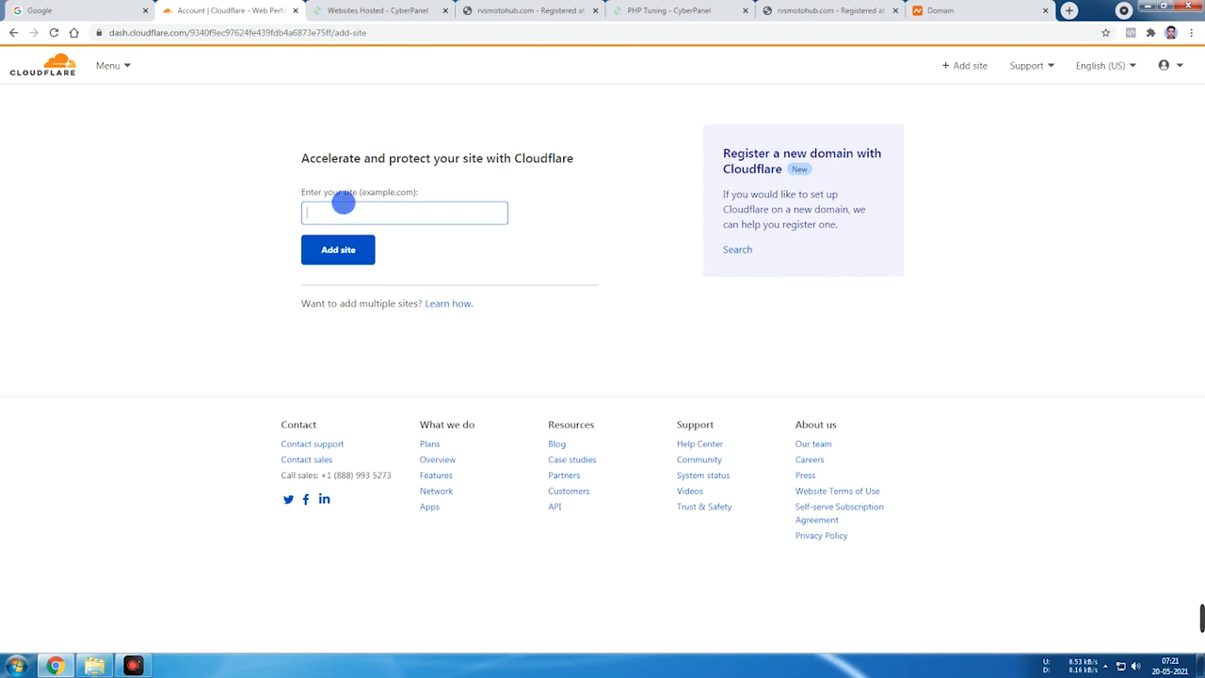
{"action": "type", "text": "rvsmotohub.com"}
{"action": "left_click", "coordinate": [360, 257]}
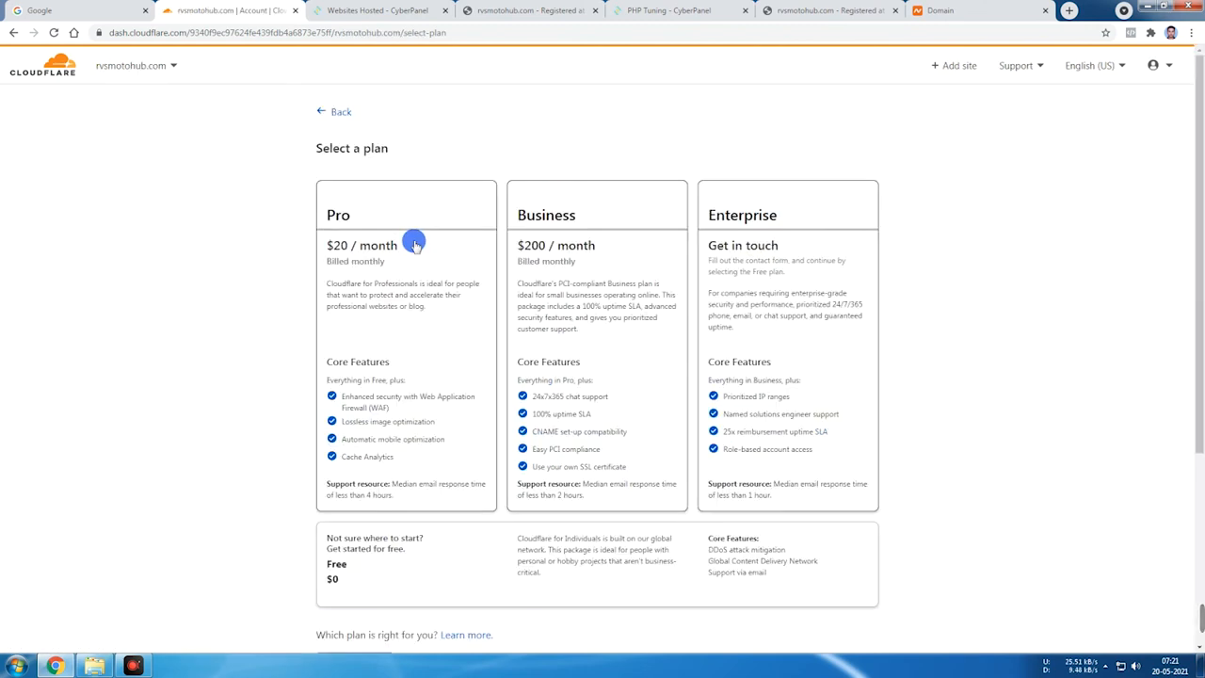
{"action": "scroll", "coordinate": [315, 242], "scroll_direction": "down", "scroll_amount": 3}
{"action": "left_click", "coordinate": [380, 365]}
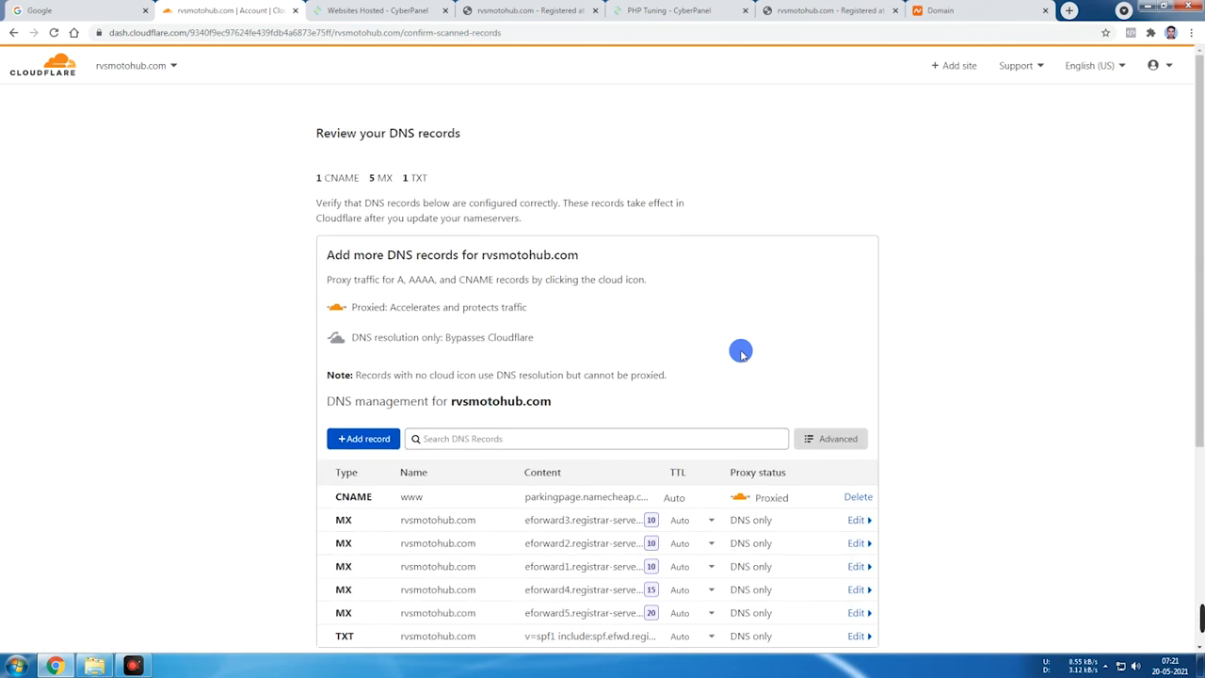
Delete the www CNAME record from the scanned DNS records of rvsmotohub.com
{"action": "scroll", "coordinate": [929, 296], "scroll_direction": "down", "scroll_amount": 2}
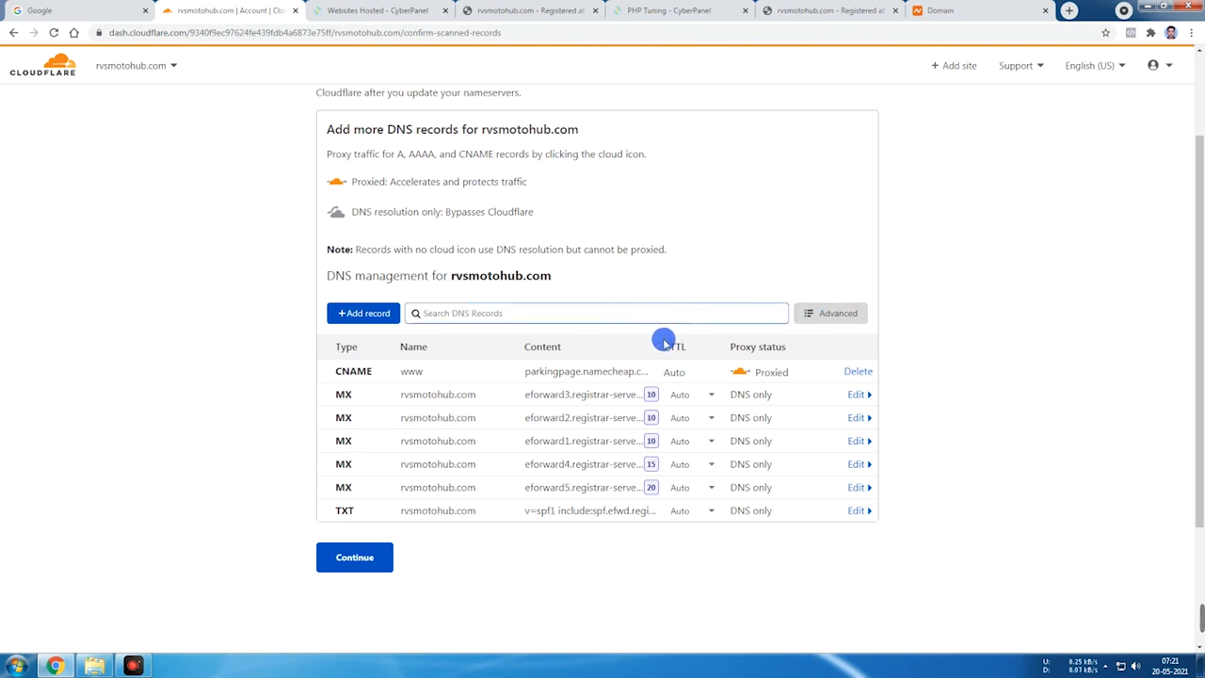
{"action": "scroll", "coordinate": [669, 339], "scroll_direction": "down", "scroll_amount": 2}
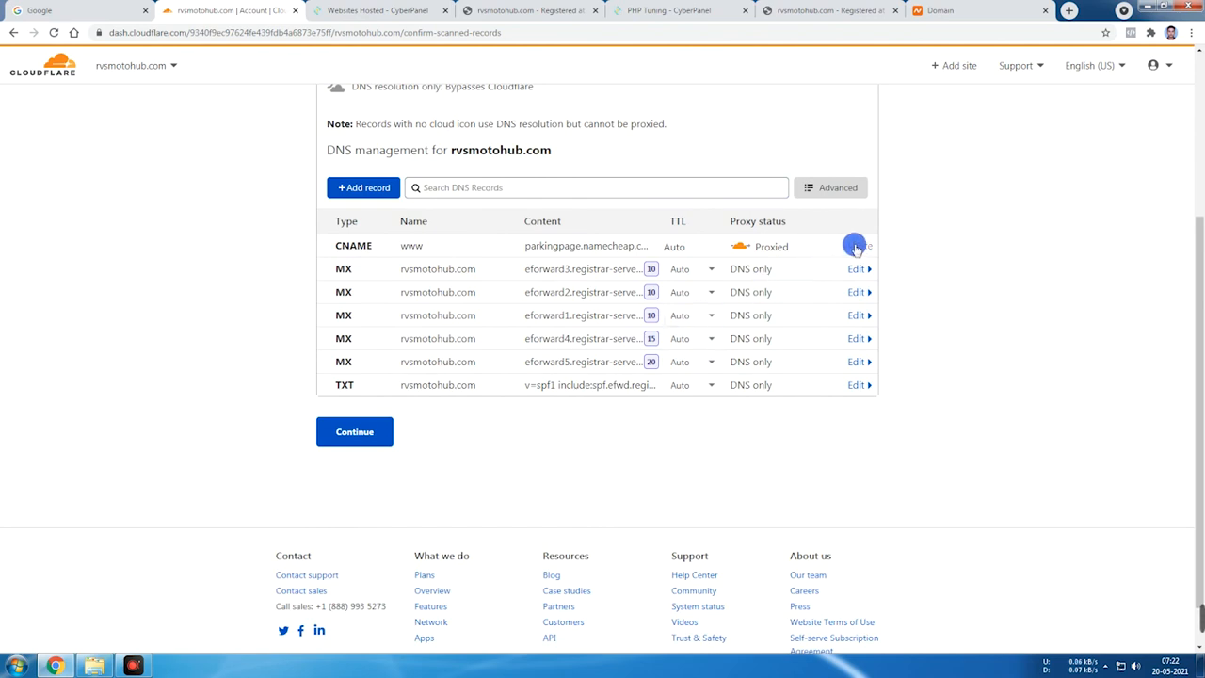
{"action": "left_click", "coordinate": [815, 404]}
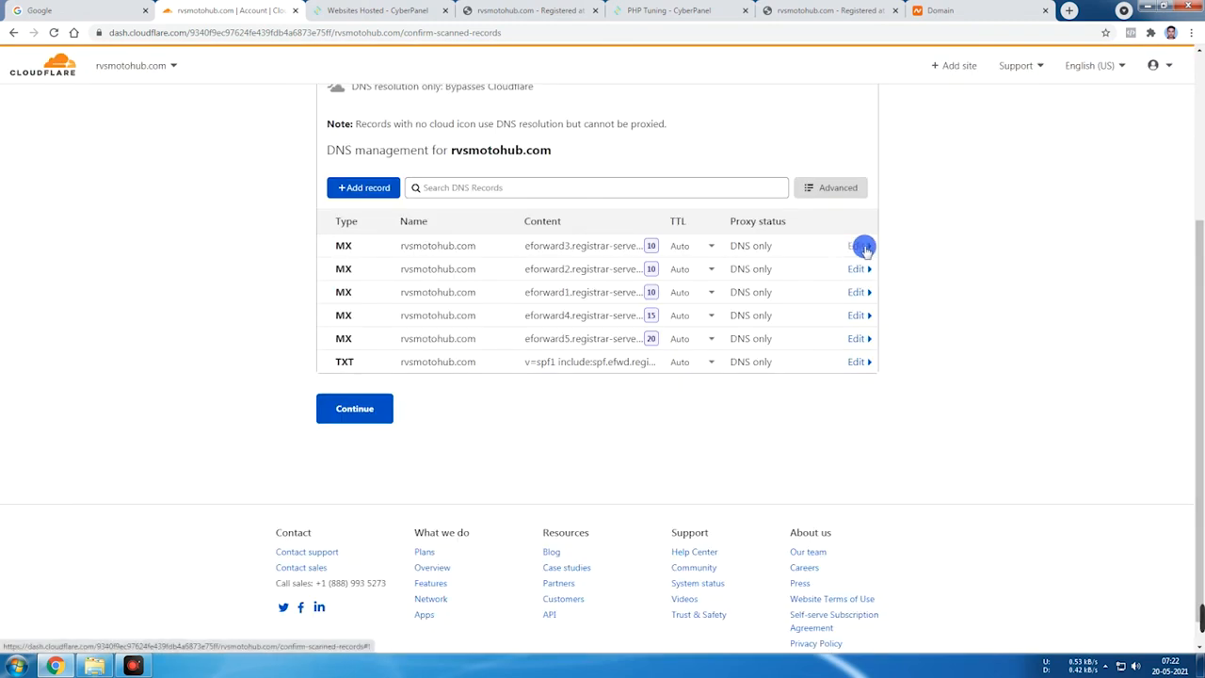
Delete the three priority-10 MX records of rvsmotohub.com: eforward3, eforward2 and eforward1
{"action": "left_click", "coordinate": [863, 247]}
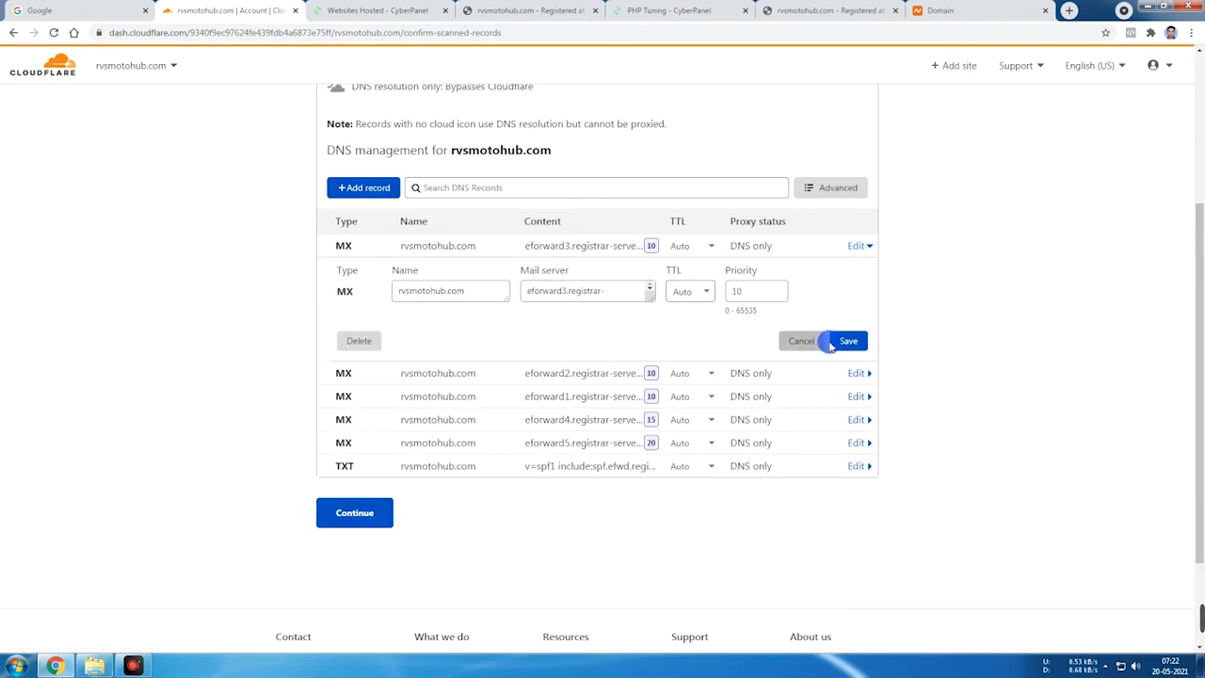
{"action": "left_click", "coordinate": [358, 344]}
{"action": "left_click", "coordinate": [824, 407]}
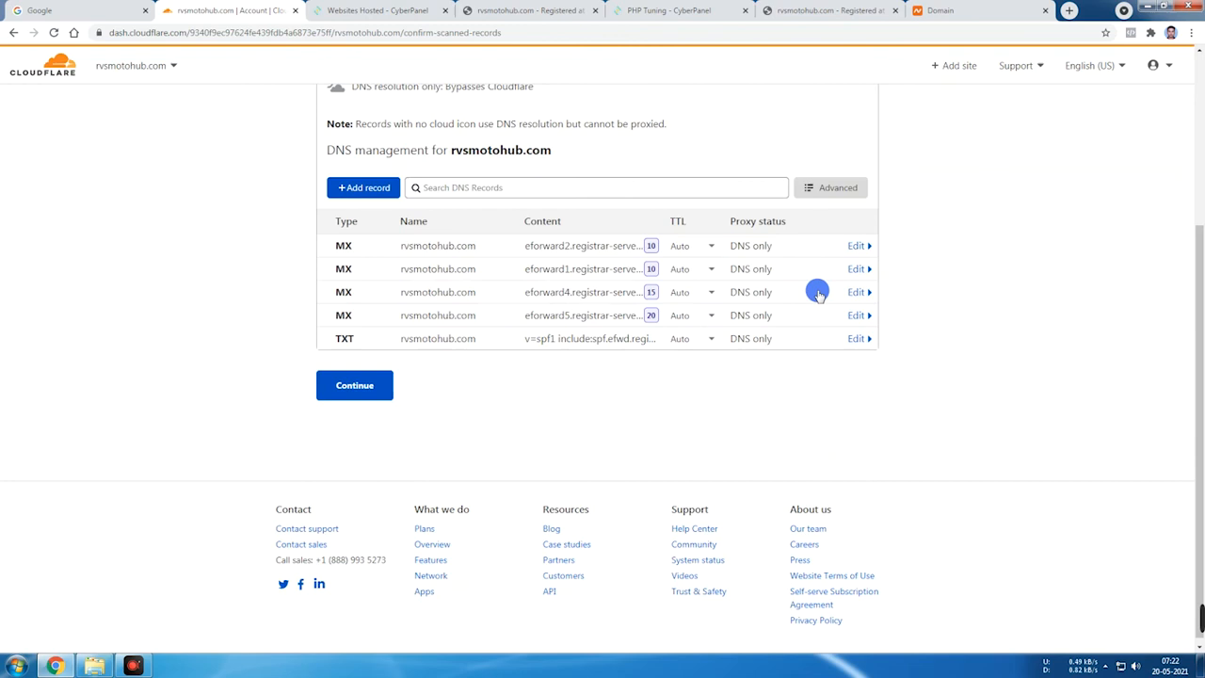
{"action": "left_click", "coordinate": [860, 245]}
{"action": "left_click", "coordinate": [353, 343]}
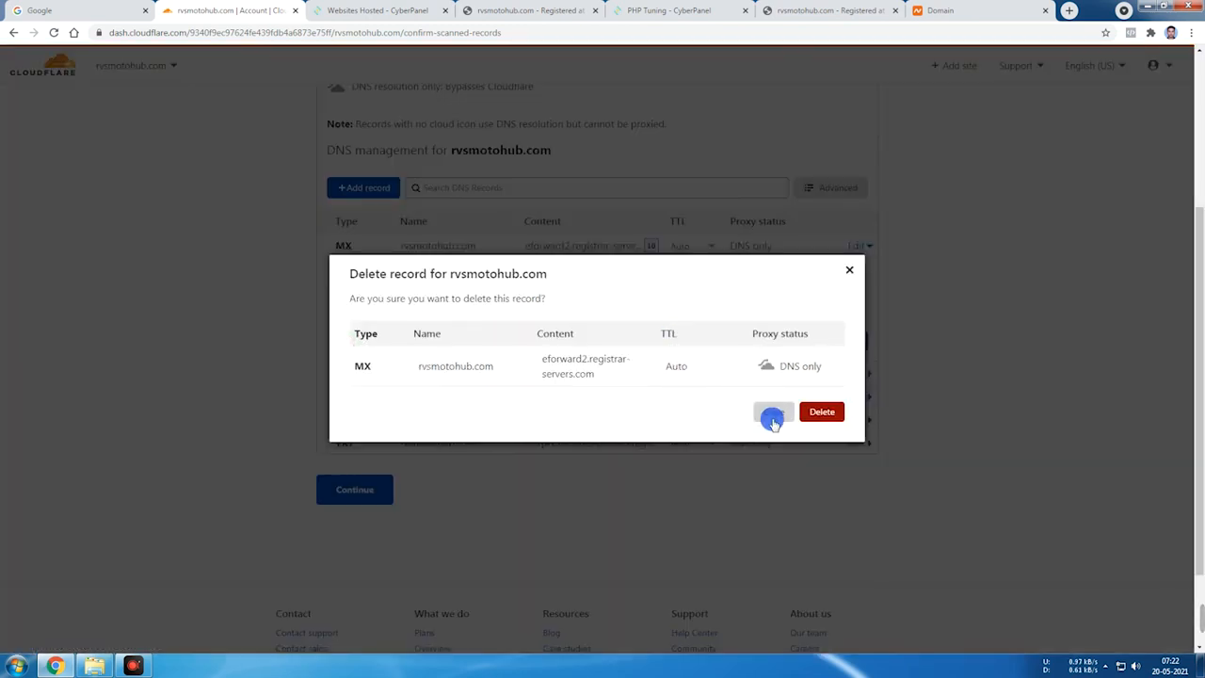
{"action": "left_click", "coordinate": [821, 411]}
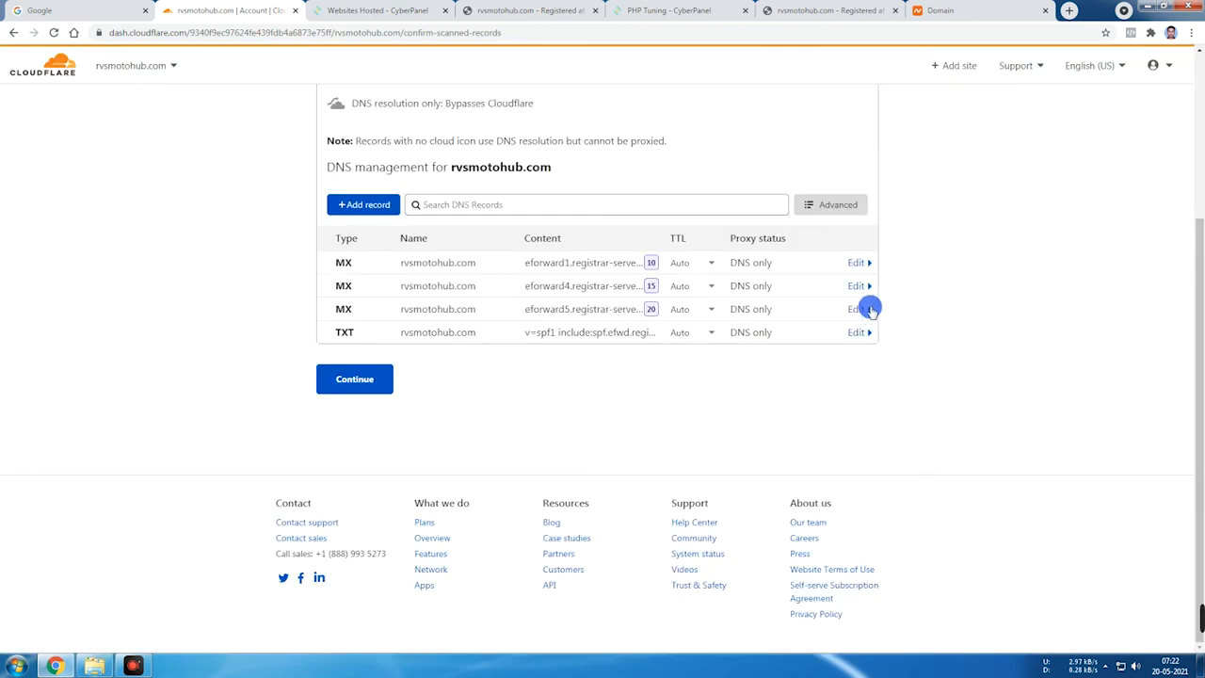
{"action": "left_click", "coordinate": [860, 263]}
{"action": "left_click", "coordinate": [358, 359]}
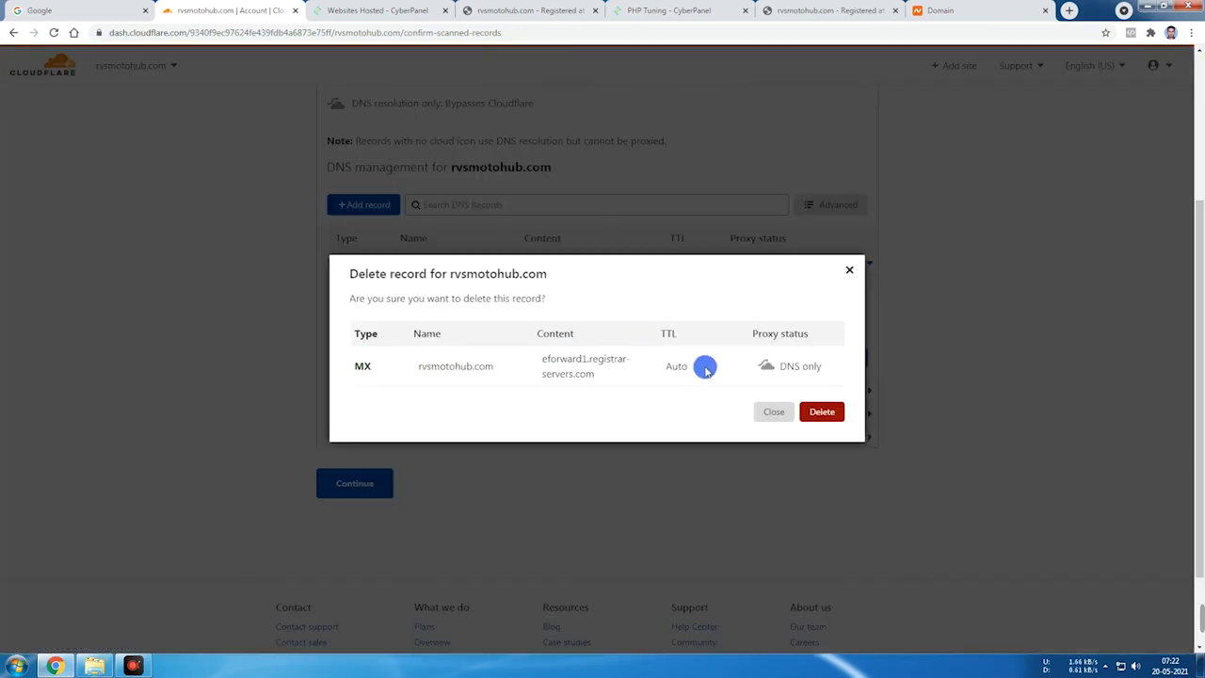
{"action": "left_click", "coordinate": [822, 412]}
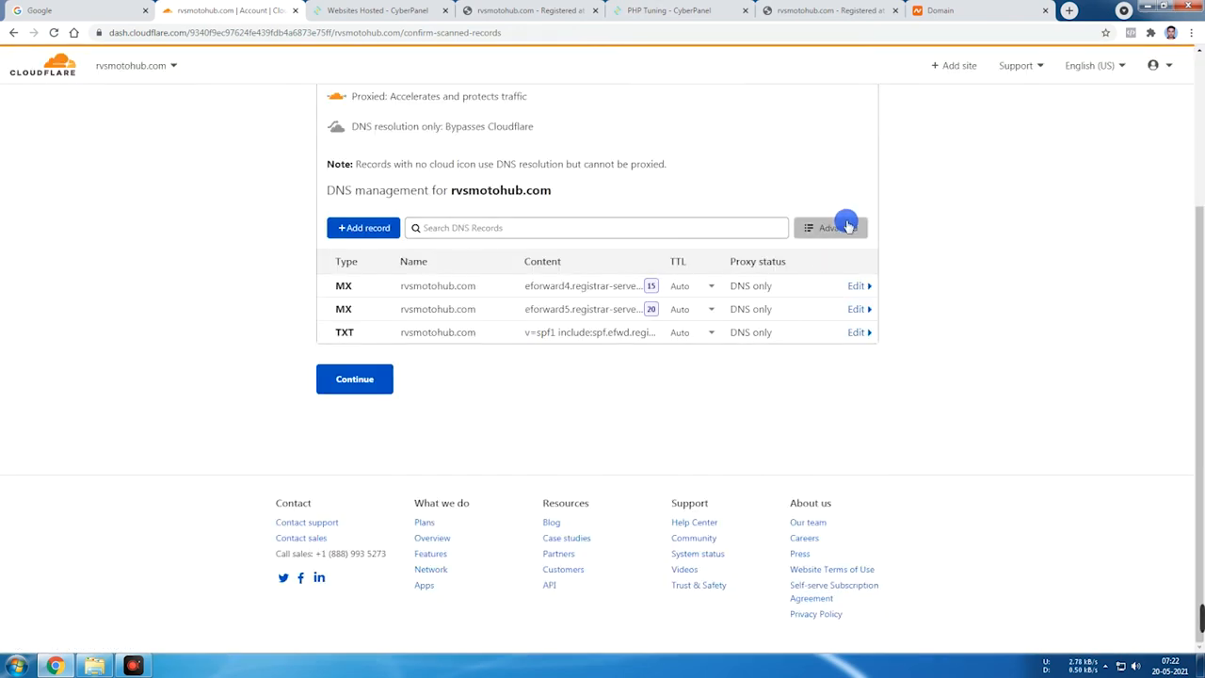
Delete the remaining MX records of rvsmotohub.com, eforward4 and eforward5
{"action": "left_click", "coordinate": [856, 286]}
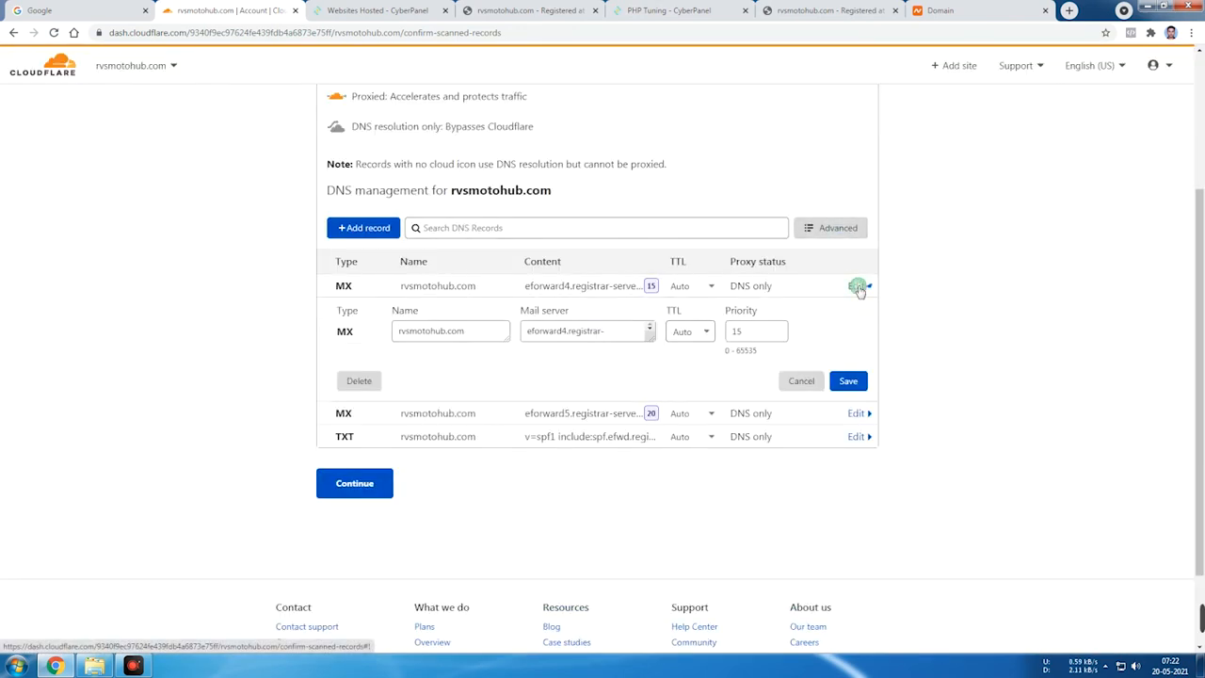
{"action": "left_click", "coordinate": [371, 382]}
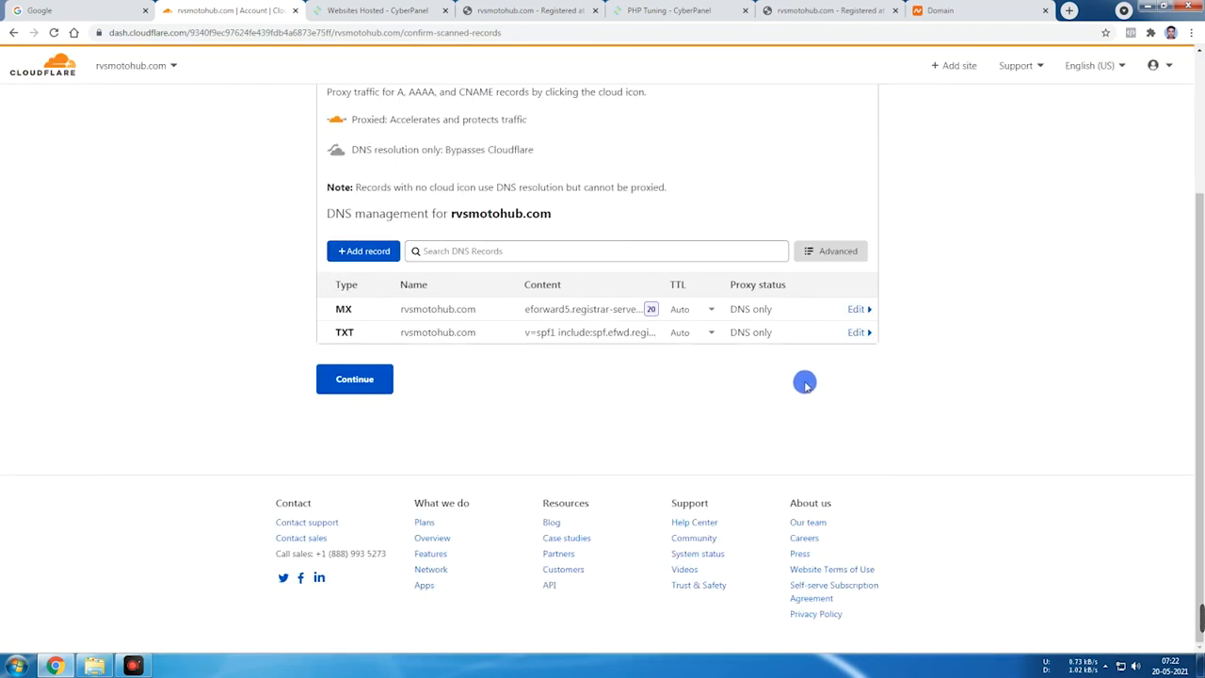
{"action": "left_click", "coordinate": [860, 310]}
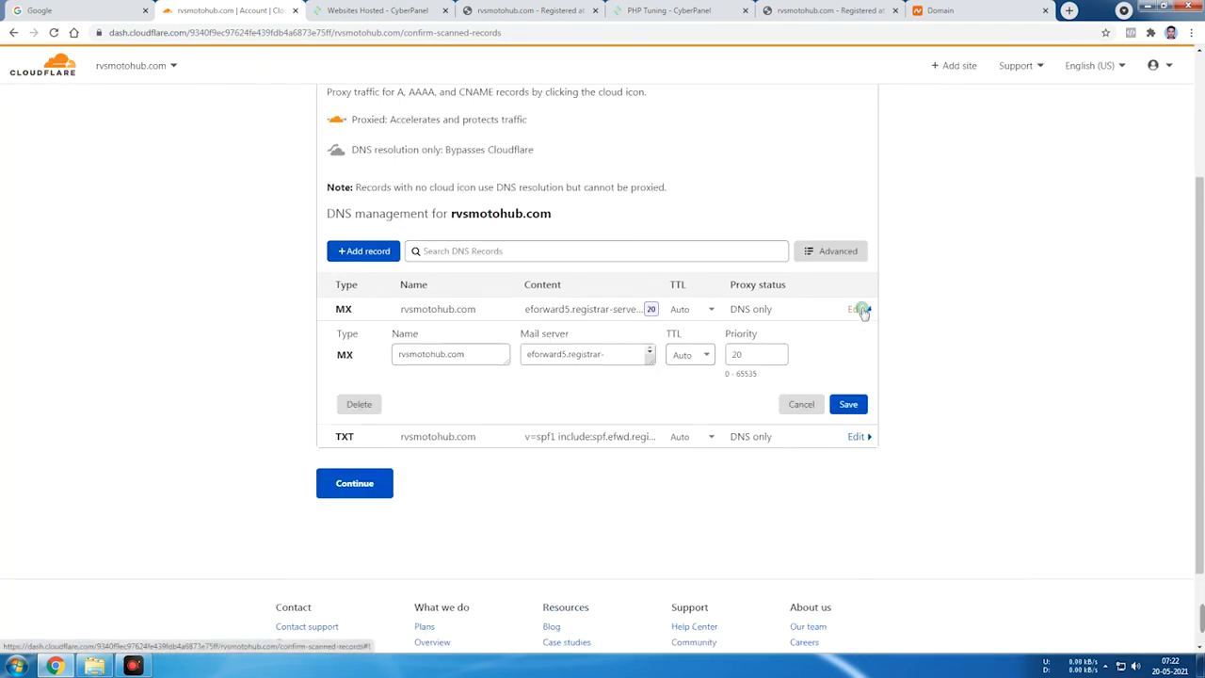
{"action": "left_click", "coordinate": [359, 404]}
{"action": "left_click", "coordinate": [837, 418]}
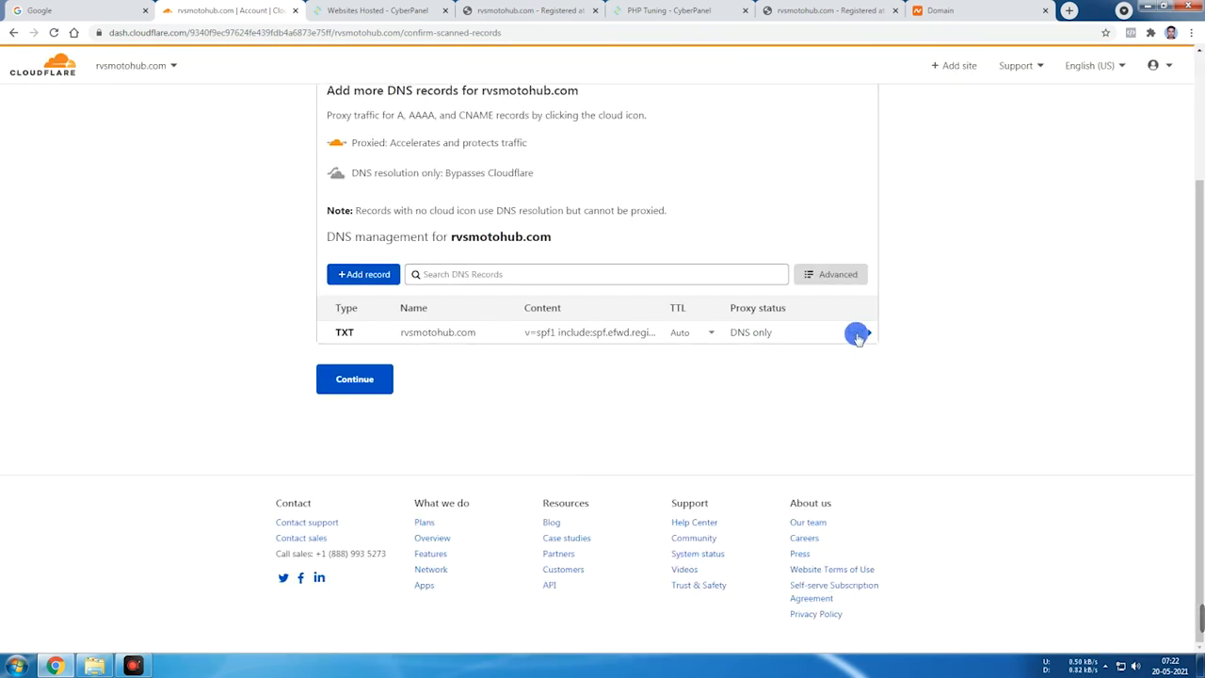
Delete the SPF TXT record of rvsmotohub.com and continue the site setup without any DNS records
{"action": "left_click", "coordinate": [857, 336]}
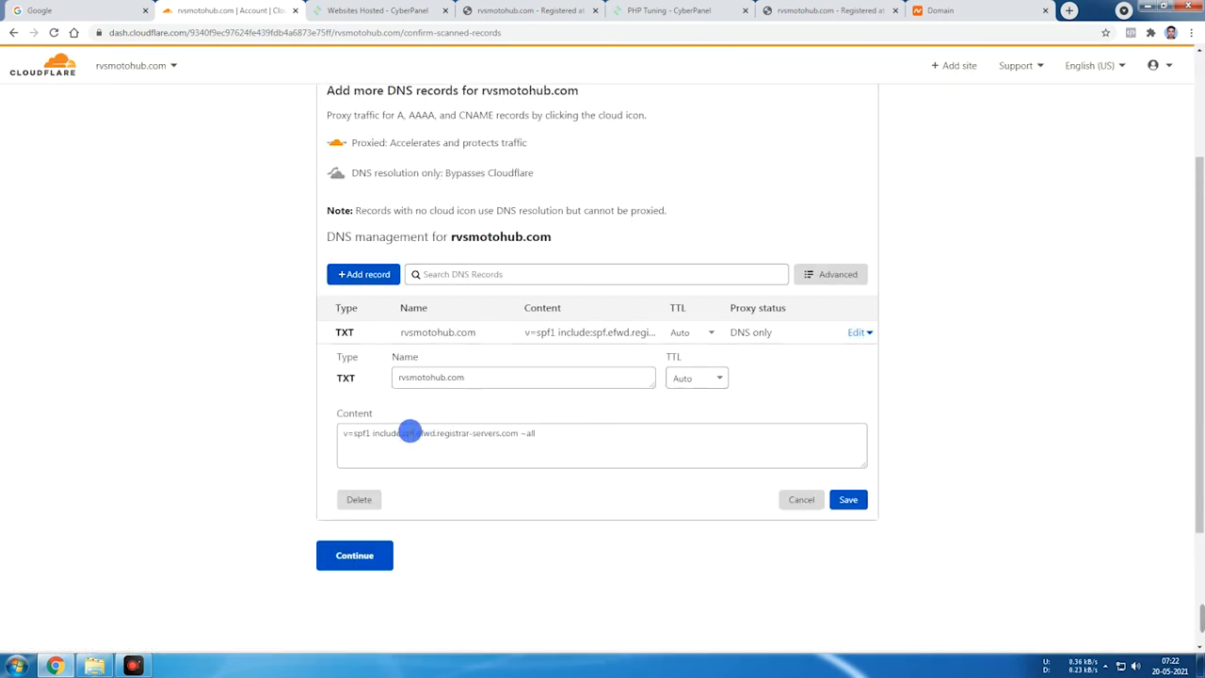
{"action": "left_click", "coordinate": [360, 499]}
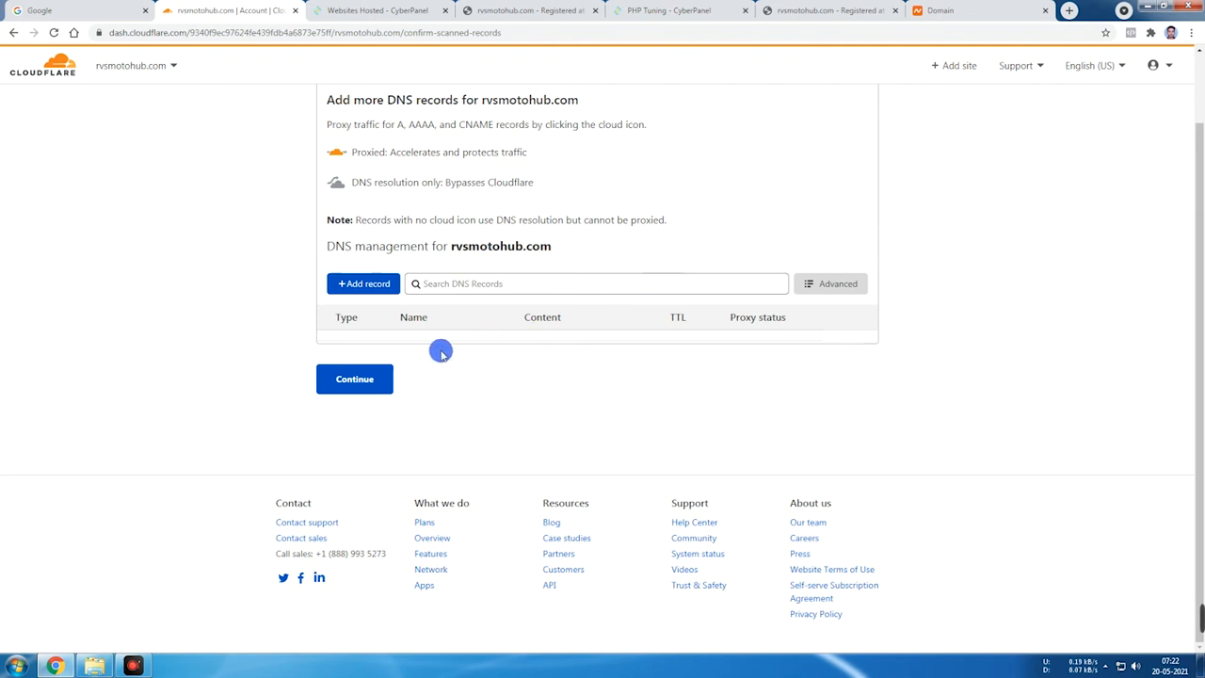
{"action": "left_click", "coordinate": [365, 379]}
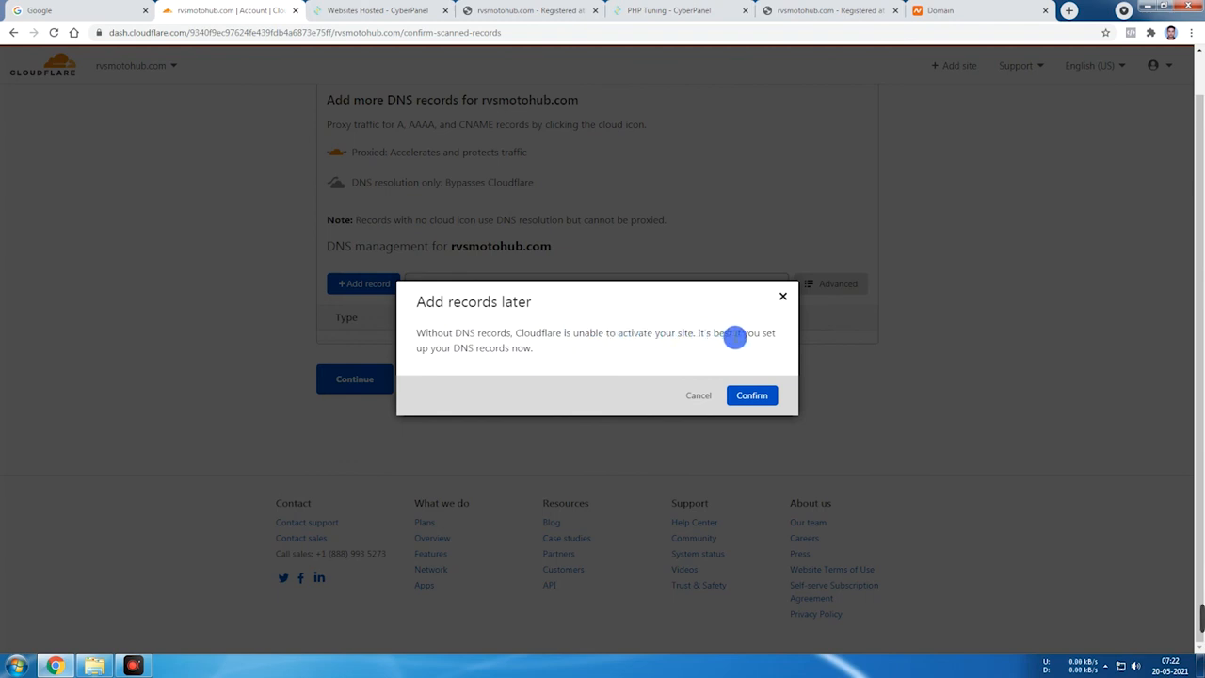
{"action": "left_click", "coordinate": [752, 396]}
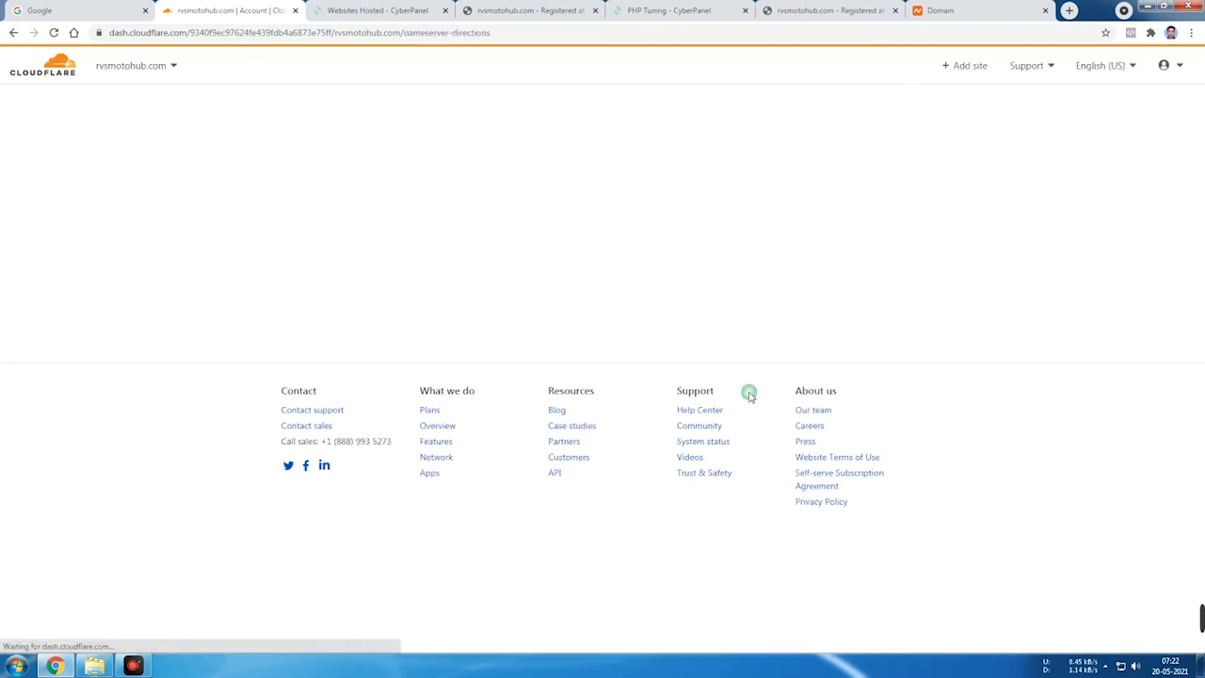
Review the nameserver change instructions for rvsmotohub.com and copy the first Cloudflare nameserver, angela.ns.cloudflare.com
{"action": "scroll", "coordinate": [721, 378], "scroll_direction": "down", "scroll_amount": 1}
{"action": "scroll", "coordinate": [721, 379], "scroll_direction": "down", "scroll_amount": 1}
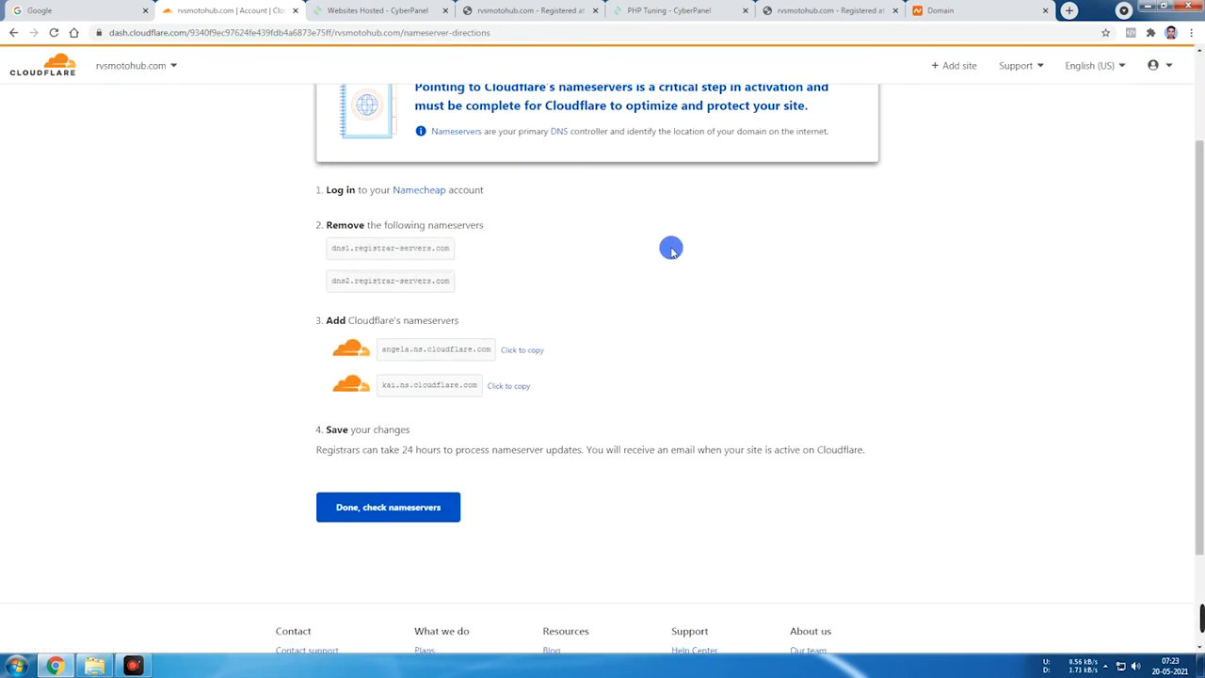
{"action": "scroll", "coordinate": [532, 298], "scroll_direction": "up", "scroll_amount": 3}
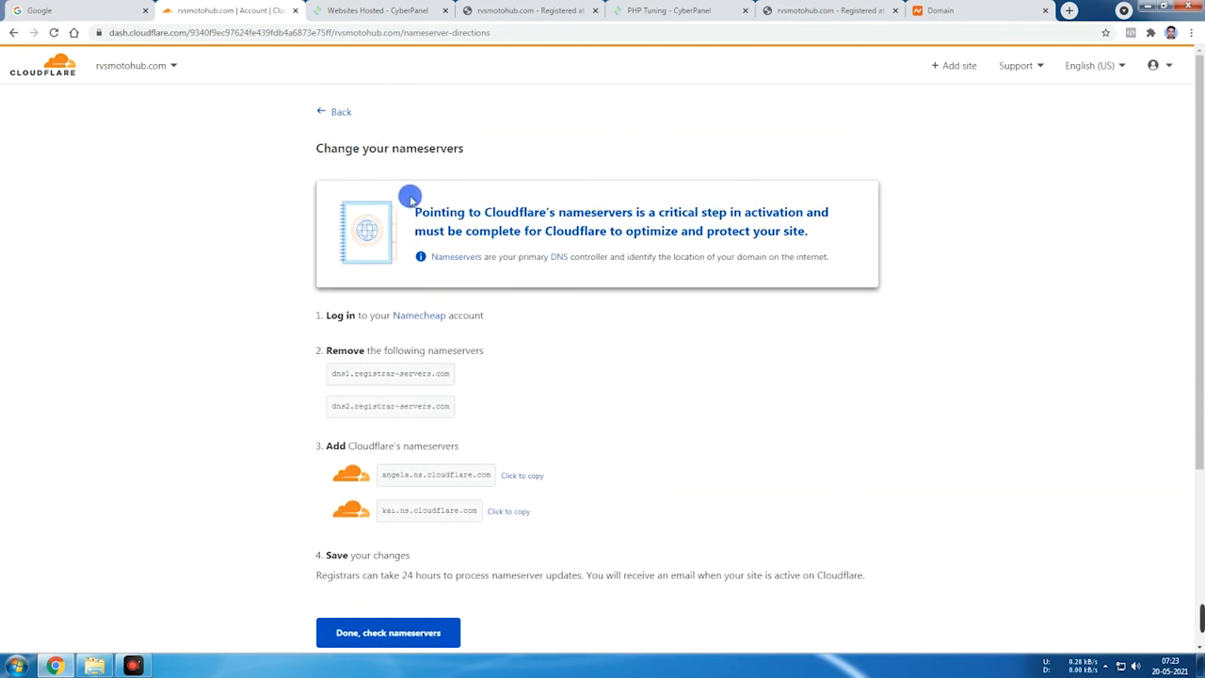
{"action": "scroll", "coordinate": [433, 263], "scroll_direction": "down", "scroll_amount": 4}
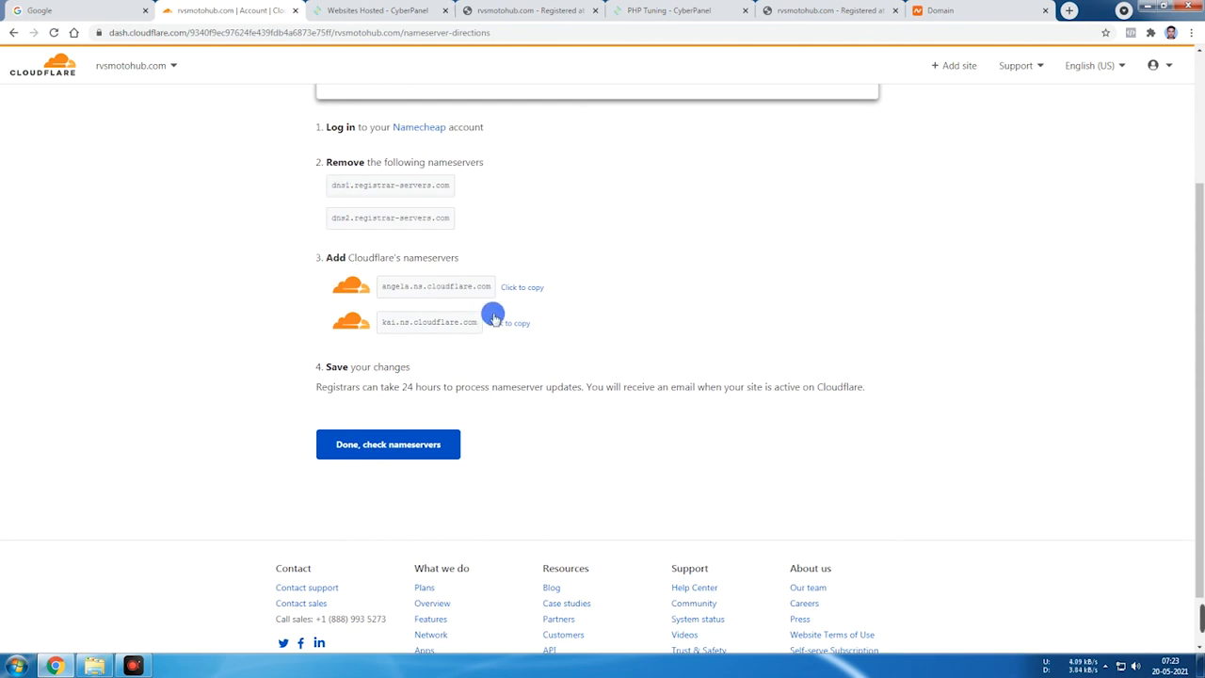
{"action": "left_click_drag", "start_coordinate": [492, 288], "coordinate": [426, 287]}
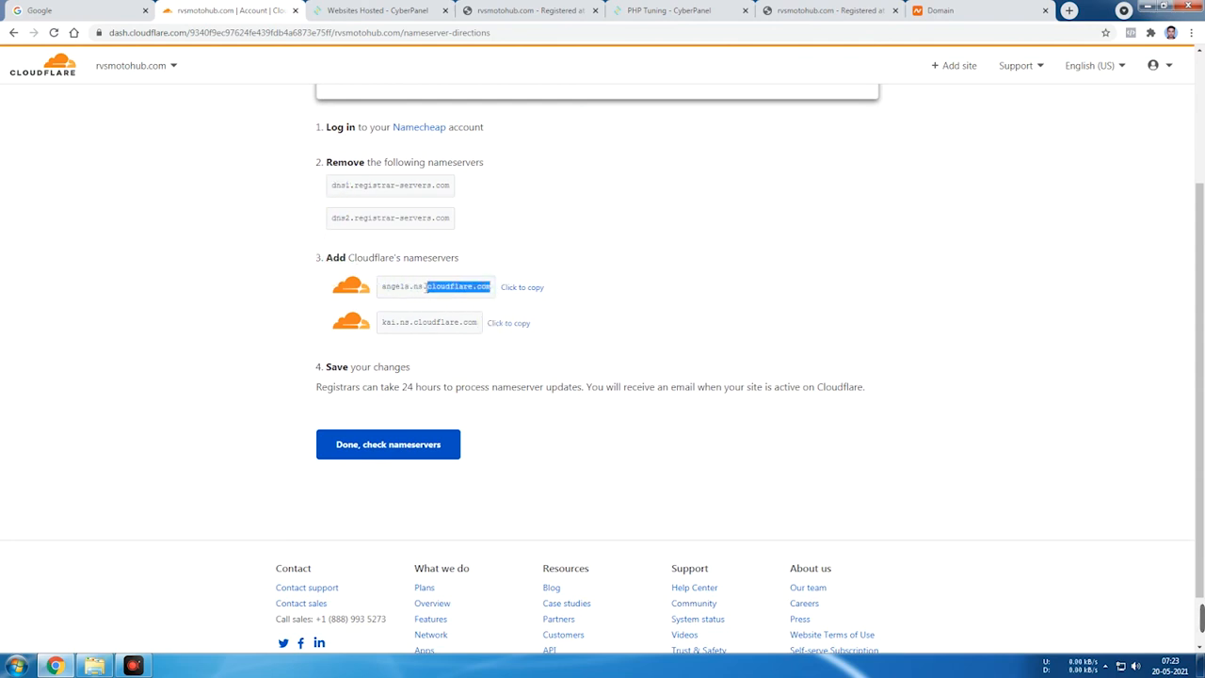
{"action": "left_click_drag", "start_coordinate": [477, 324], "coordinate": [385, 322]}
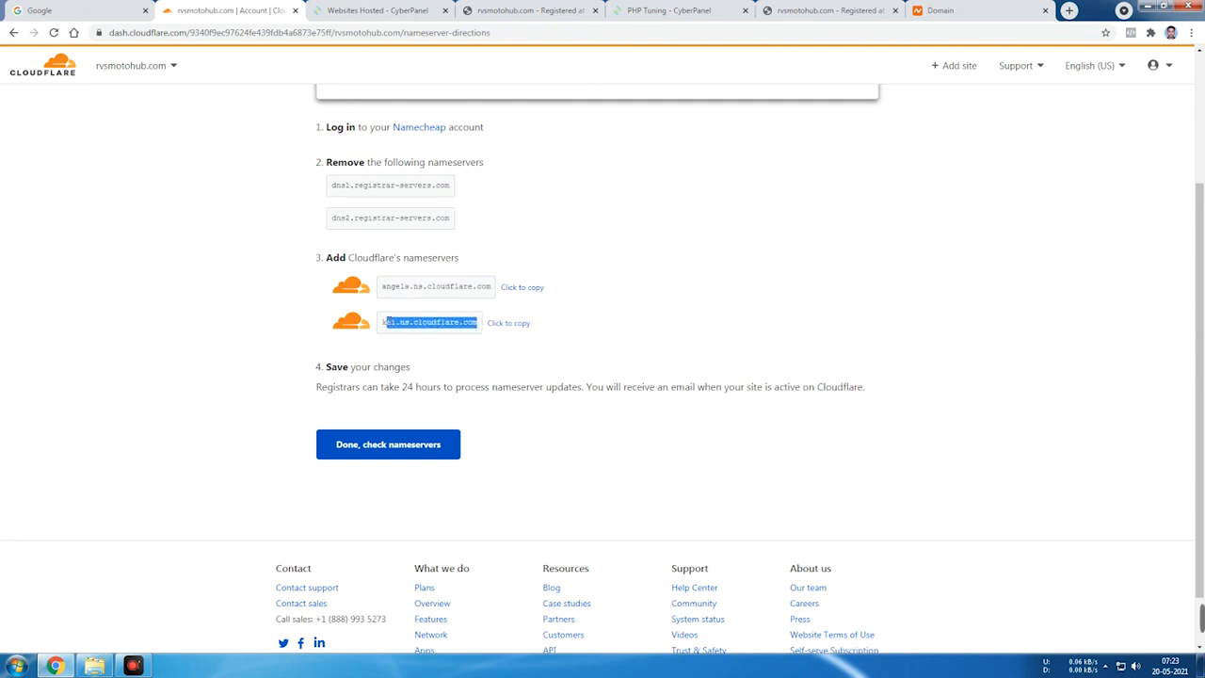
{"action": "left_click", "coordinate": [695, 292]}
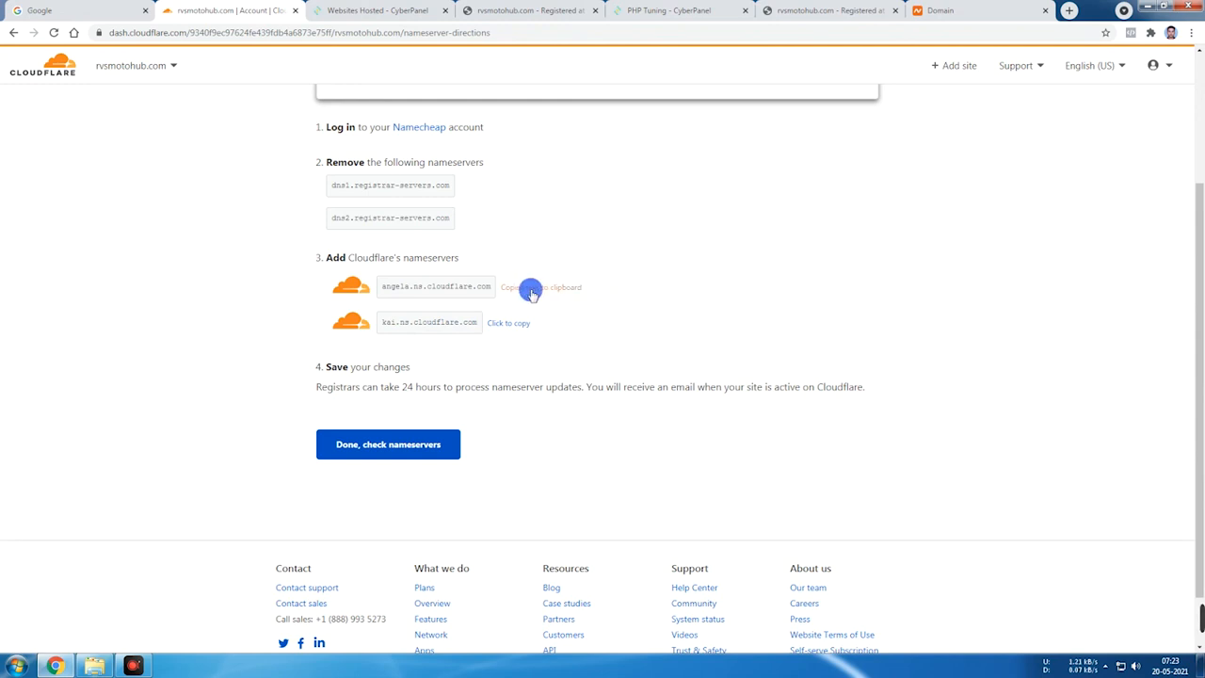
In Namecheap, switch the nameservers of rvsmotohub.com to Custom DNS and enter angela.ns.cloudflare.com as the first nameserver
{"action": "left_click", "coordinate": [983, 9]}
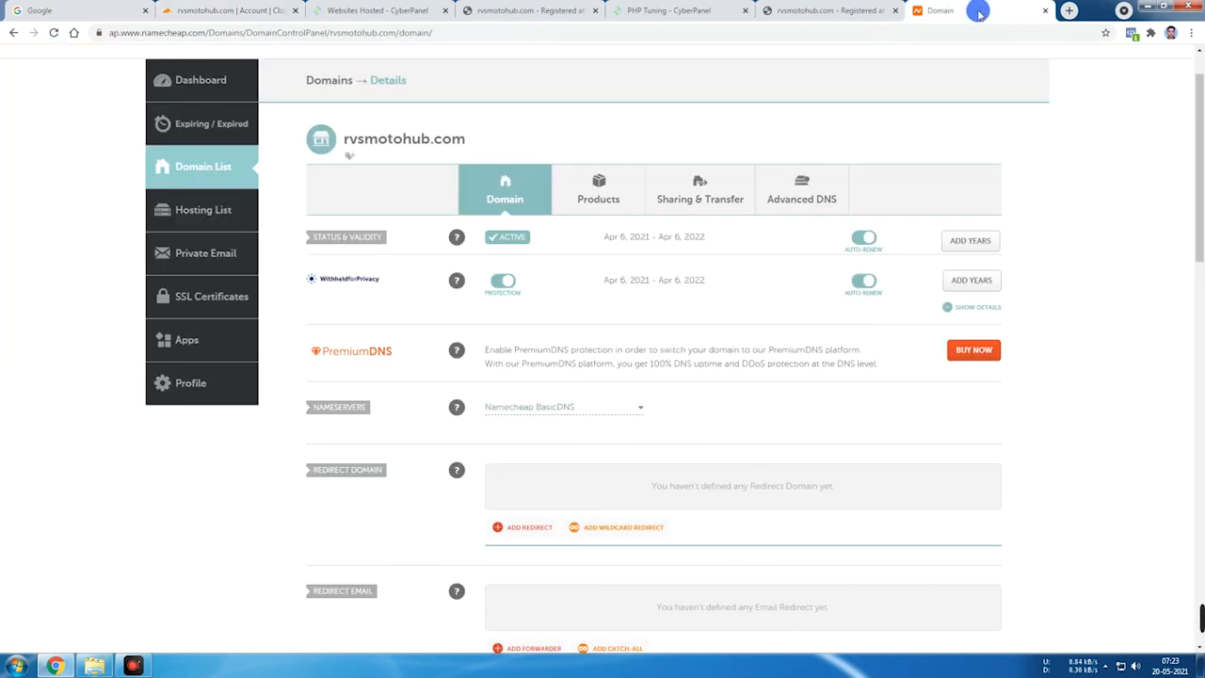
{"action": "left_click_drag", "start_coordinate": [482, 142], "coordinate": [347, 139]}
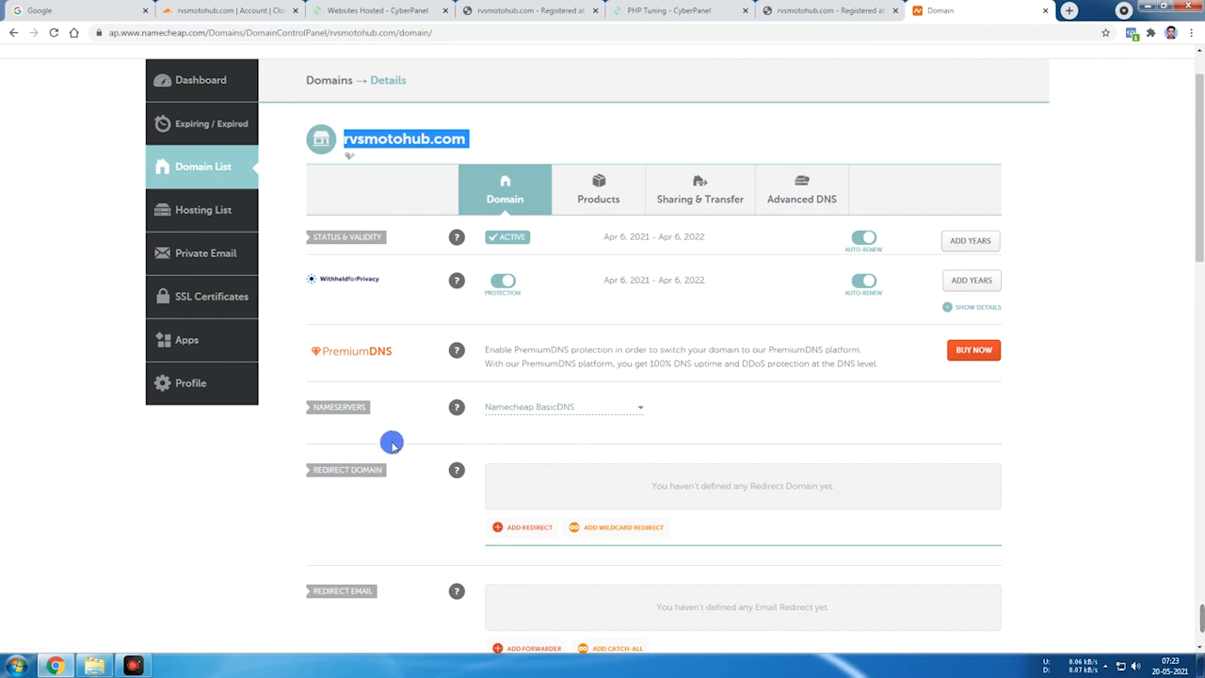
{"action": "mouse_move", "coordinate": [457, 407]}
{"action": "left_click", "coordinate": [635, 408]}
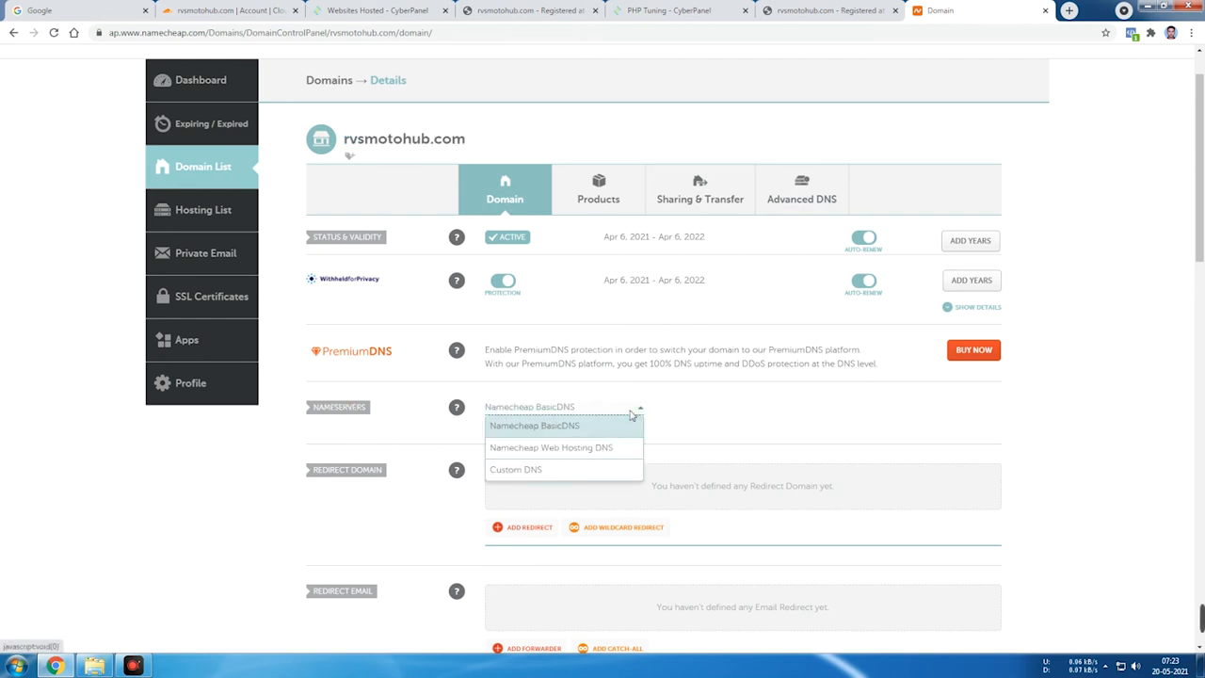
{"action": "left_click", "coordinate": [519, 470]}
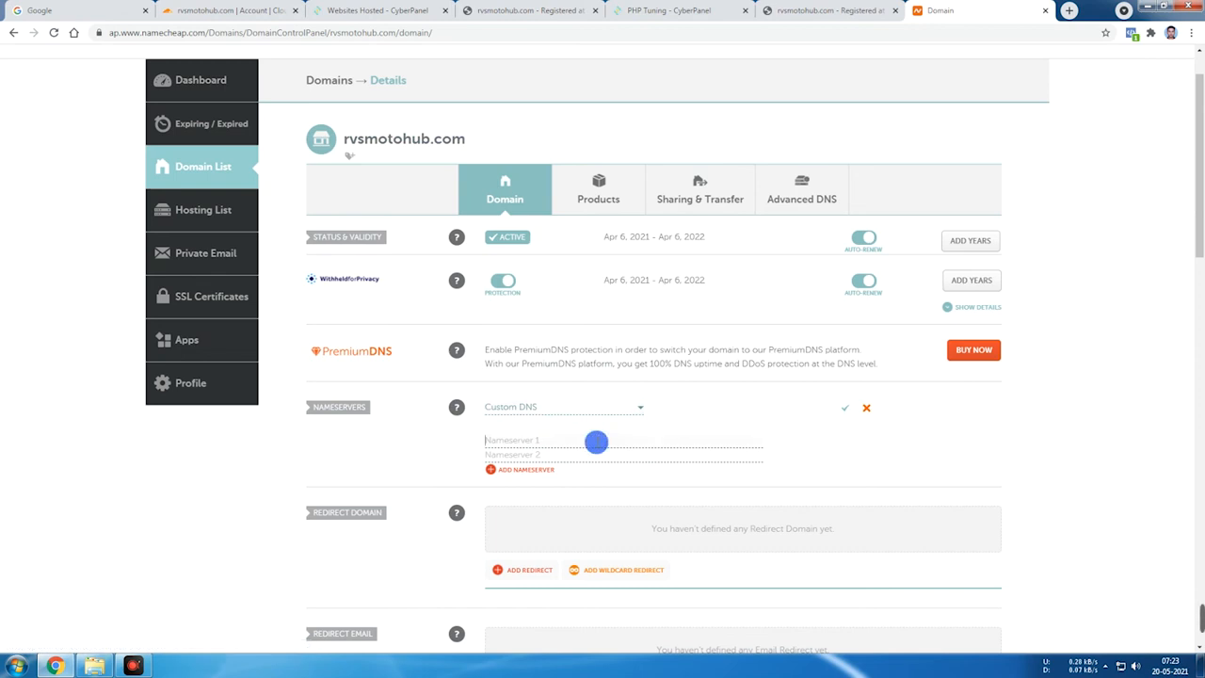
{"action": "type", "text": "angela.ns.cloudflare.com"}
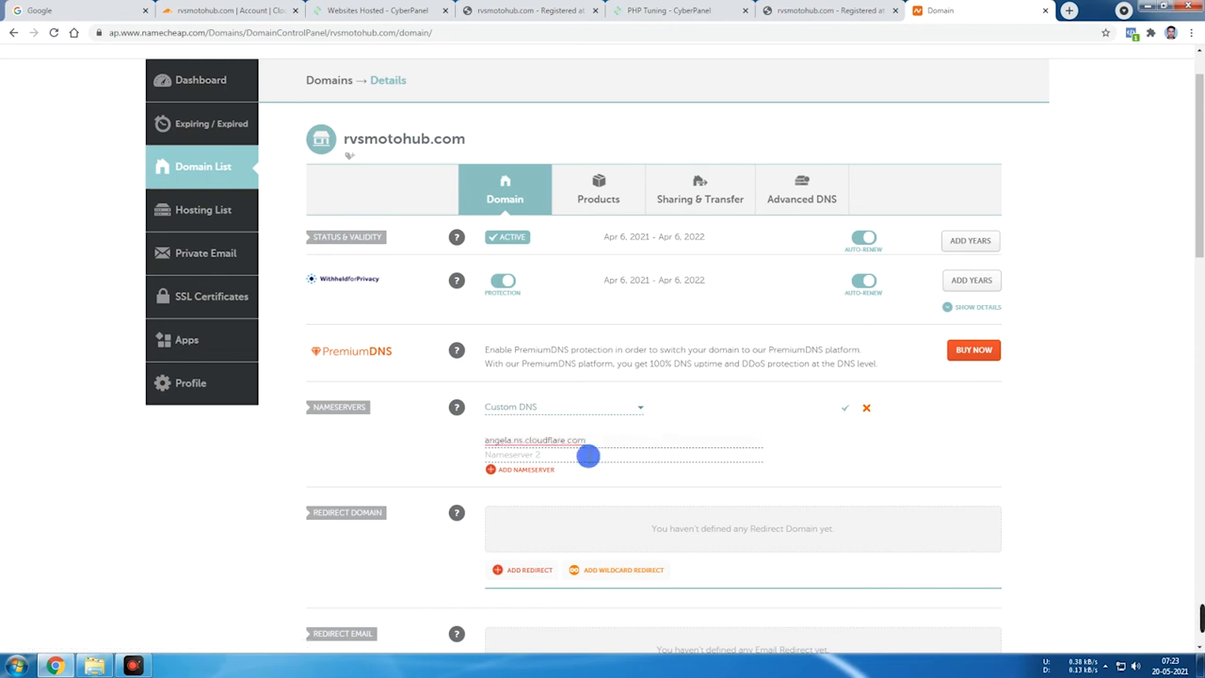
Copy kai.ns.cloudflare.com from Cloudflare, enter it as the second custom nameserver in Namecheap, and save the nameservers
{"action": "left_click", "coordinate": [281, 10]}
{"action": "left_click", "coordinate": [525, 322]}
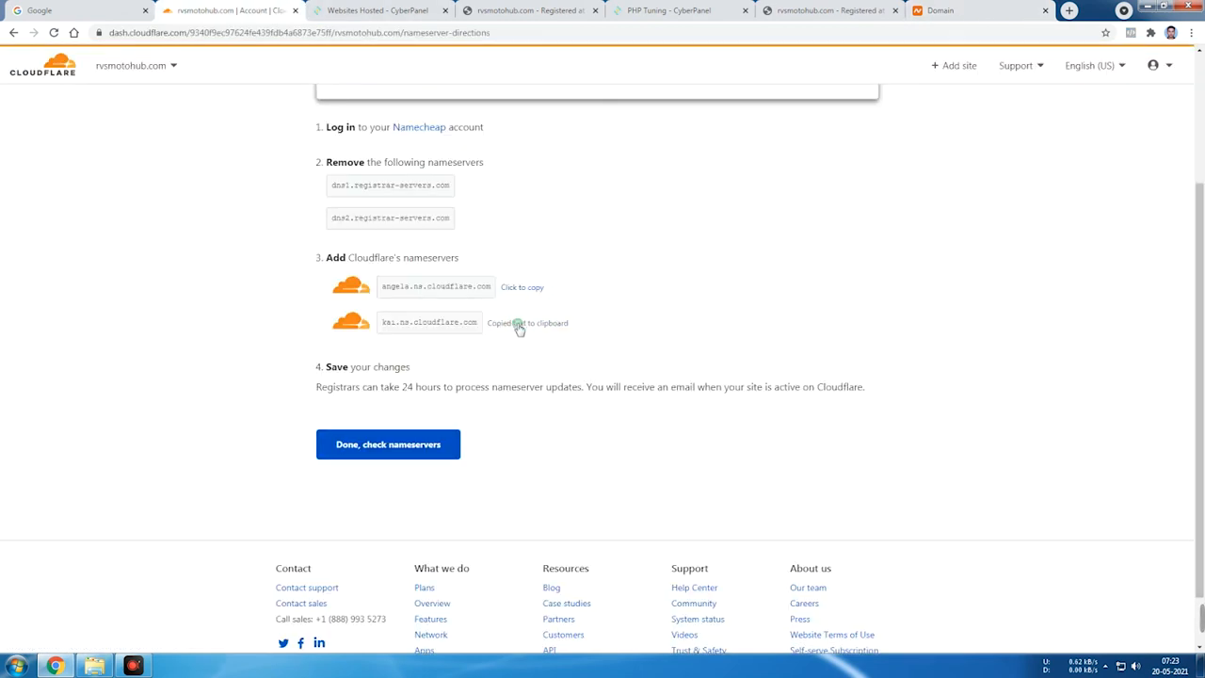
{"action": "left_click", "coordinate": [970, 8]}
{"action": "left_click", "coordinate": [540, 449]}
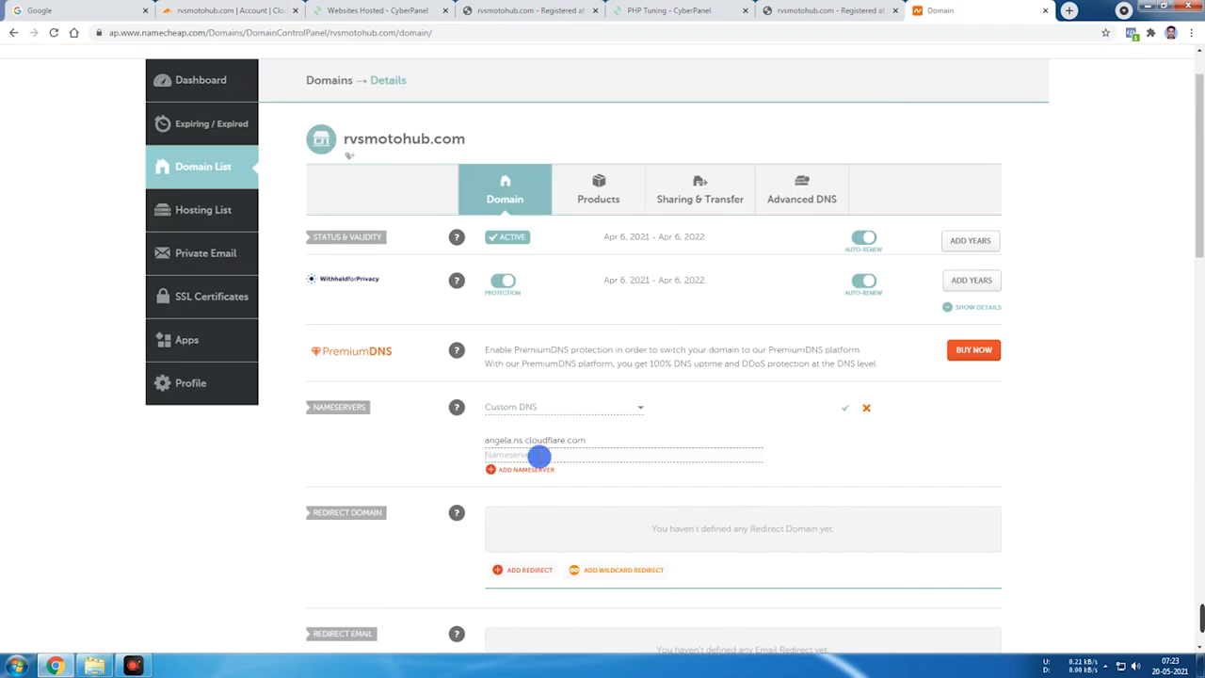
{"action": "key", "text": "ctrl+v"}
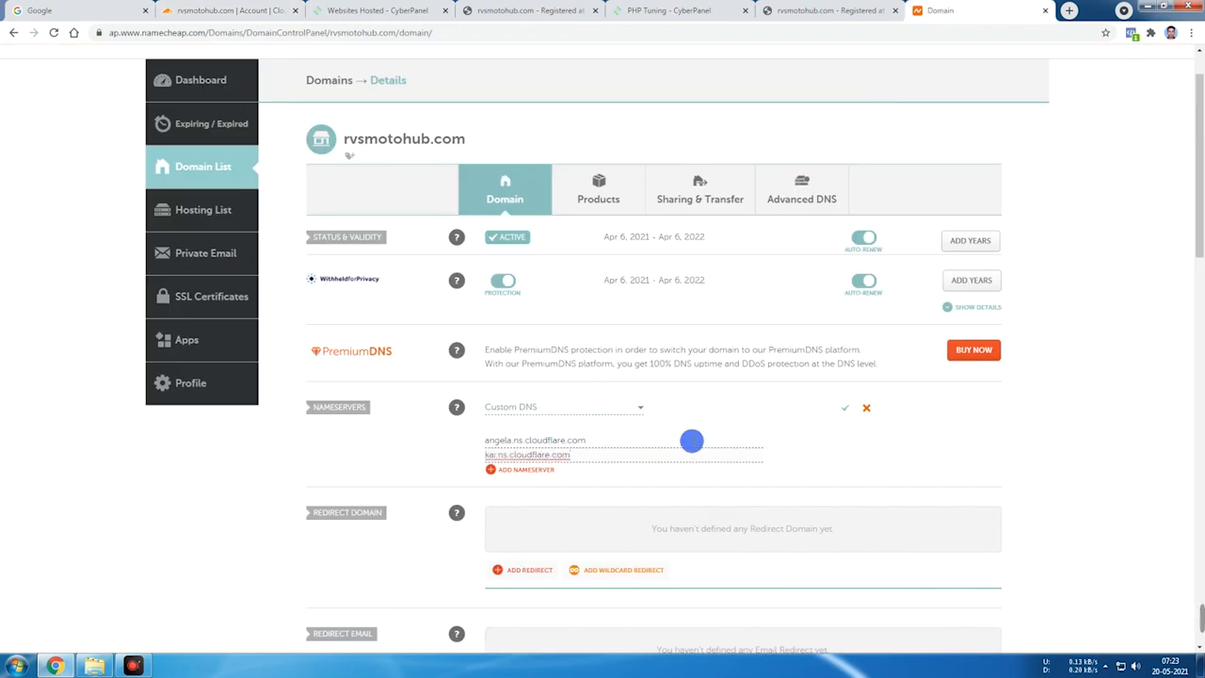
{"action": "left_click", "coordinate": [645, 438]}
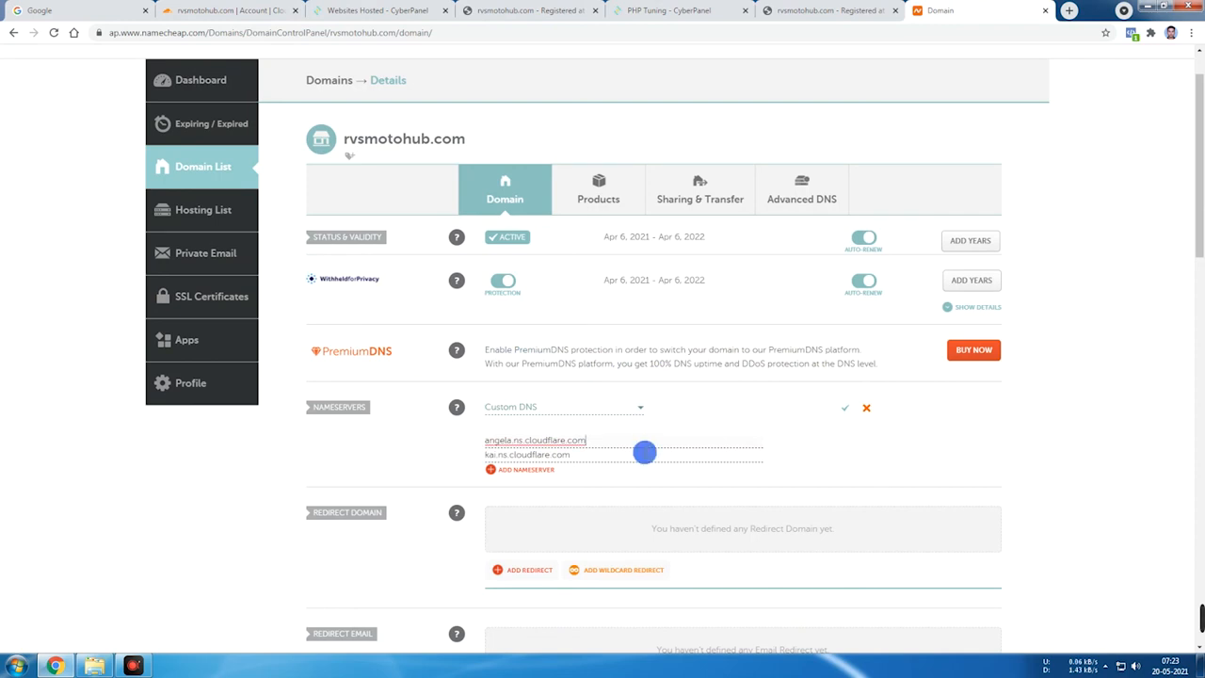
{"action": "left_click", "coordinate": [642, 457]}
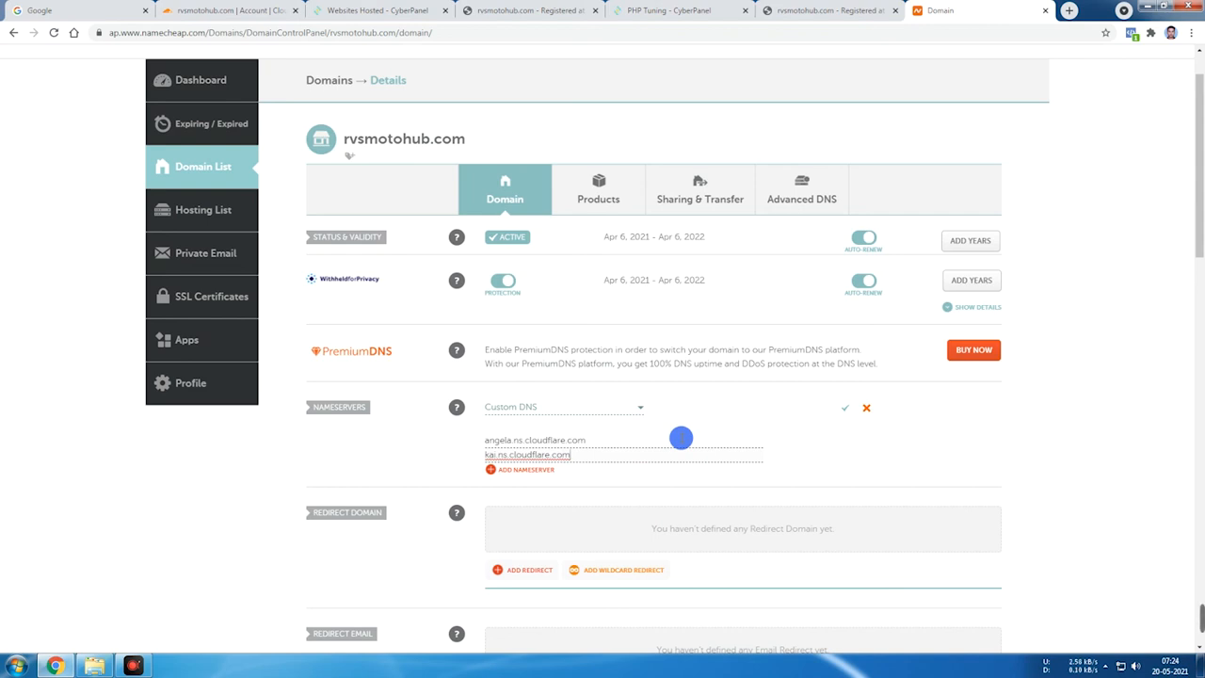
{"action": "left_click", "coordinate": [844, 408]}
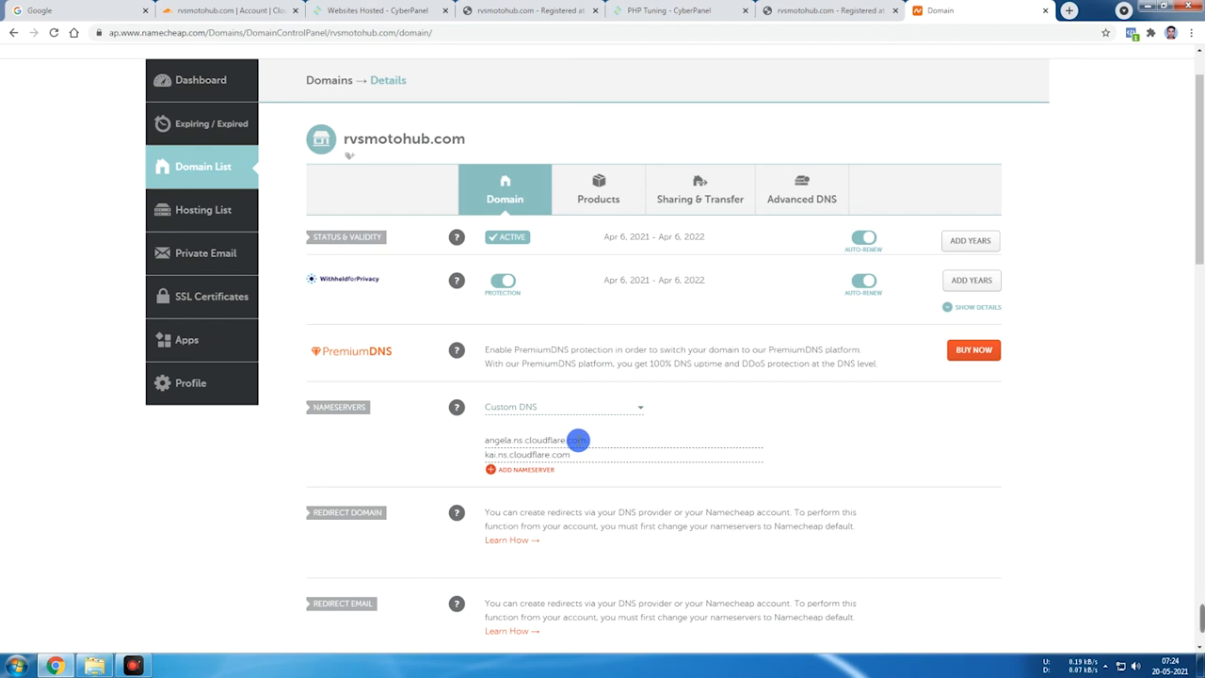
Look over the Advanced DNS and Sharing & Transfer pages of rvsmotohub.com and recheck its nameservers in the domain details
{"action": "left_click", "coordinate": [803, 195]}
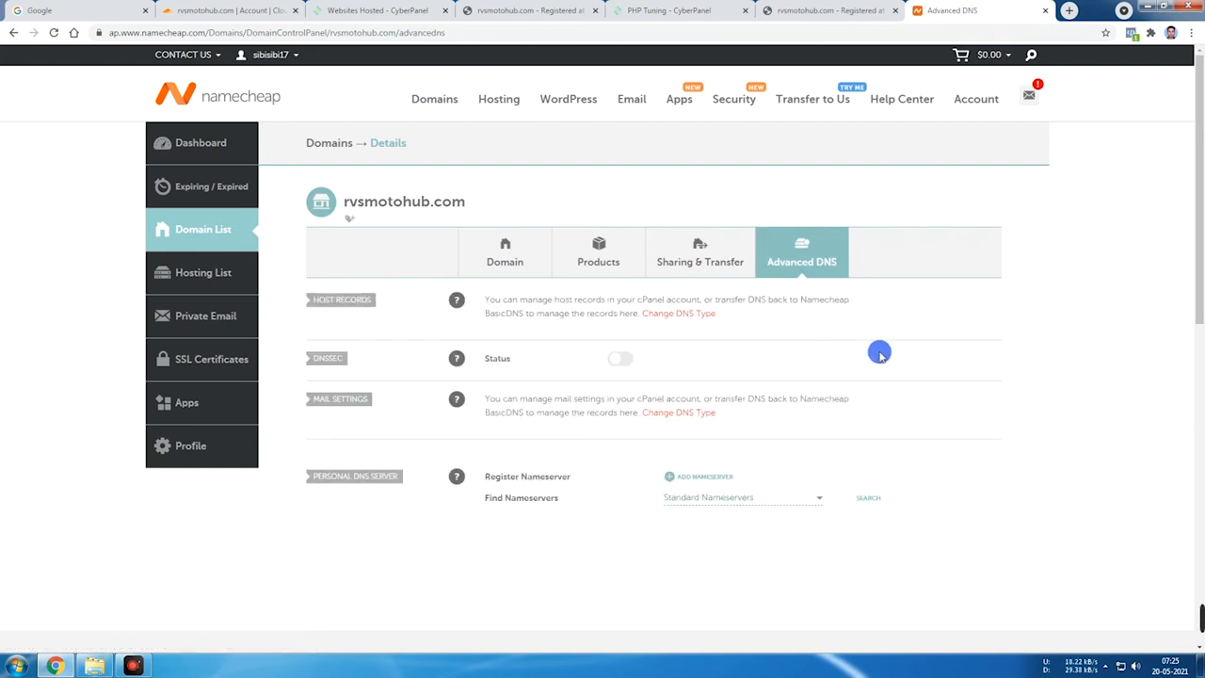
{"action": "scroll", "coordinate": [879, 351], "scroll_direction": "down", "scroll_amount": 2}
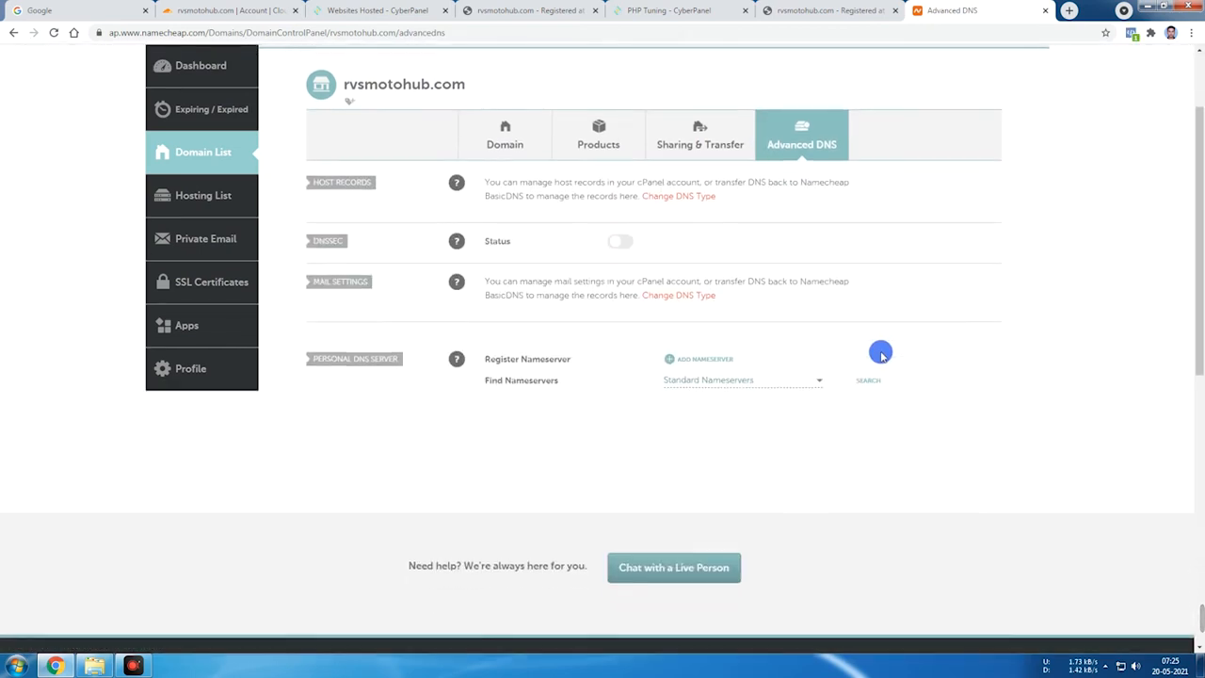
{"action": "scroll", "coordinate": [880, 350], "scroll_direction": "up", "scroll_amount": 2}
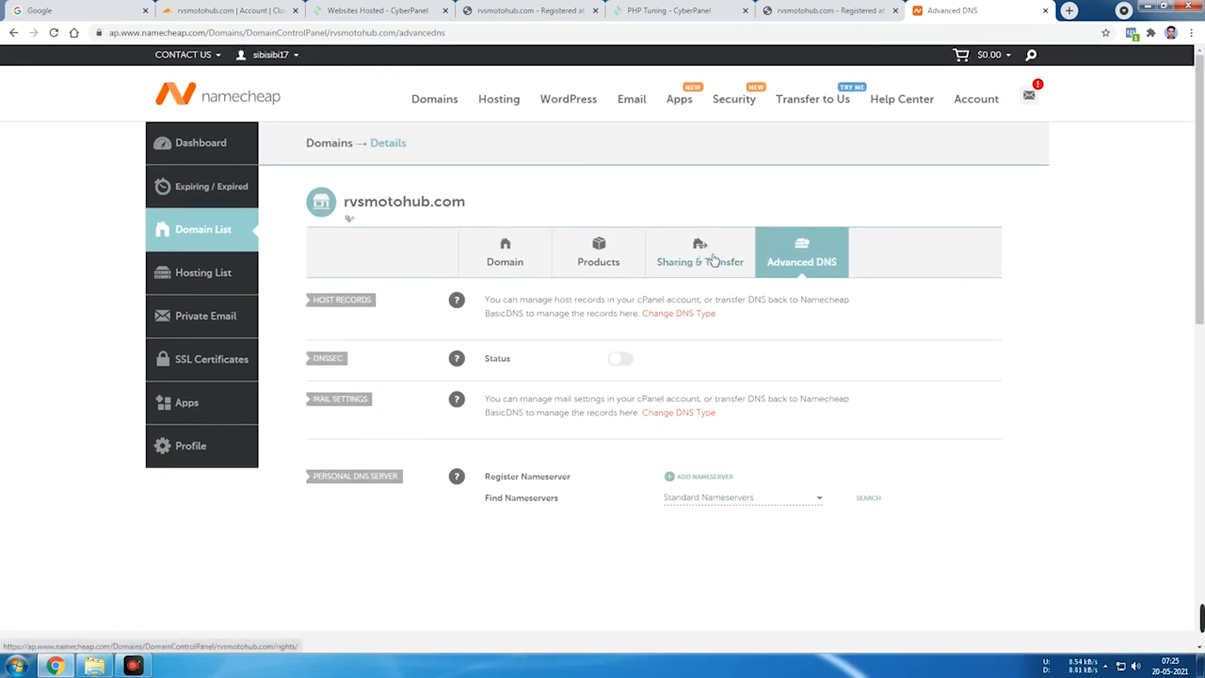
{"action": "left_click", "coordinate": [687, 260]}
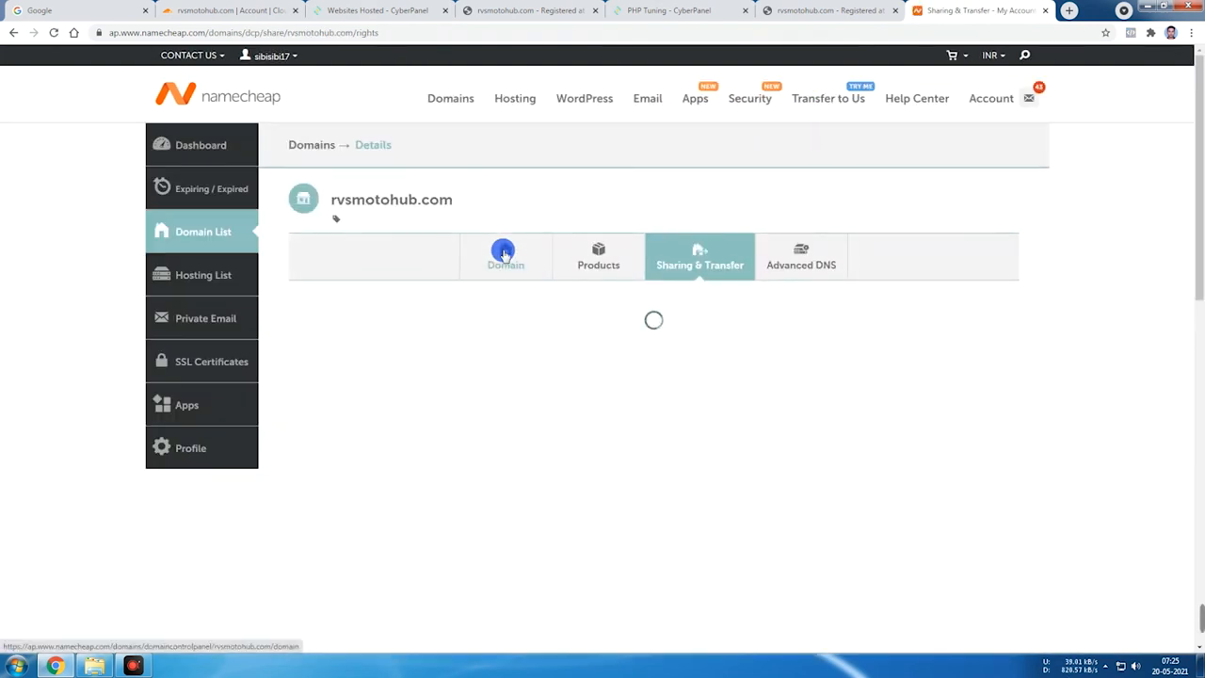
{"action": "left_click", "coordinate": [503, 253]}
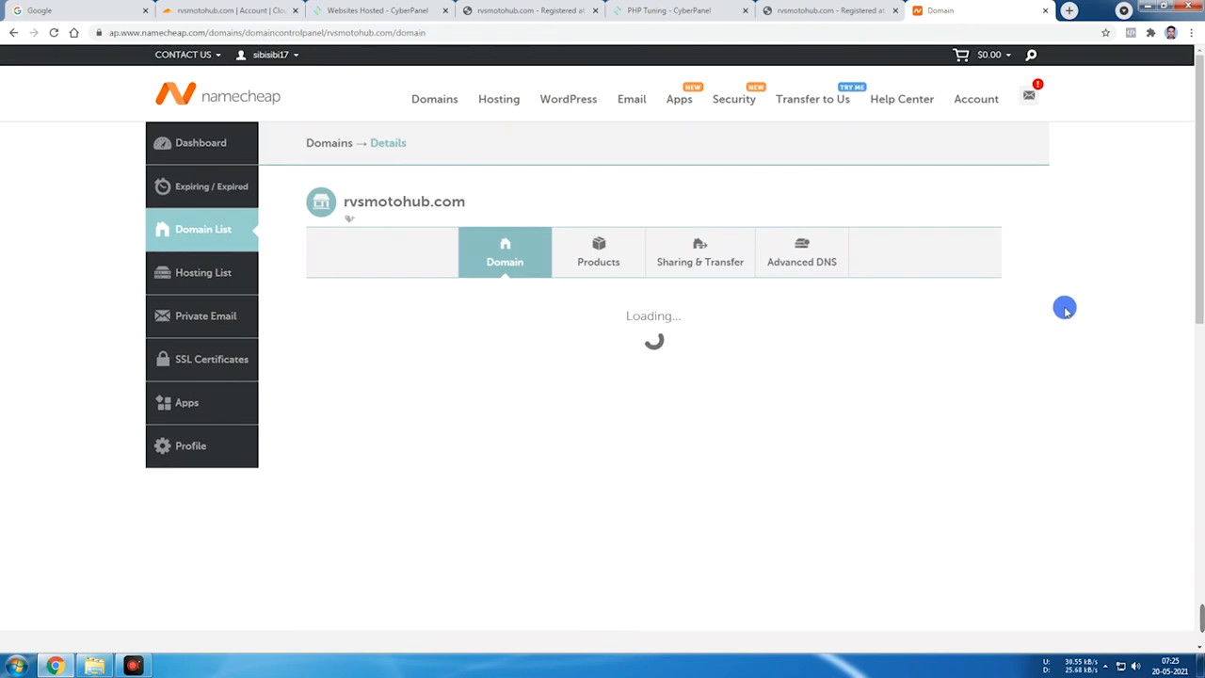
{"action": "scroll", "coordinate": [1069, 313], "scroll_direction": "down", "scroll_amount": 1}
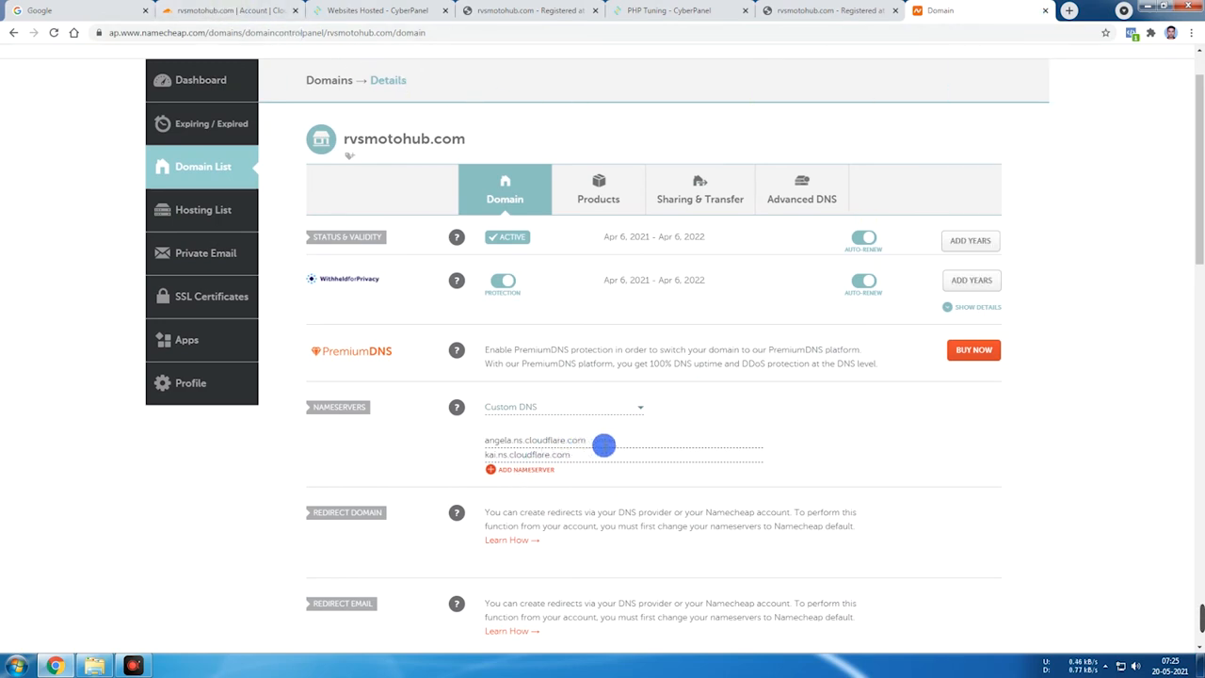
Have Cloudflare check the changed nameservers and postpone the Quick Start Guide to reach the rvsmotohub.com overview
{"action": "left_click", "coordinate": [226, 11]}
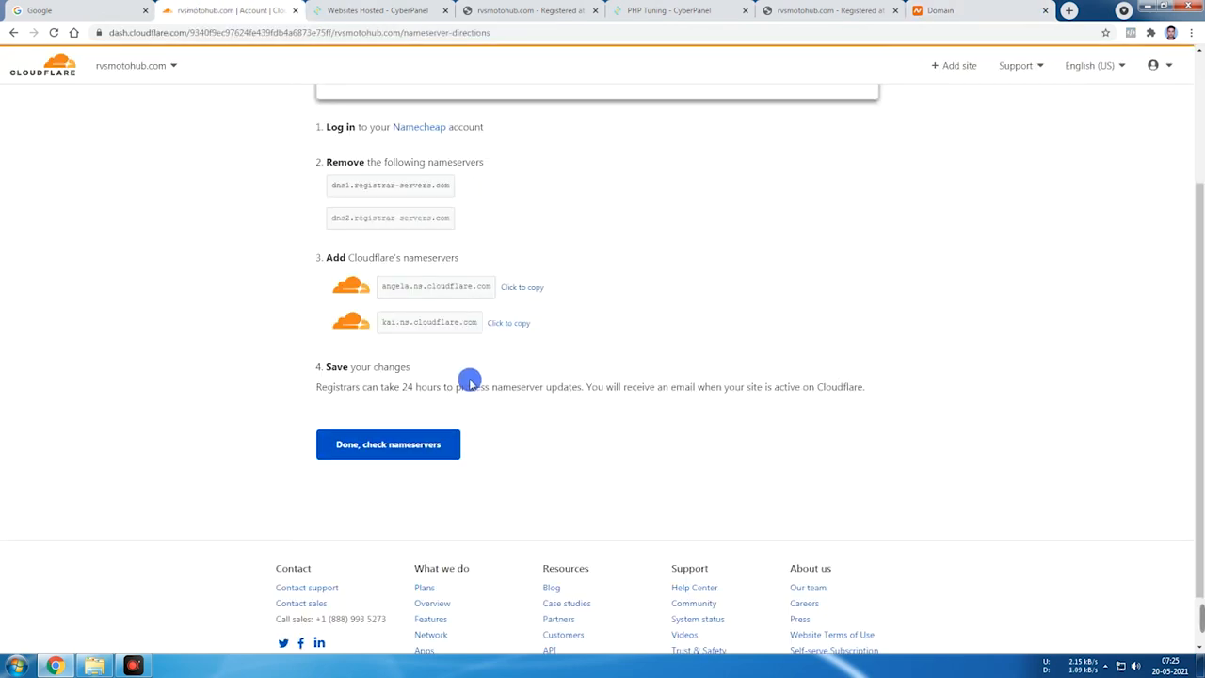
{"action": "left_click", "coordinate": [375, 453]}
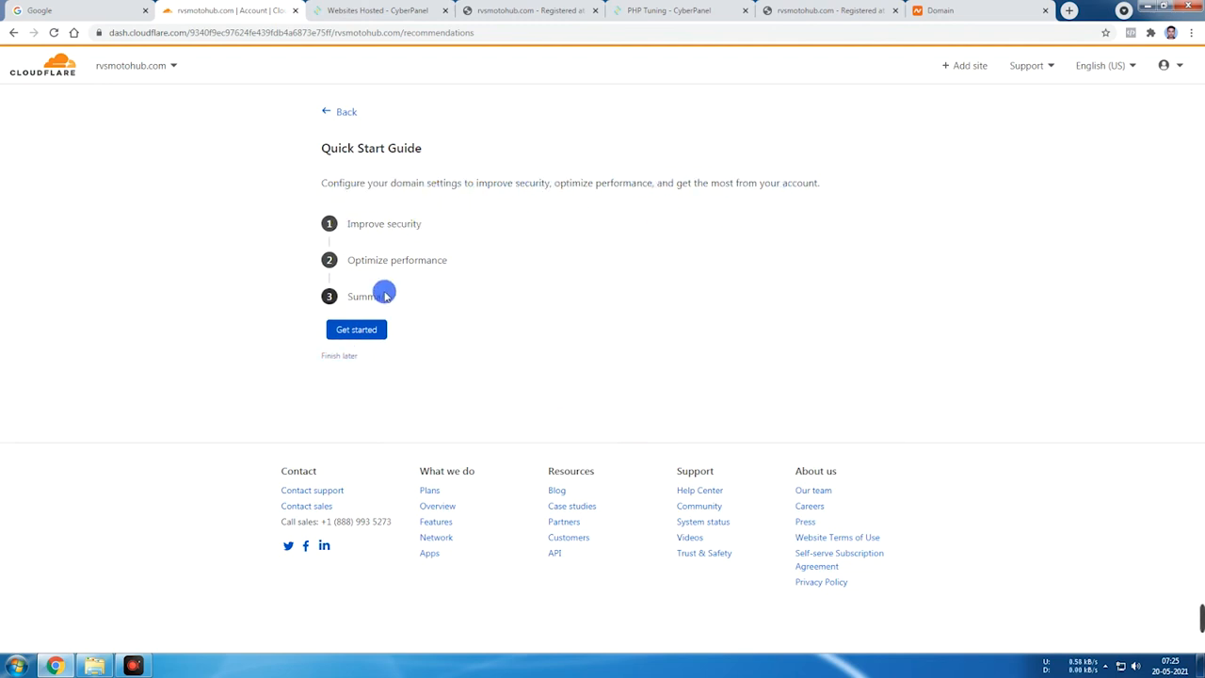
{"action": "left_click", "coordinate": [341, 358]}
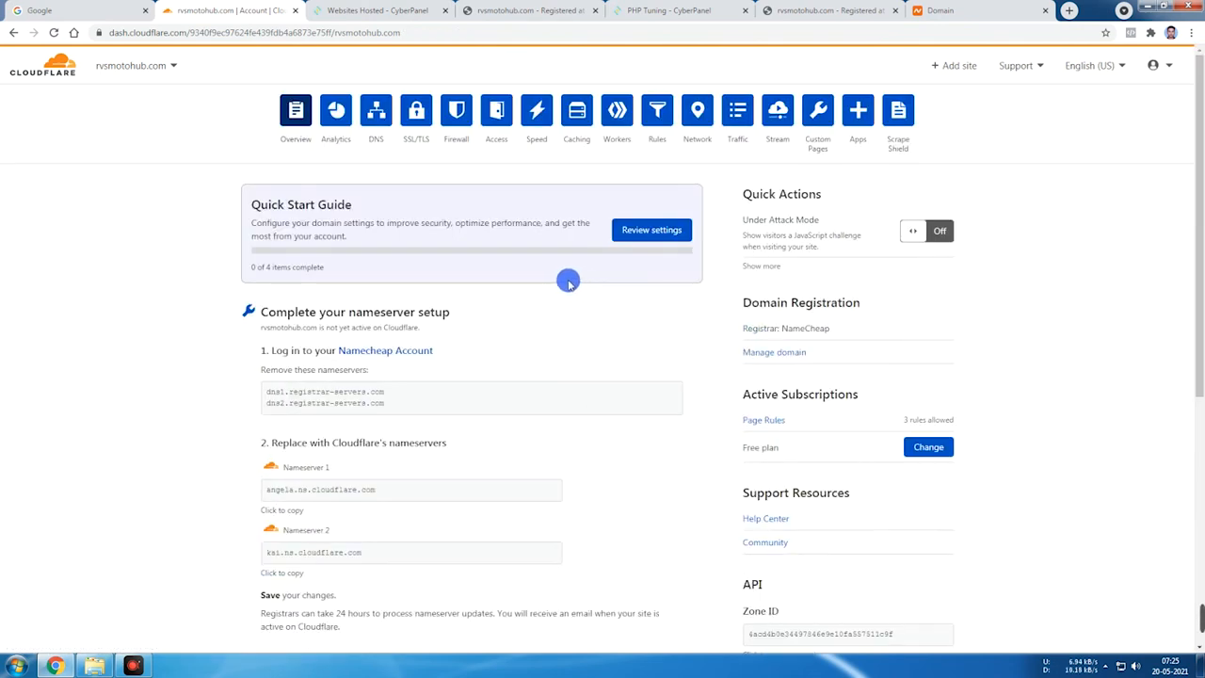
{"action": "scroll", "coordinate": [519, 272], "scroll_direction": "down", "scroll_amount": 2}
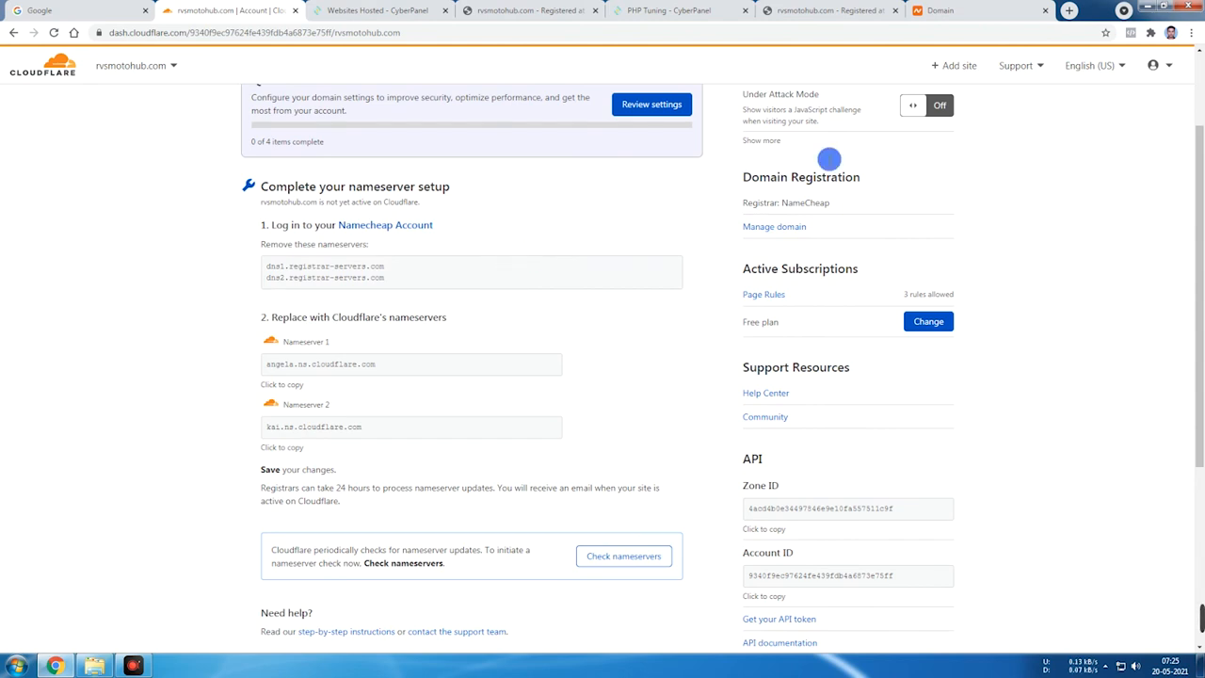
{"action": "scroll", "coordinate": [398, 286], "scroll_direction": "up", "scroll_amount": 2}
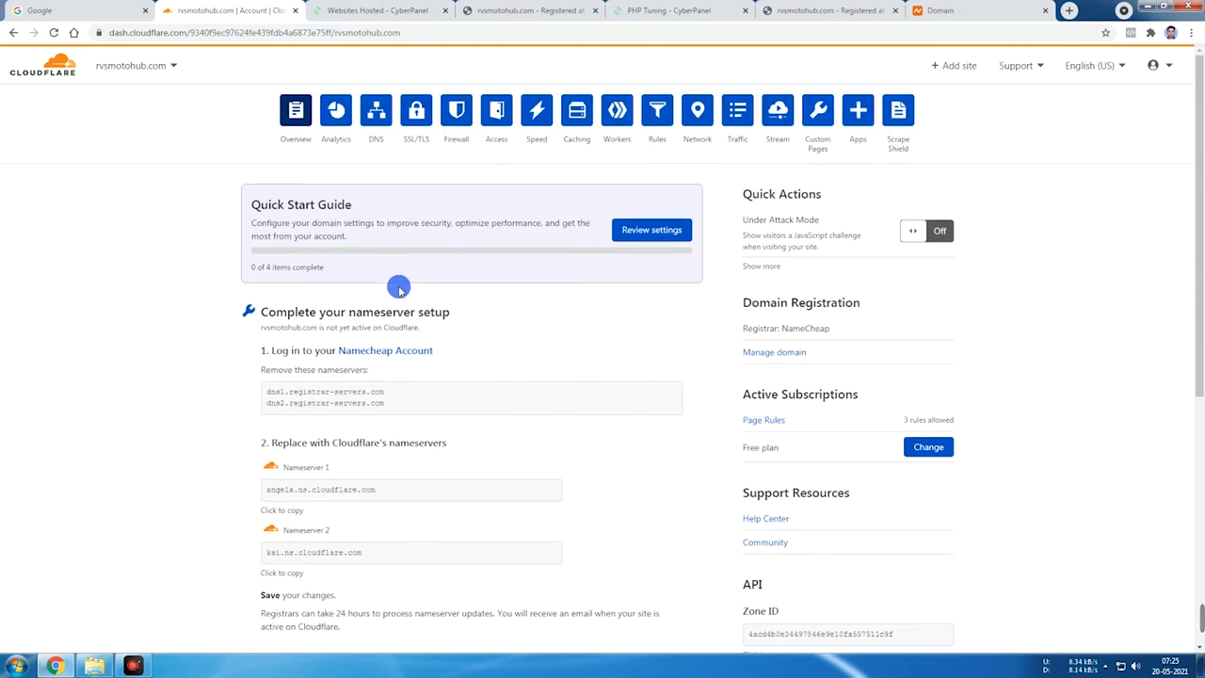
In the DNS settings of rvsmotohub.com, start a new A record with @ as its name
{"action": "left_click", "coordinate": [377, 142]}
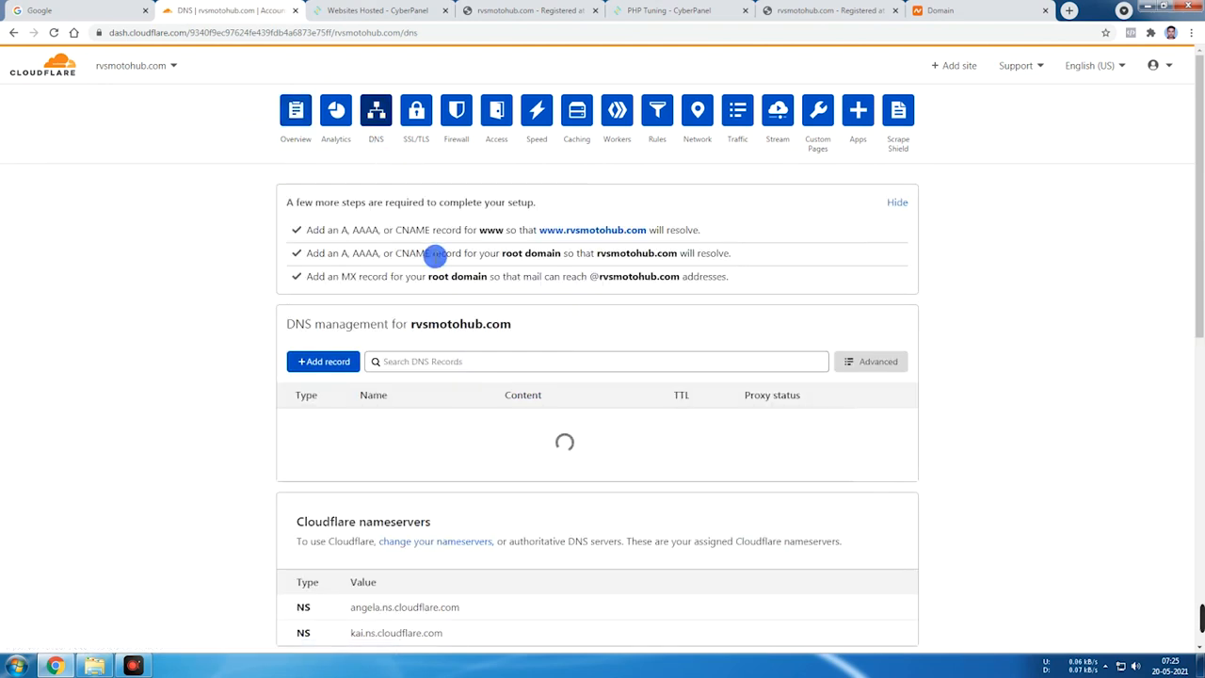
{"action": "scroll", "coordinate": [489, 412], "scroll_direction": "down", "scroll_amount": 2}
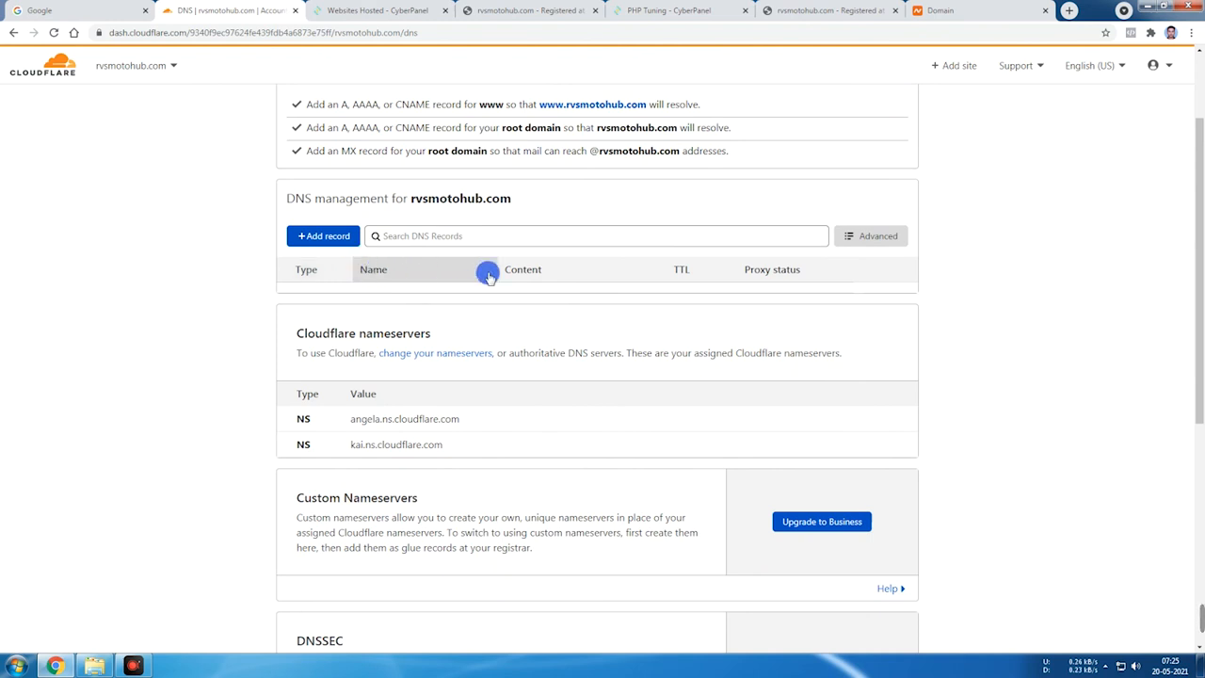
{"action": "scroll", "coordinate": [329, 269], "scroll_direction": "up", "scroll_amount": 1}
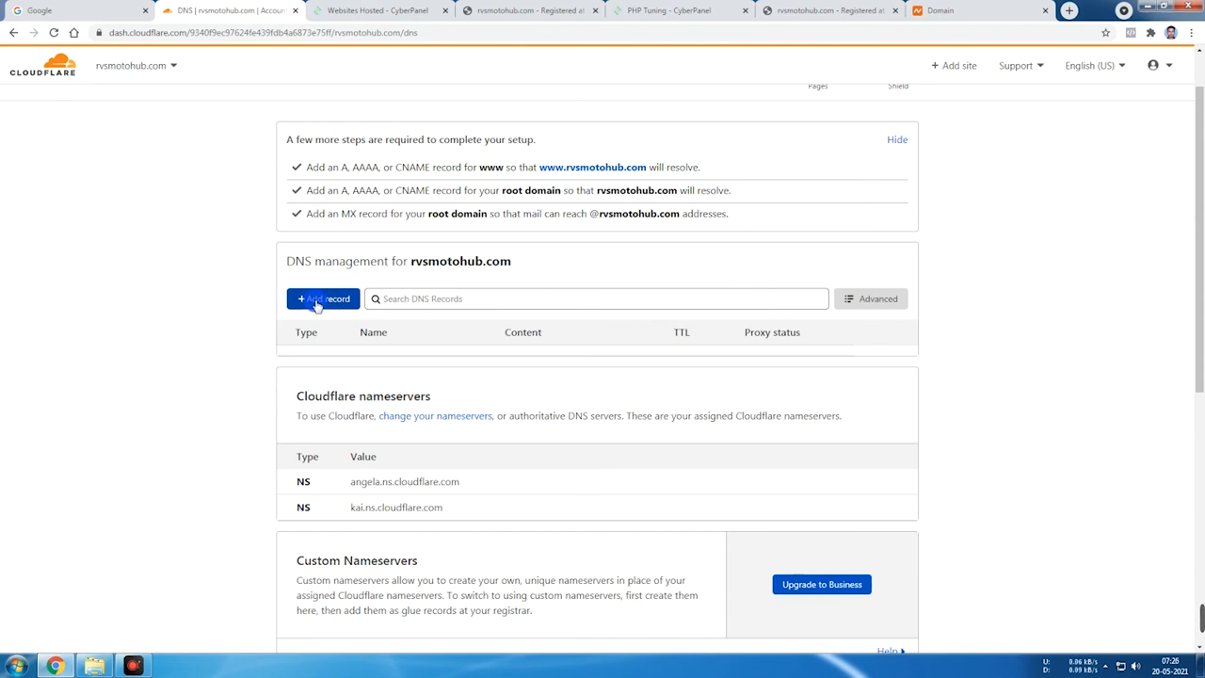
{"action": "left_click", "coordinate": [316, 301]}
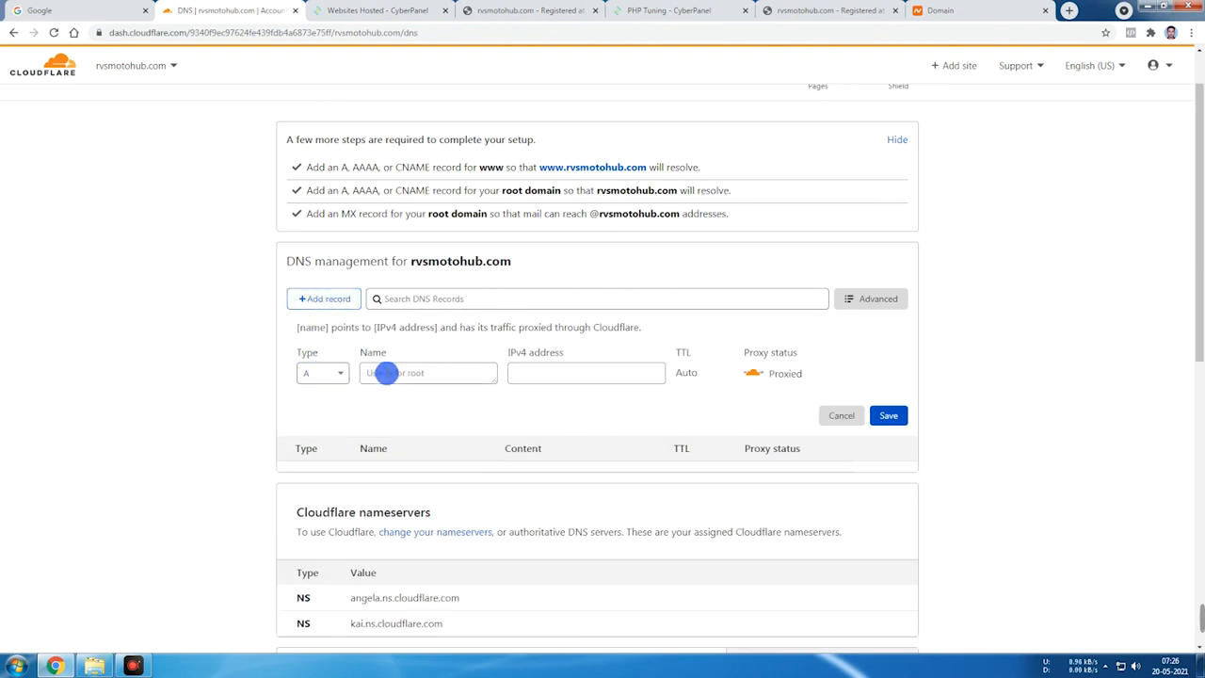
{"action": "left_click", "coordinate": [409, 372]}
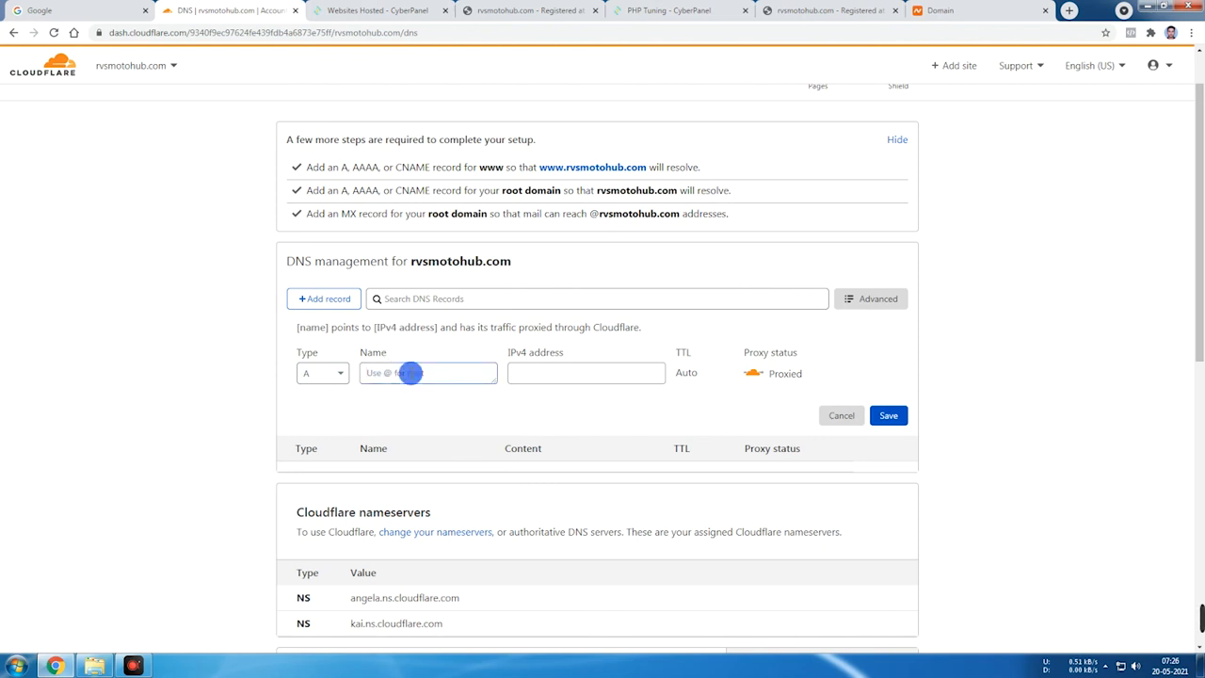
{"action": "left_click", "coordinate": [321, 373]}
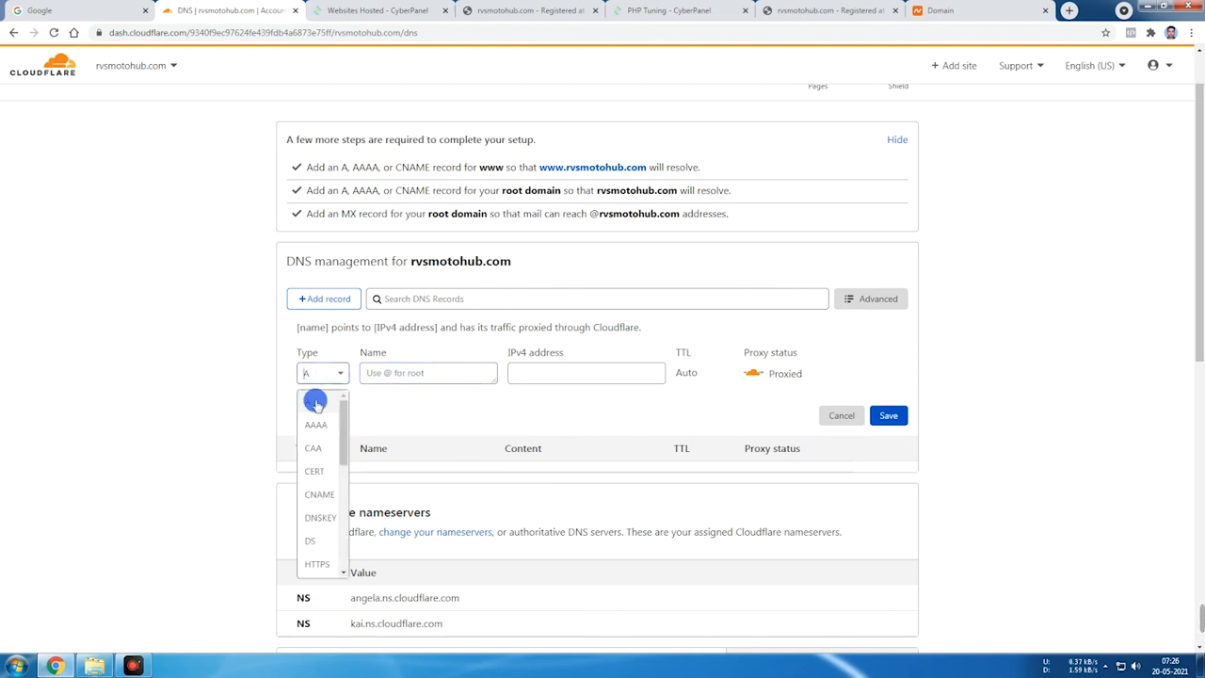
{"action": "left_click", "coordinate": [317, 400]}
{"action": "type", "text": "@"}
{"action": "left_click", "coordinate": [550, 373]}
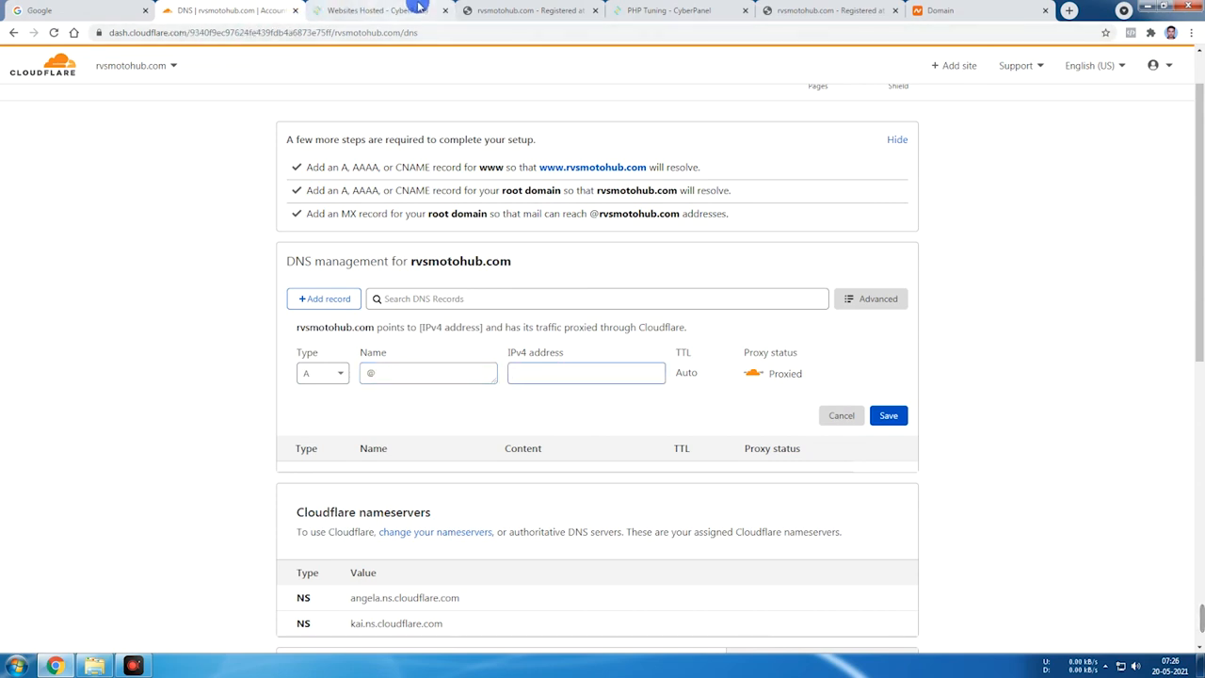
Copy the server IP 95.111.193.72 from CyberPanel's address into the A record's IPv4 address, set it to DNS only, and save it
{"action": "left_click", "coordinate": [382, 9]}
{"action": "left_click_drag", "start_coordinate": [192, 33], "coordinate": [241, 33]}
{"action": "left_click", "coordinate": [234, 9]}
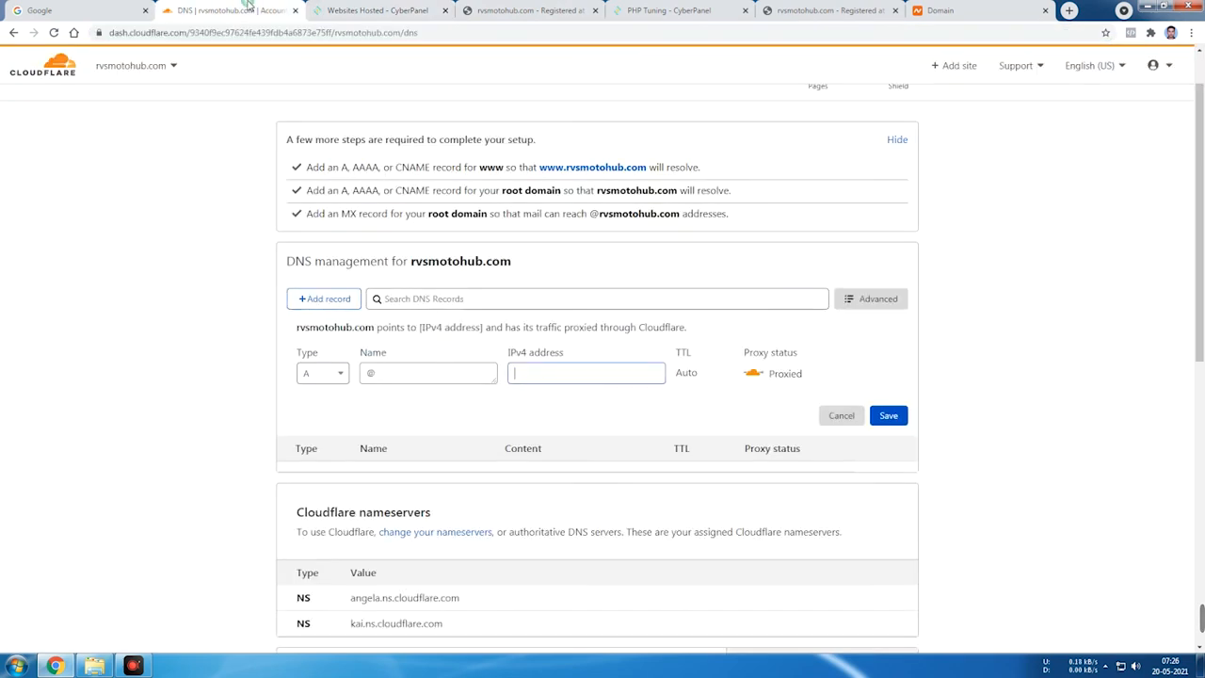
{"action": "left_click", "coordinate": [555, 375]}
{"action": "type", "text": "95.111.193.72"}
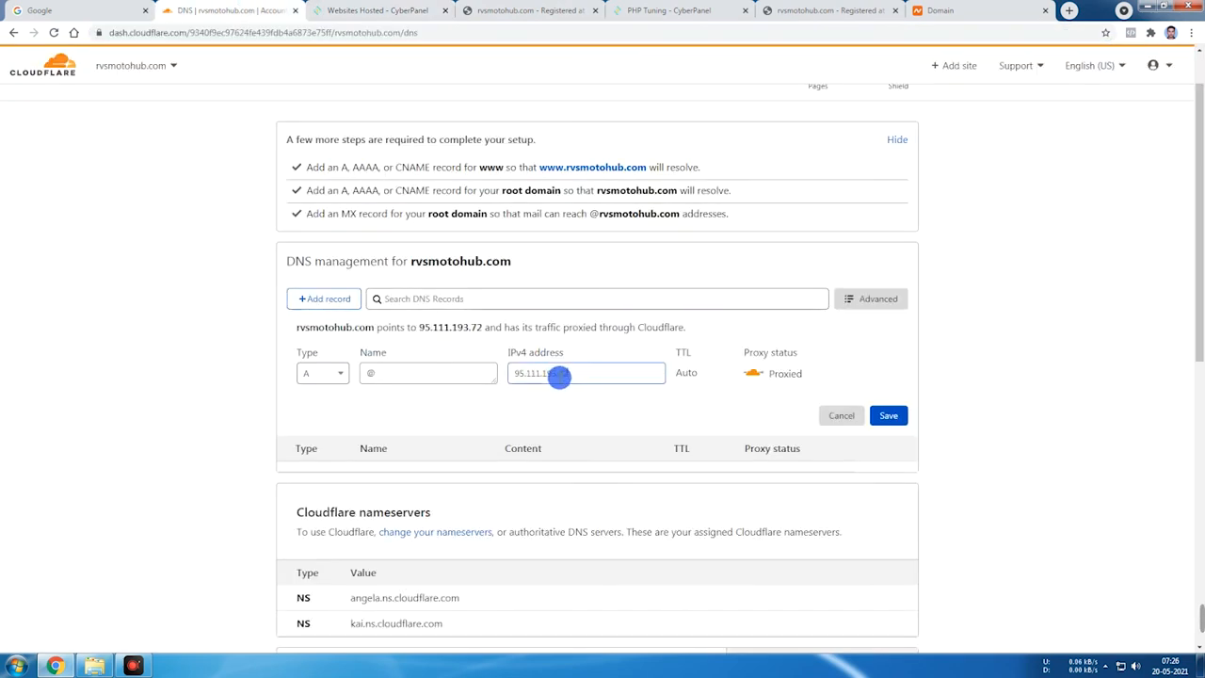
{"action": "left_click", "coordinate": [753, 372]}
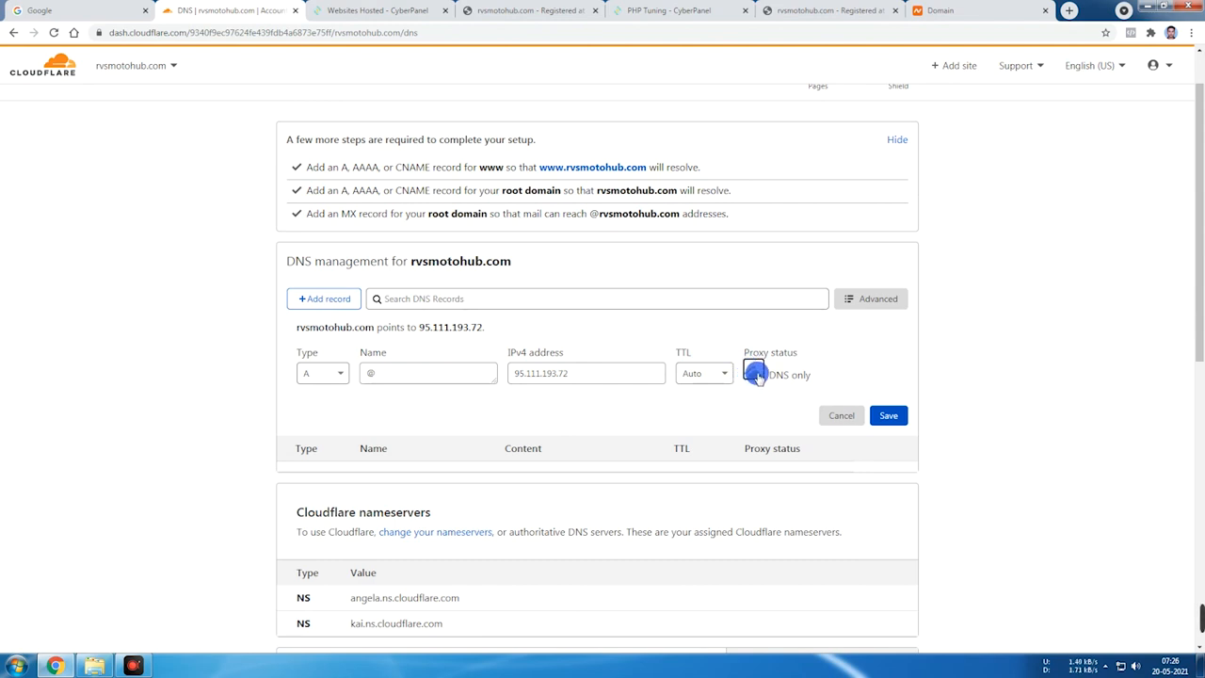
{"action": "left_click", "coordinate": [885, 415]}
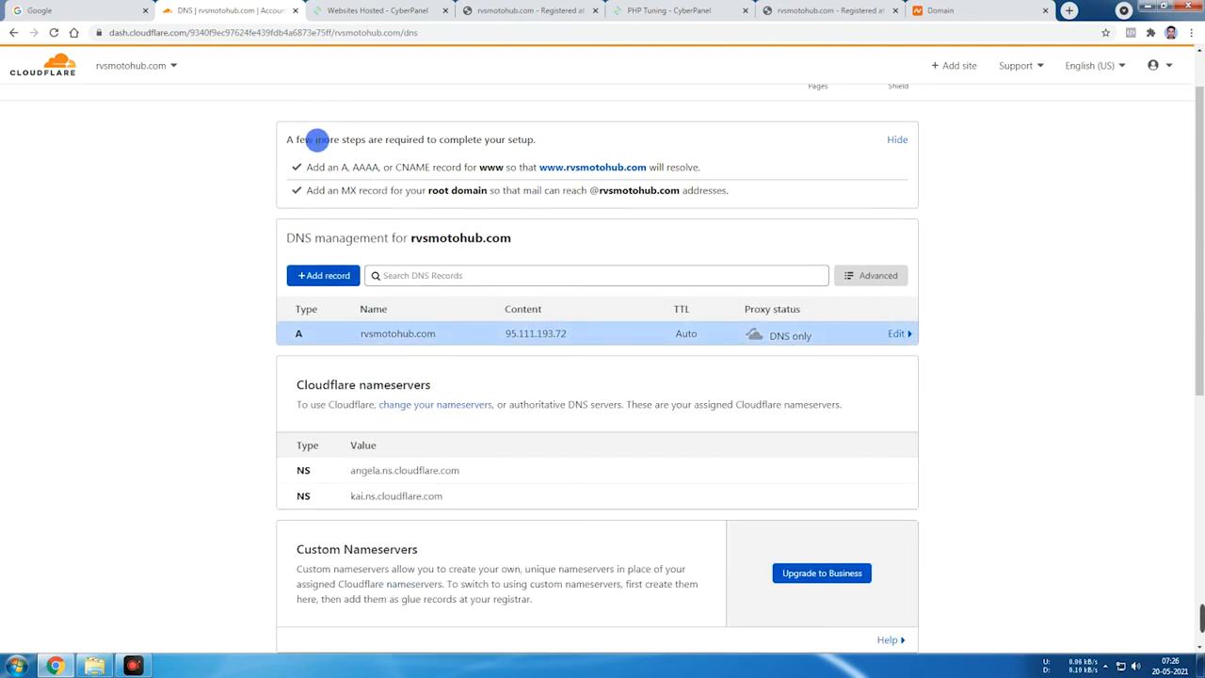
Start a second DNS record of type CNAME with www as its name
{"action": "left_click", "coordinate": [323, 275]}
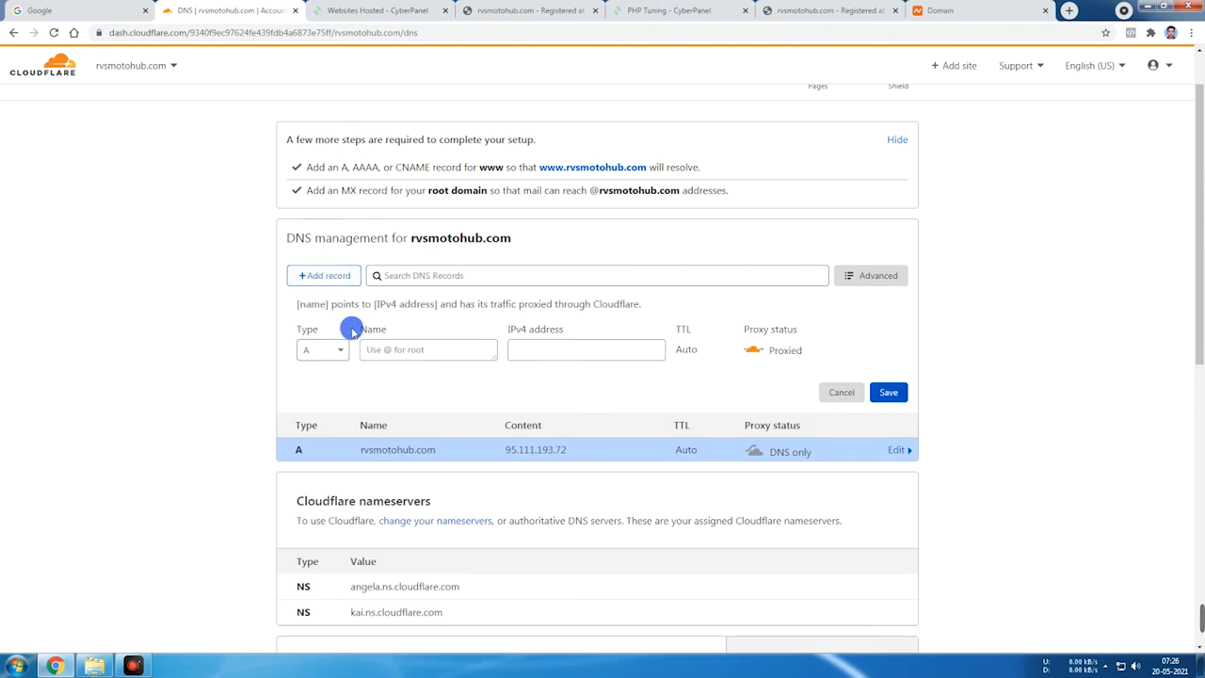
{"action": "left_click", "coordinate": [337, 350]}
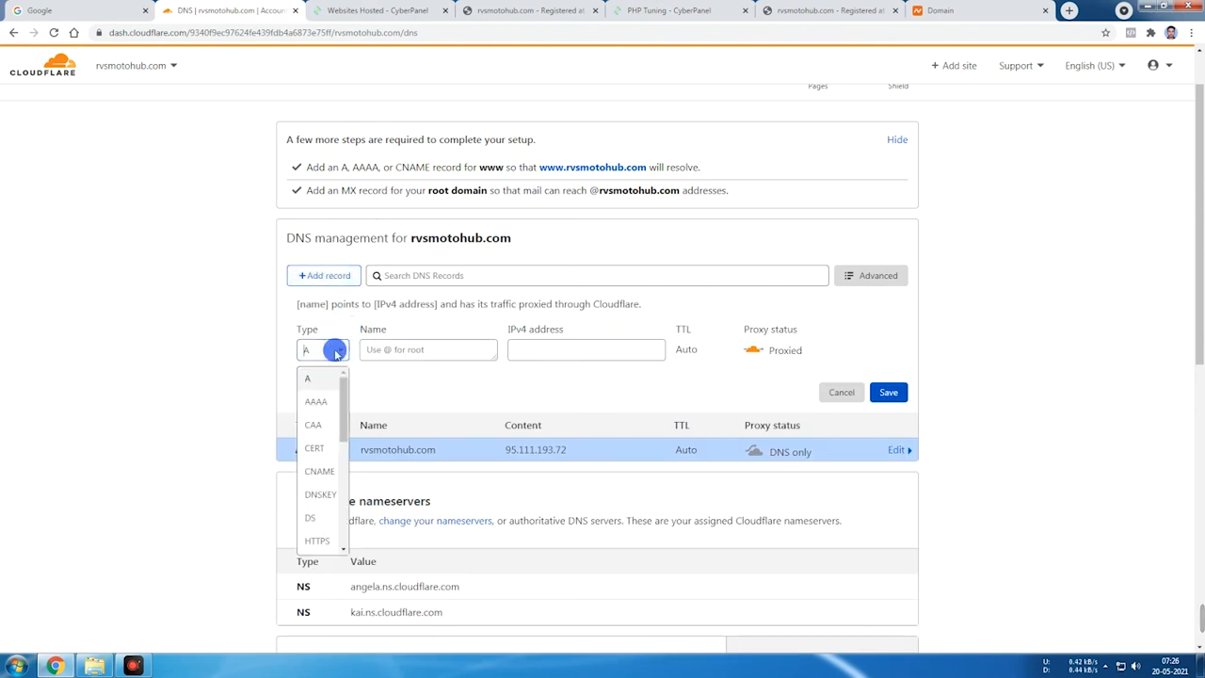
{"action": "scroll", "coordinate": [337, 417], "scroll_direction": "down", "scroll_amount": 2}
{"action": "left_click", "coordinate": [337, 417]}
{"action": "left_click", "coordinate": [410, 349]}
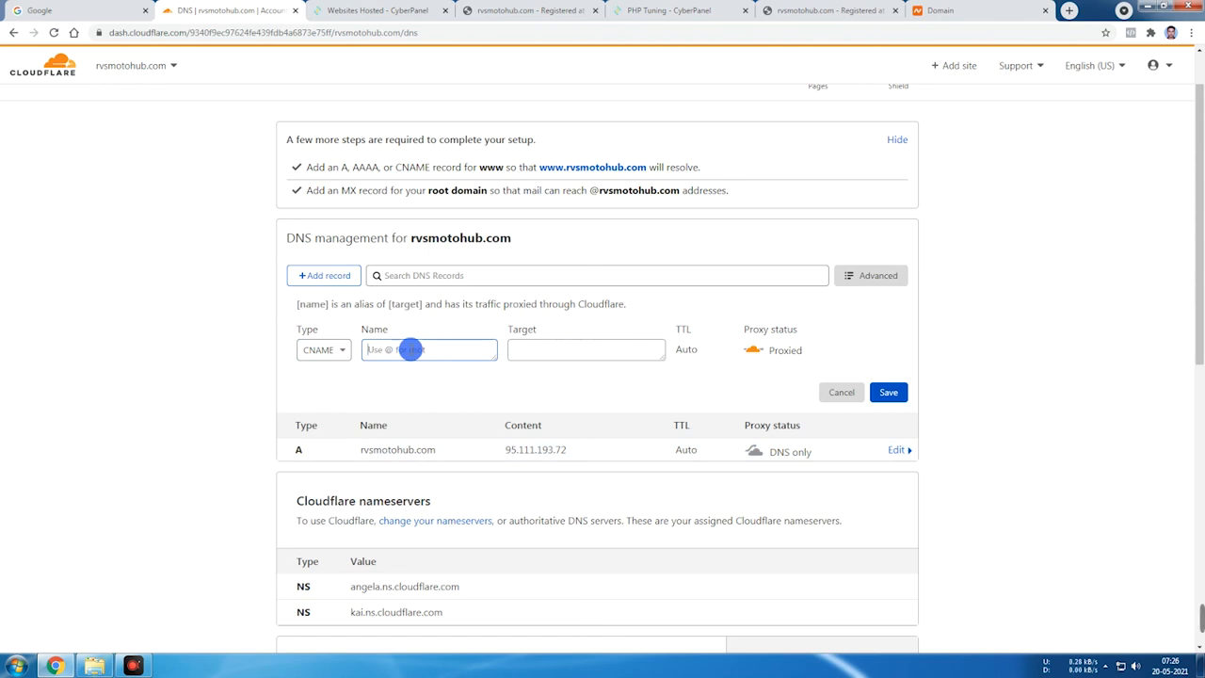
{"action": "type", "text": "www"}
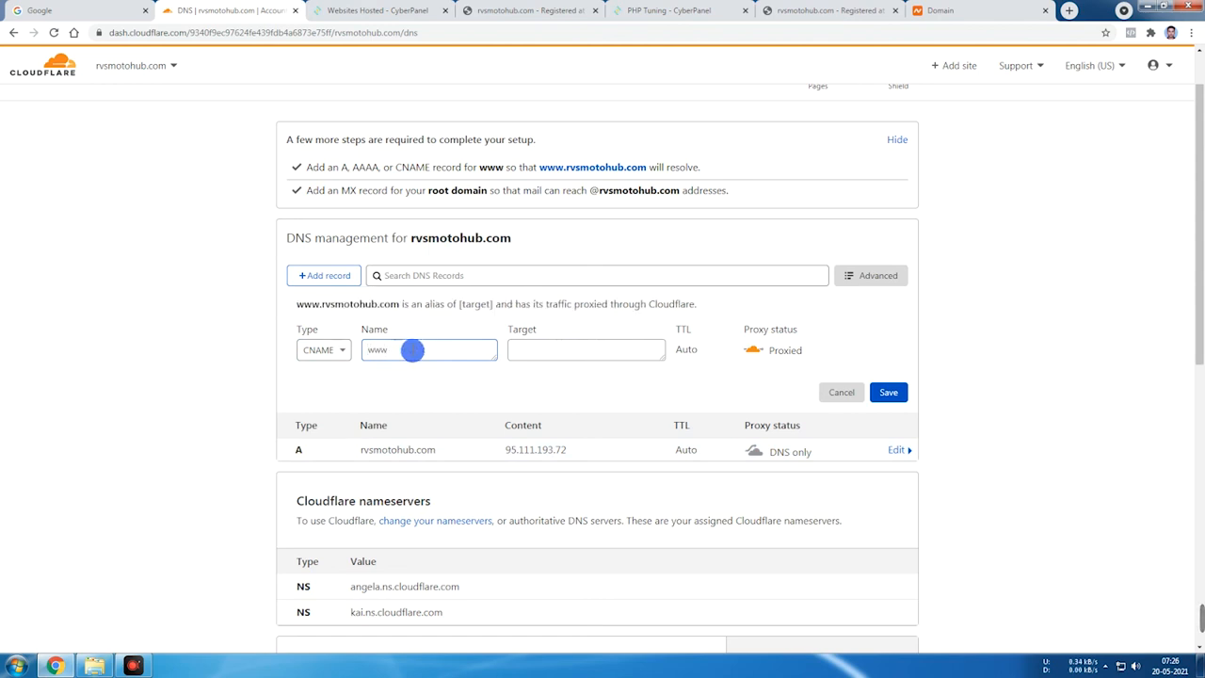
Set the CNAME record's target to rvsmotohub.com, switch its proxy status to DNS only, and save the record
{"action": "left_click", "coordinate": [545, 350]}
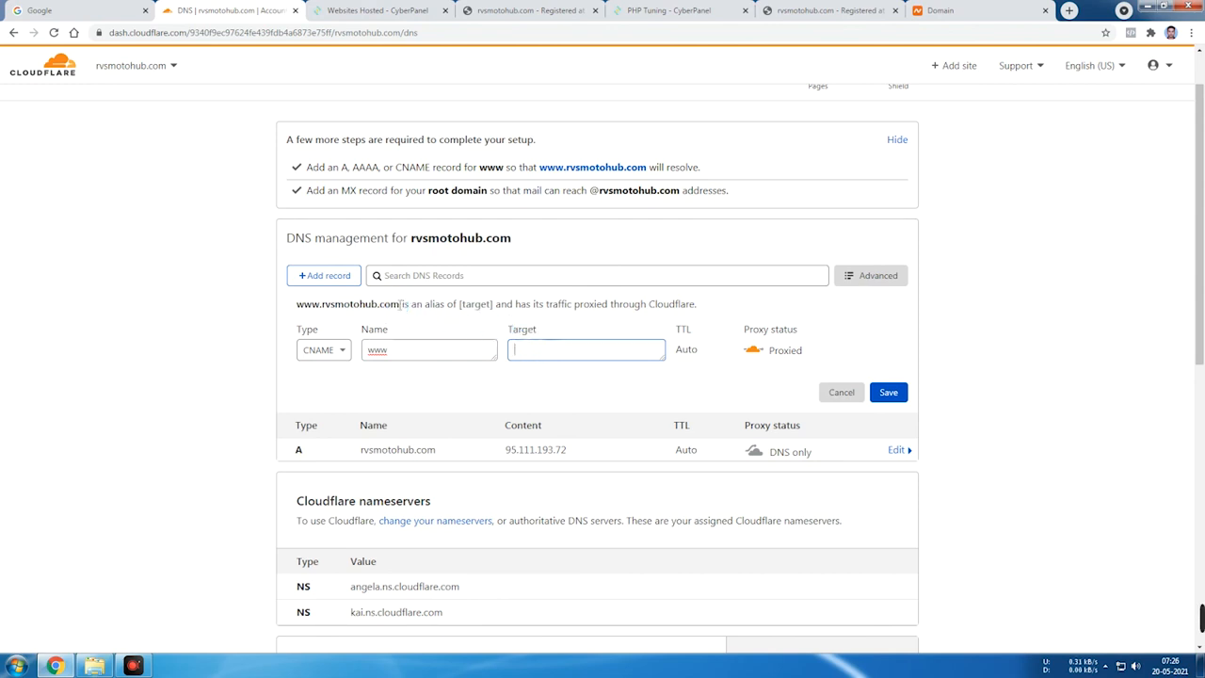
{"action": "left_click_drag", "start_coordinate": [400, 305], "coordinate": [325, 304]}
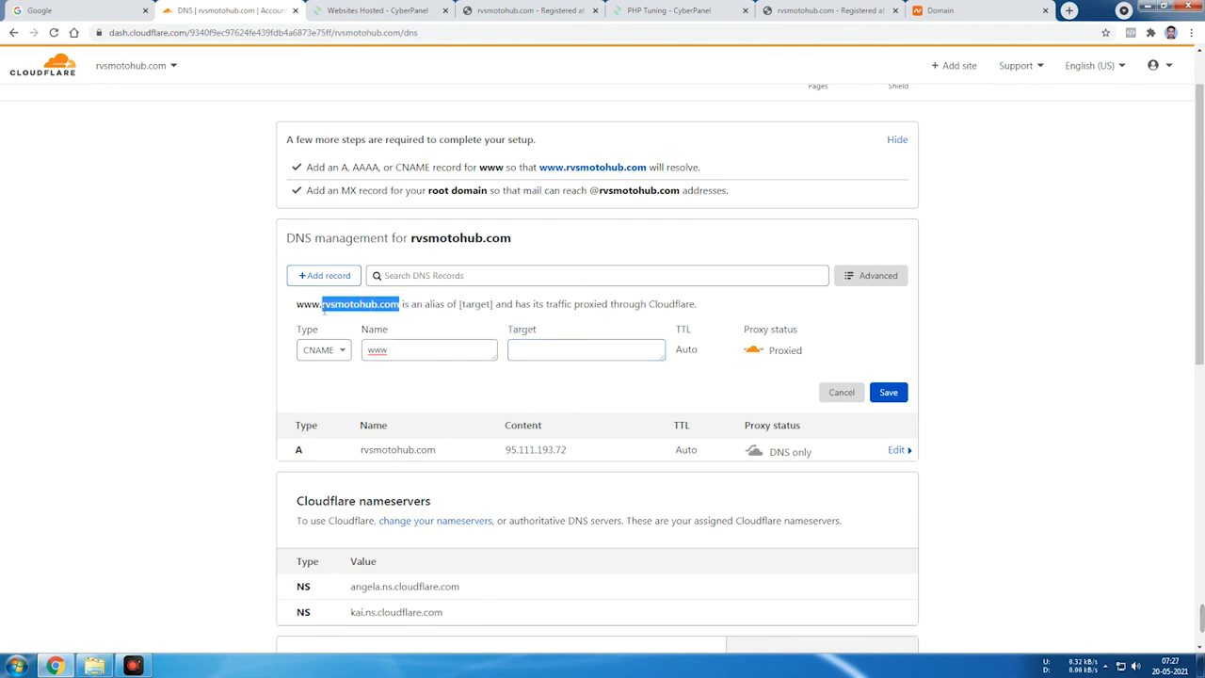
{"action": "left_click", "coordinate": [329, 304]}
{"action": "left_click_drag", "start_coordinate": [323, 304], "coordinate": [399, 304]}
{"action": "key", "text": "ctrl+c"}
{"action": "left_click", "coordinate": [540, 349]}
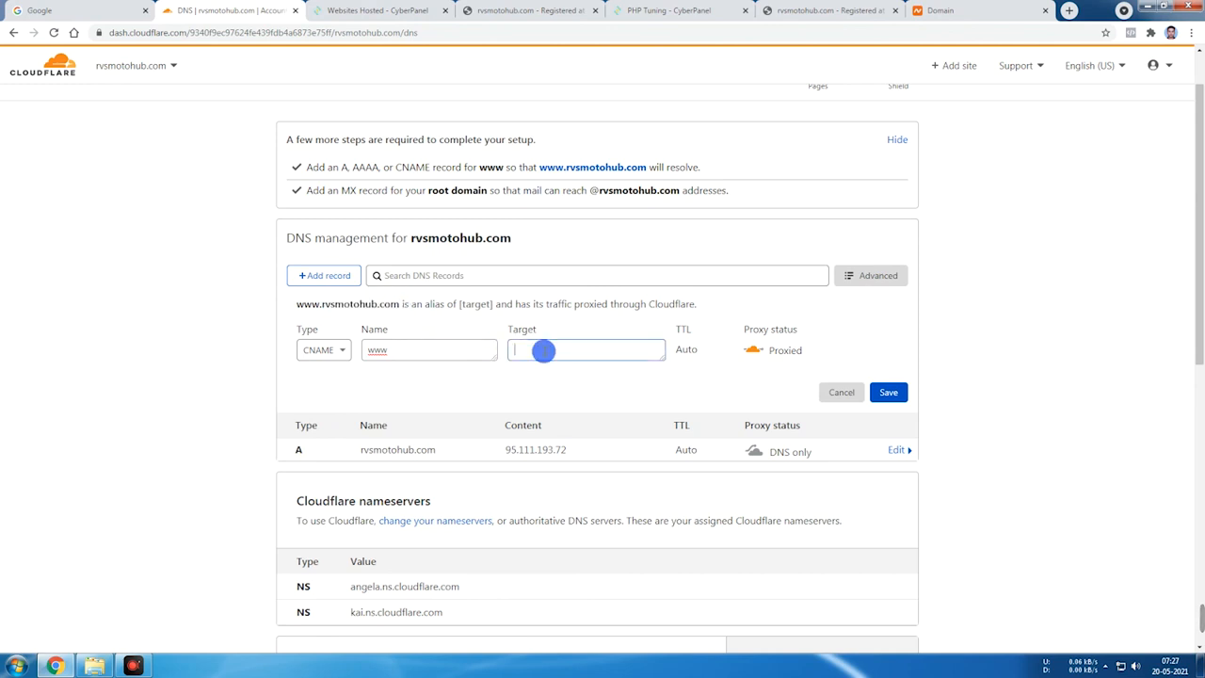
{"action": "key", "text": "ctrl+v"}
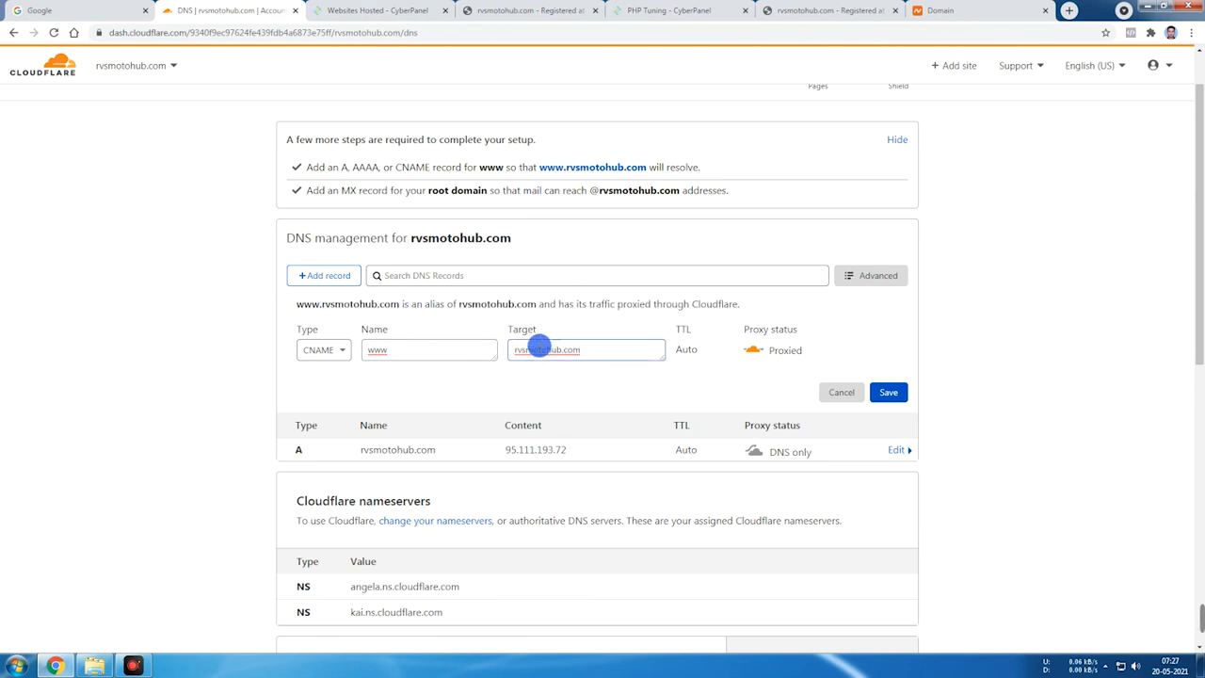
{"action": "left_click", "coordinate": [753, 349]}
{"action": "left_click", "coordinate": [887, 394]}
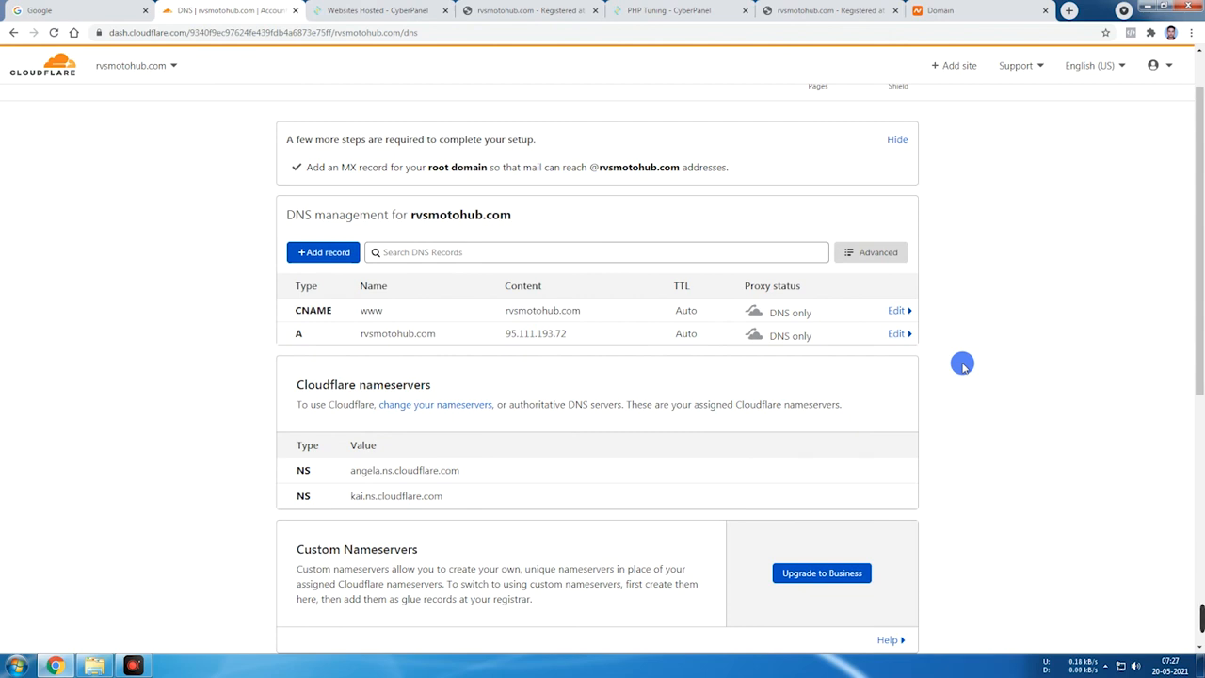
Reload rvsmotohub.com and examine its page alongside the Namecheap nameservers and the CyberPanel website list
{"action": "left_click", "coordinate": [544, 10]}
{"action": "left_click", "coordinate": [78, 34]}
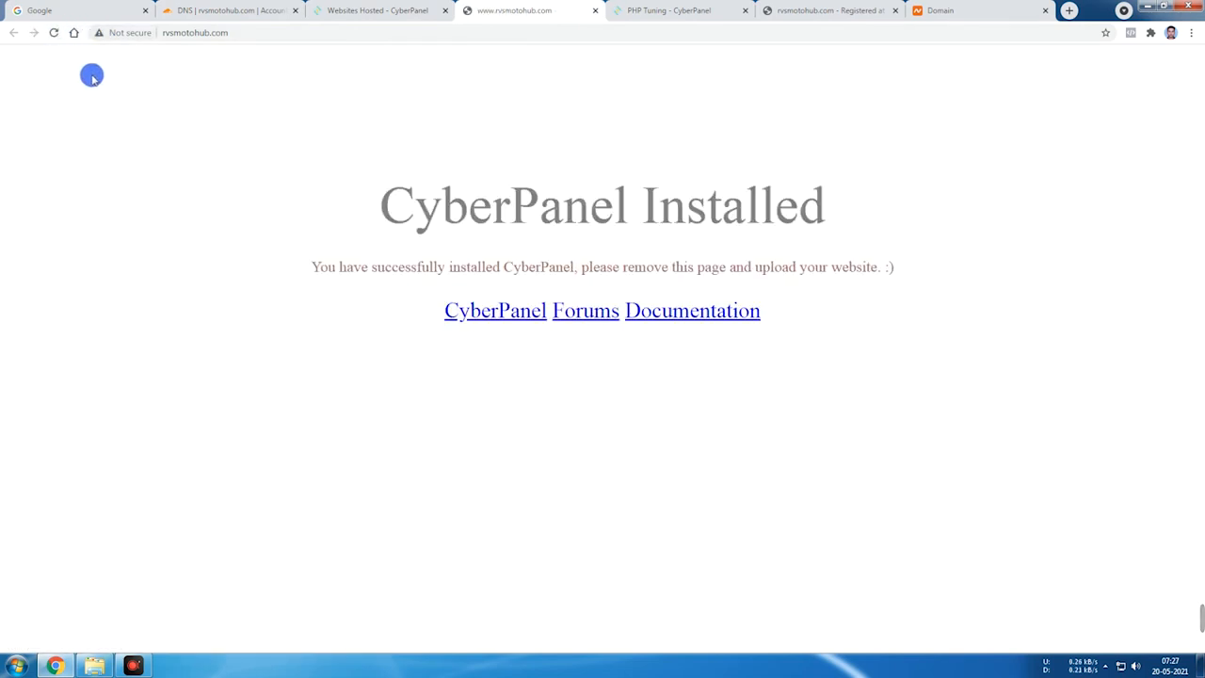
{"action": "left_click", "coordinate": [990, 7]}
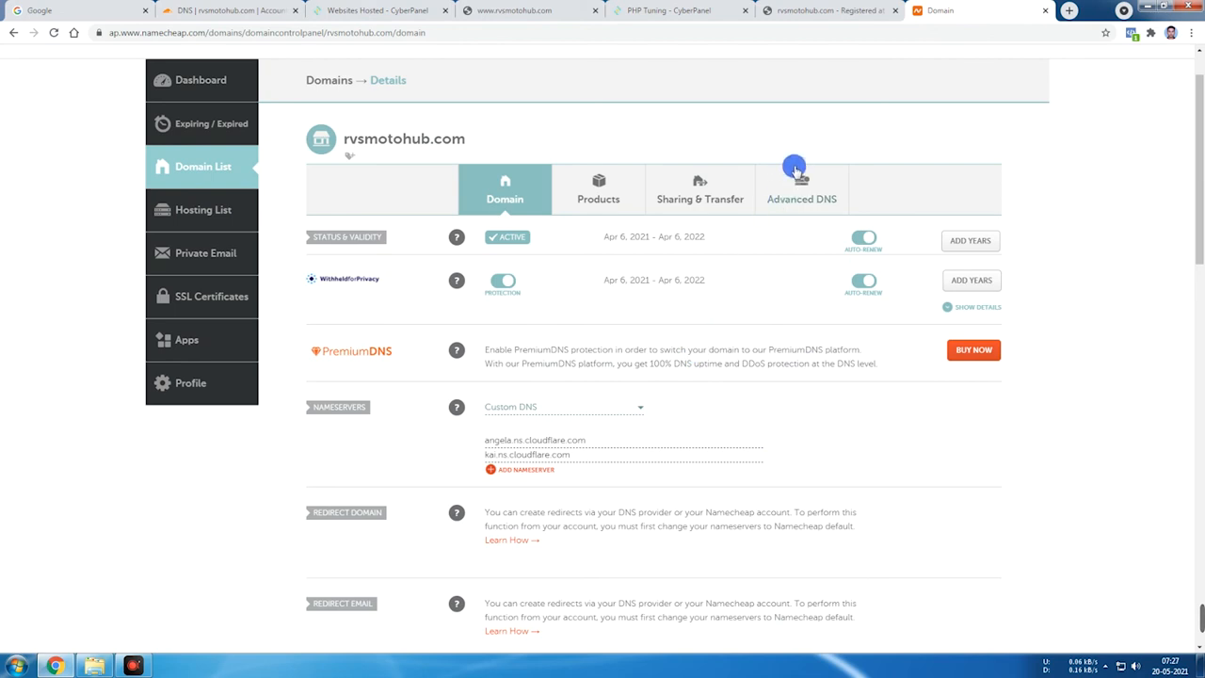
{"action": "left_click", "coordinate": [533, 10]}
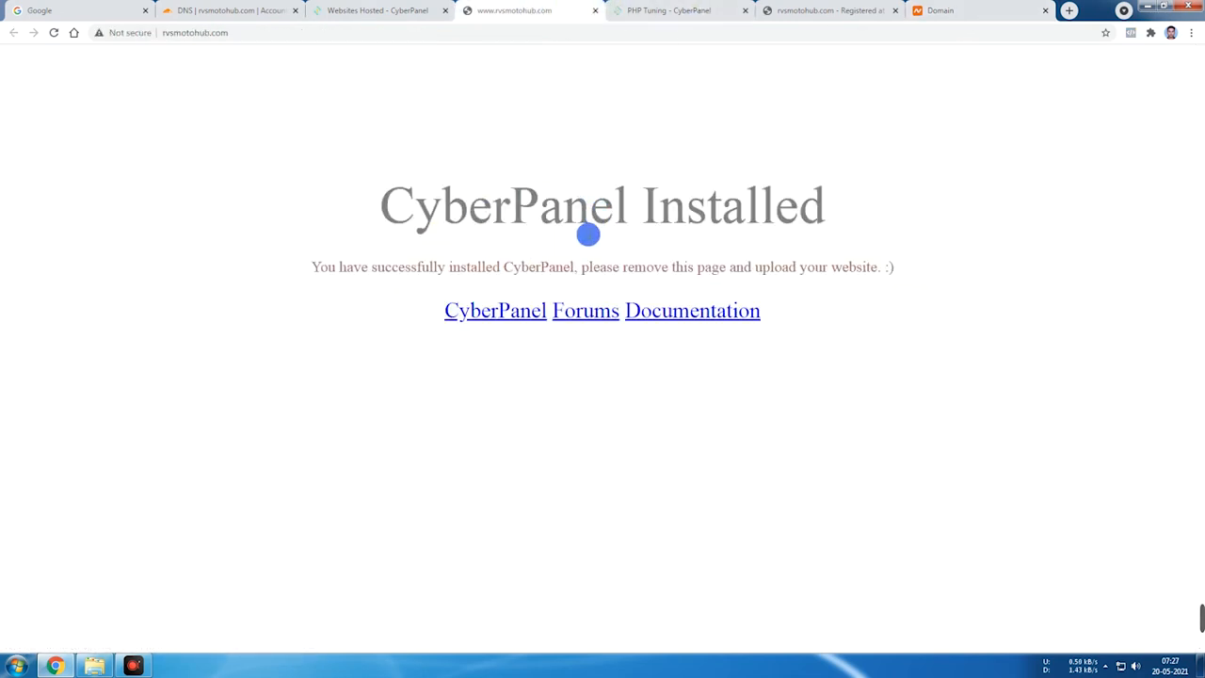
{"action": "left_click", "coordinate": [367, 10]}
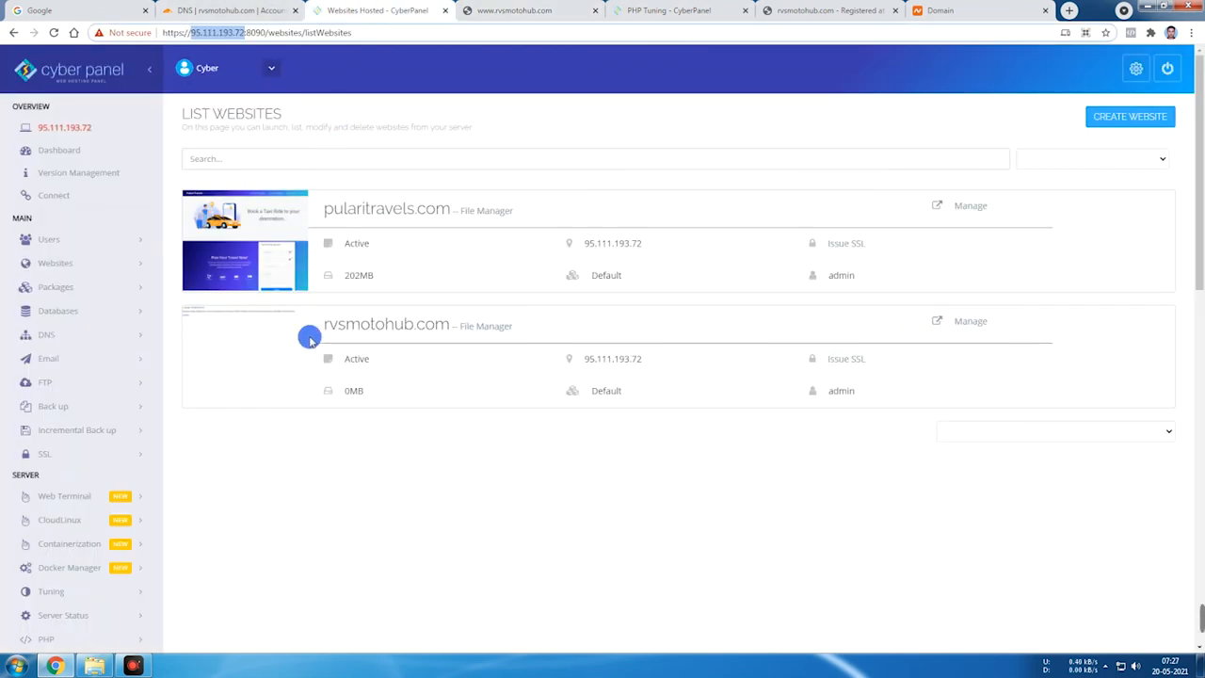
{"action": "left_click", "coordinate": [99, 264]}
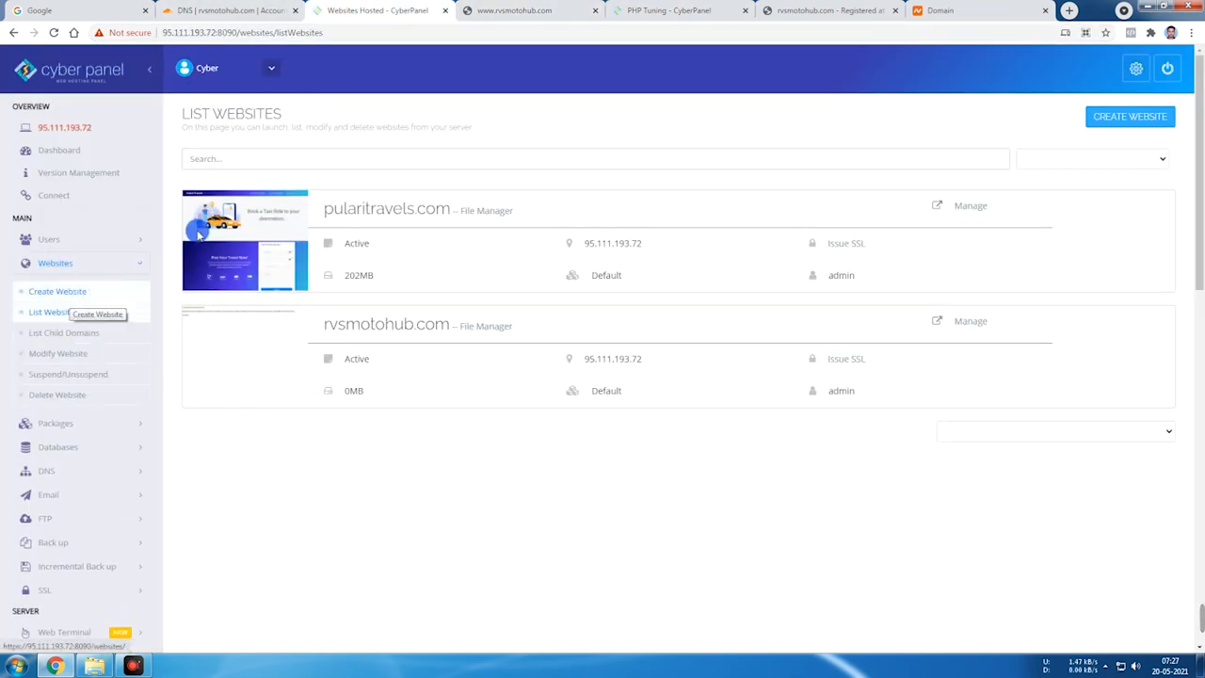
{"action": "left_click", "coordinate": [487, 9]}
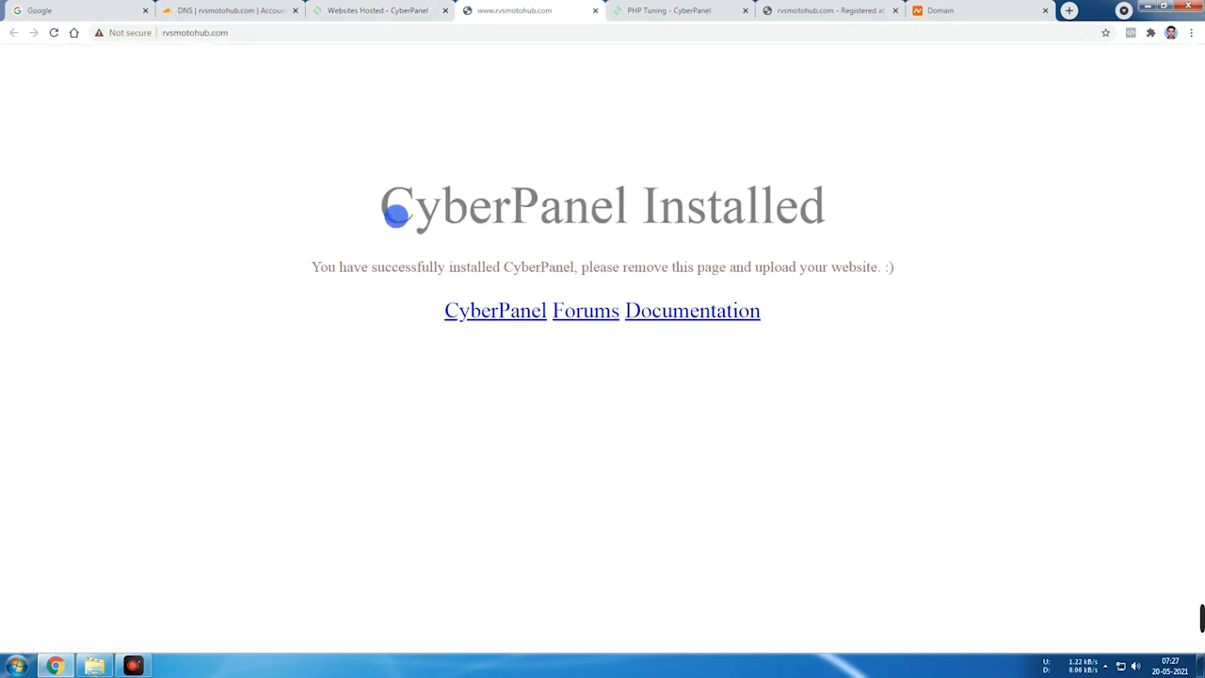
{"action": "left_click_drag", "start_coordinate": [380, 202], "coordinate": [866, 323]}
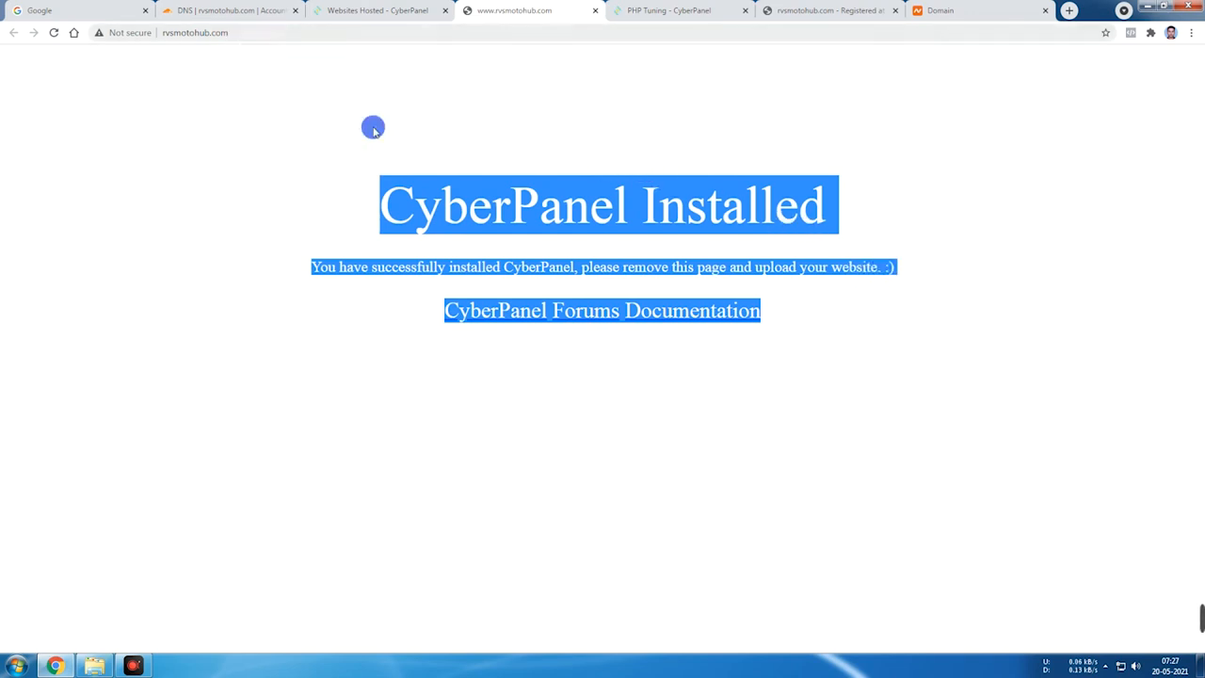
{"action": "left_click", "coordinate": [450, 209]}
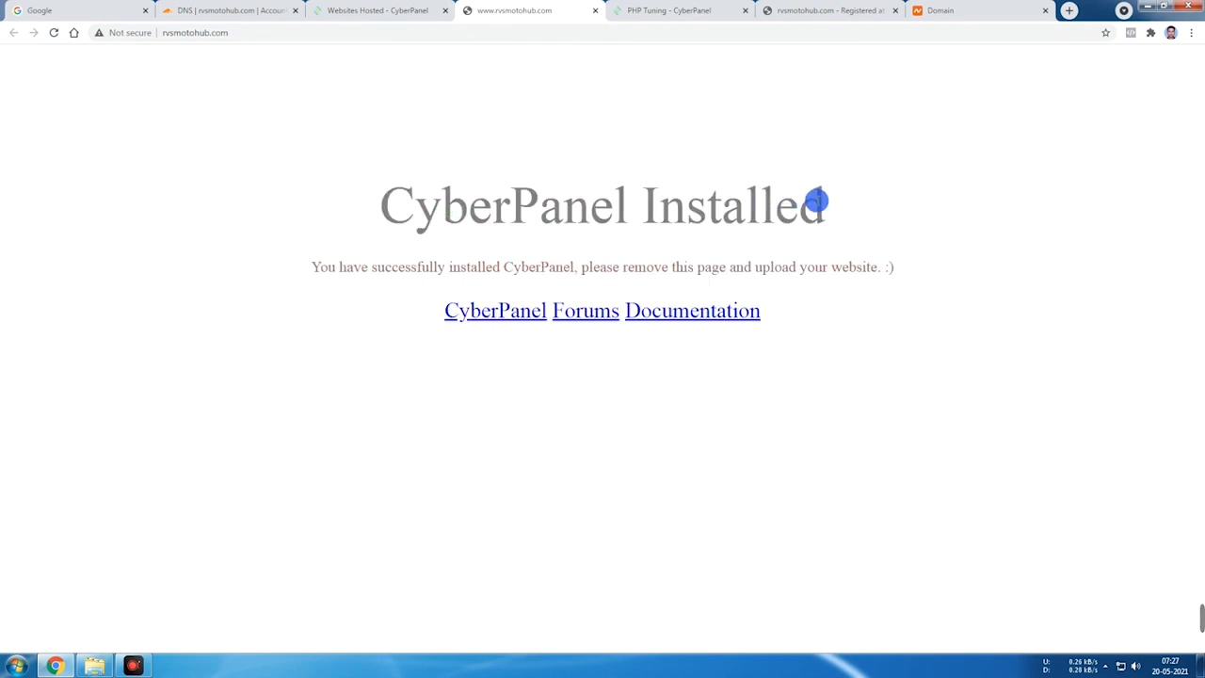
{"action": "left_click_drag", "start_coordinate": [383, 217], "coordinate": [860, 304]}
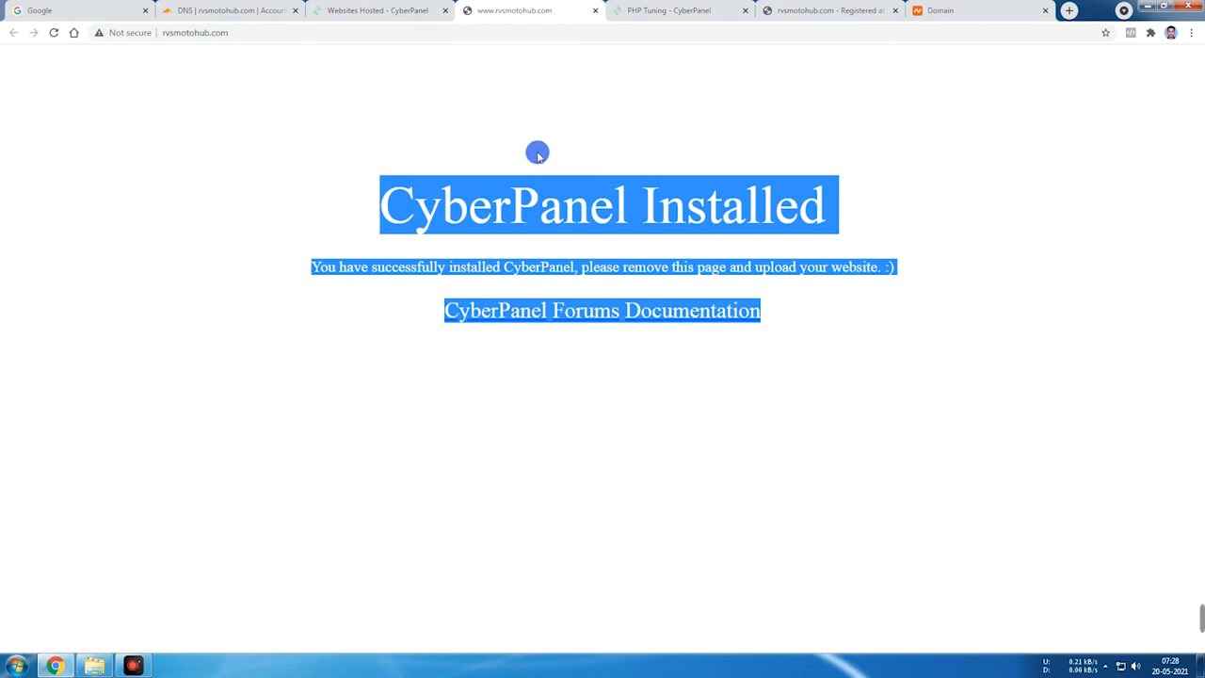
Review the CyberPanel website list and the Cloudflare DNS records, and reload rvsmotohub.com to recheck its page
{"action": "left_click", "coordinate": [405, 10]}
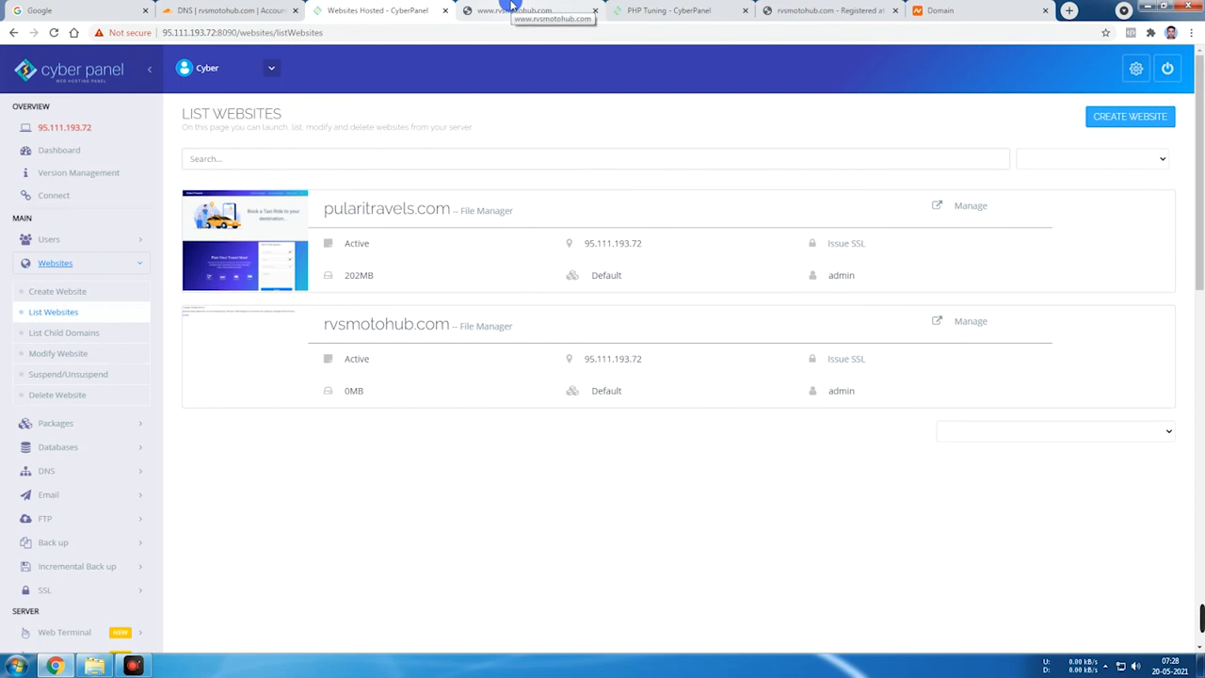
{"action": "left_click", "coordinate": [231, 11]}
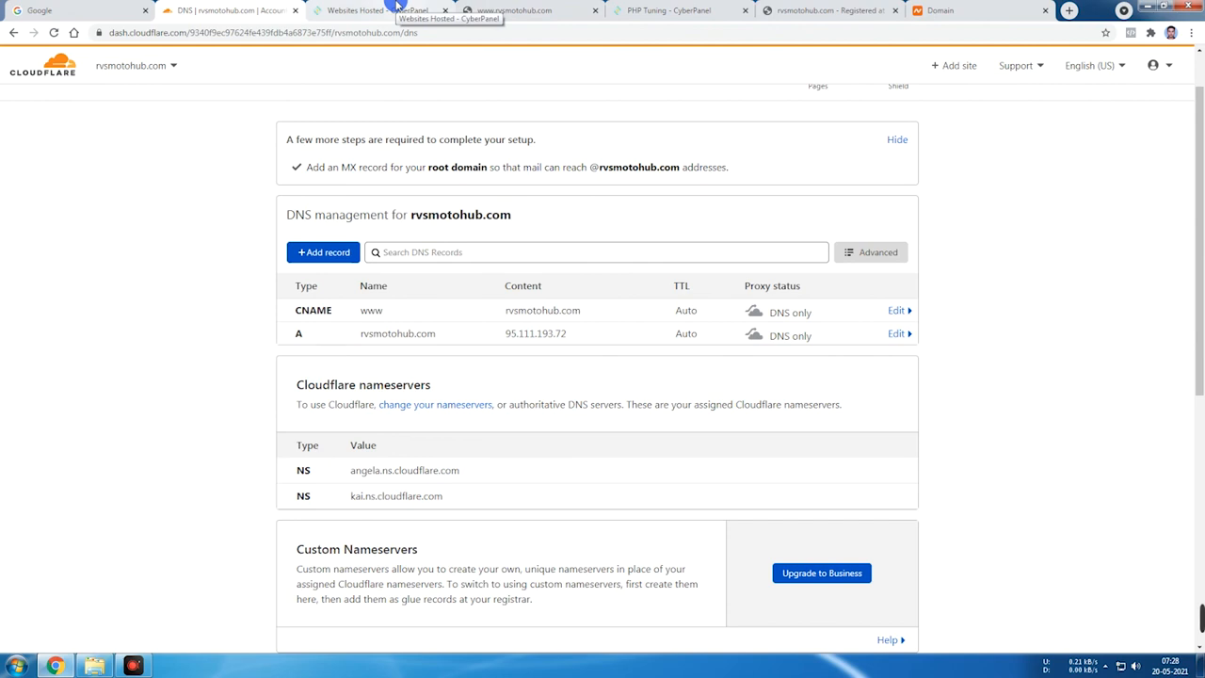
{"action": "left_click", "coordinate": [398, 8]}
{"action": "left_click", "coordinate": [561, 8]}
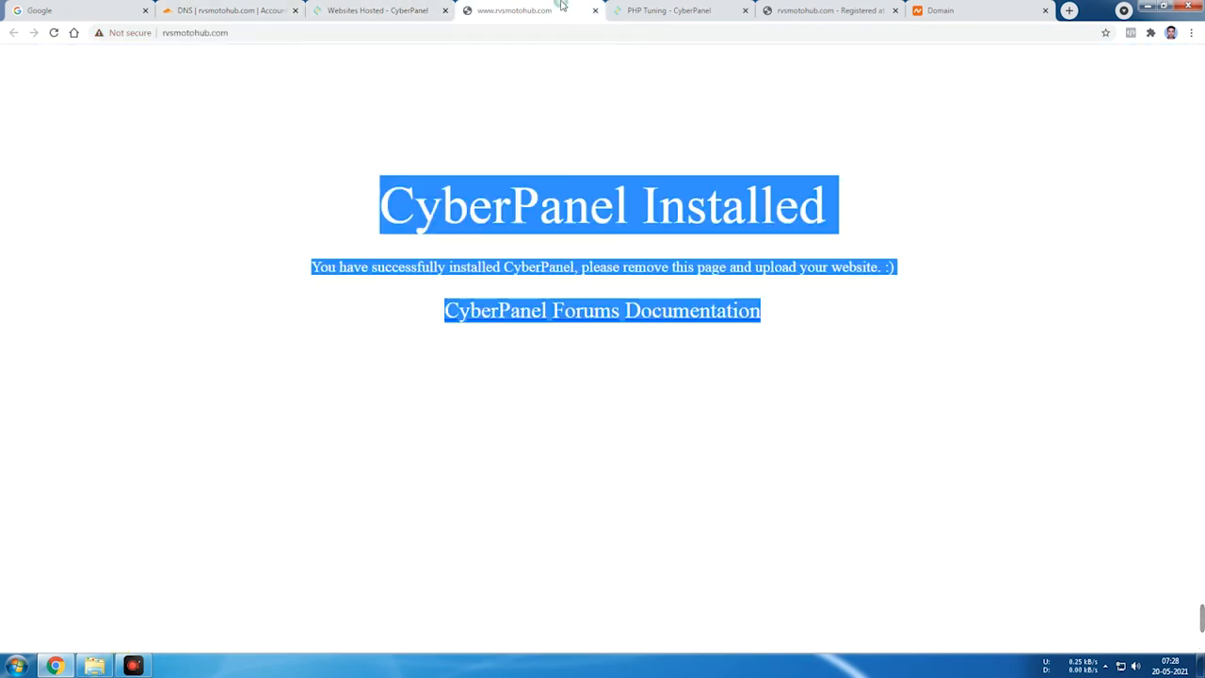
{"action": "left_click", "coordinate": [54, 32]}
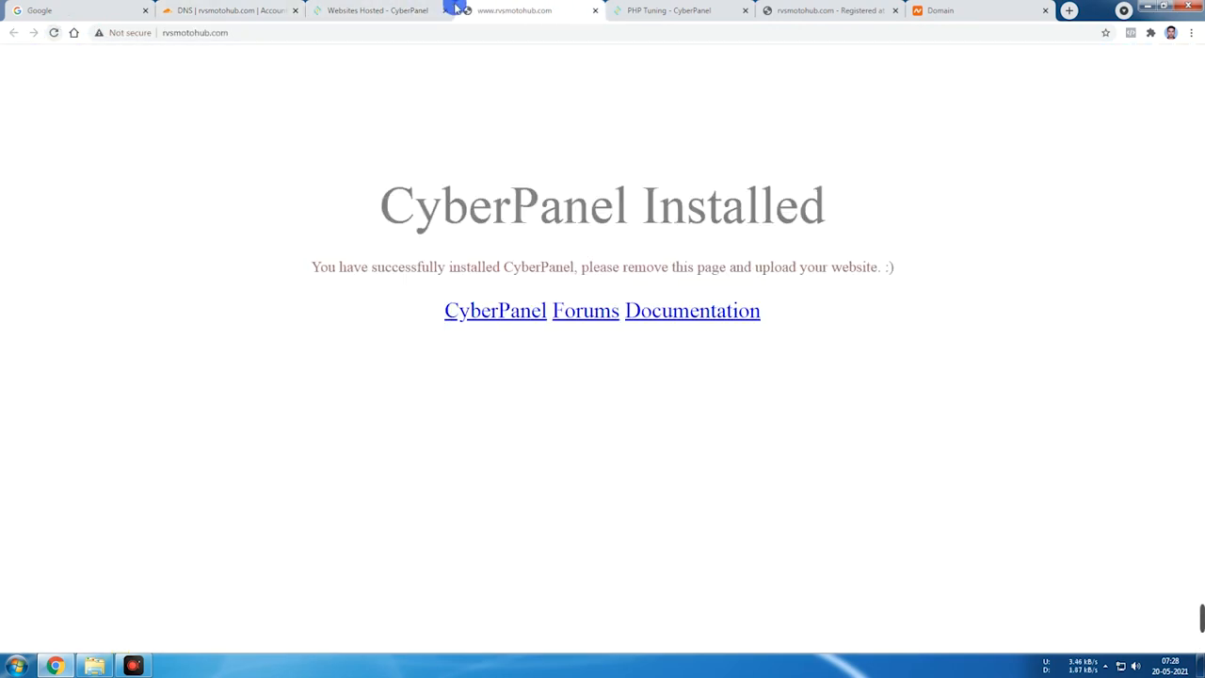
{"action": "left_click", "coordinate": [403, 8]}
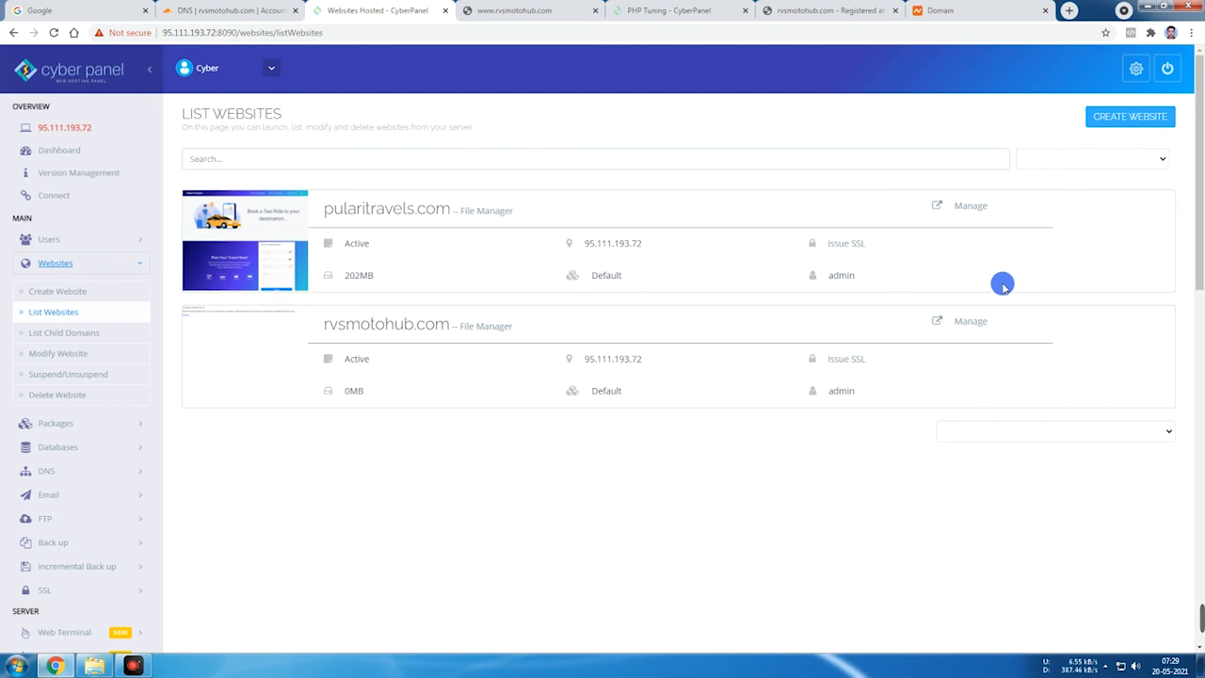
{"action": "left_click", "coordinate": [531, 10]}
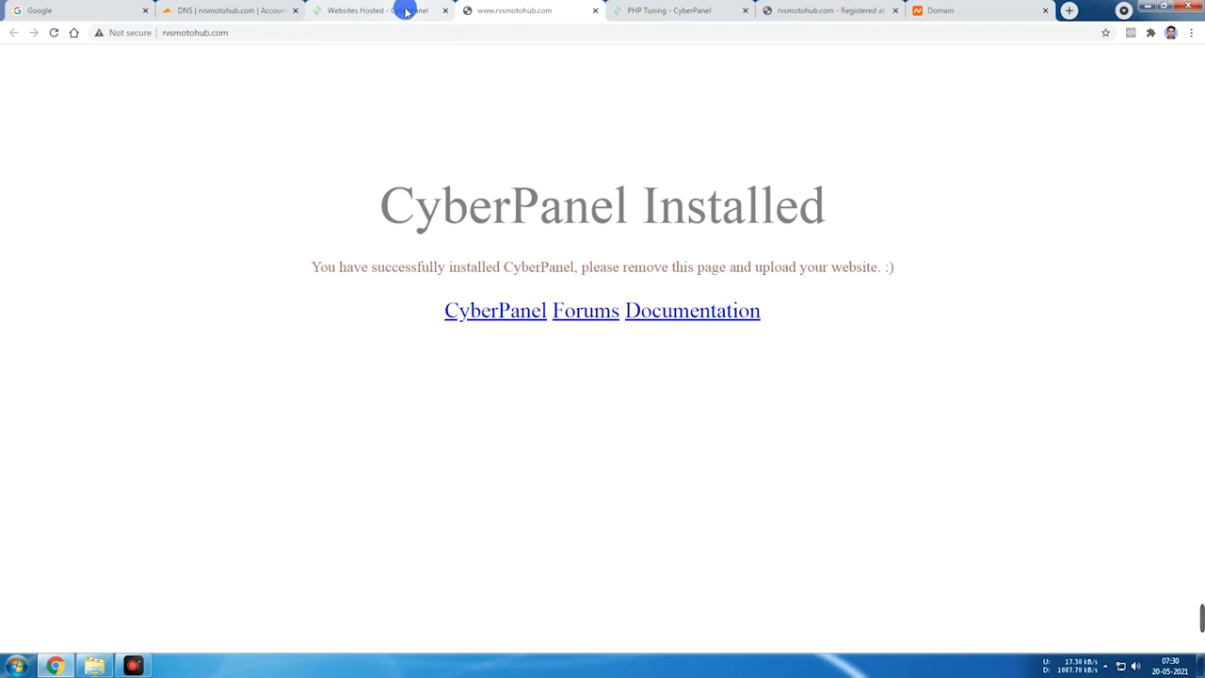
{"action": "left_click", "coordinate": [407, 11]}
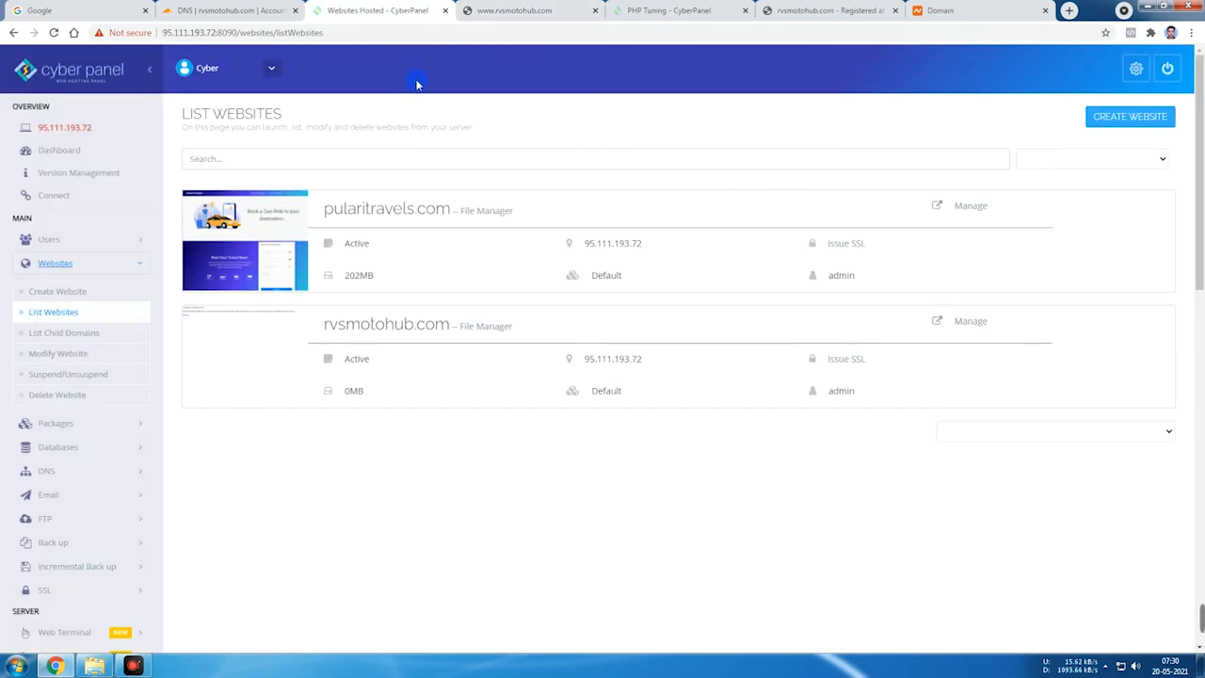